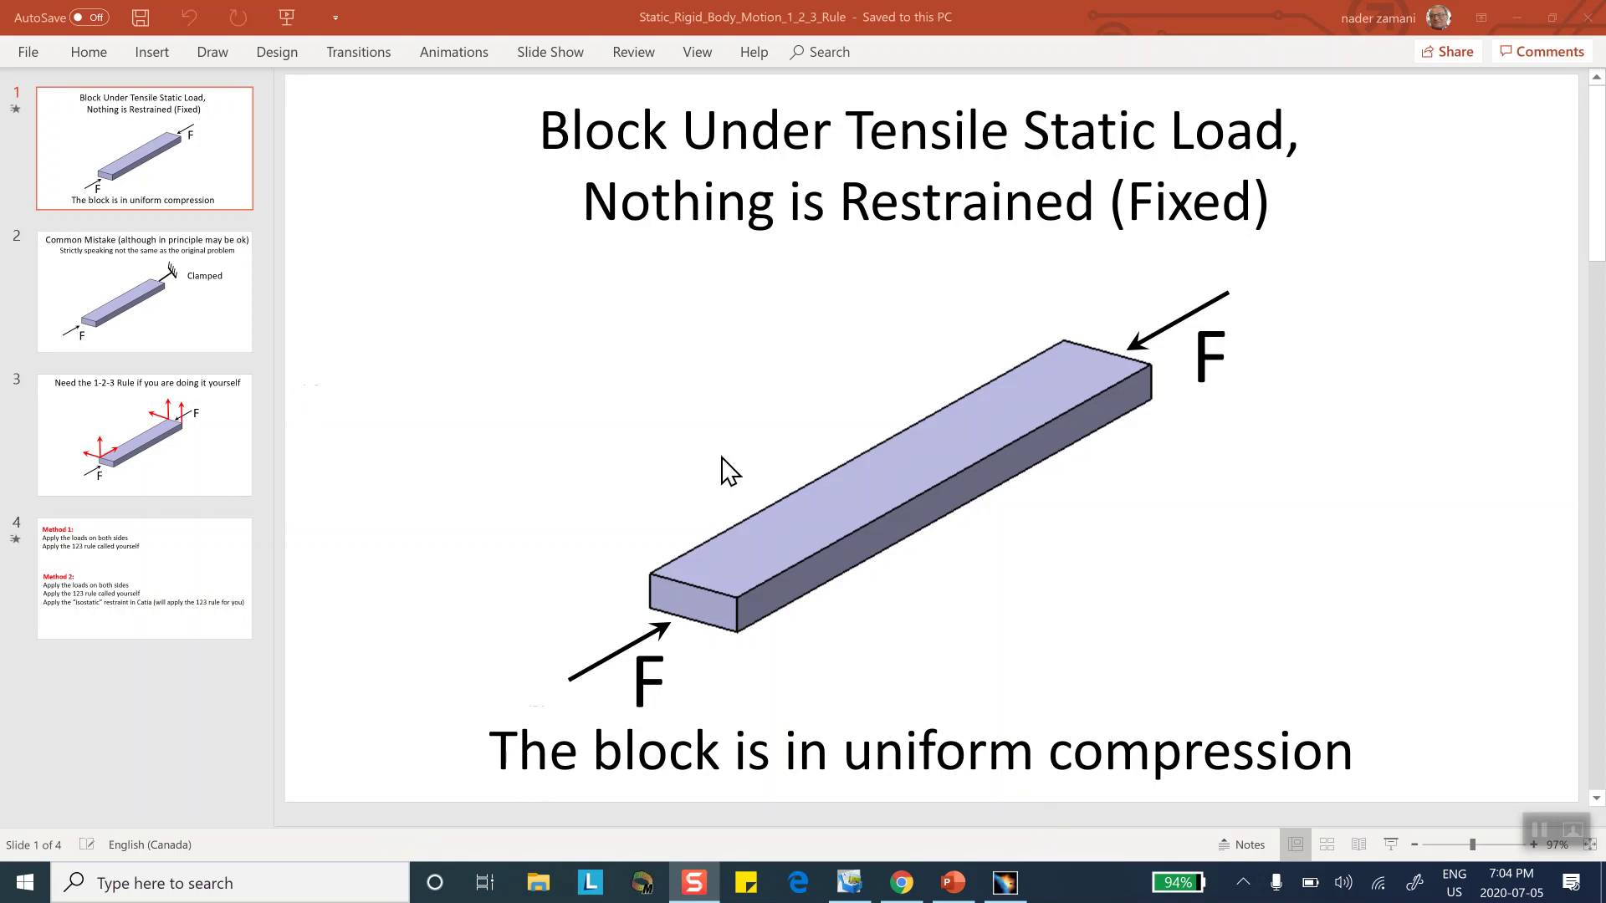
# Step: Review slides 2 to 4 covering the clamped block, the 1-2-3 rule and the two restraint methods
pyautogui.click(194, 308)
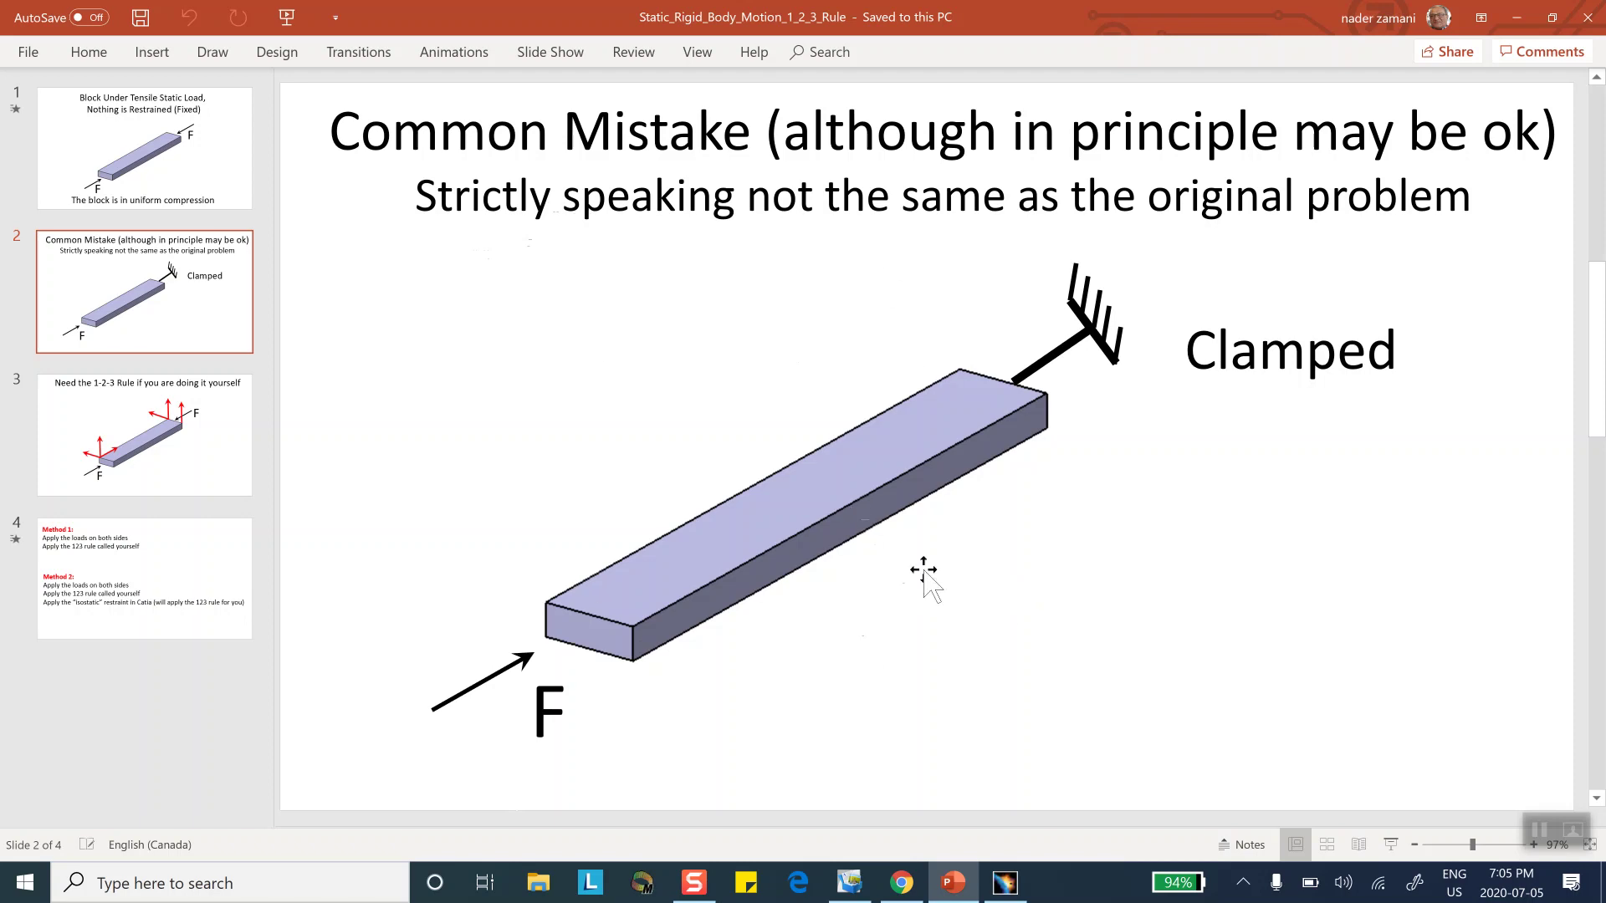
pyautogui.click(199, 446)
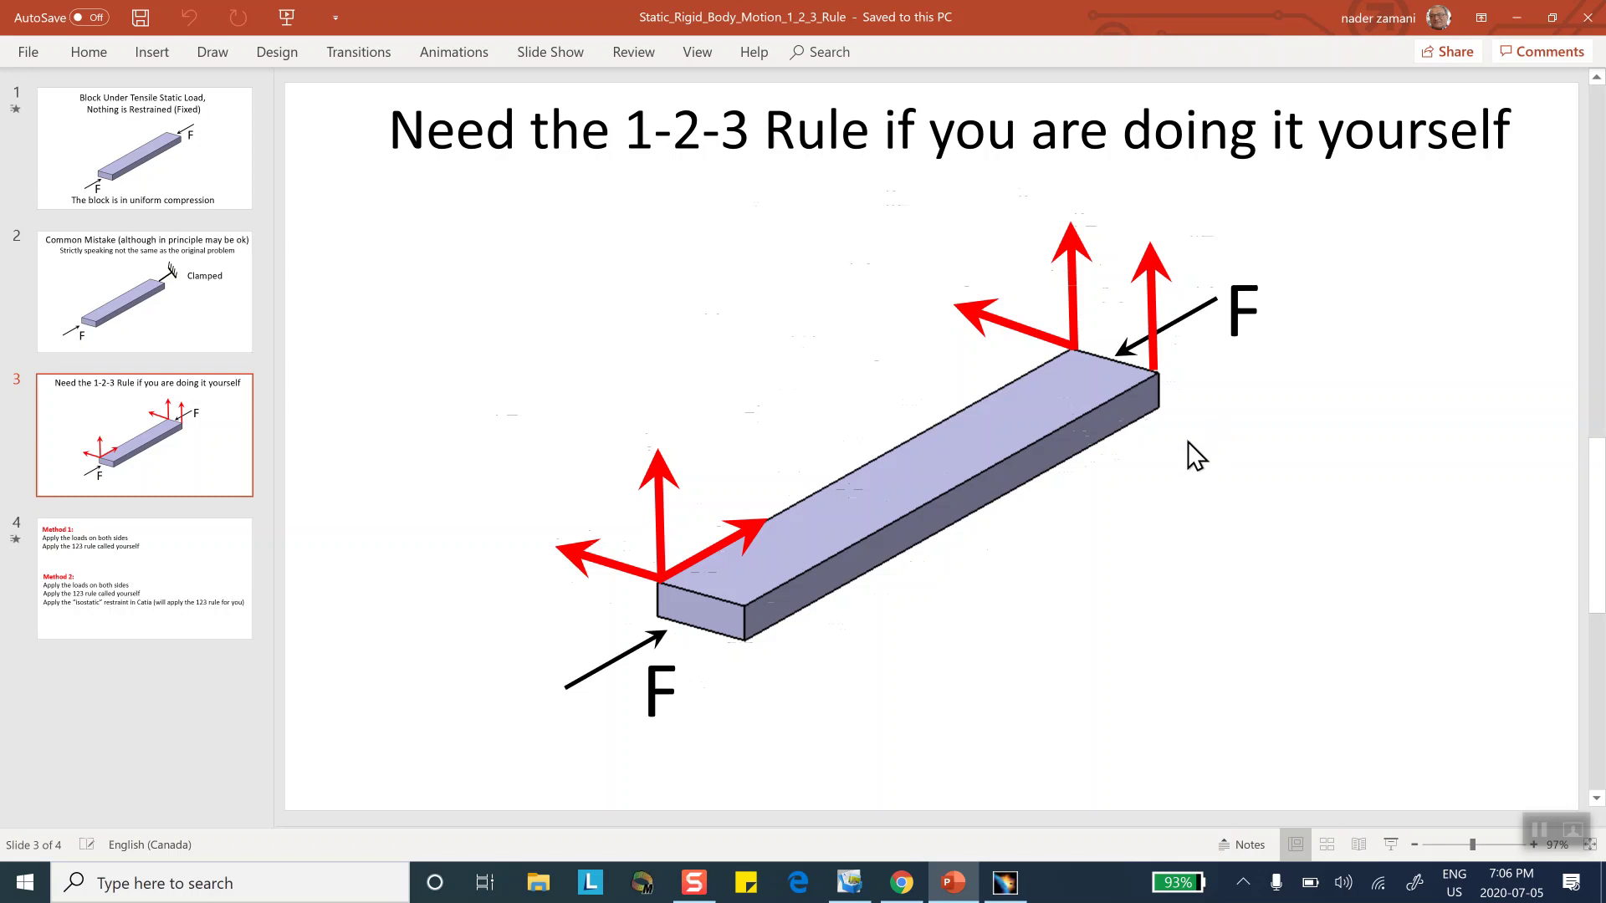
pyautogui.click(168, 552)
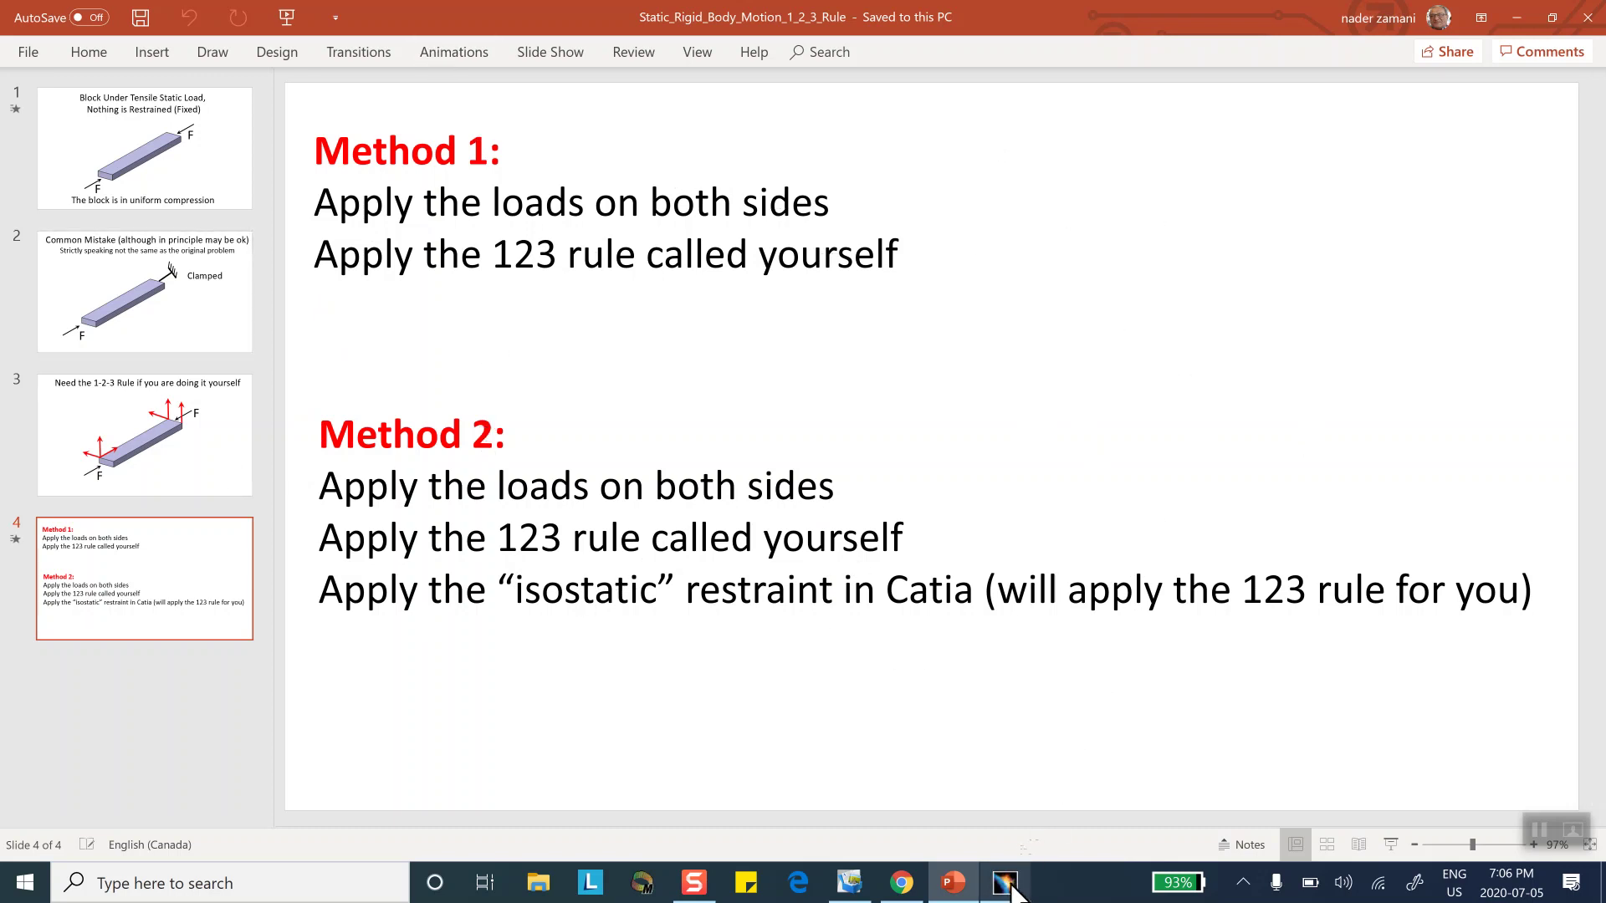
# Step: Switch to the empty Part1 in CATIA V5 and select the yz plane as the sketch support
pyautogui.moveTo(1013, 889)
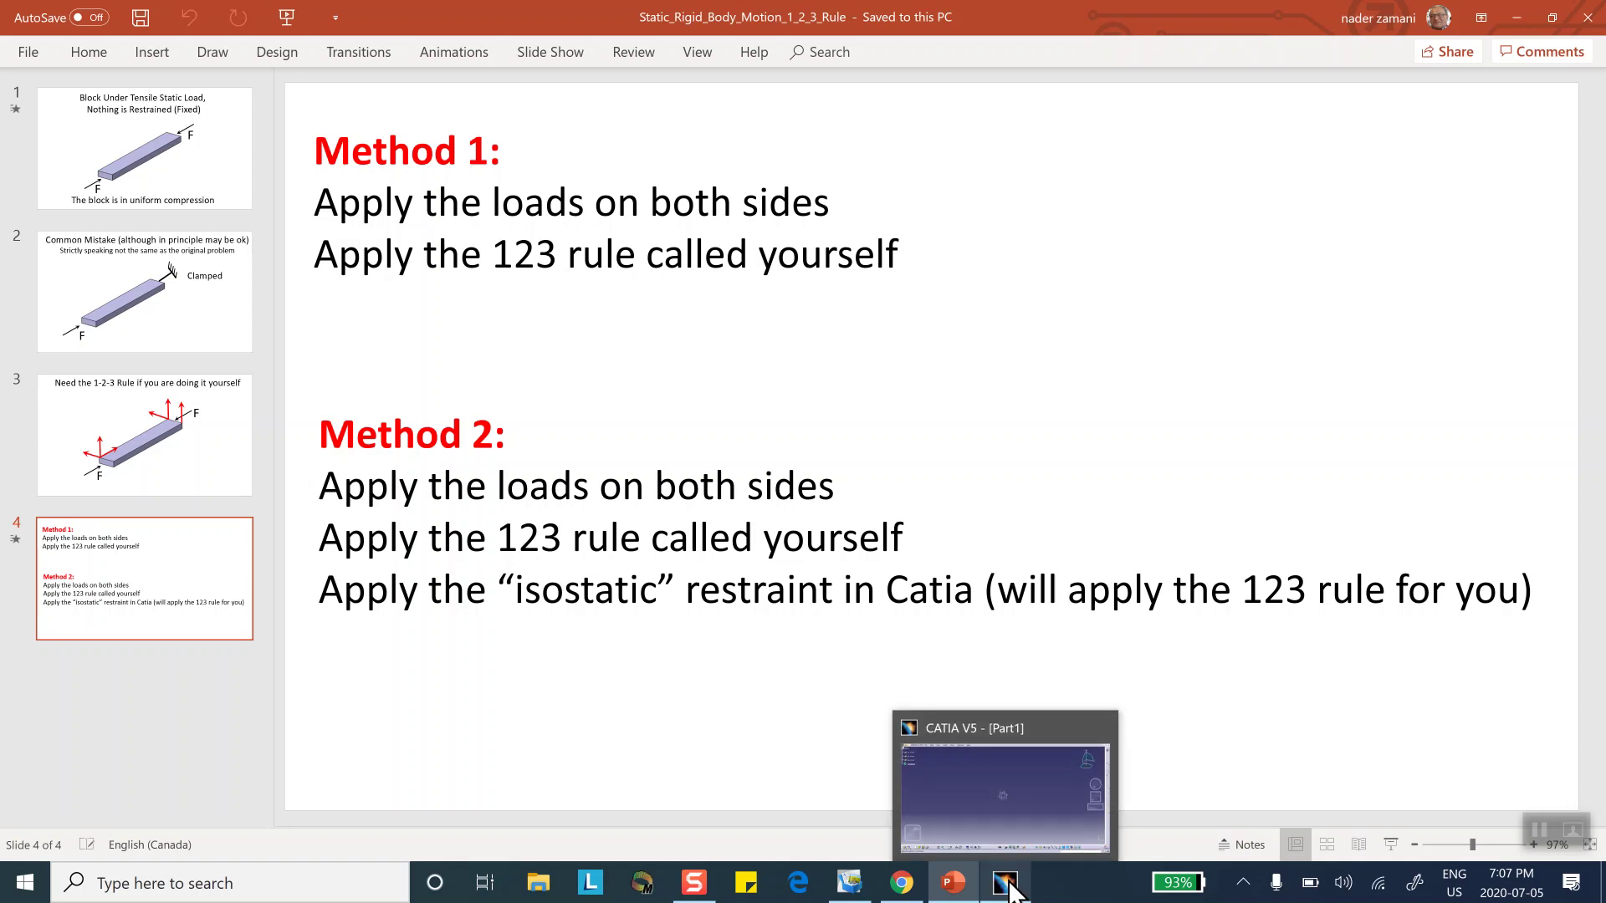
pyautogui.click(1008, 887)
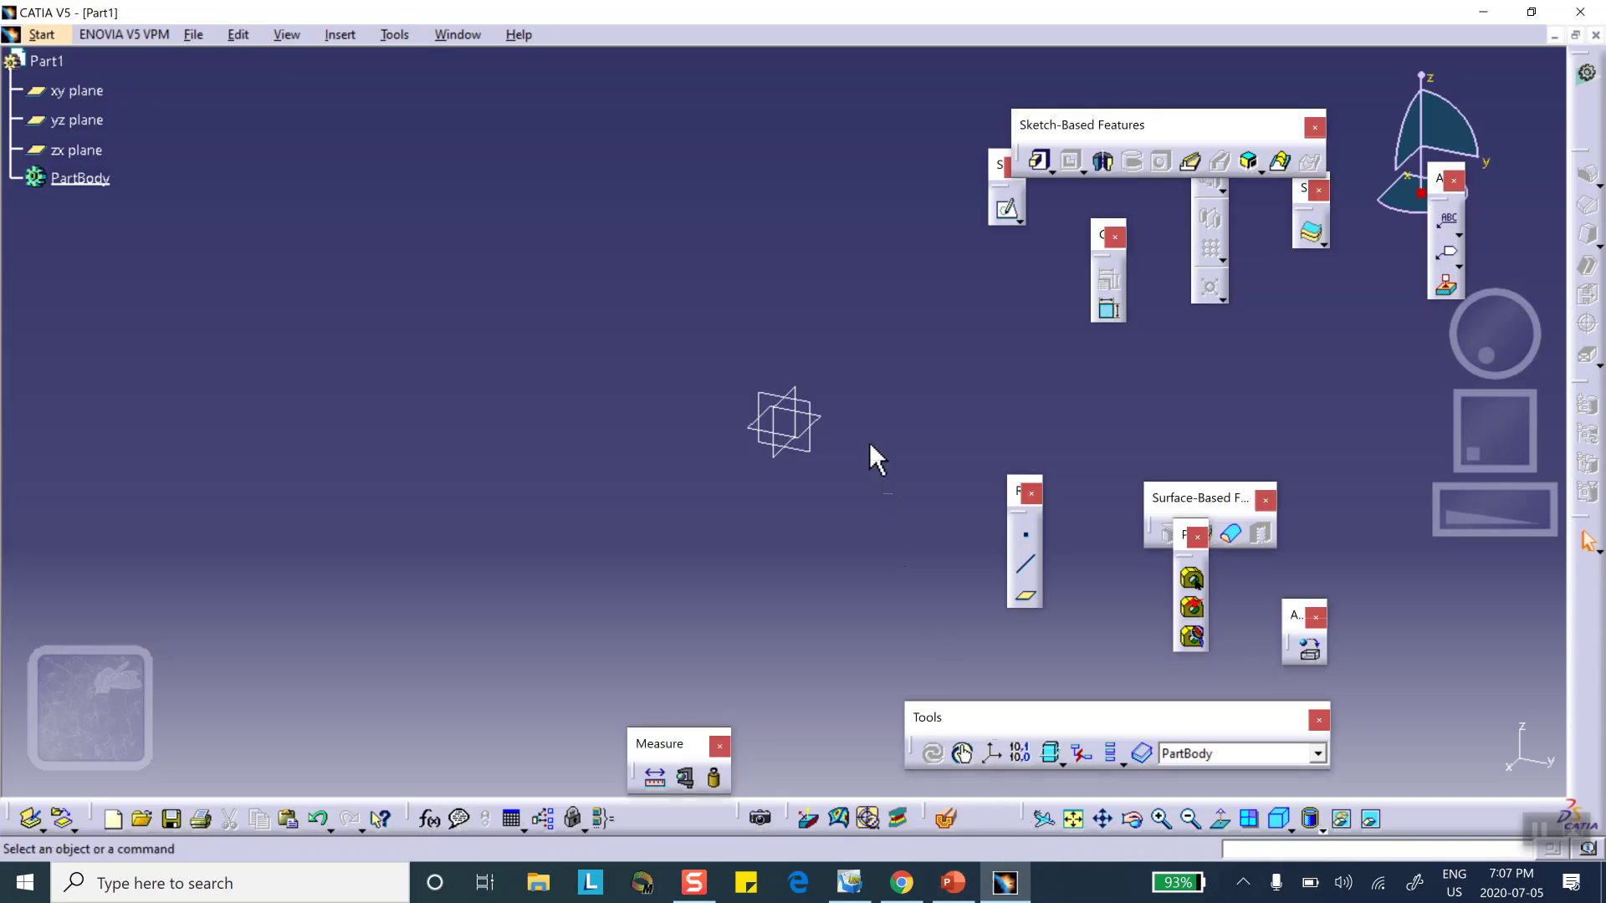
pyautogui.click(807, 406)
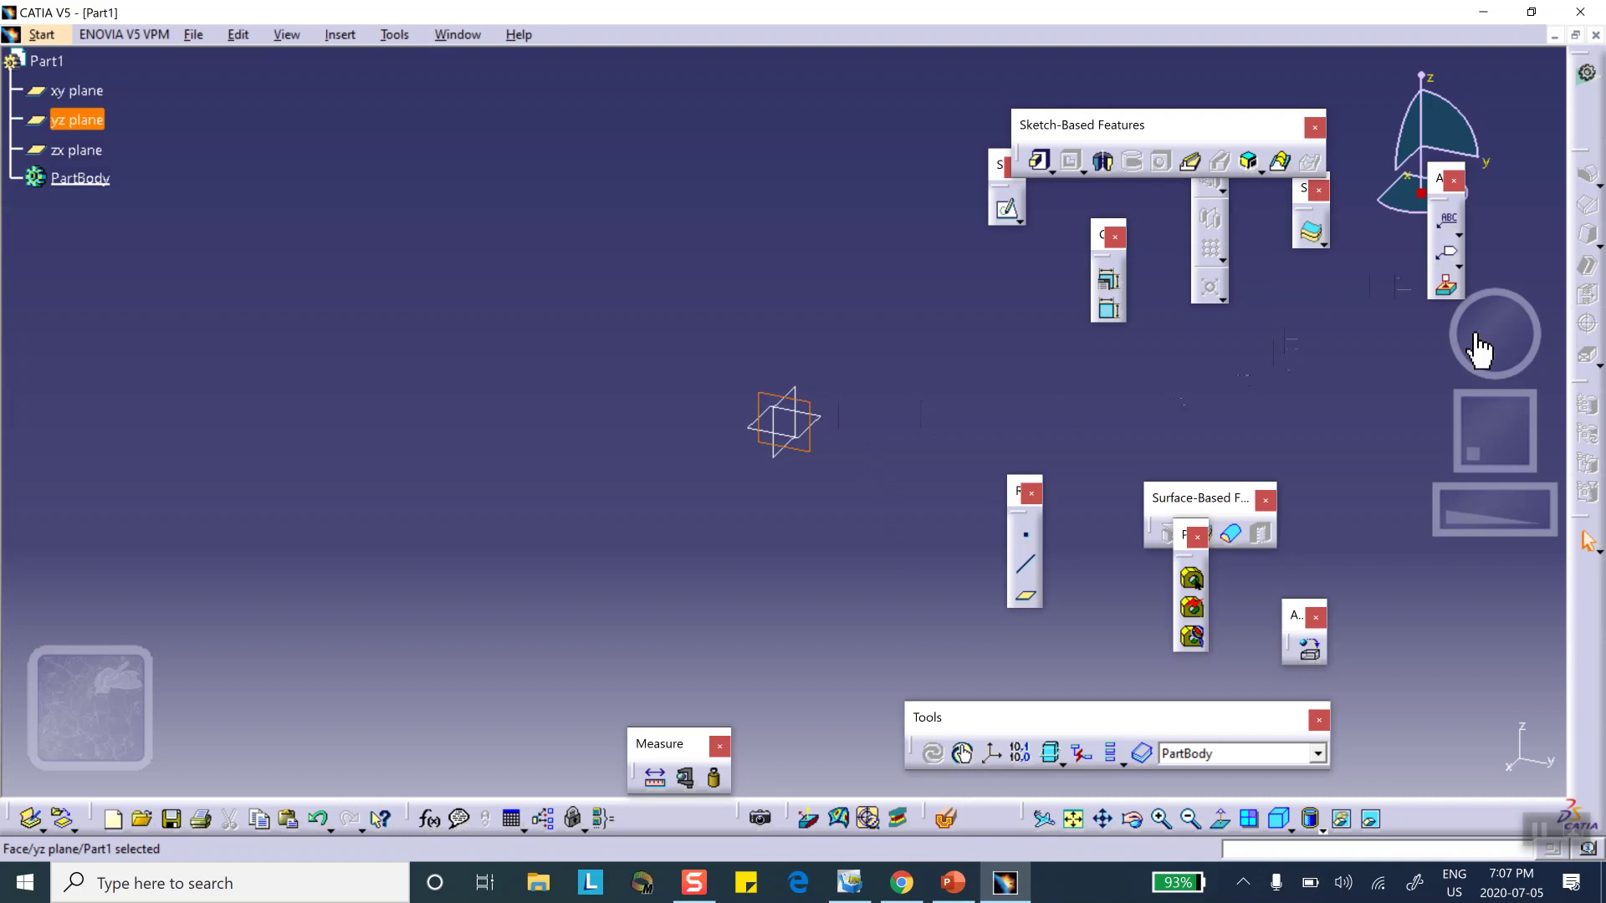
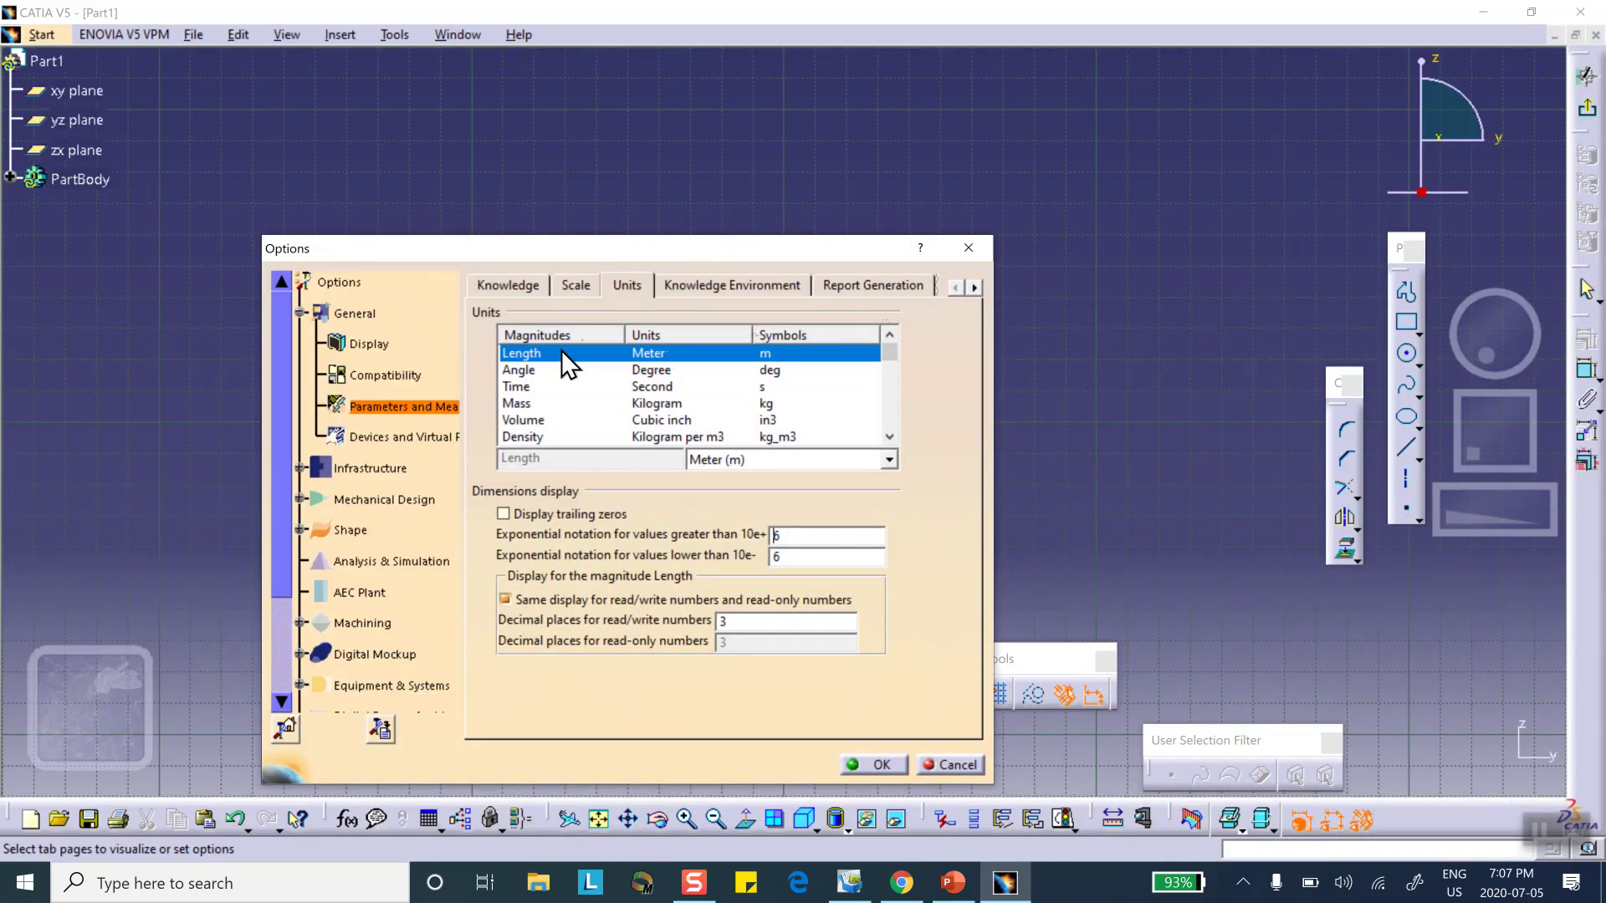
# Step: Set the length unit to Inch (in) and the force unit to Pound Force (lbf) in the unit options
pyautogui.click(887, 461)
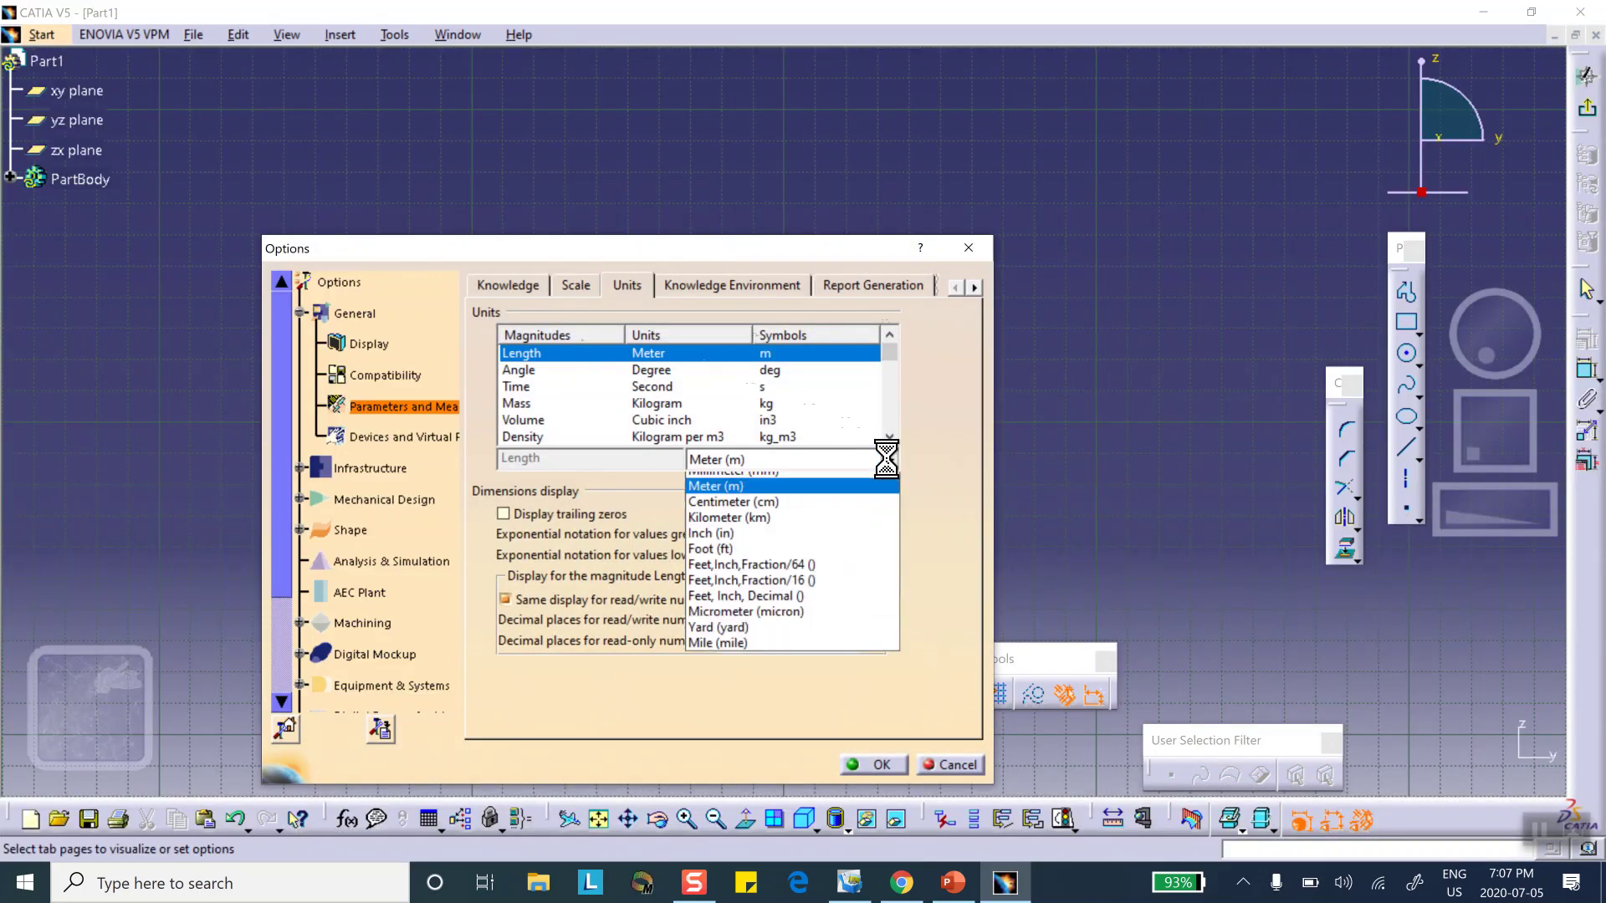
pyautogui.click(871, 545)
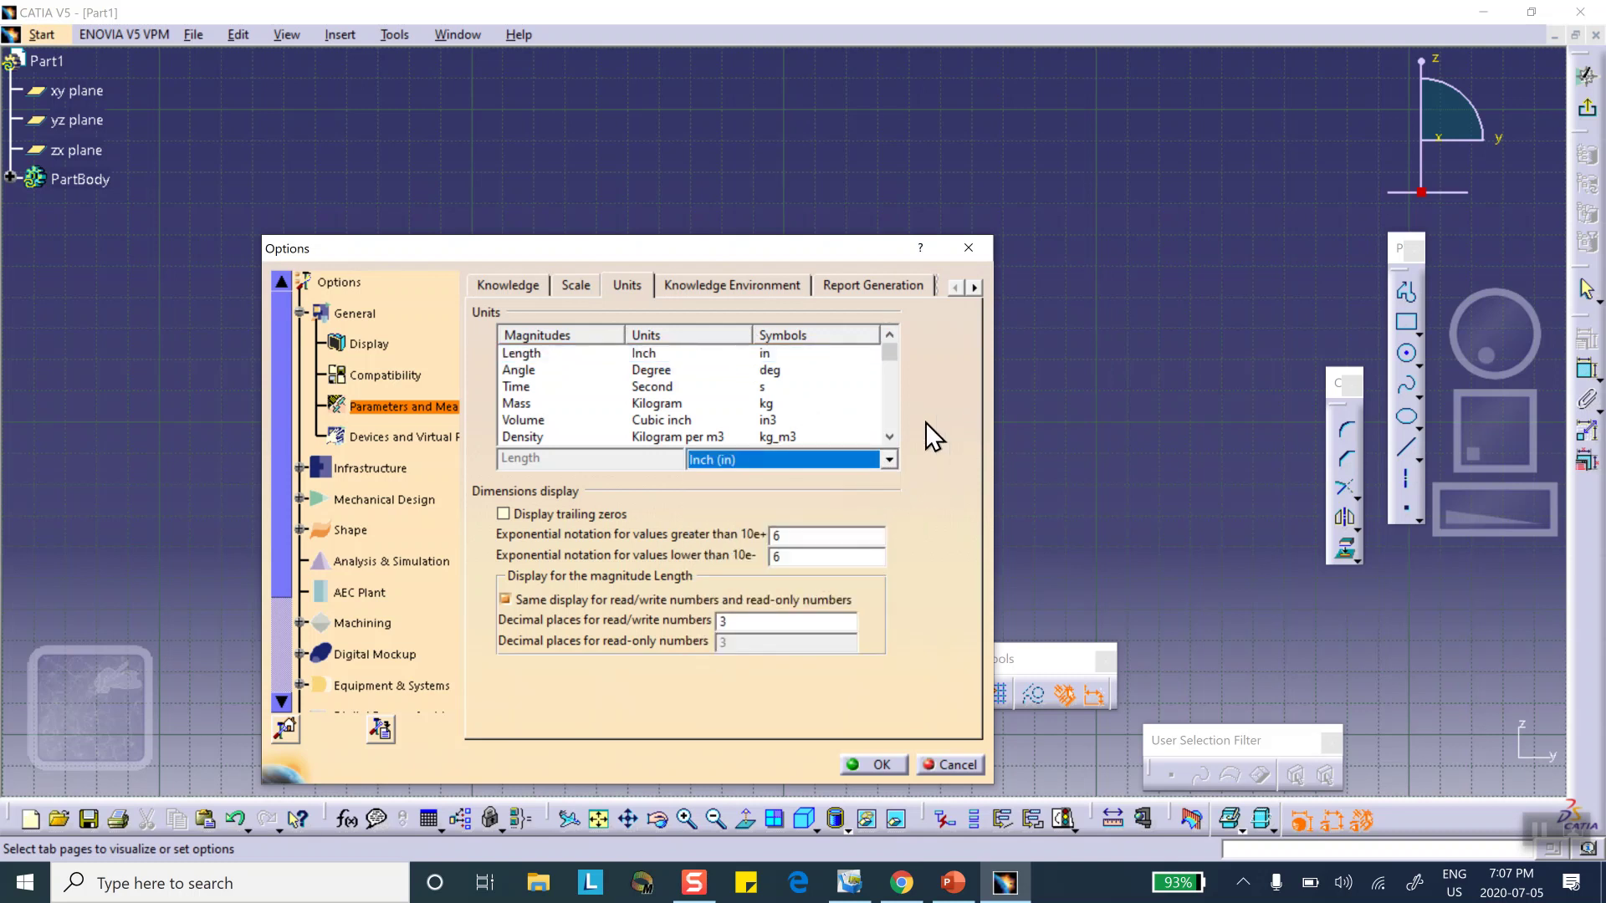
pyautogui.click(889, 436)
pyautogui.click(889, 437)
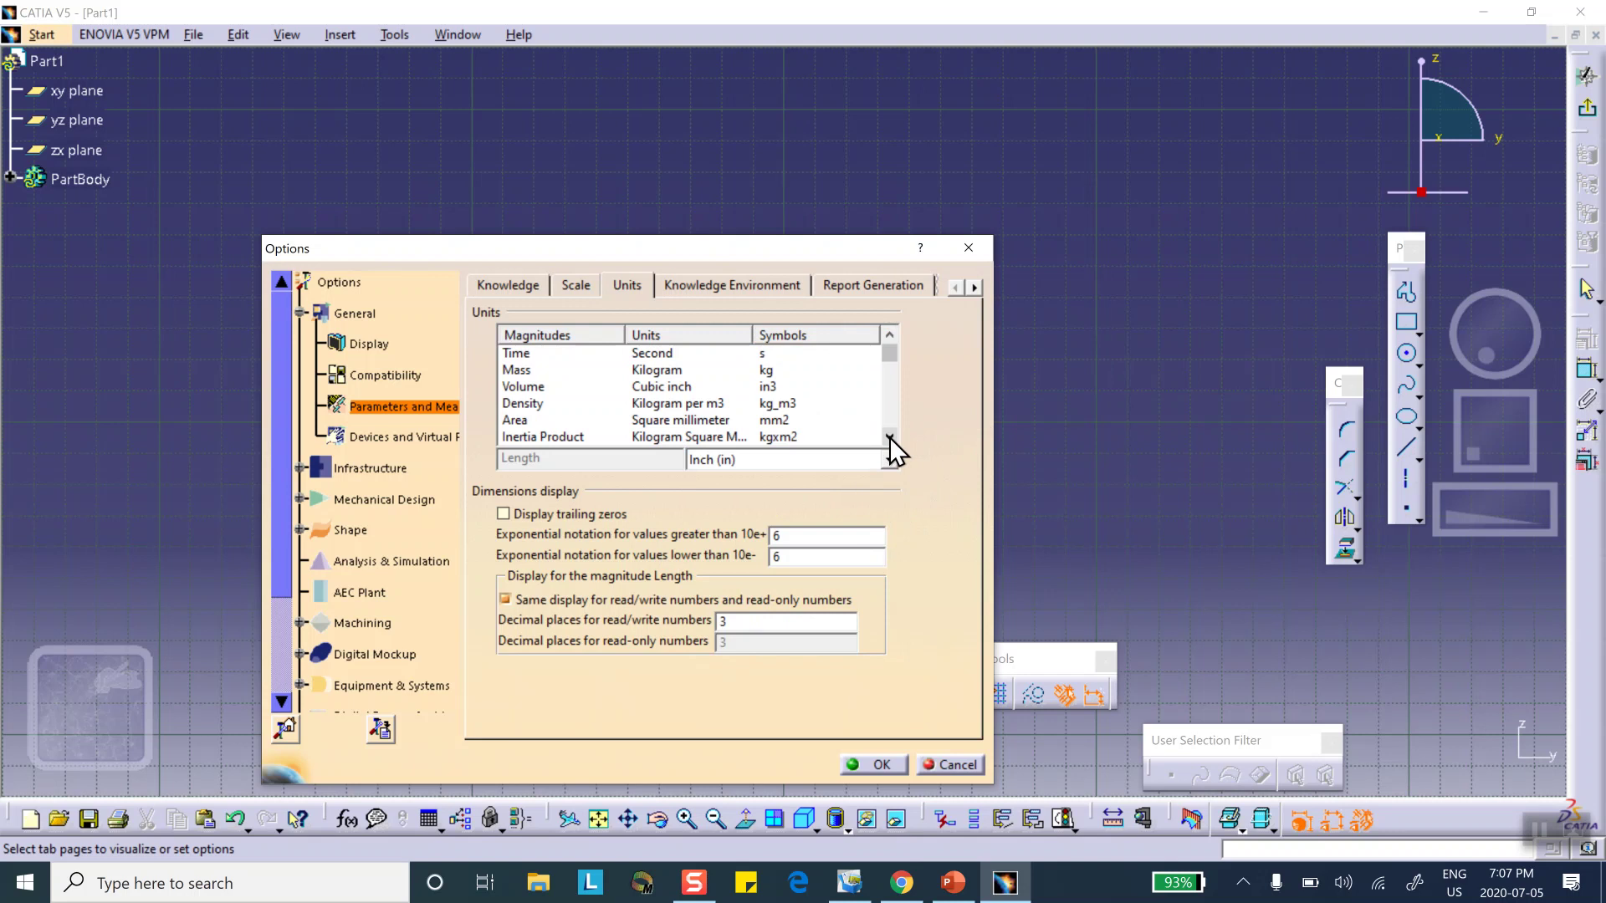
pyautogui.click(890, 438)
pyautogui.click(890, 437)
pyautogui.click(890, 438)
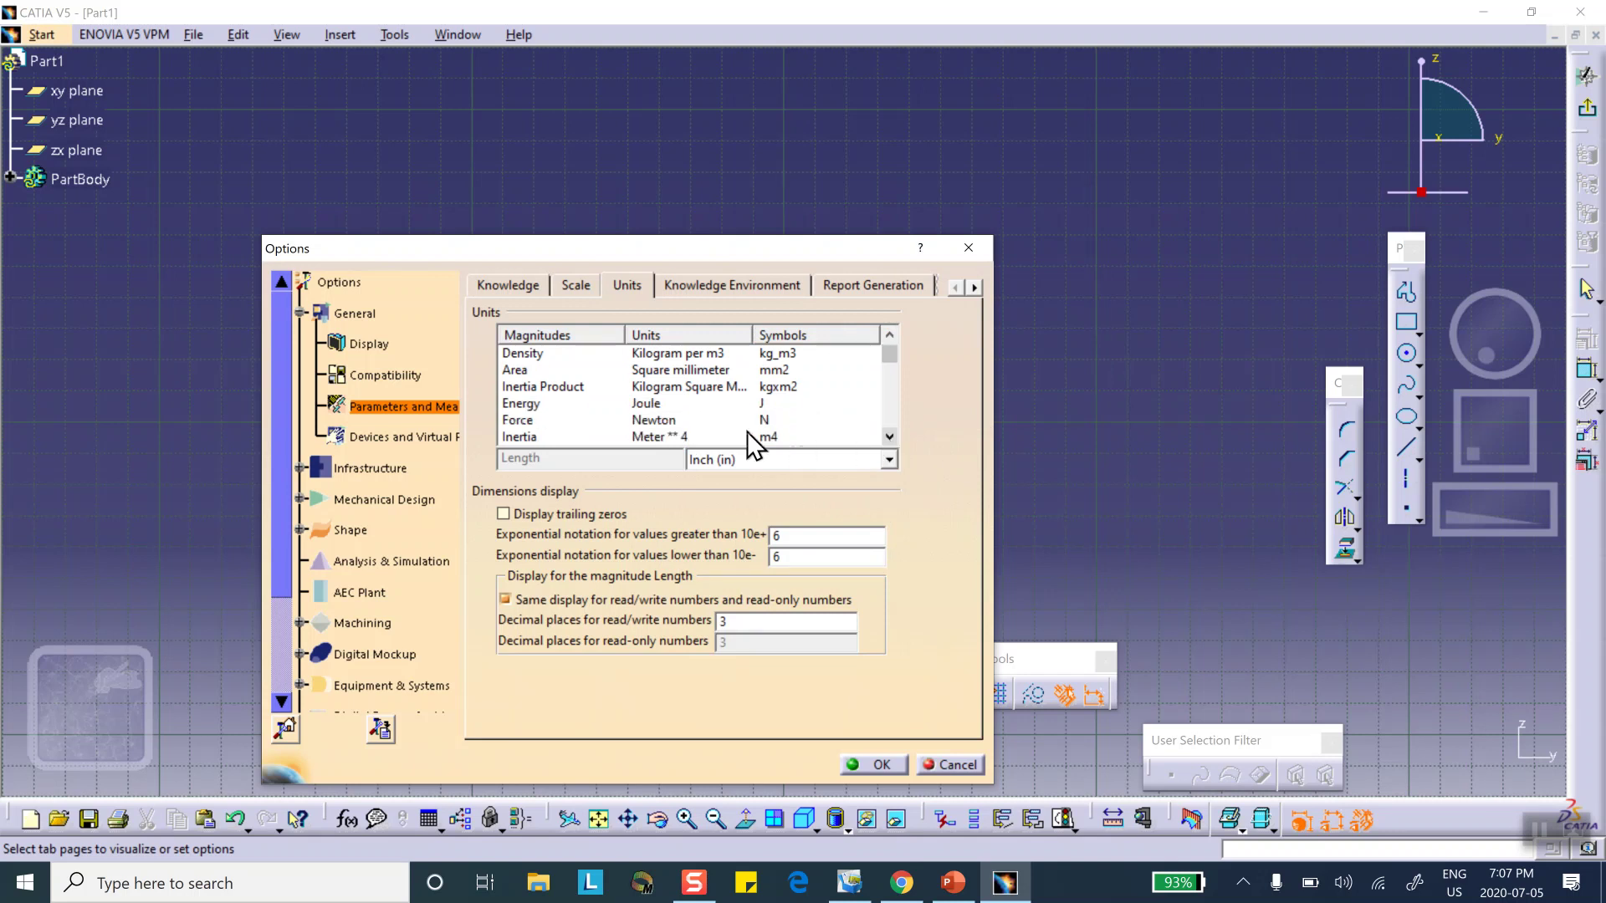
pyautogui.click(715, 420)
pyautogui.click(888, 459)
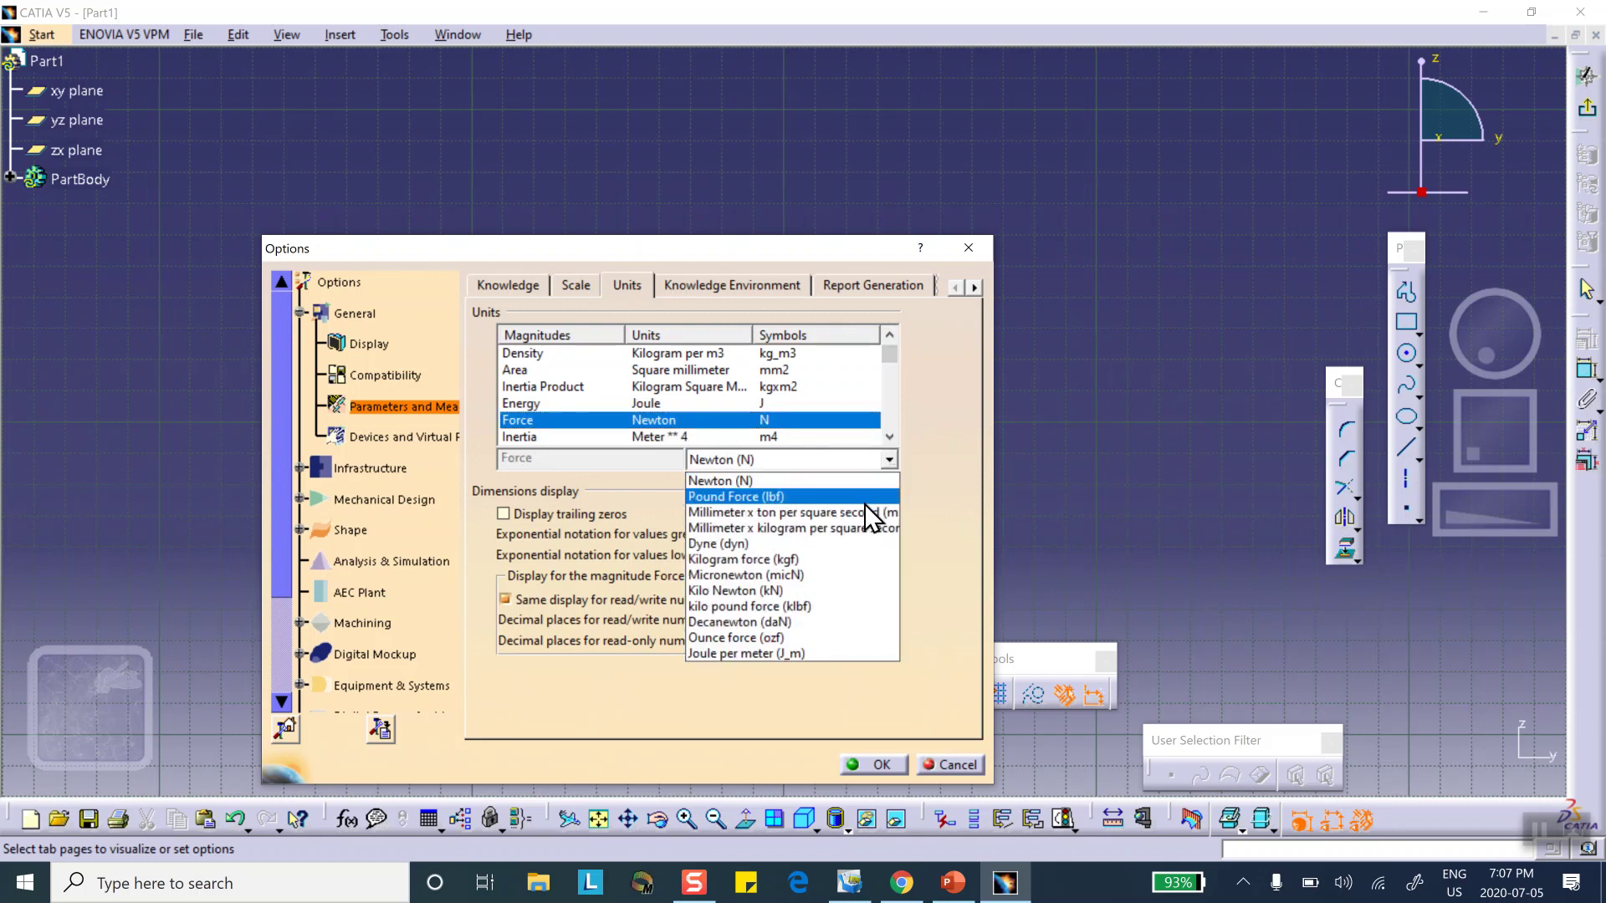
pyautogui.click(865, 501)
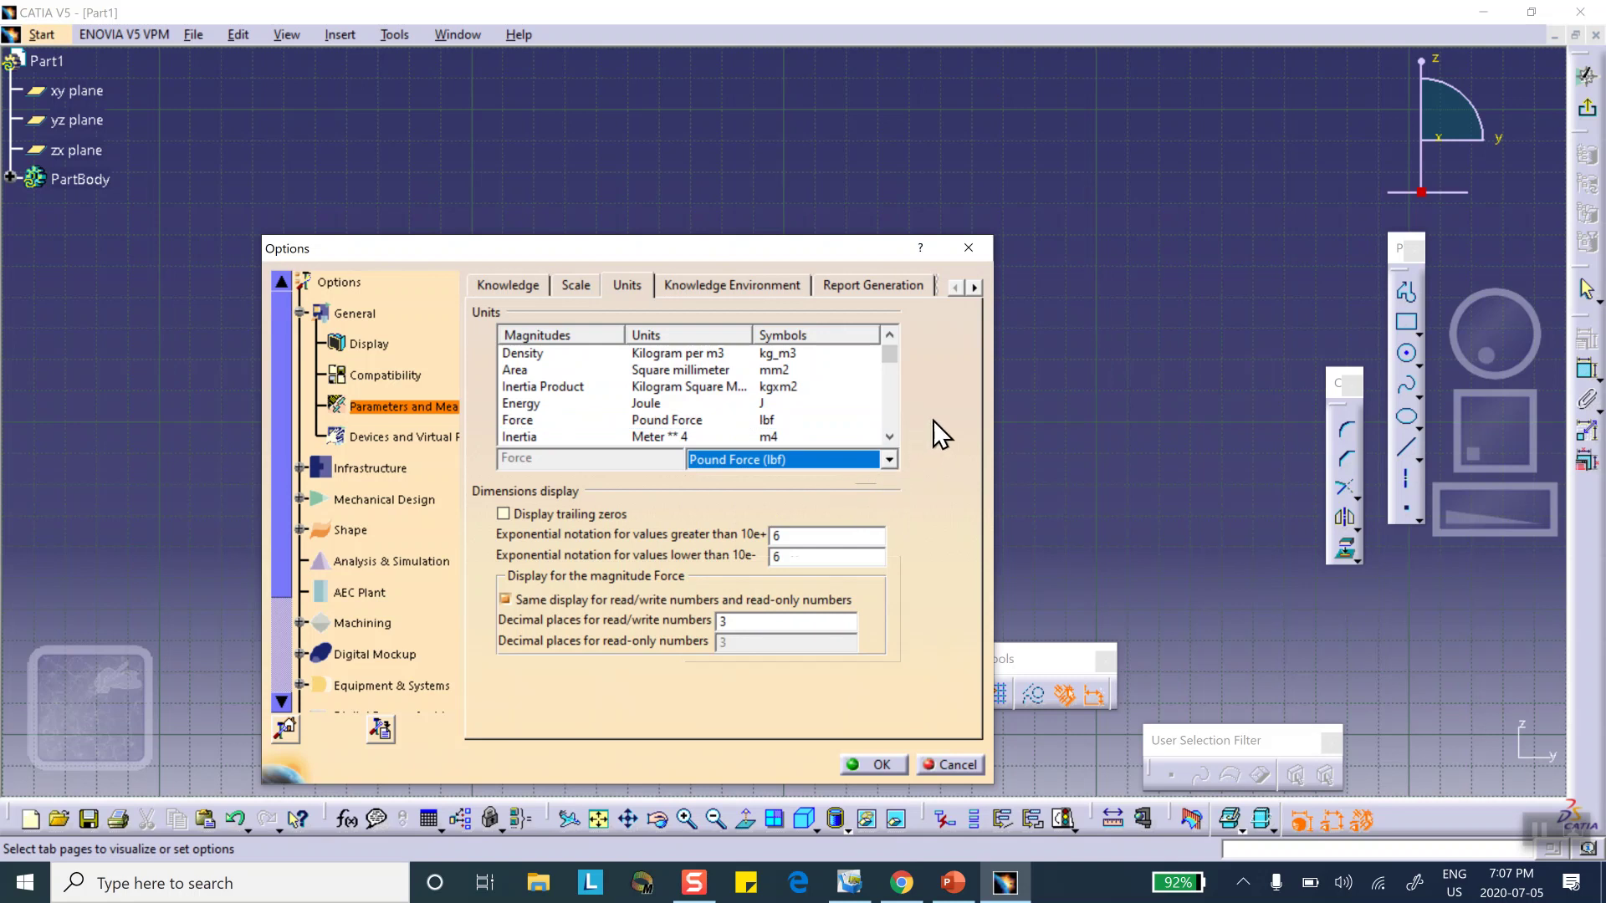
# Step: Set the pressure unit to Lb.force per square inch (psi) and apply the unit options
pyautogui.click(891, 434)
pyautogui.click(890, 435)
pyautogui.click(891, 435)
pyautogui.click(891, 435)
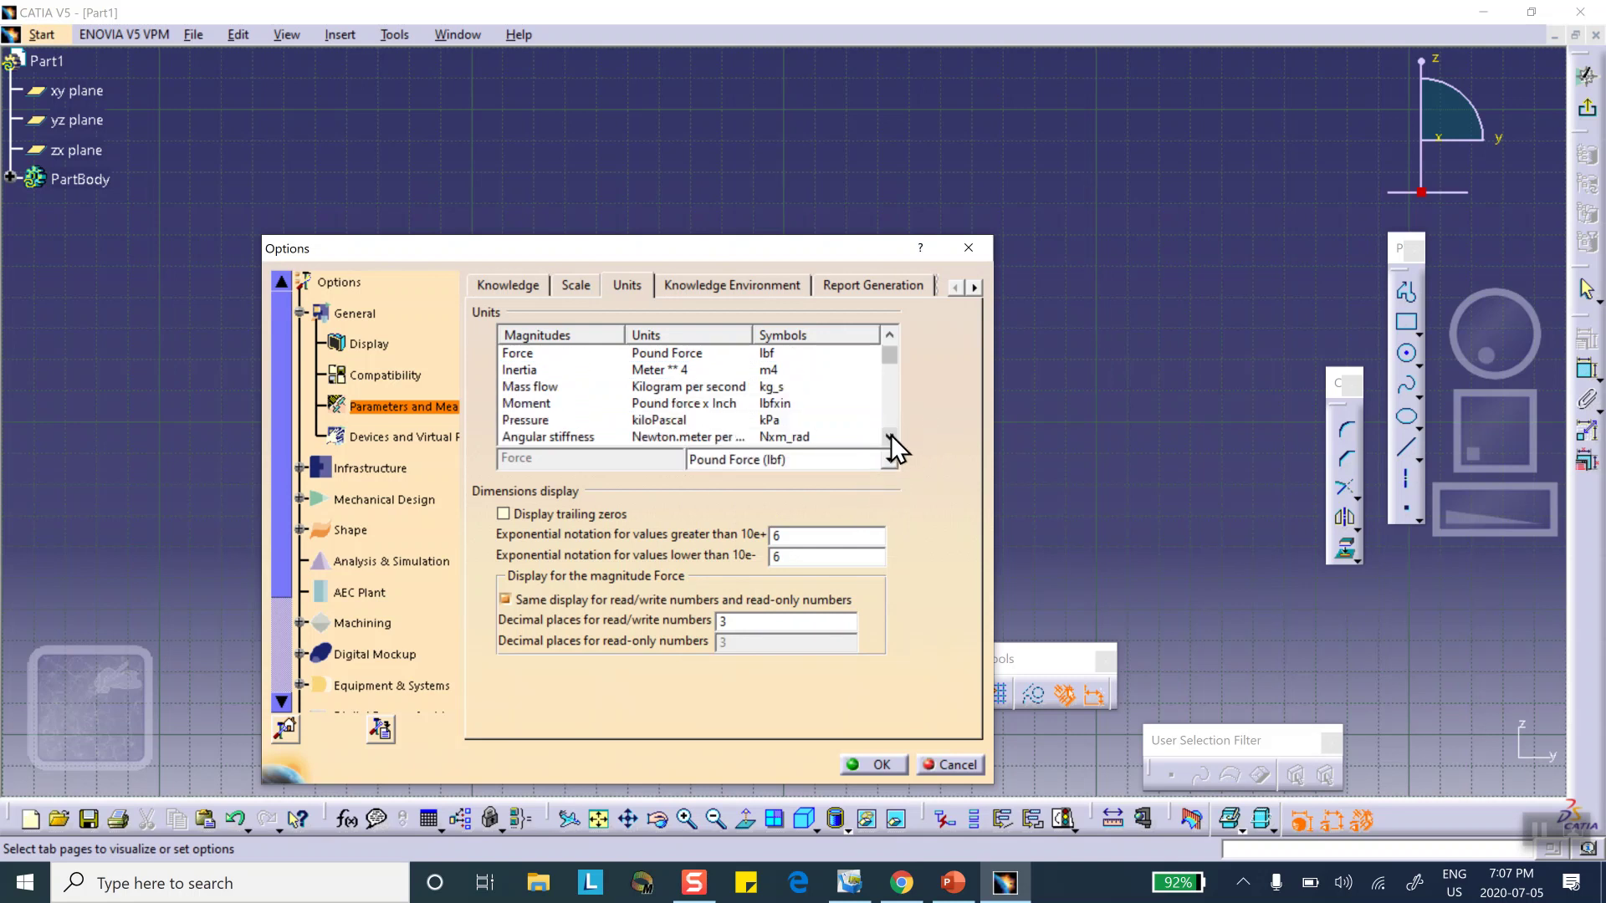
pyautogui.click(708, 422)
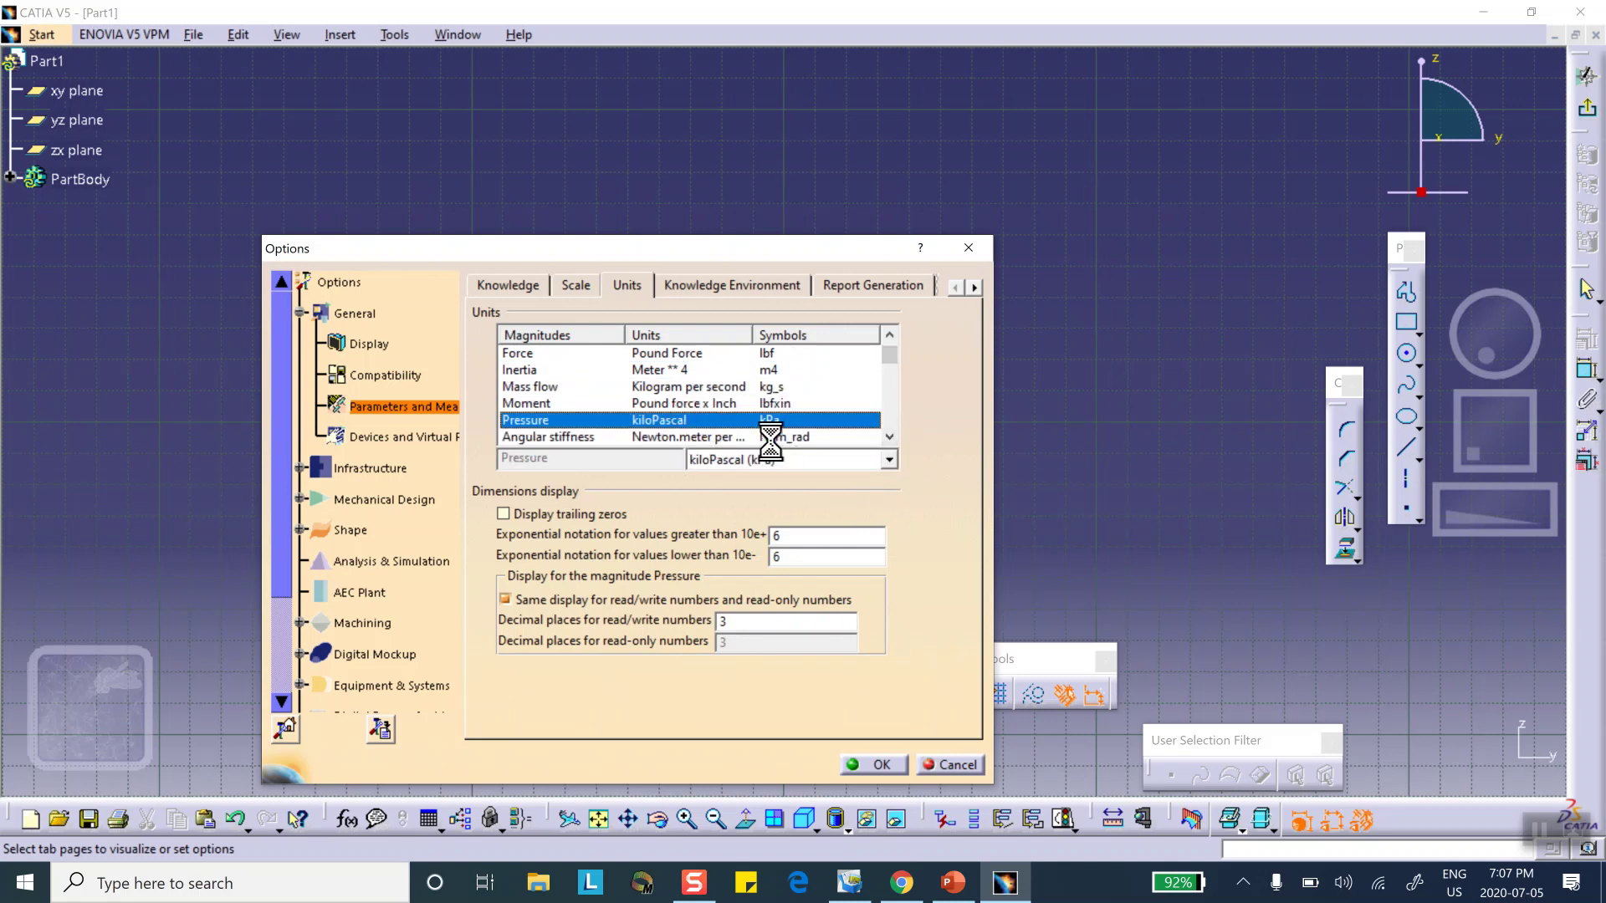
pyautogui.click(889, 460)
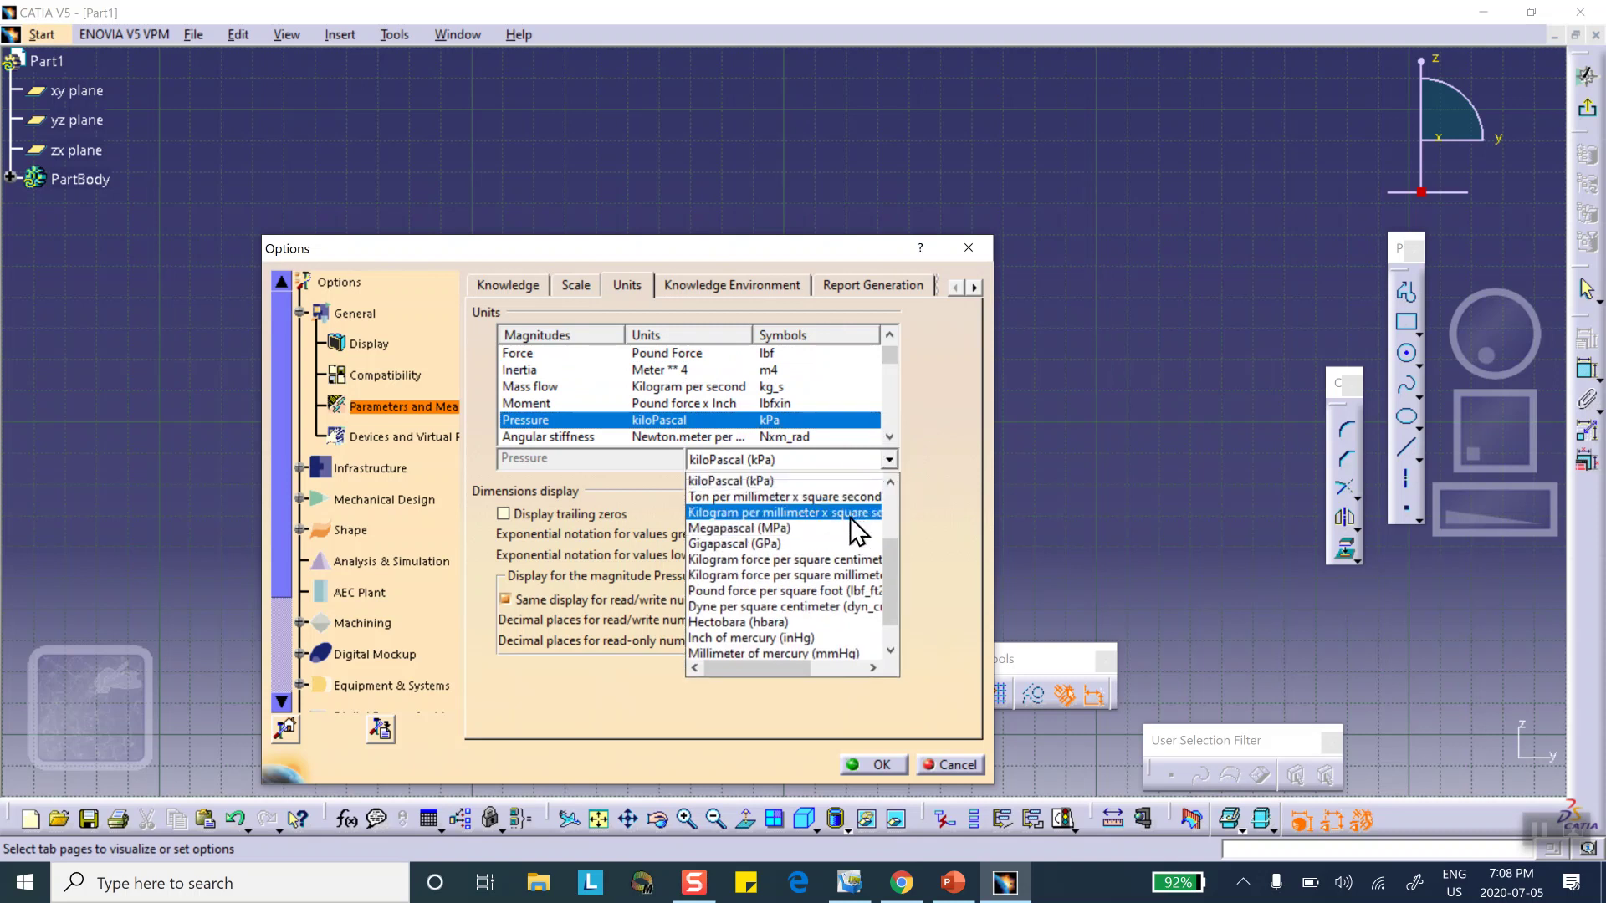
pyautogui.scroll(2, 866, 509)
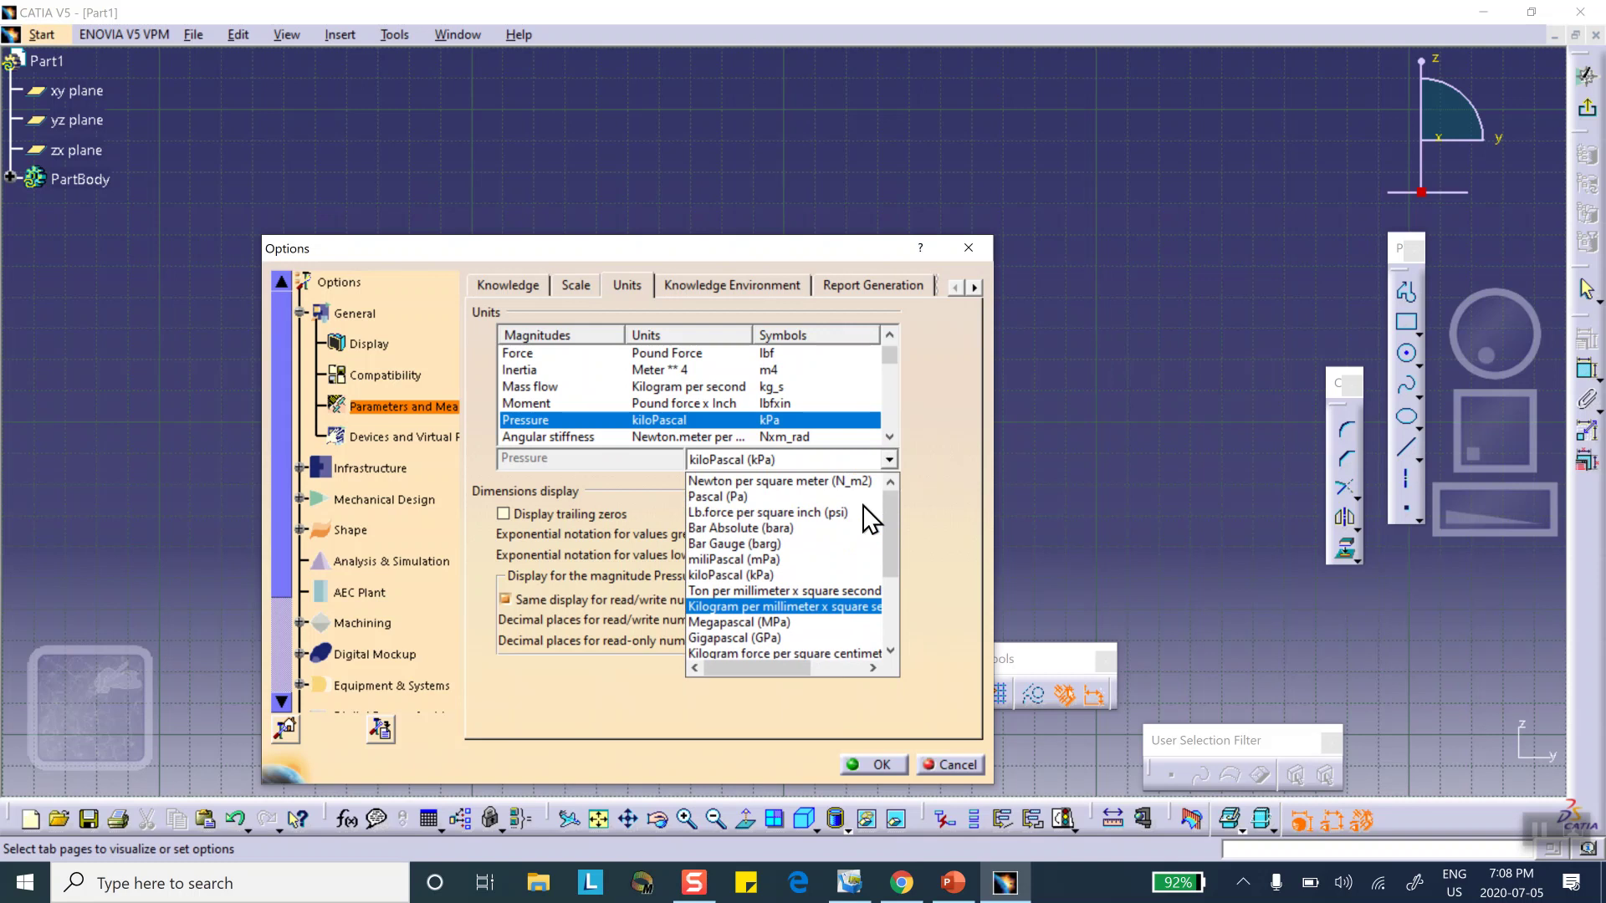
pyautogui.click(791, 515)
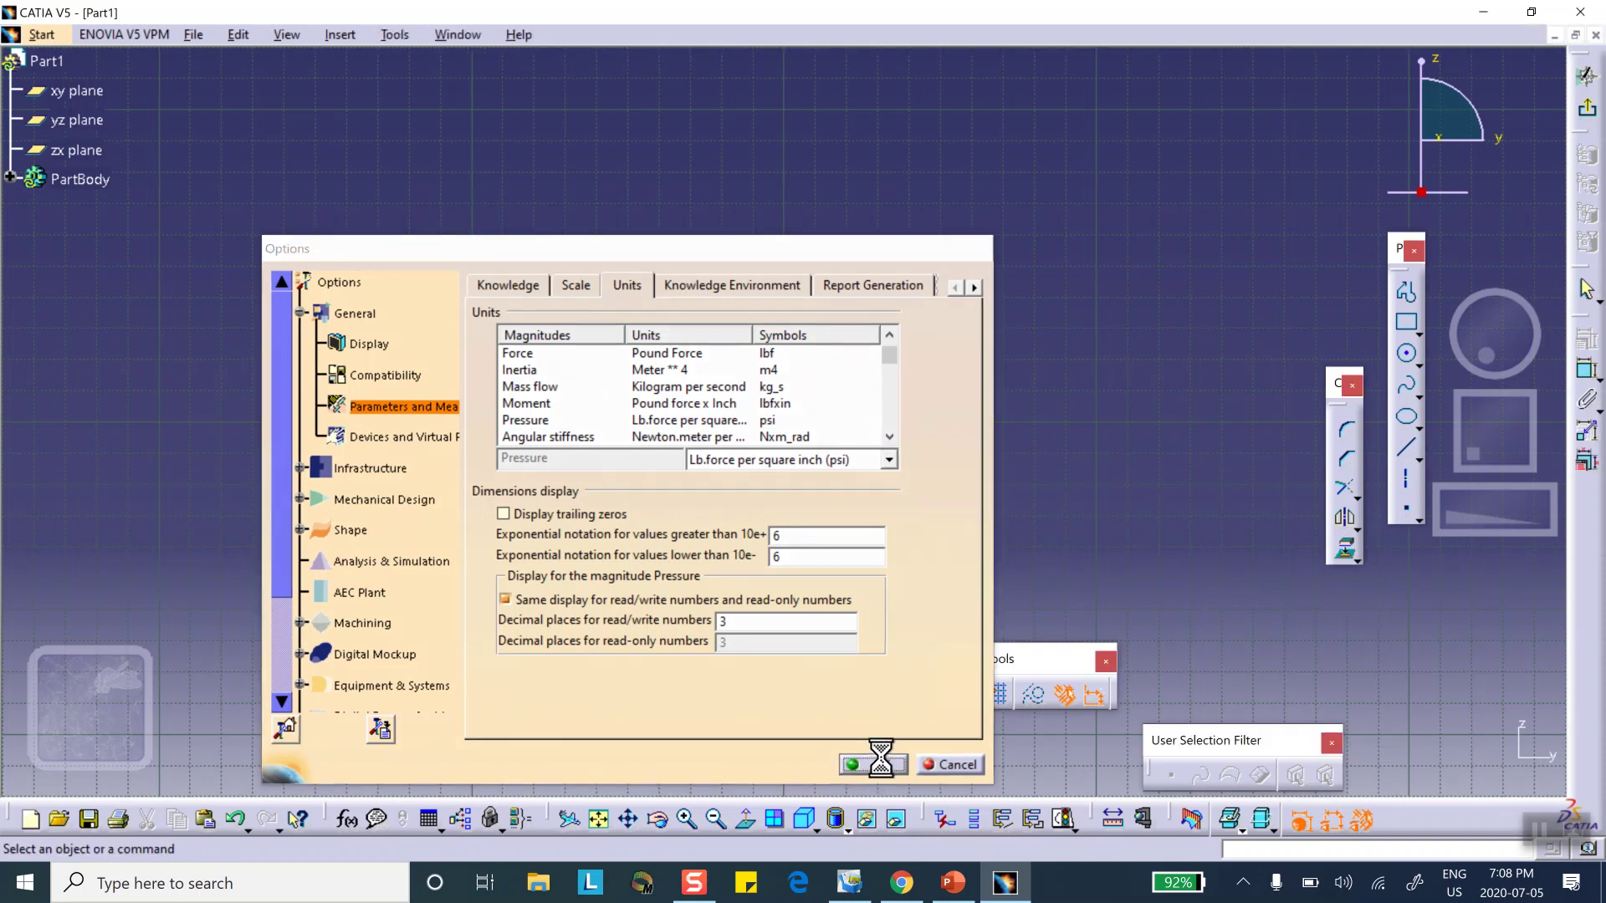
pyautogui.click(870, 764)
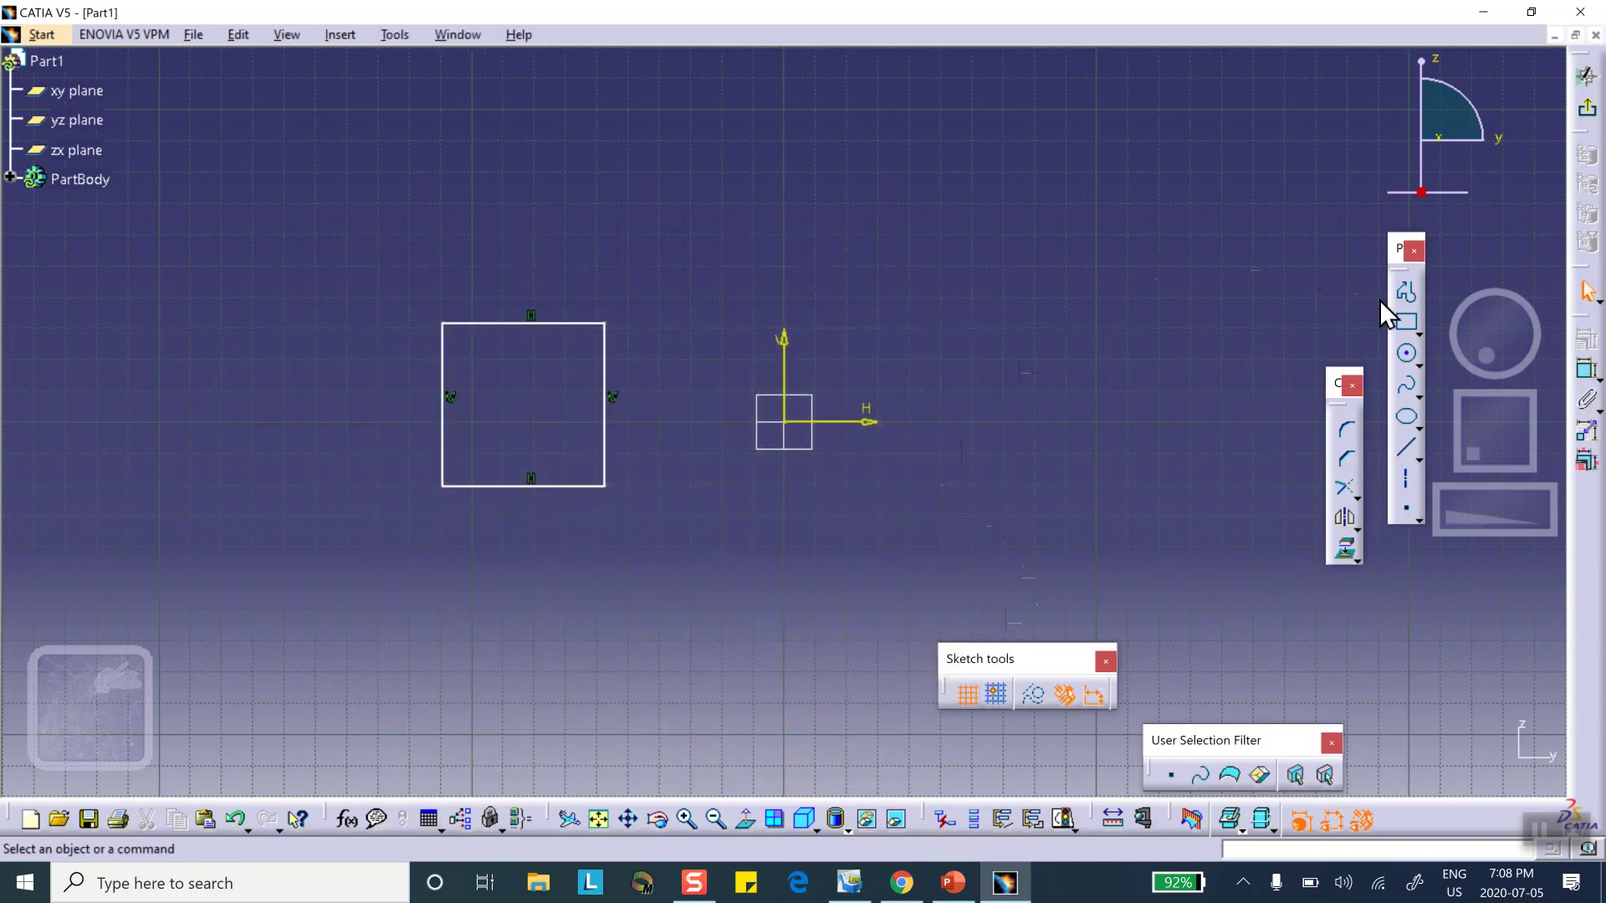
# Step: Constrain the sketched rectangle's horizontal top edge to a length of 1 in
pyautogui.click(1587, 369)
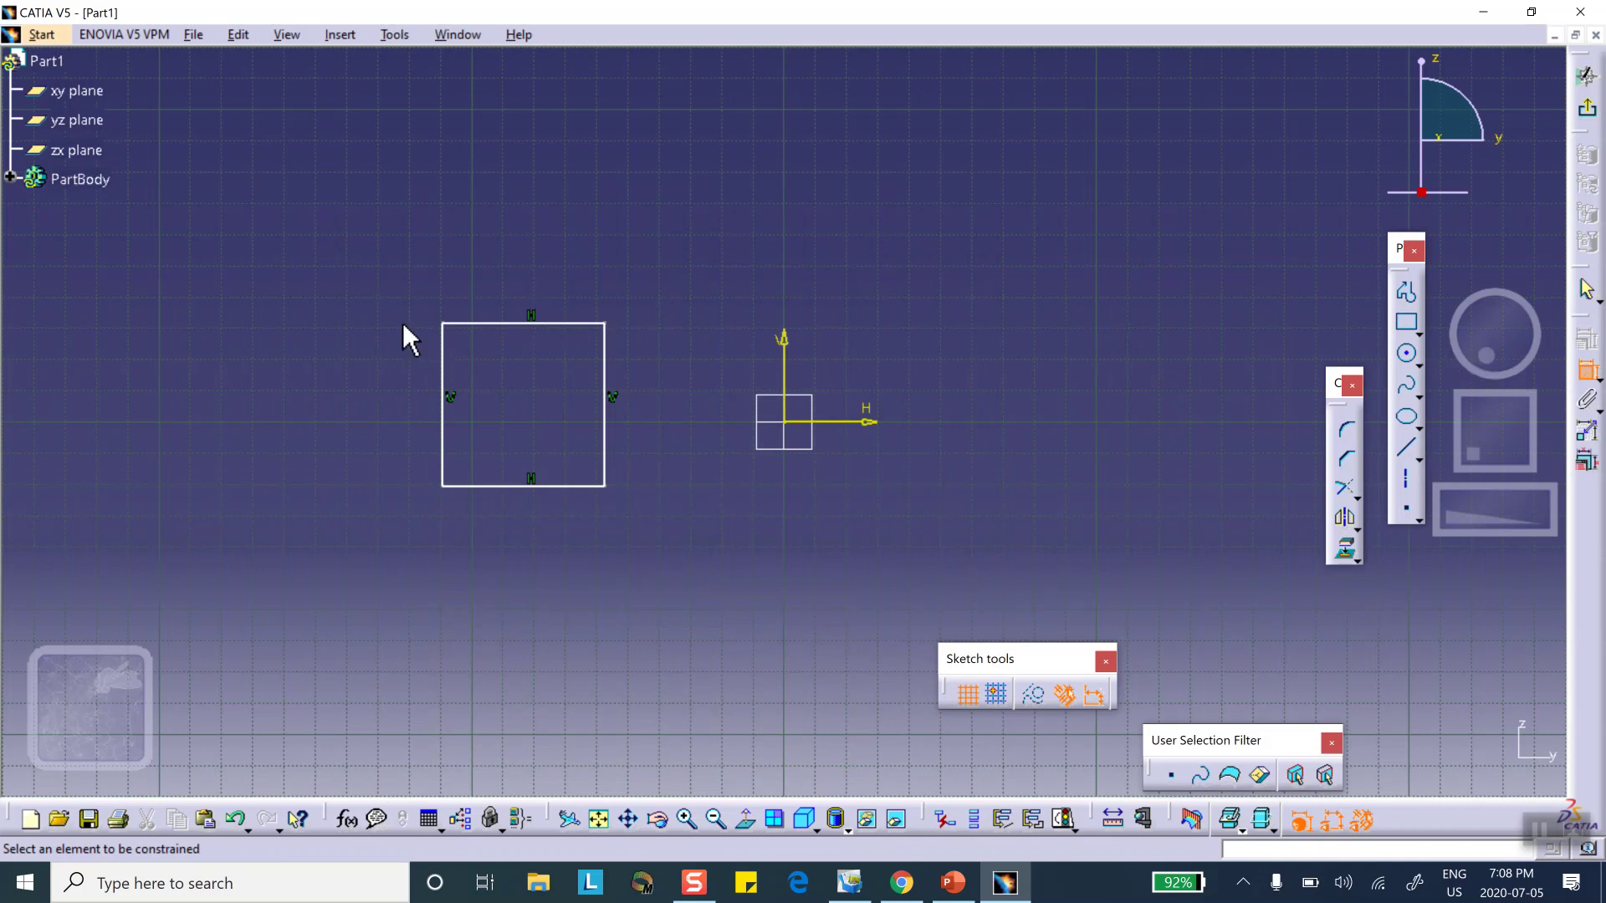
pyautogui.click(481, 323)
pyautogui.click(505, 264)
pyautogui.write('1in')
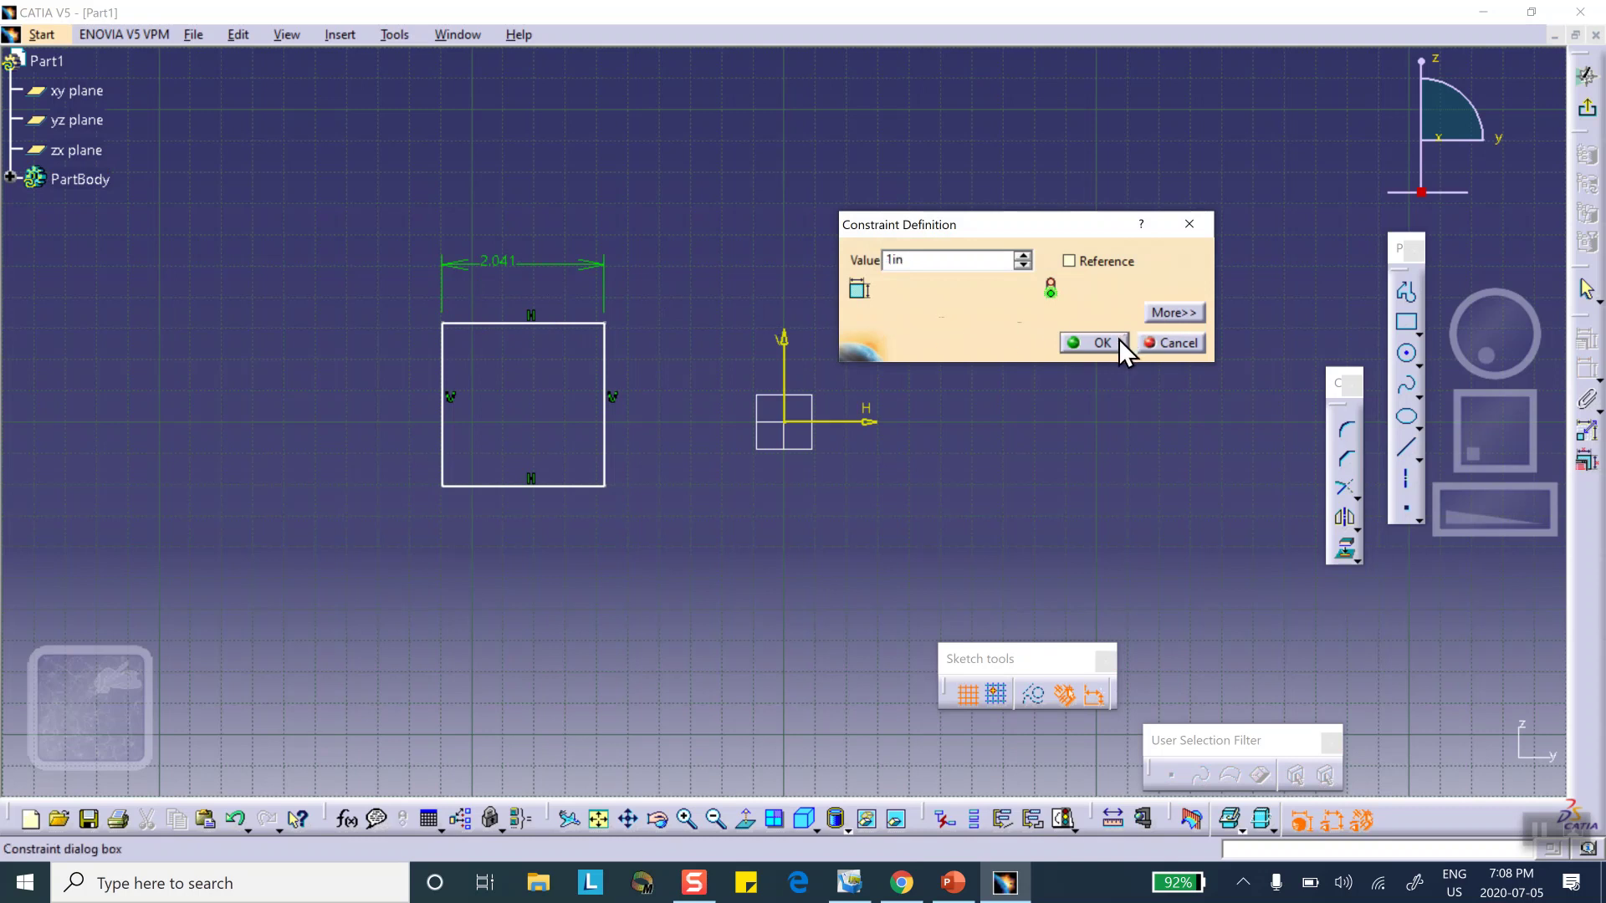
pyautogui.click(1121, 344)
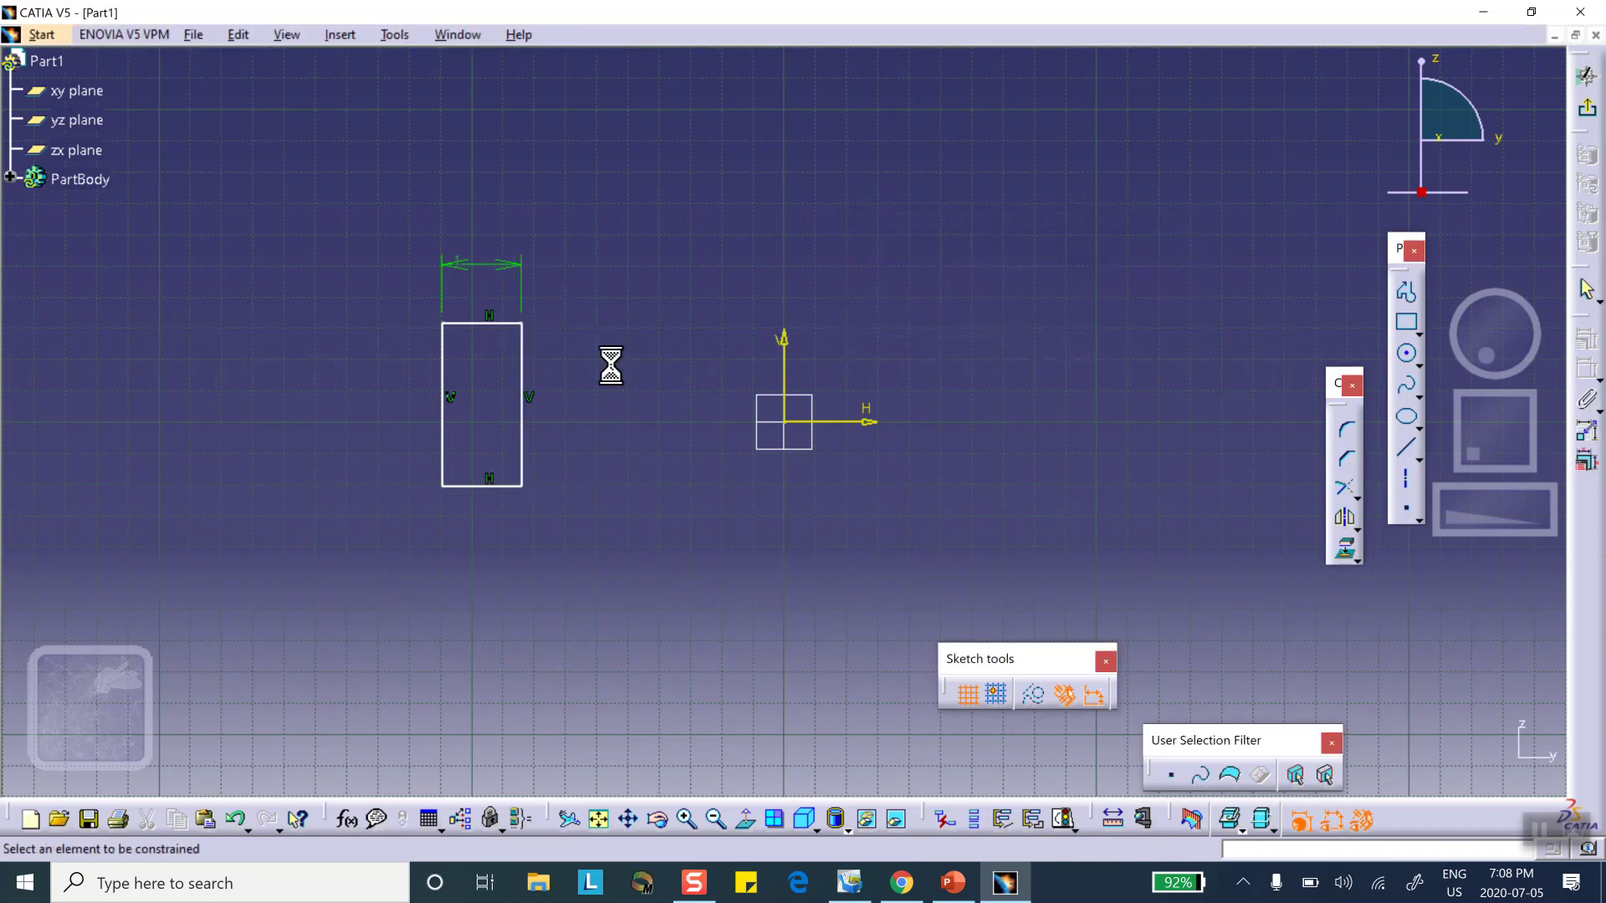
# Step: Constrain the rectangle's vertical side to 1 in and exit the sketch
pyautogui.click(522, 368)
pyautogui.click(577, 368)
pyautogui.doubleClick(577, 368)
pyautogui.write('1')
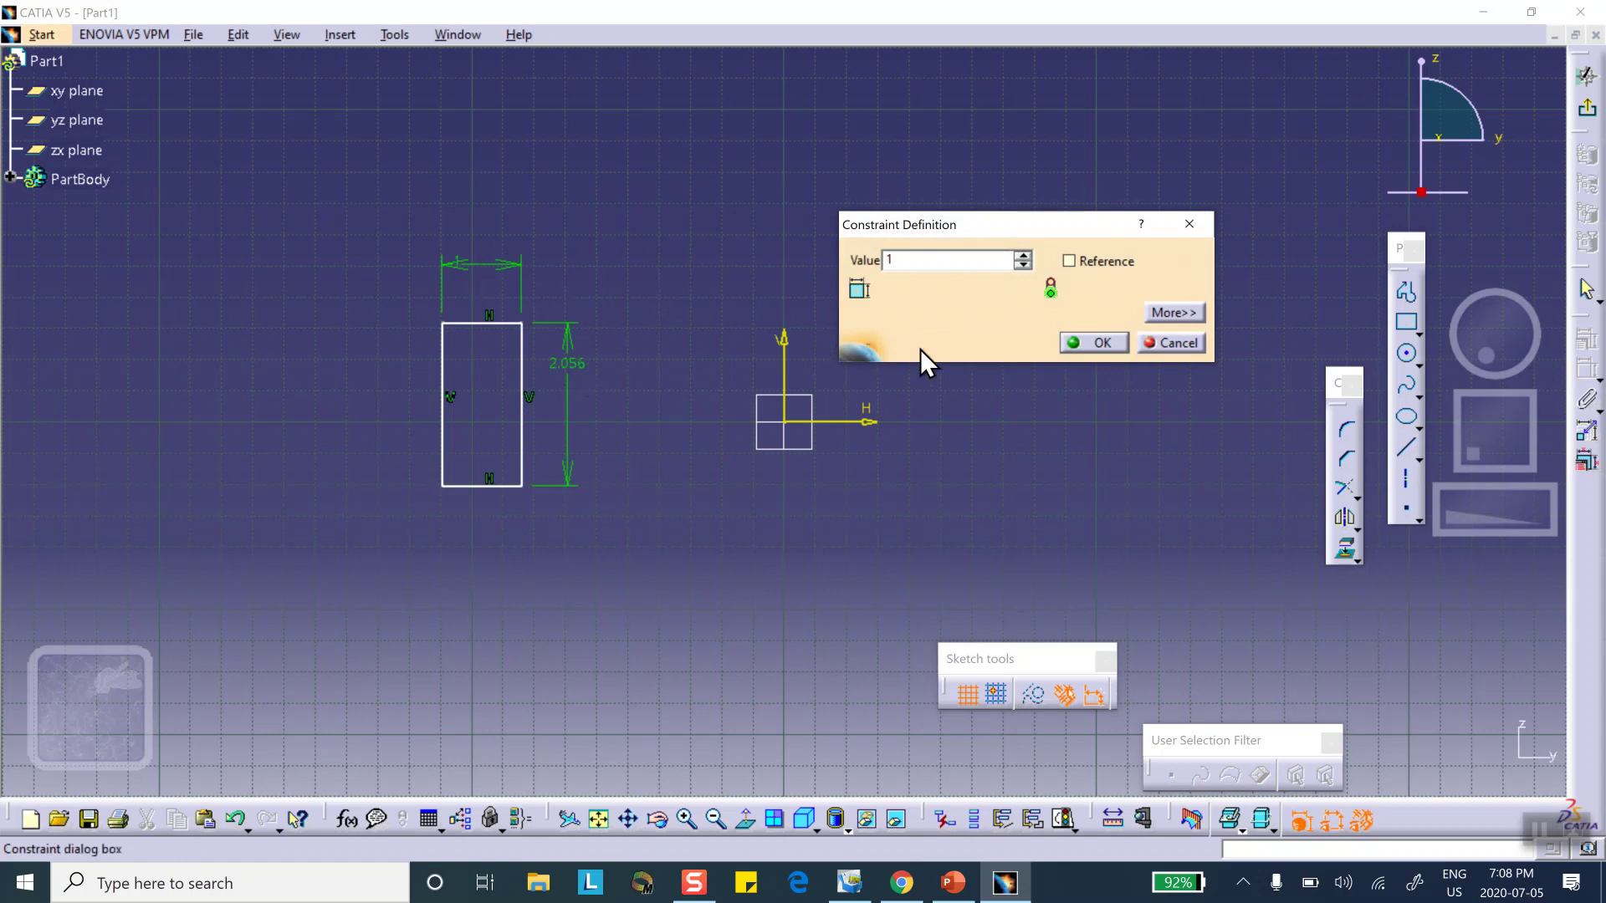
pyautogui.click(1096, 342)
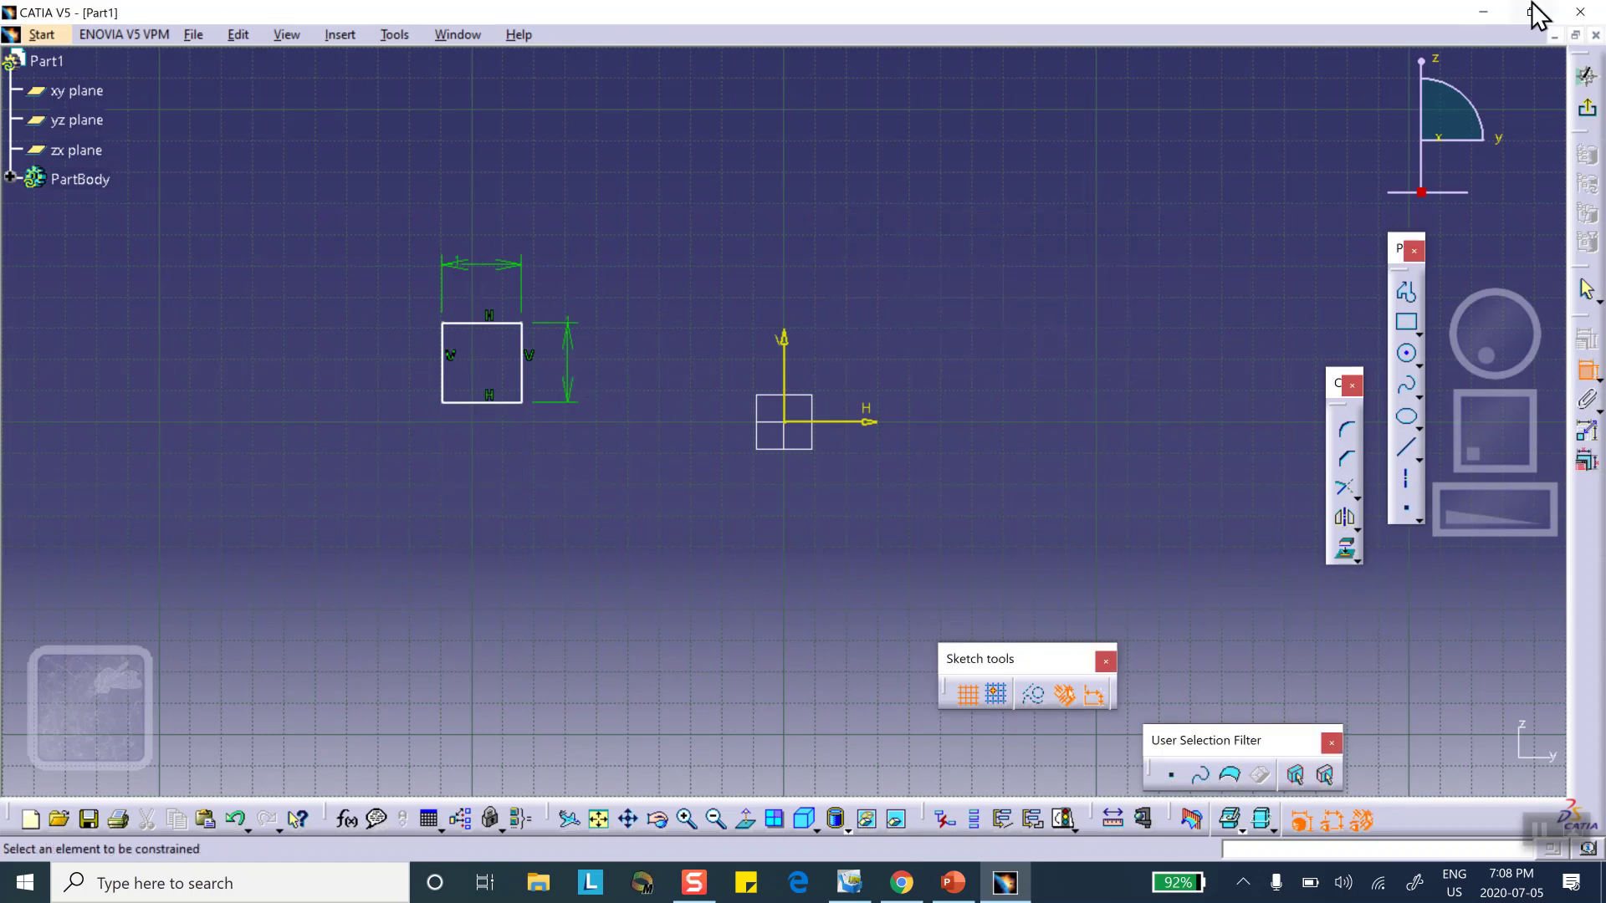
pyautogui.click(1587, 107)
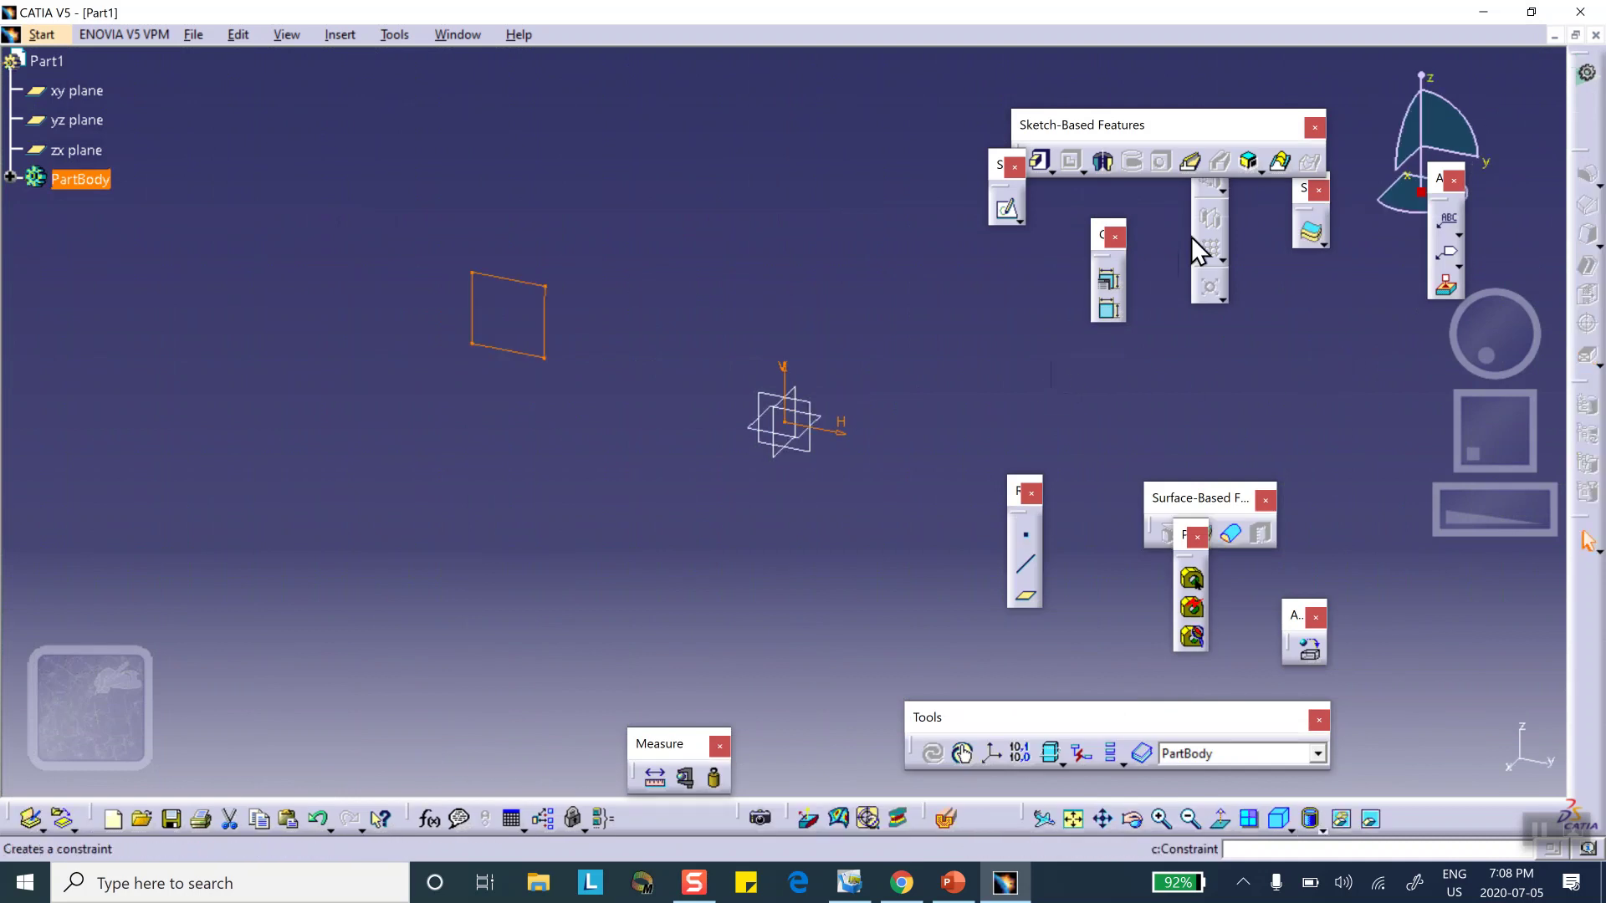
# Step: Pad the square sketch to a length of 10 in to form the block
pyautogui.click(1040, 161)
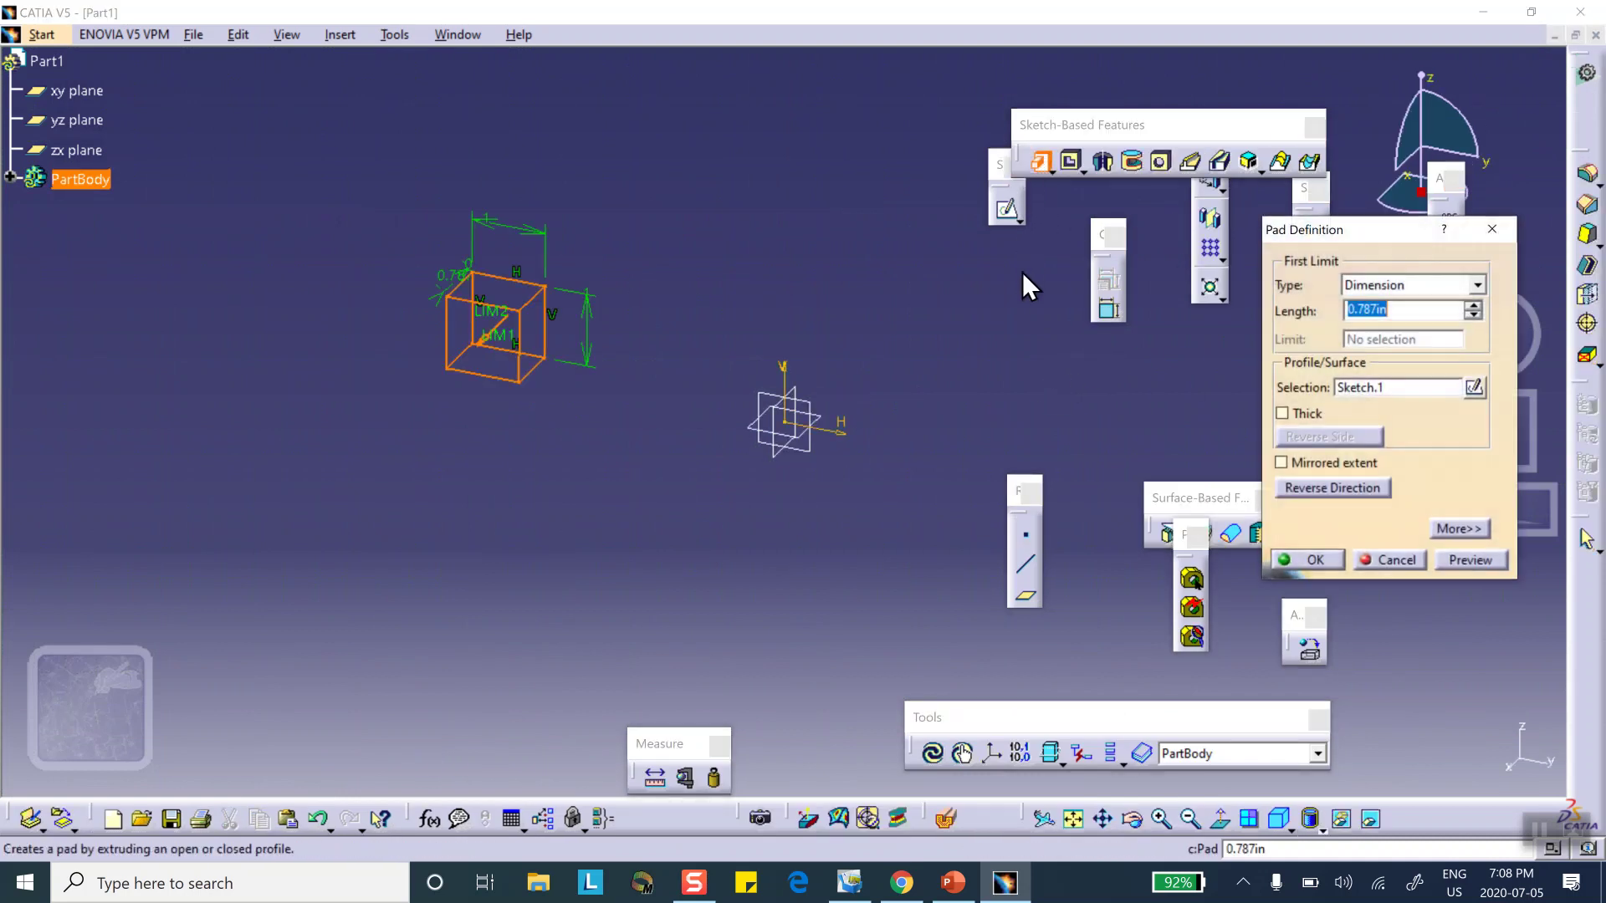
pyautogui.write('10')
pyautogui.click(1315, 559)
pyautogui.moveTo(649, 538)
pyautogui.mouseDown(button='middle')
pyautogui.moveTo(746, 452)
pyautogui.moveTo(907, 451)
pyautogui.moveTo(907, 437)
pyautogui.mouseUp(button='middle')
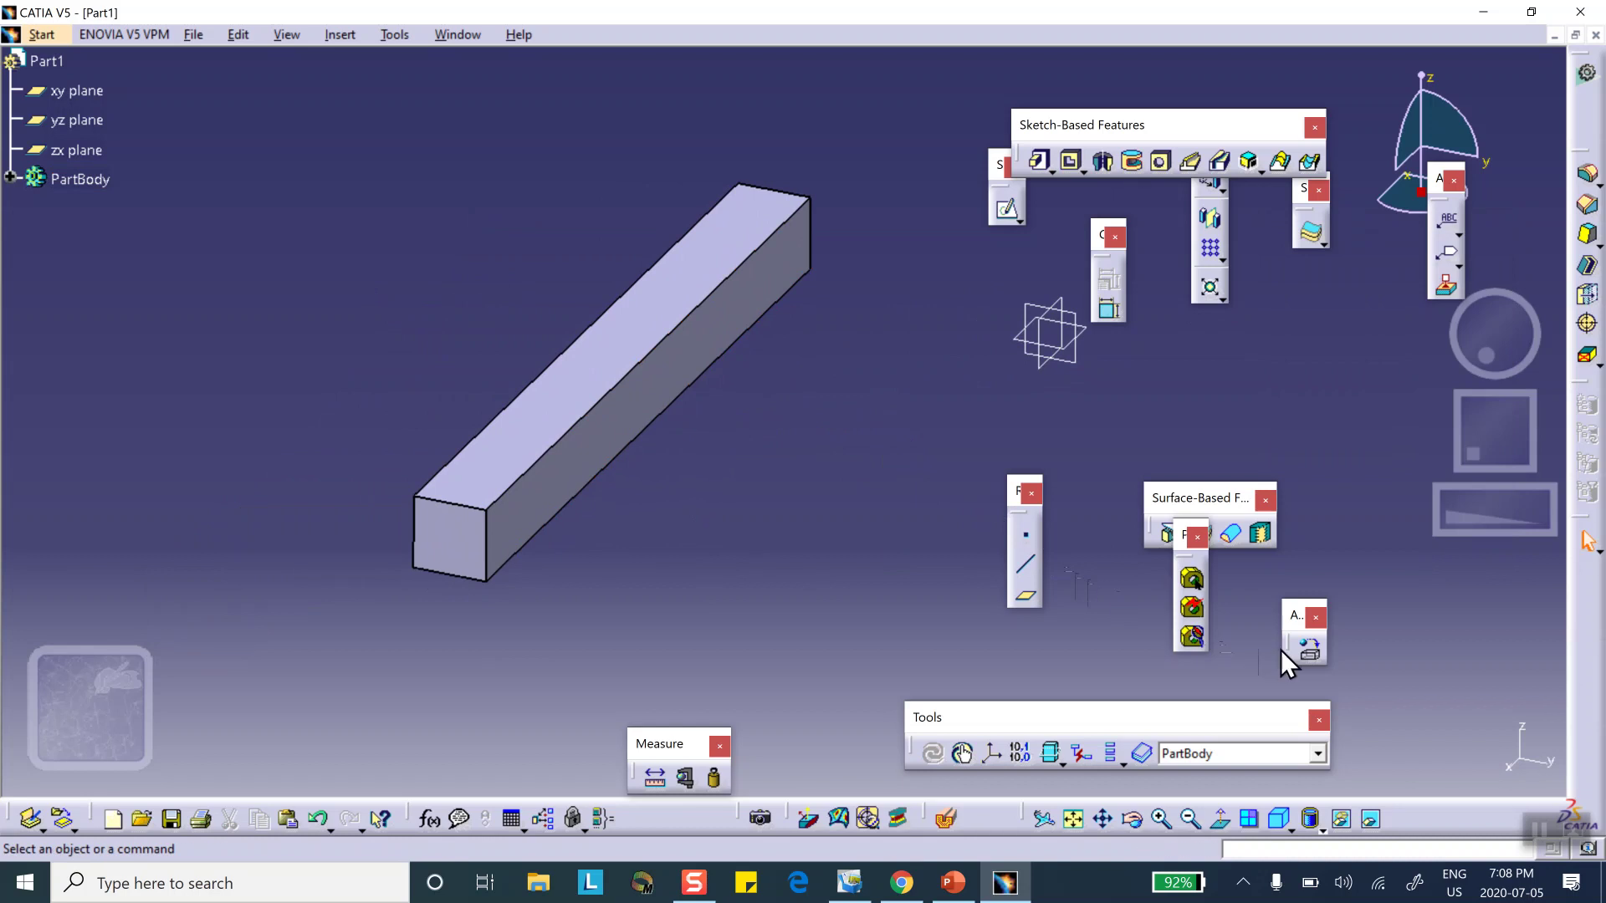
# Step: Apply the Steel material from the metal materials of the default catalog to Part1
pyautogui.click(1309, 650)
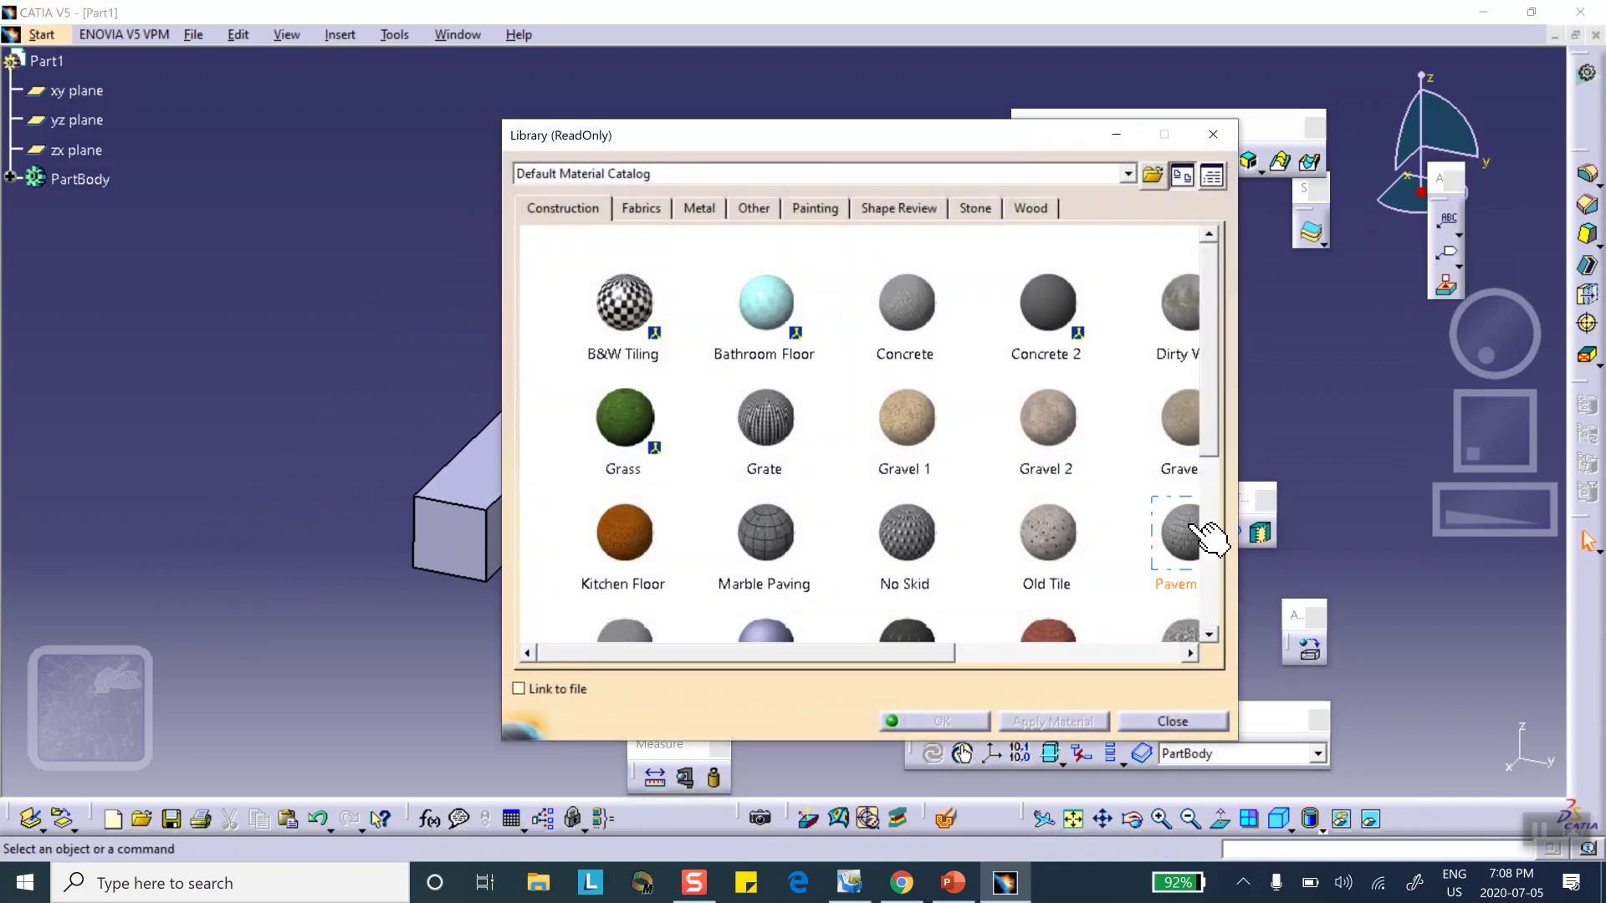
pyautogui.click(699, 212)
pyautogui.moveTo(1221, 309); pyautogui.dragTo(1216, 423)
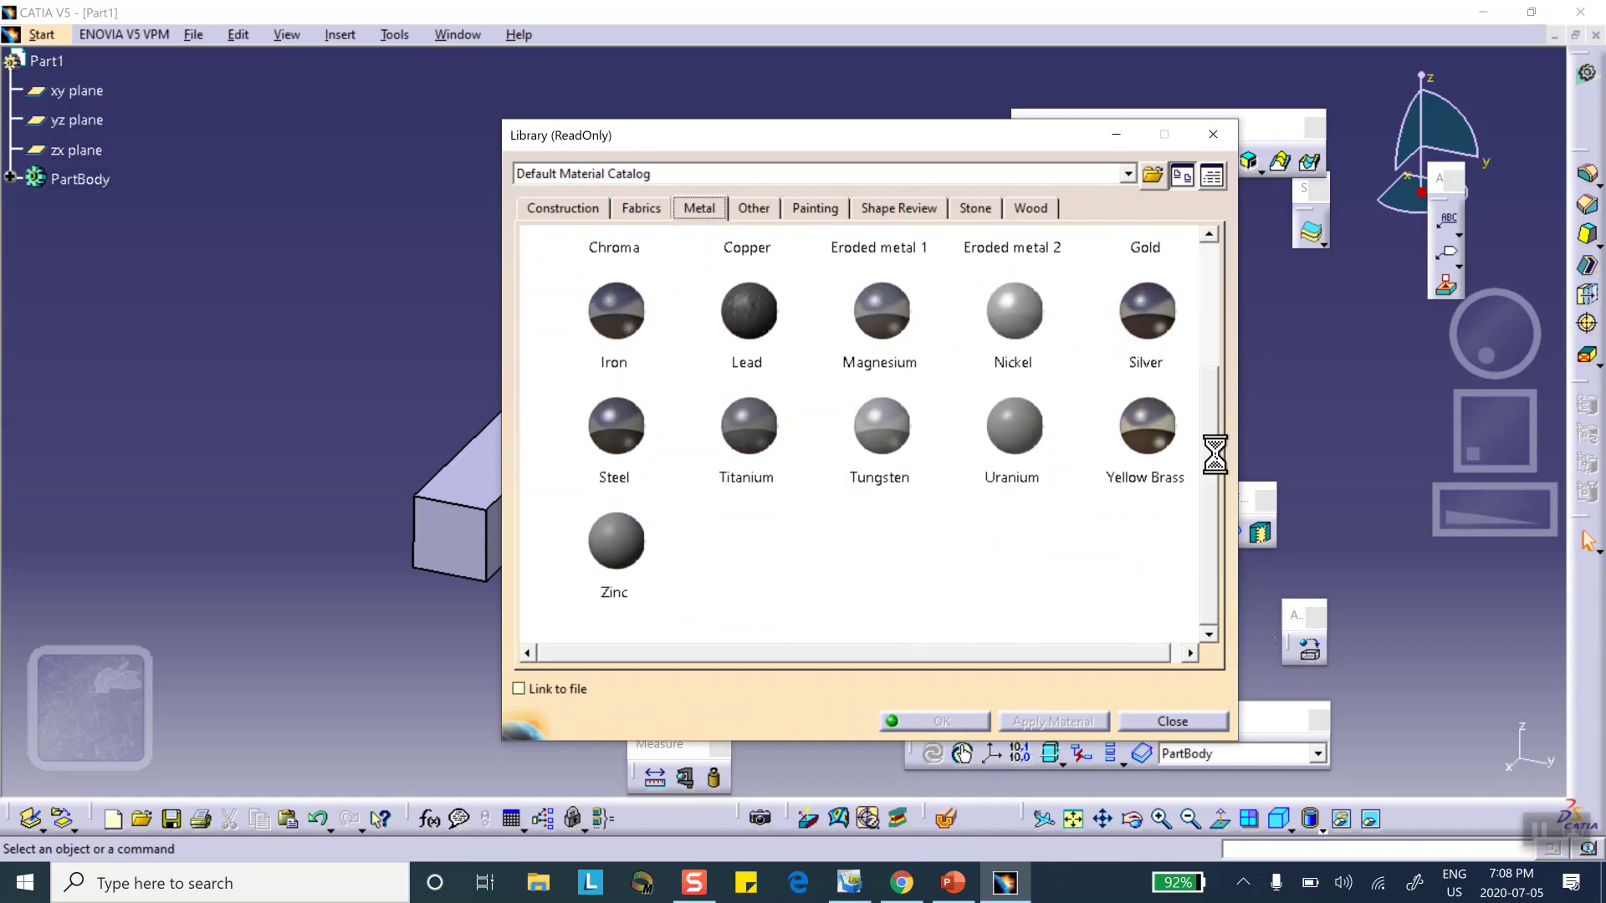
pyautogui.click(619, 427)
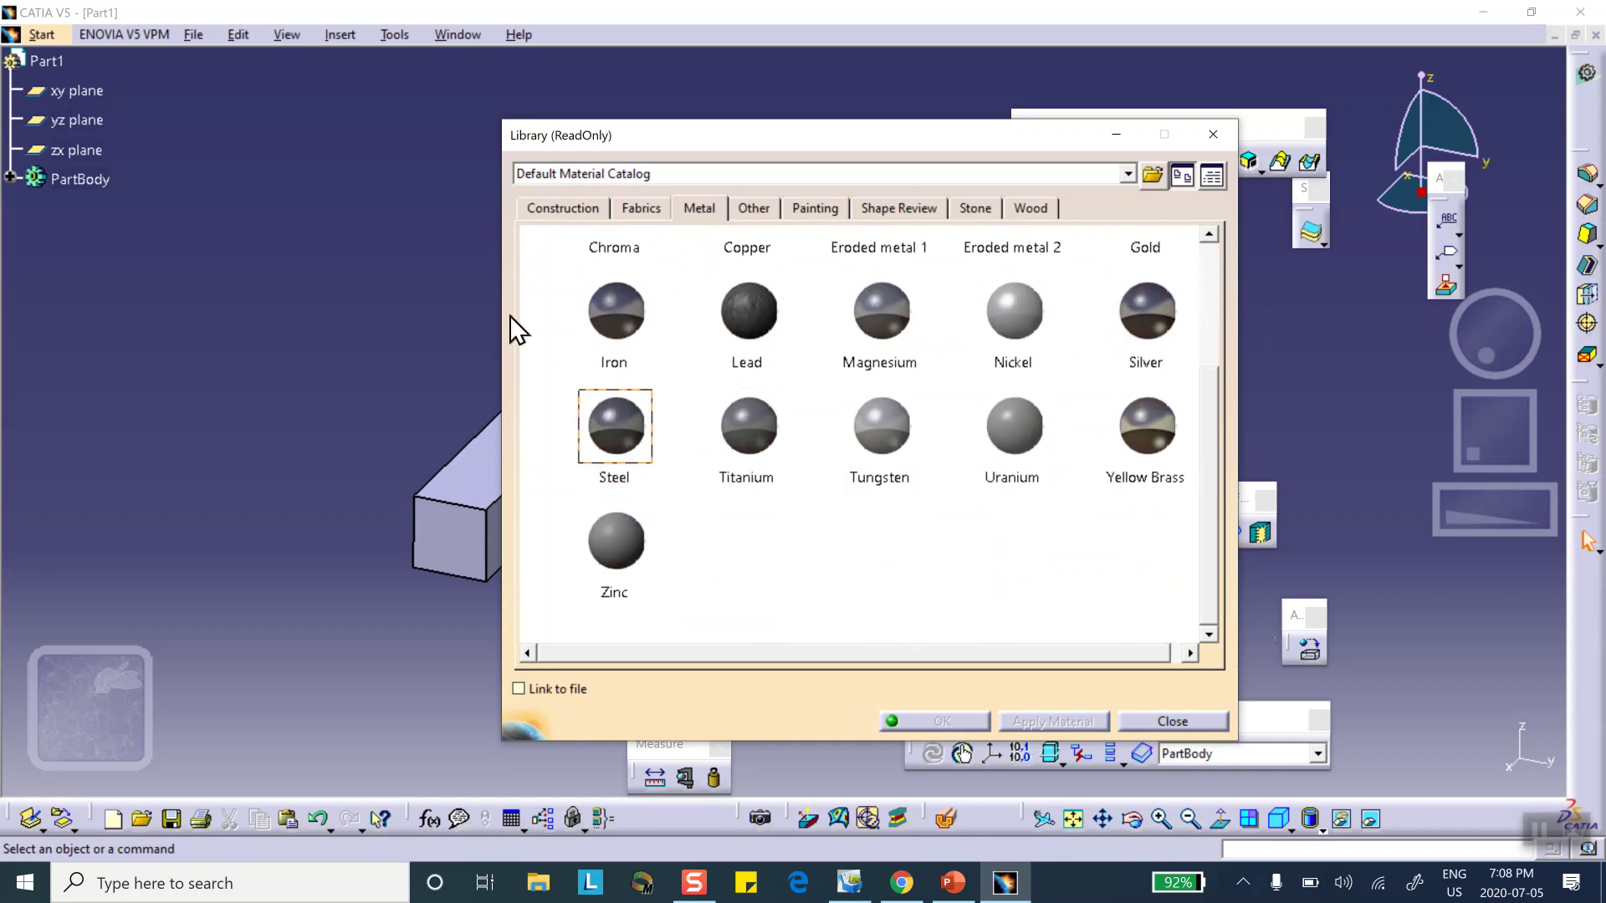
pyautogui.click(48, 60)
pyautogui.click(941, 722)
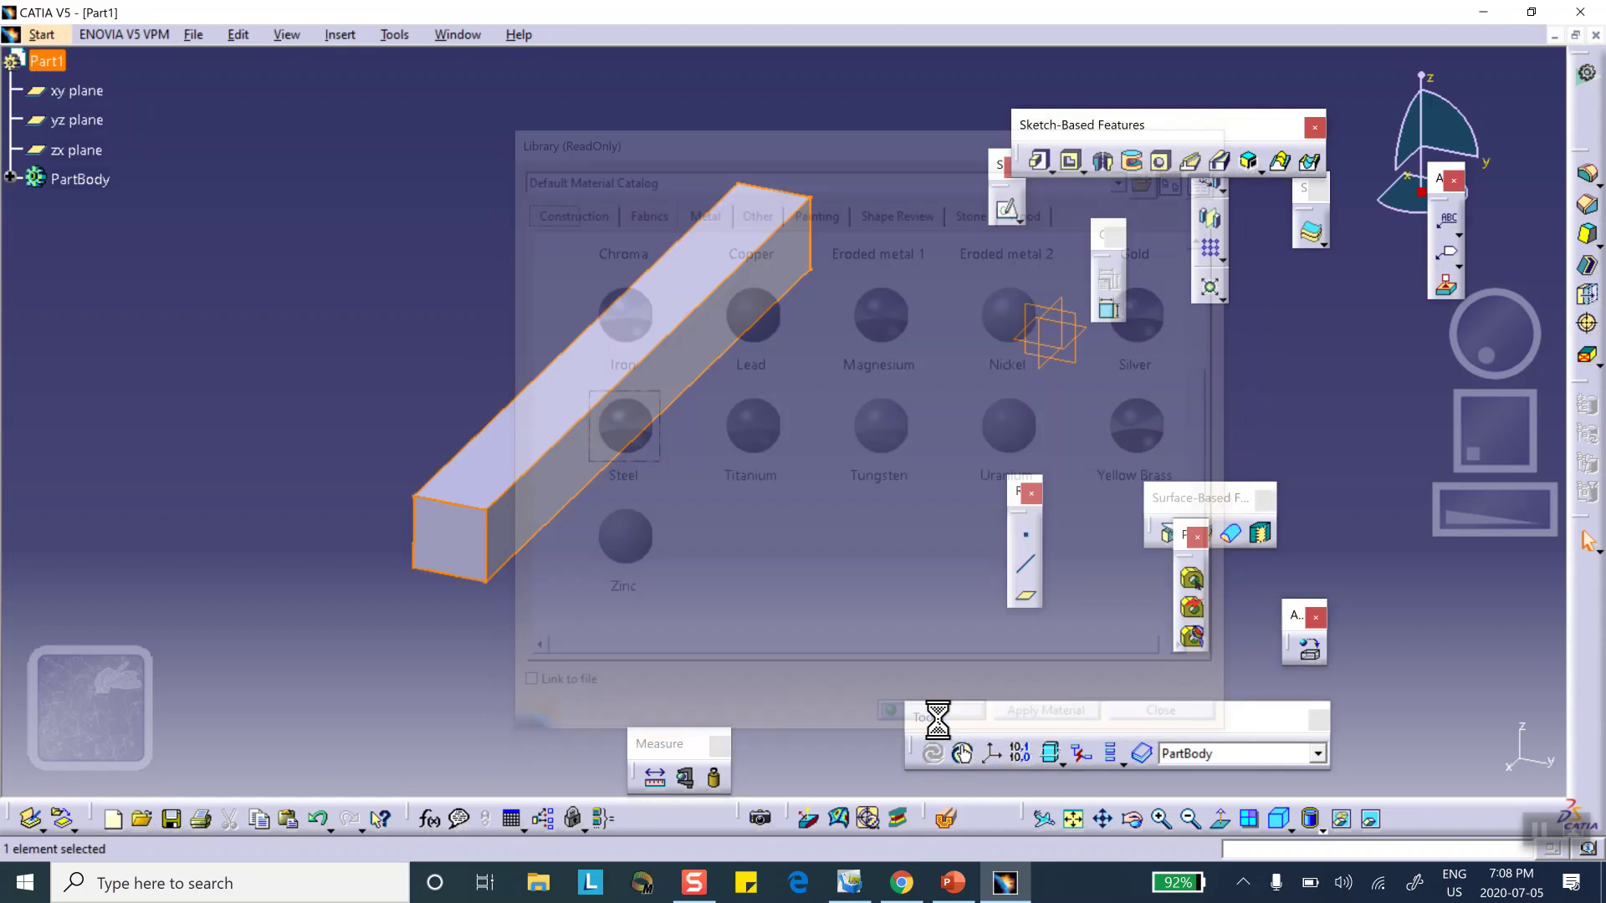
# Step: Start Generative Structural Analysis for the block with a new Static Analysis case
pyautogui.click(48, 34)
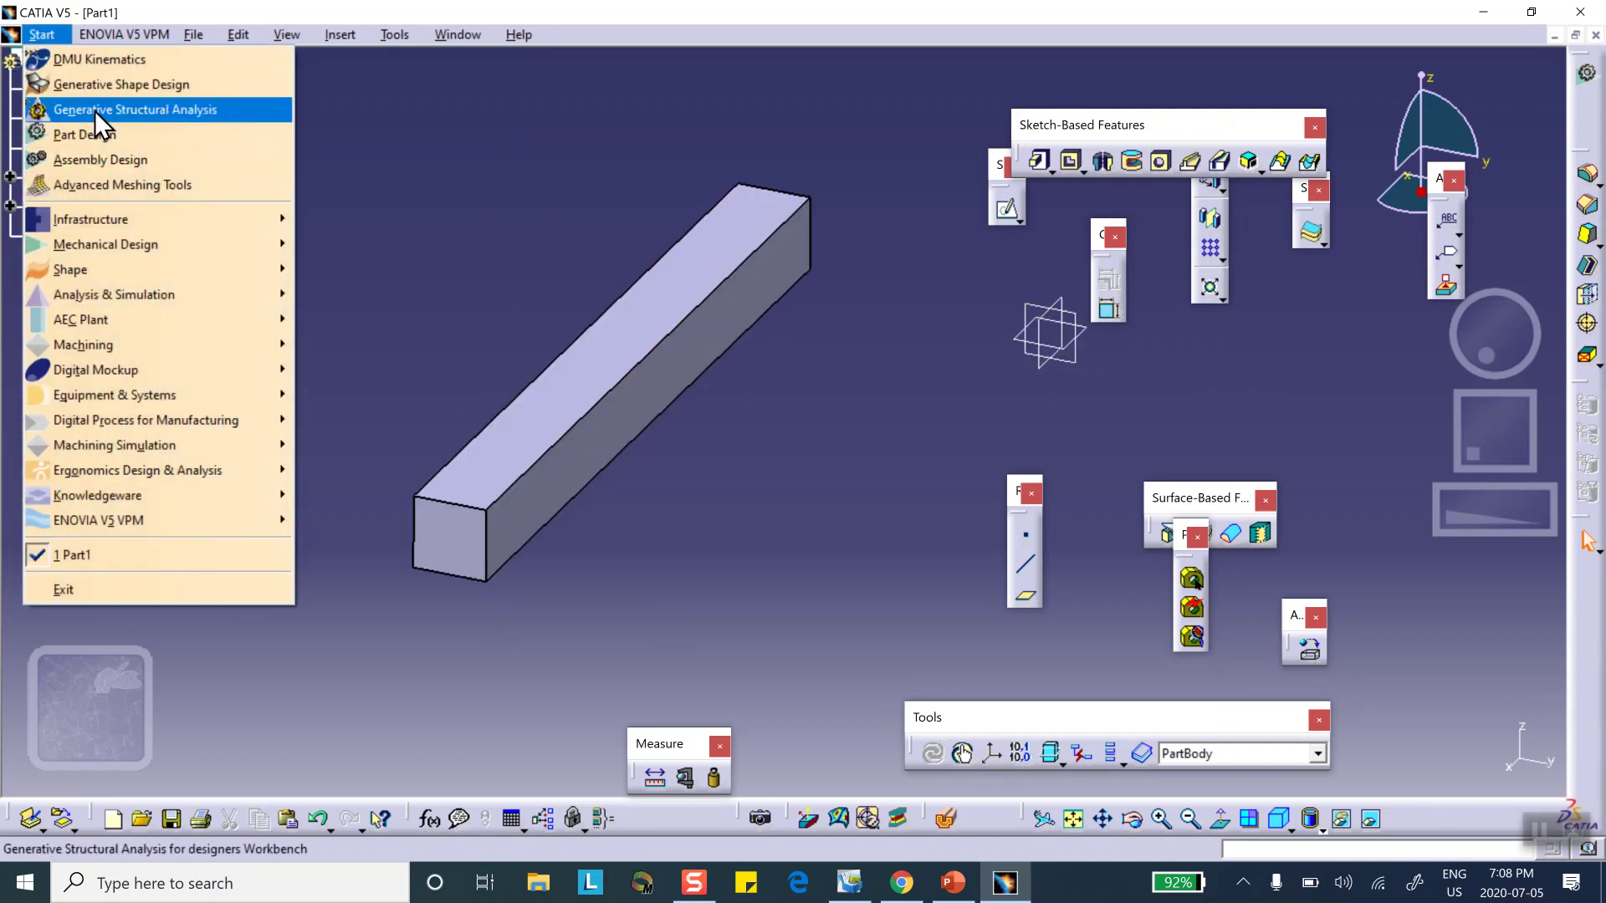
pyautogui.moveTo(101, 289)
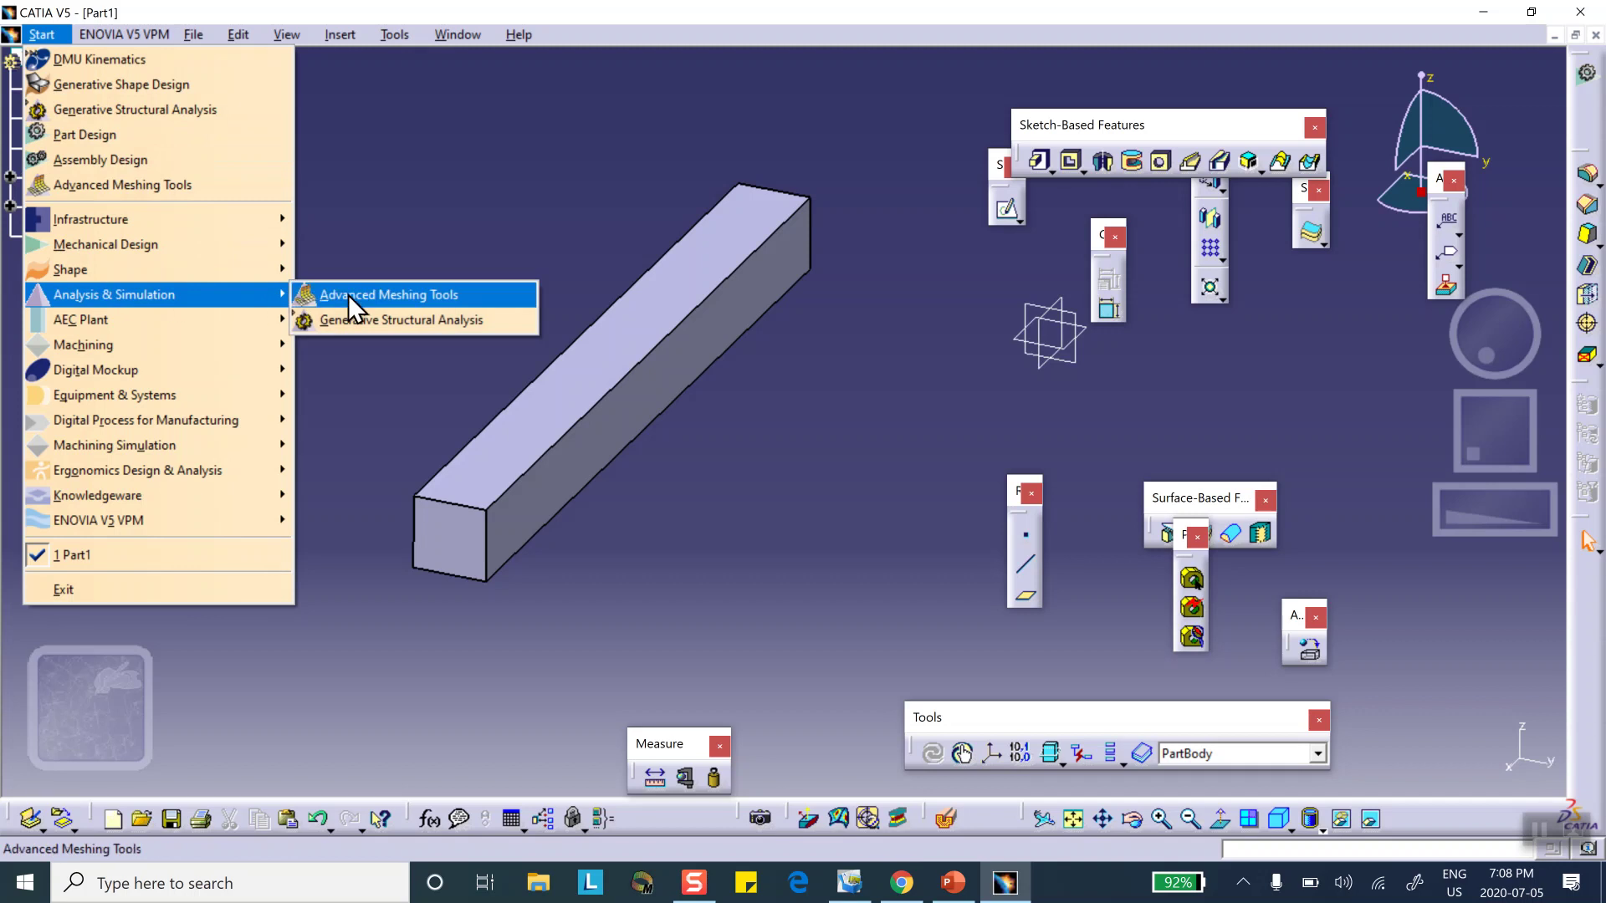
pyautogui.click(359, 321)
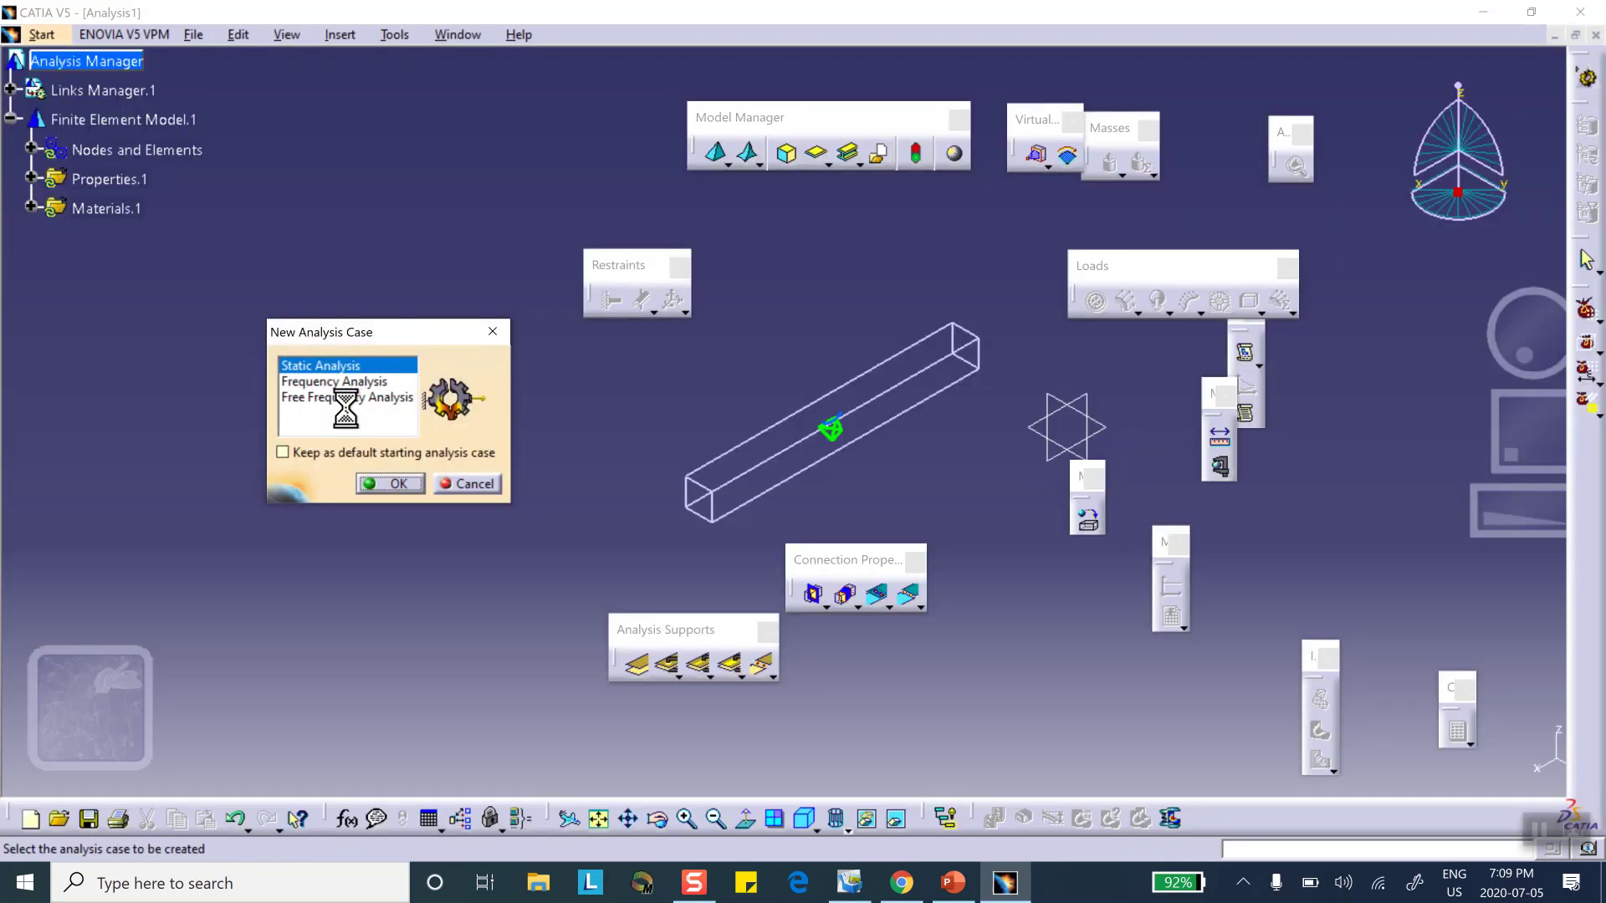
pyautogui.click(389, 480)
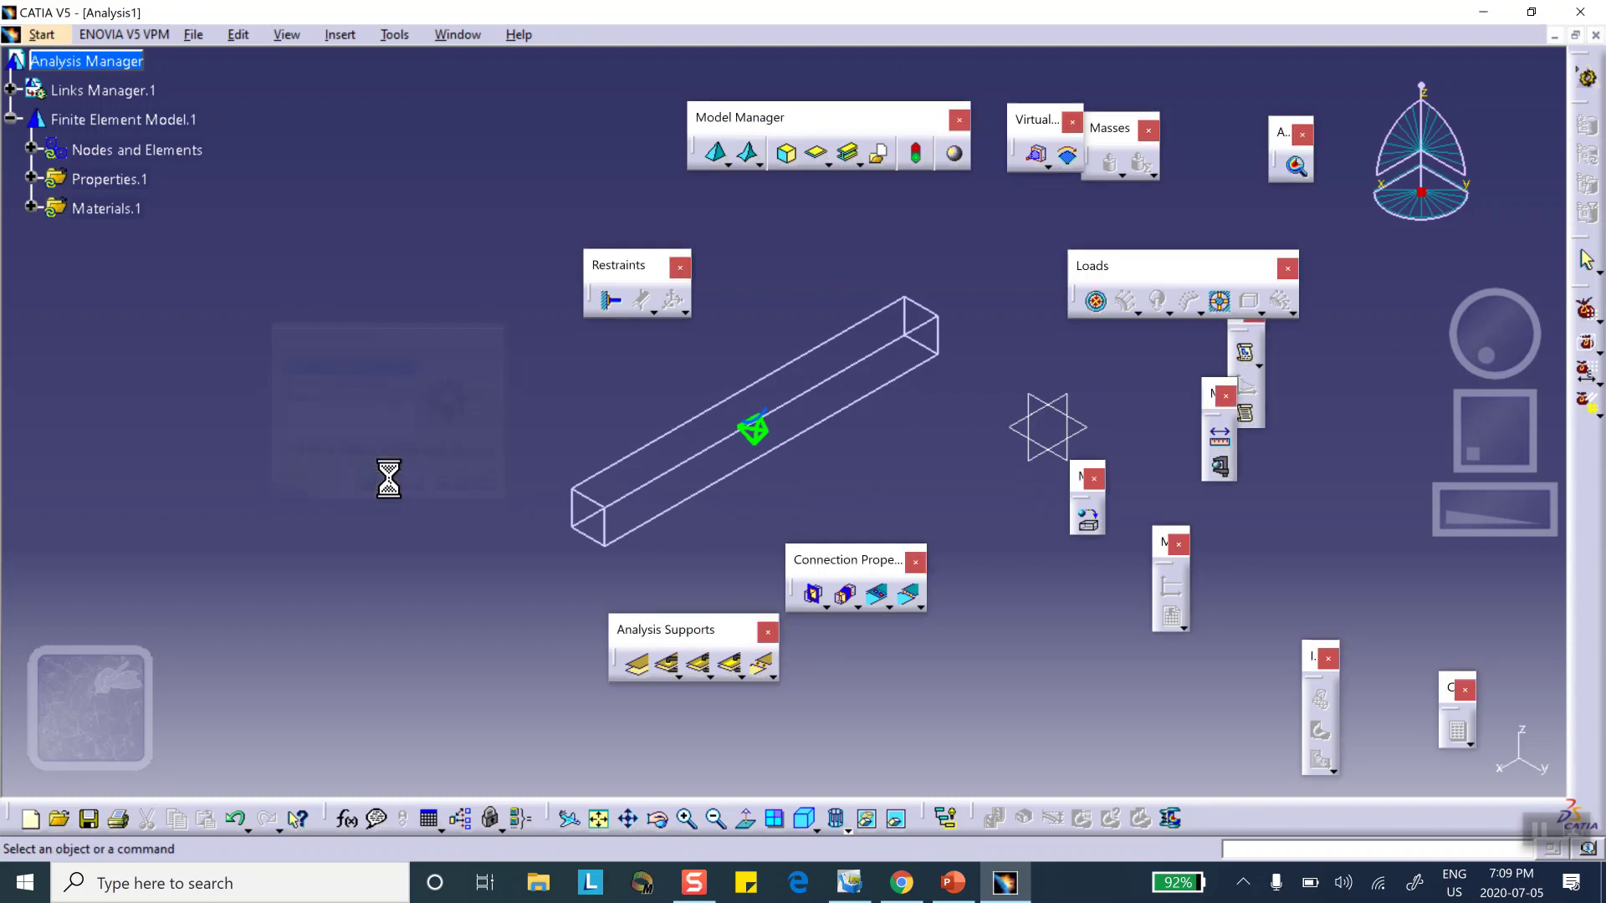
# Step: Display the block shaded with edges and check the mesh listed under Nodes and Elements
pyautogui.click(847, 830)
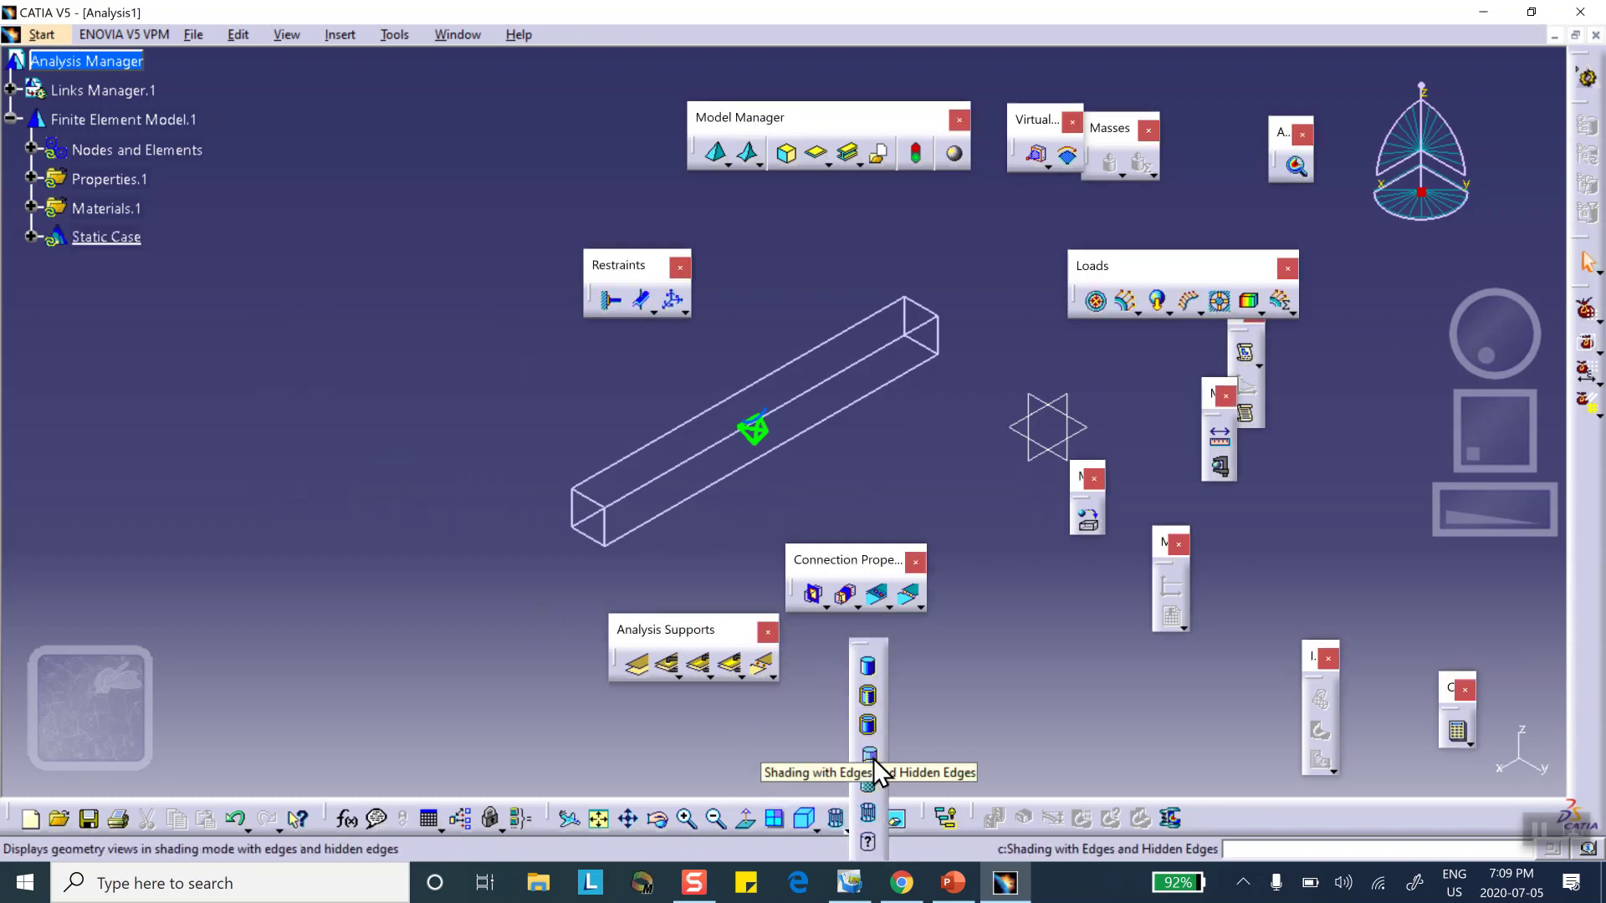
pyautogui.click(867, 726)
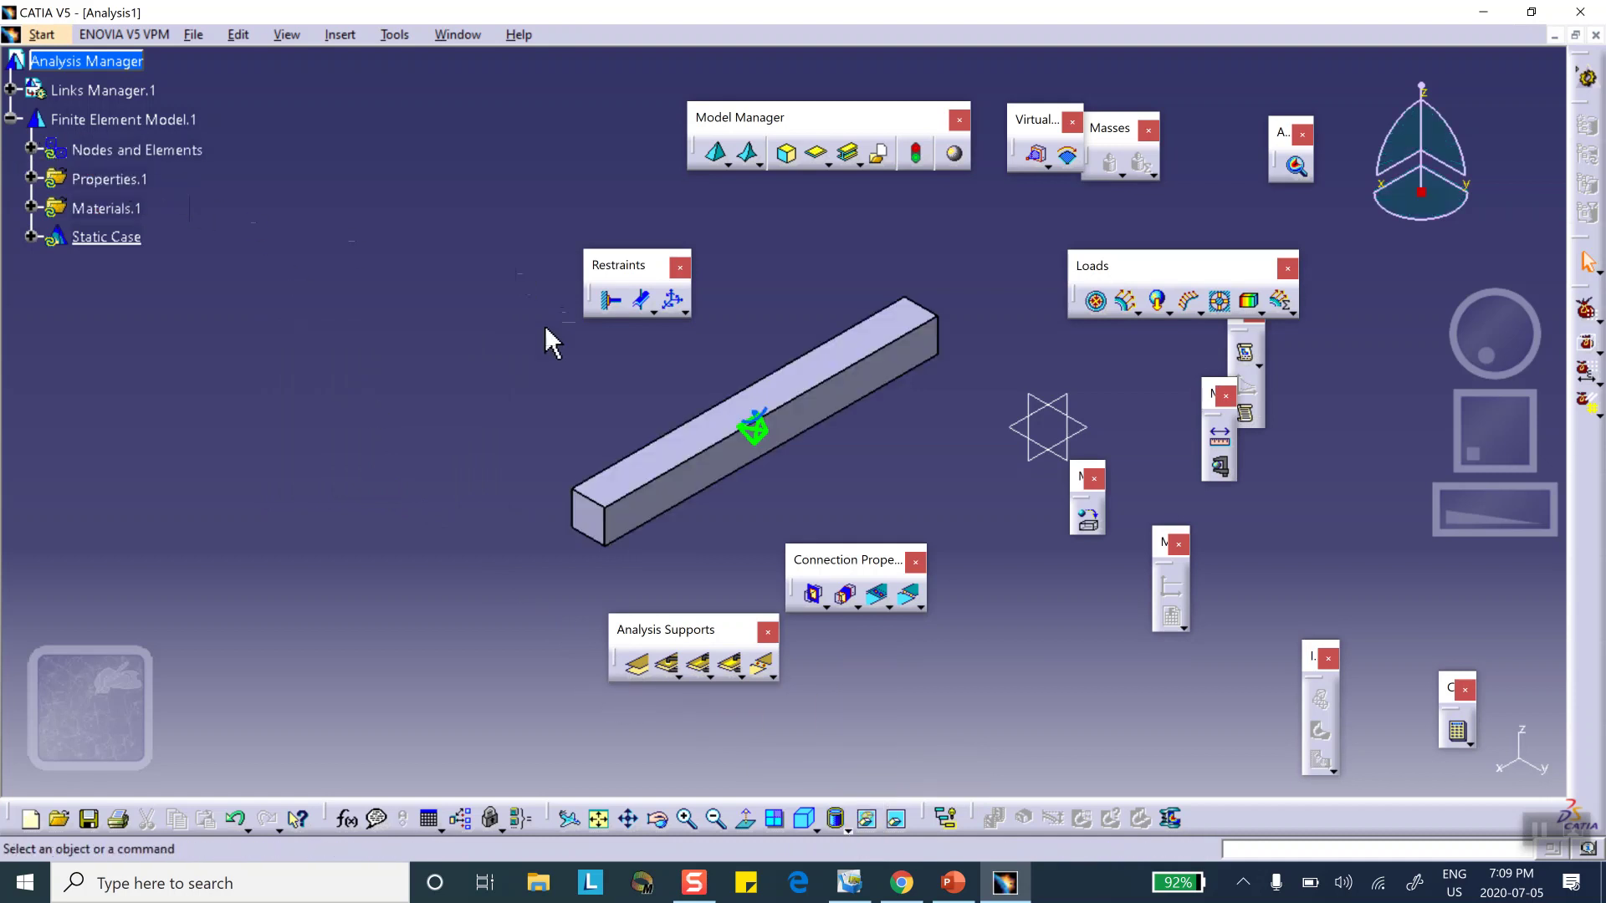
pyautogui.click(32, 149)
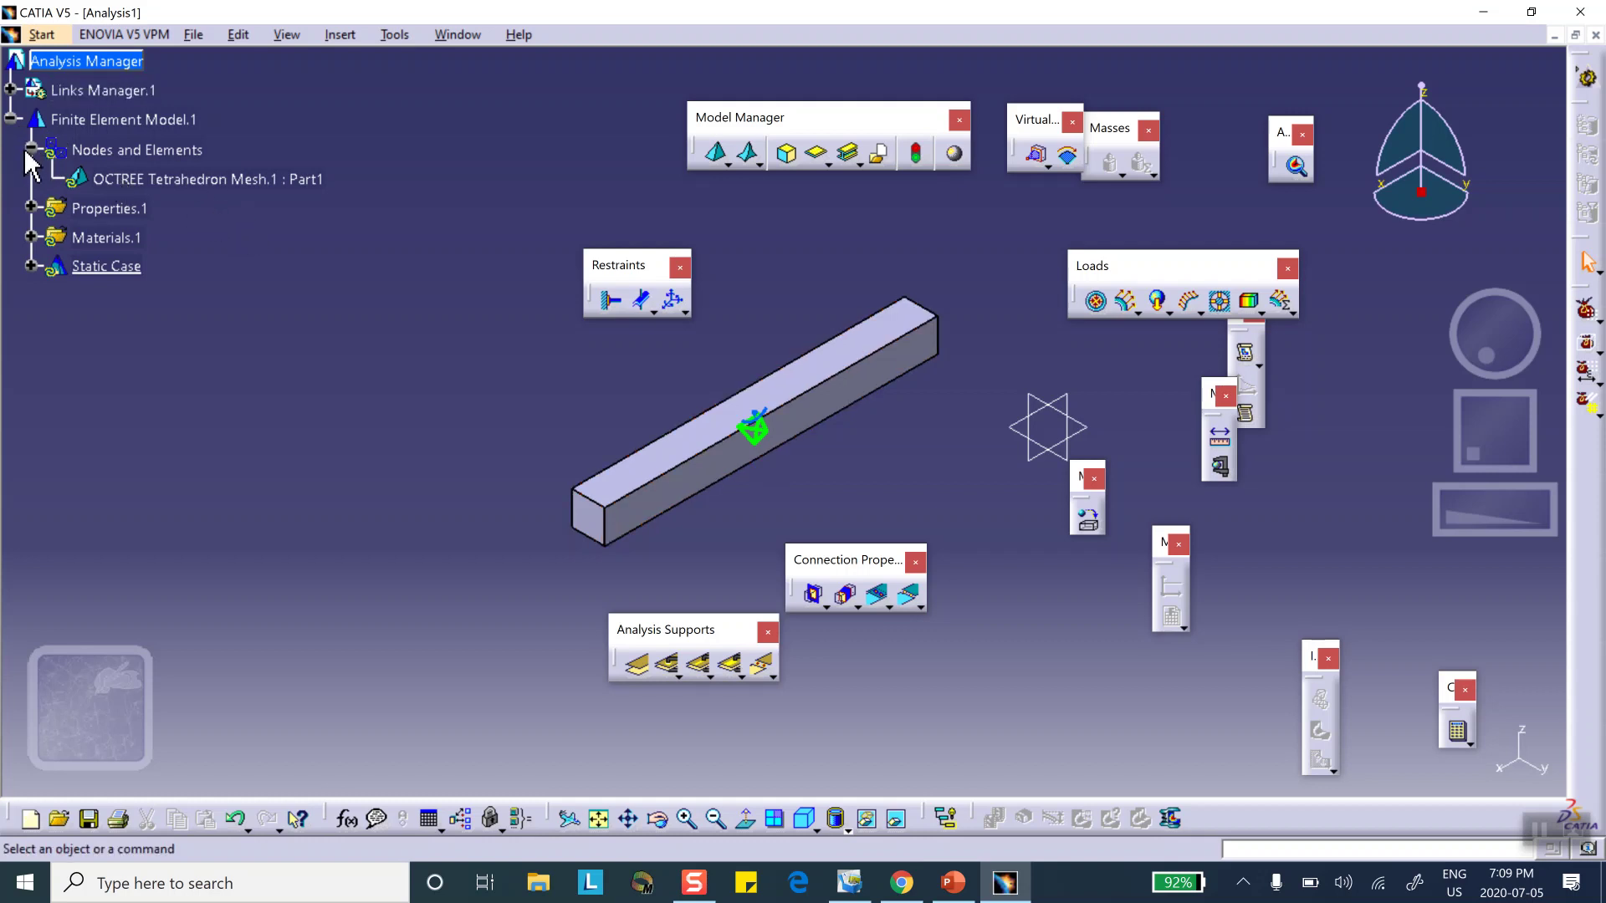
pyautogui.click(31, 149)
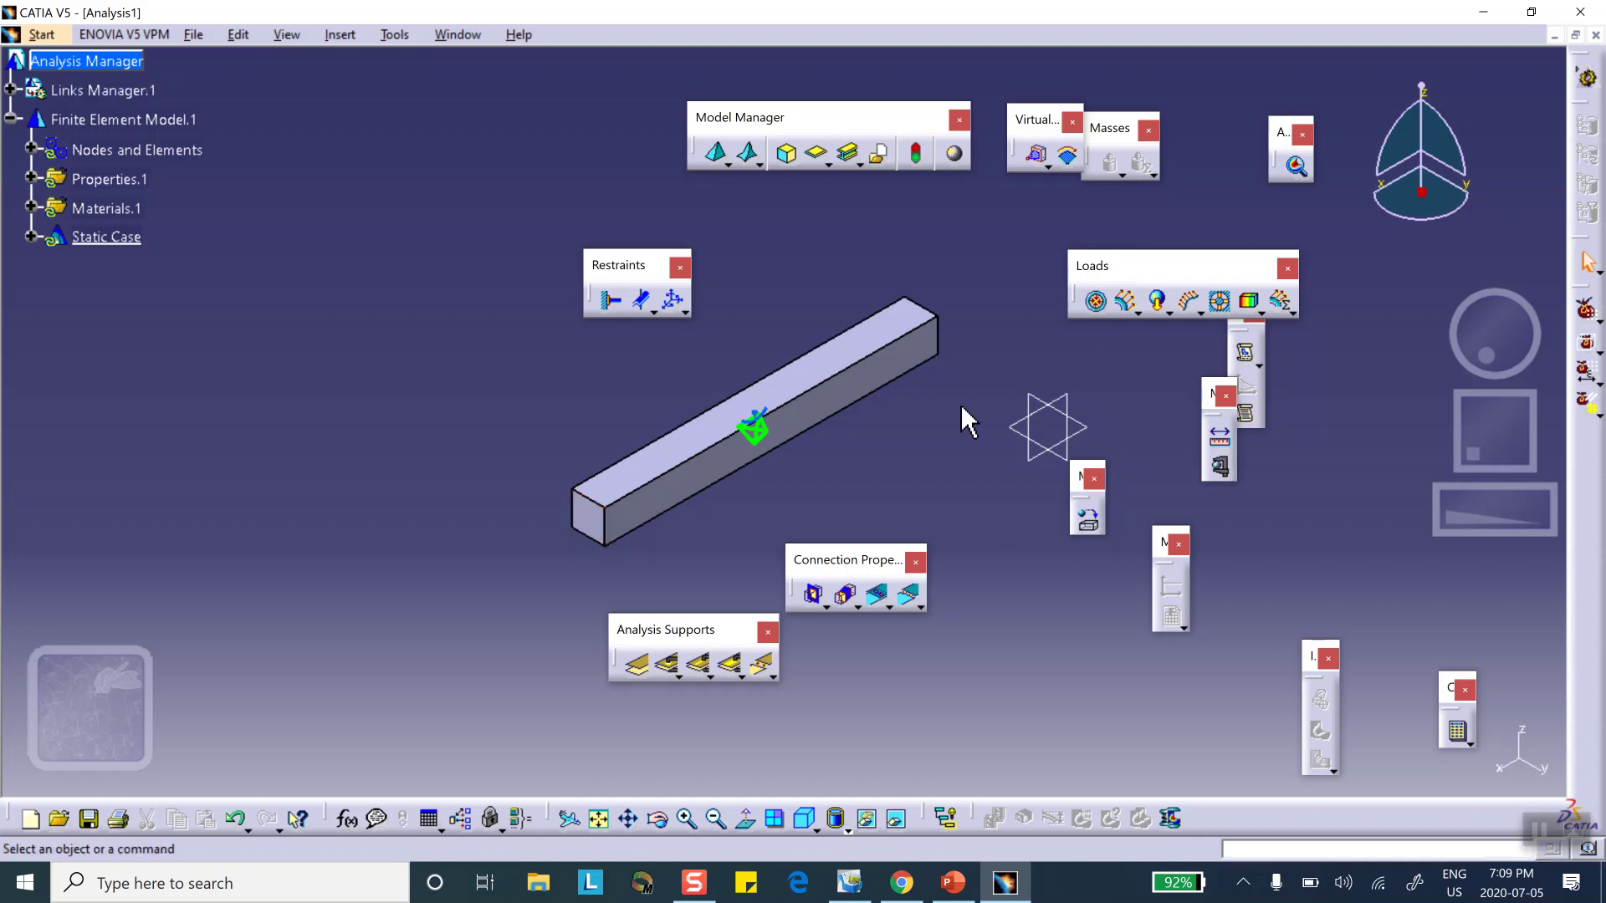
# Step: Apply a distributed force of -500 lbf in X to one square end face of the block
pyautogui.click(1127, 303)
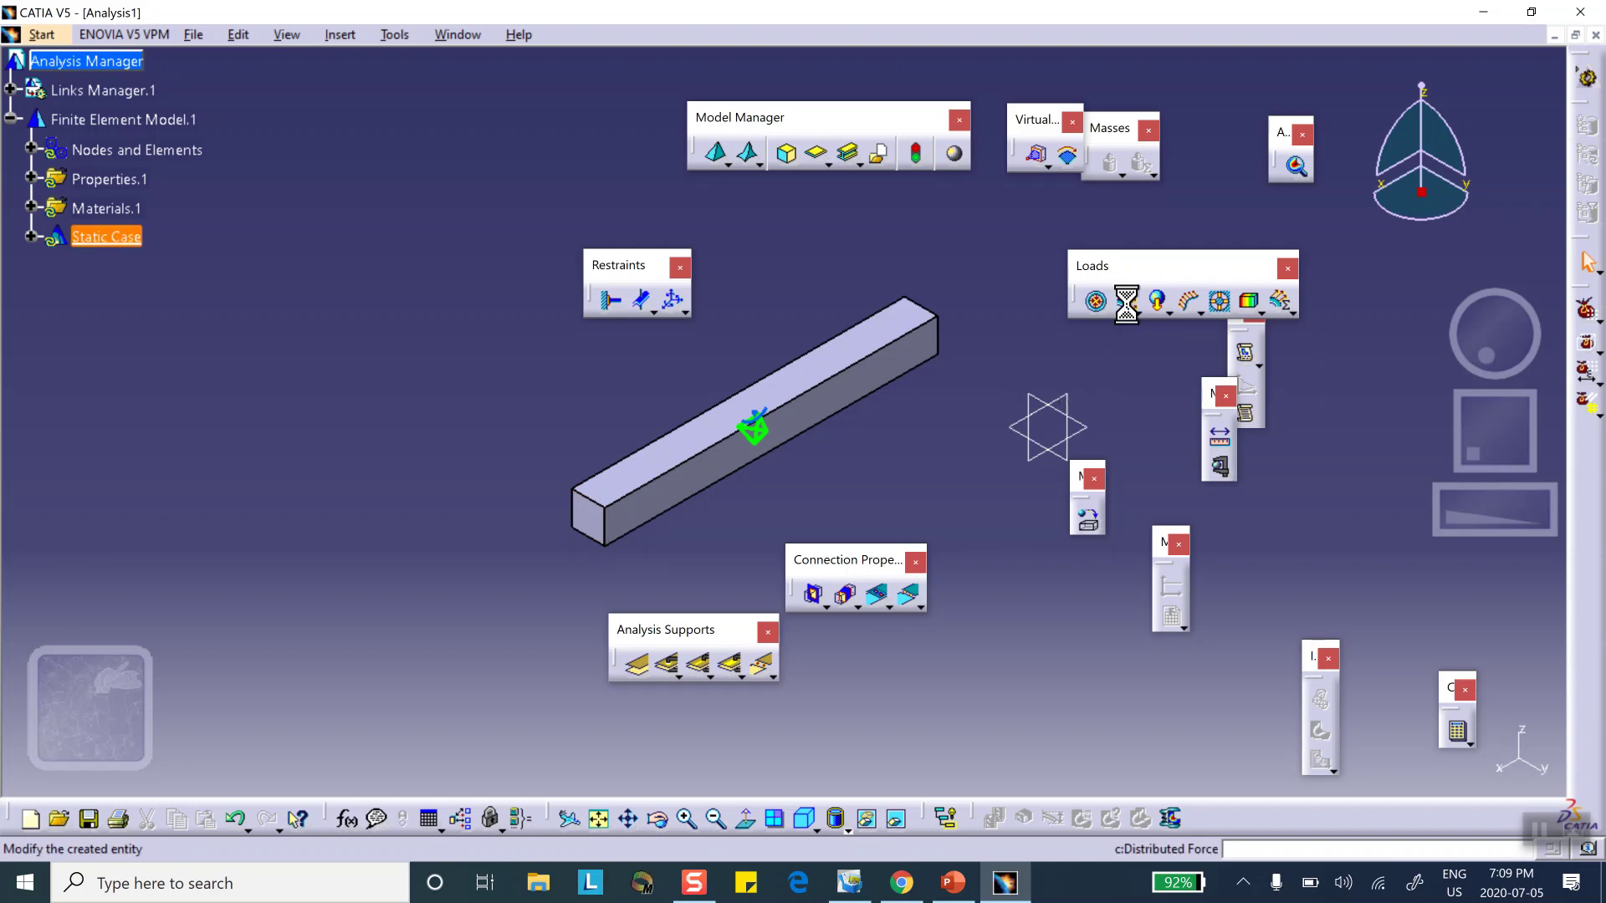
pyautogui.click(601, 524)
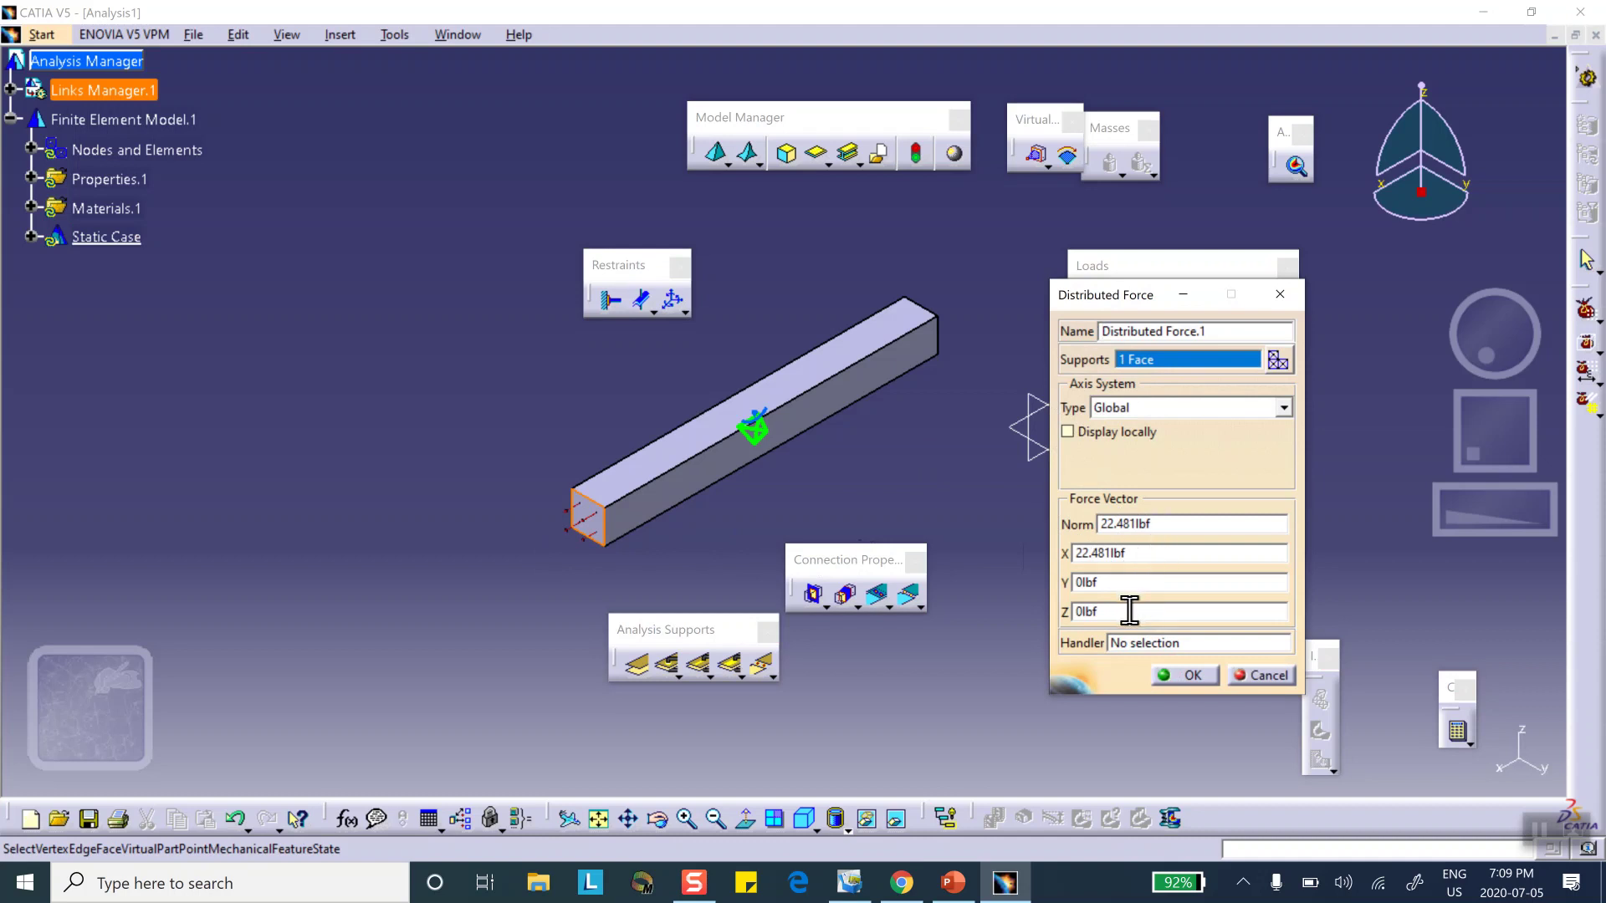
pyautogui.moveTo(1129, 553); pyautogui.dragTo(1052, 553)
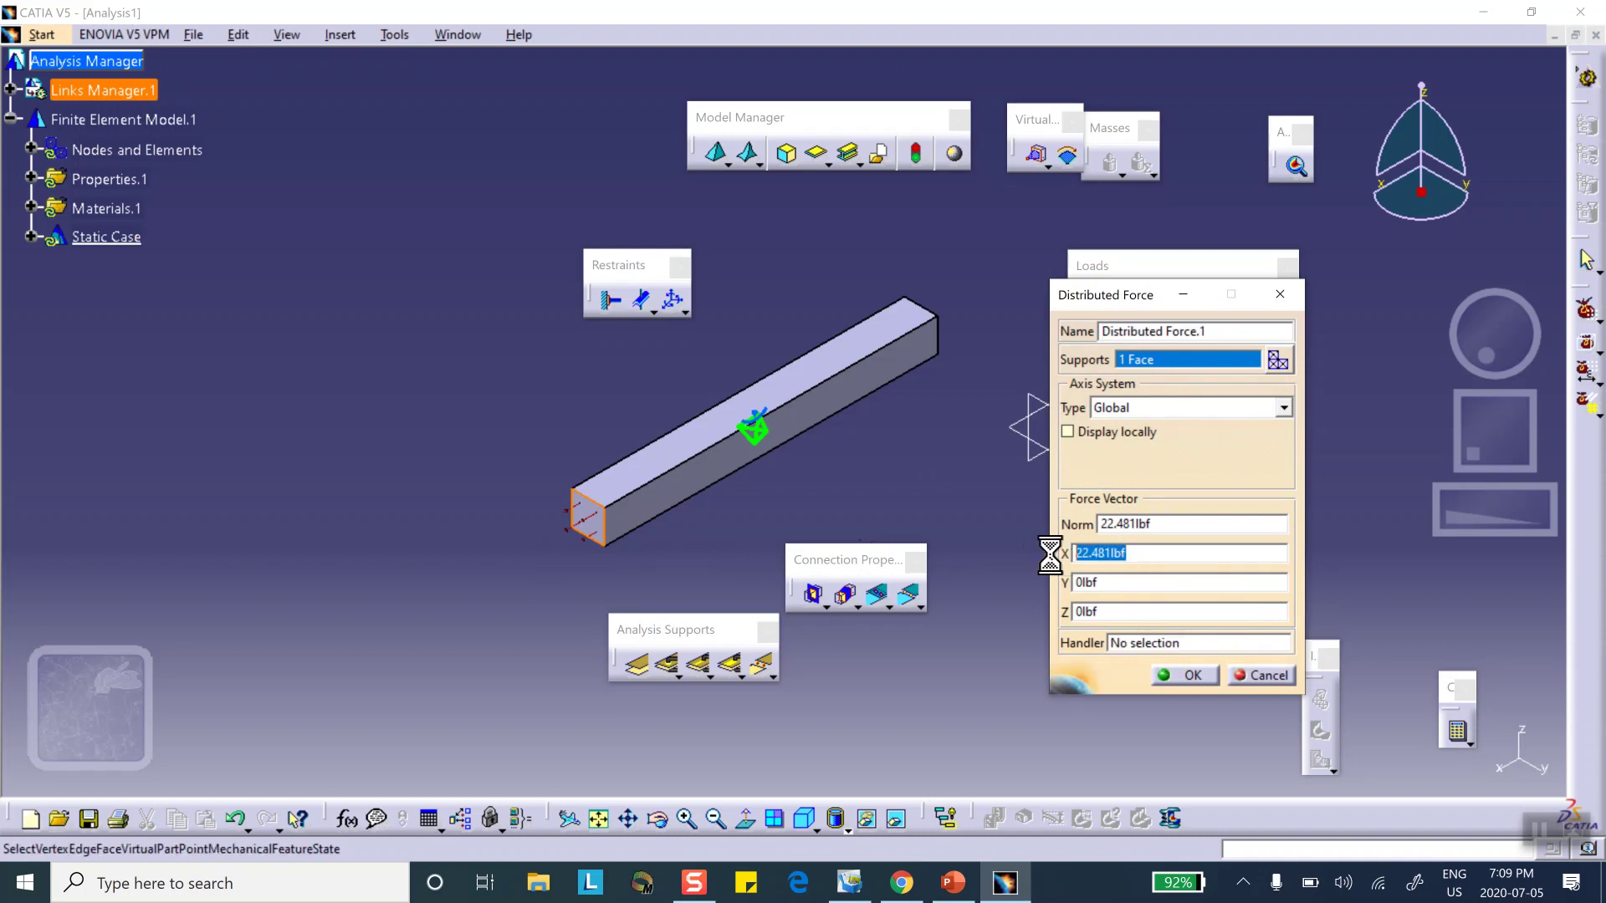
pyautogui.write('-500')
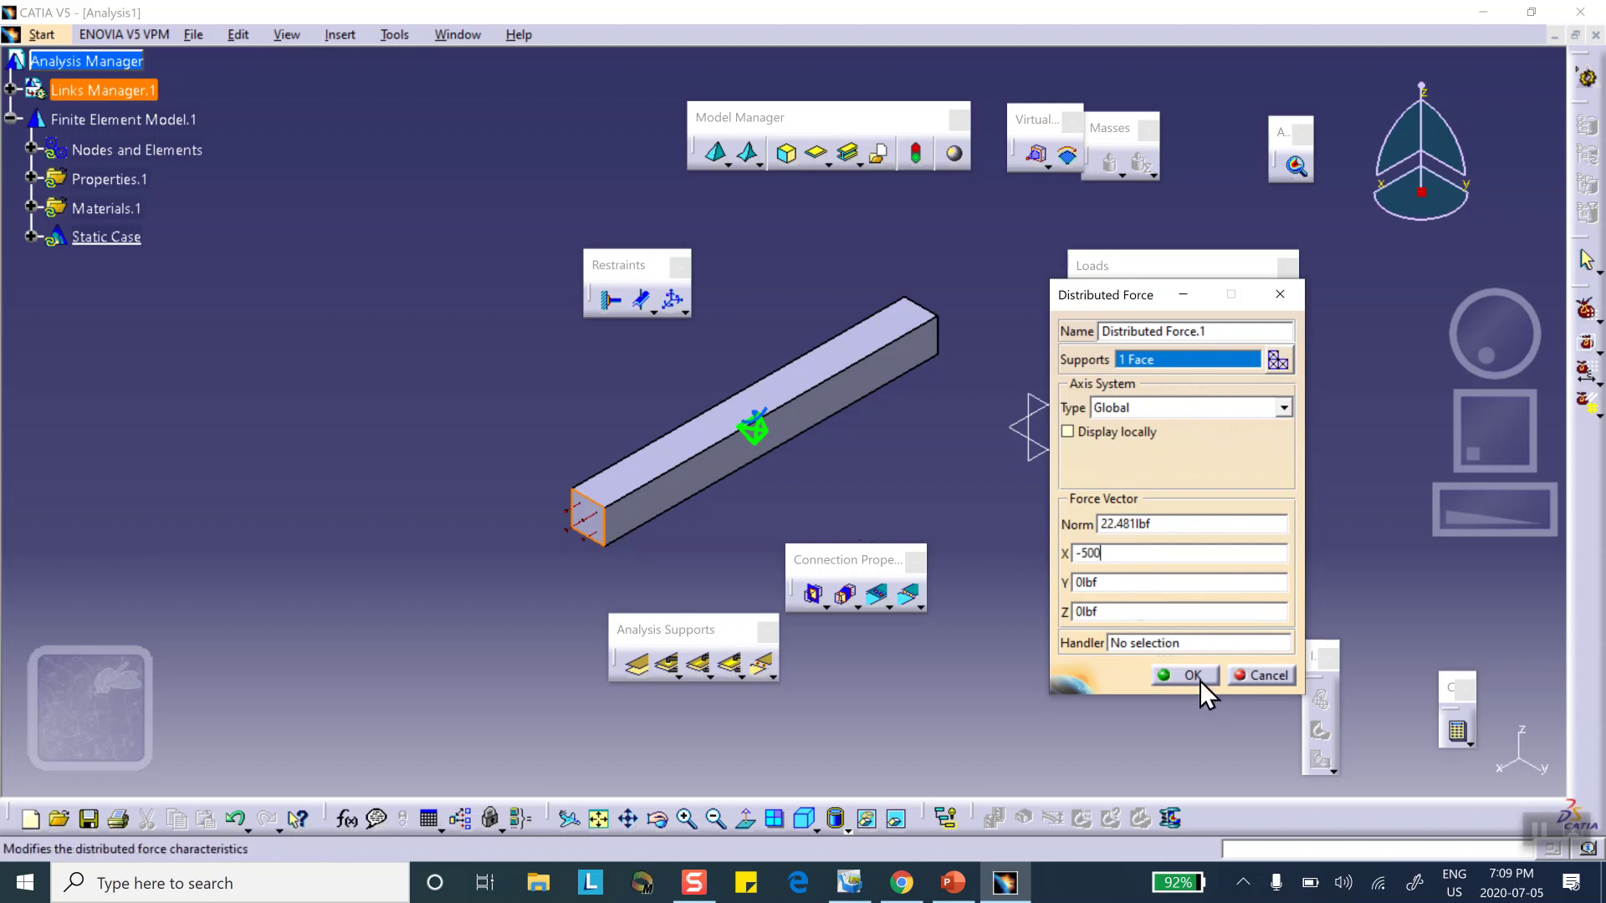
pyautogui.click(1197, 677)
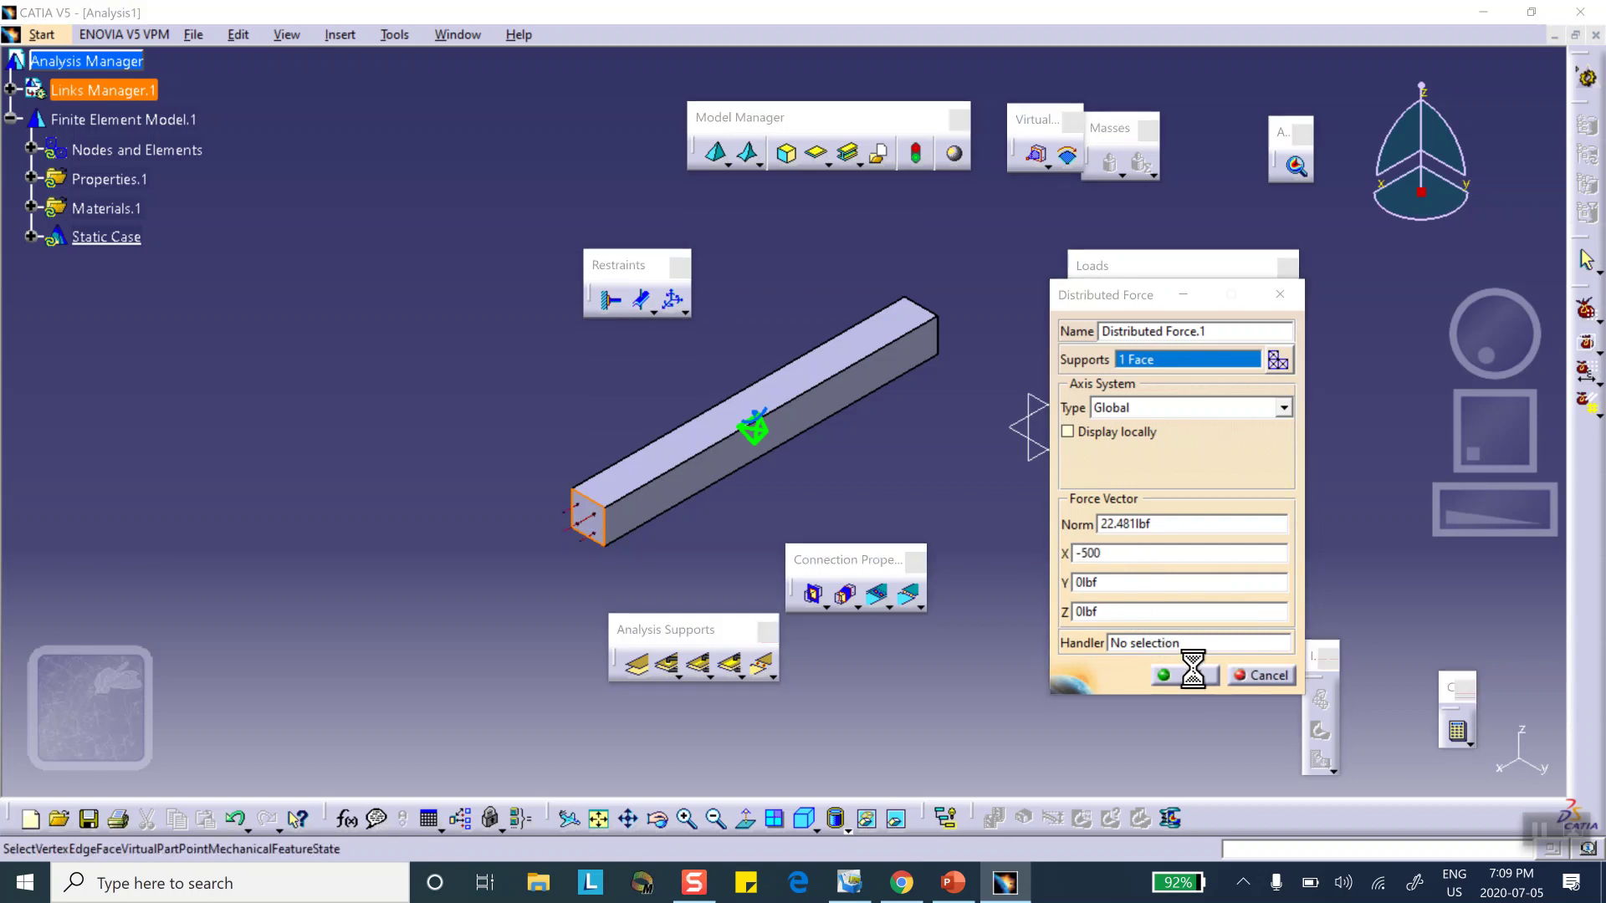
# Step: Apply a second distributed force of 500 lbf in X to the opposite end face
pyautogui.moveTo(1029, 555); pyautogui.dragTo(975, 293, button='middle')
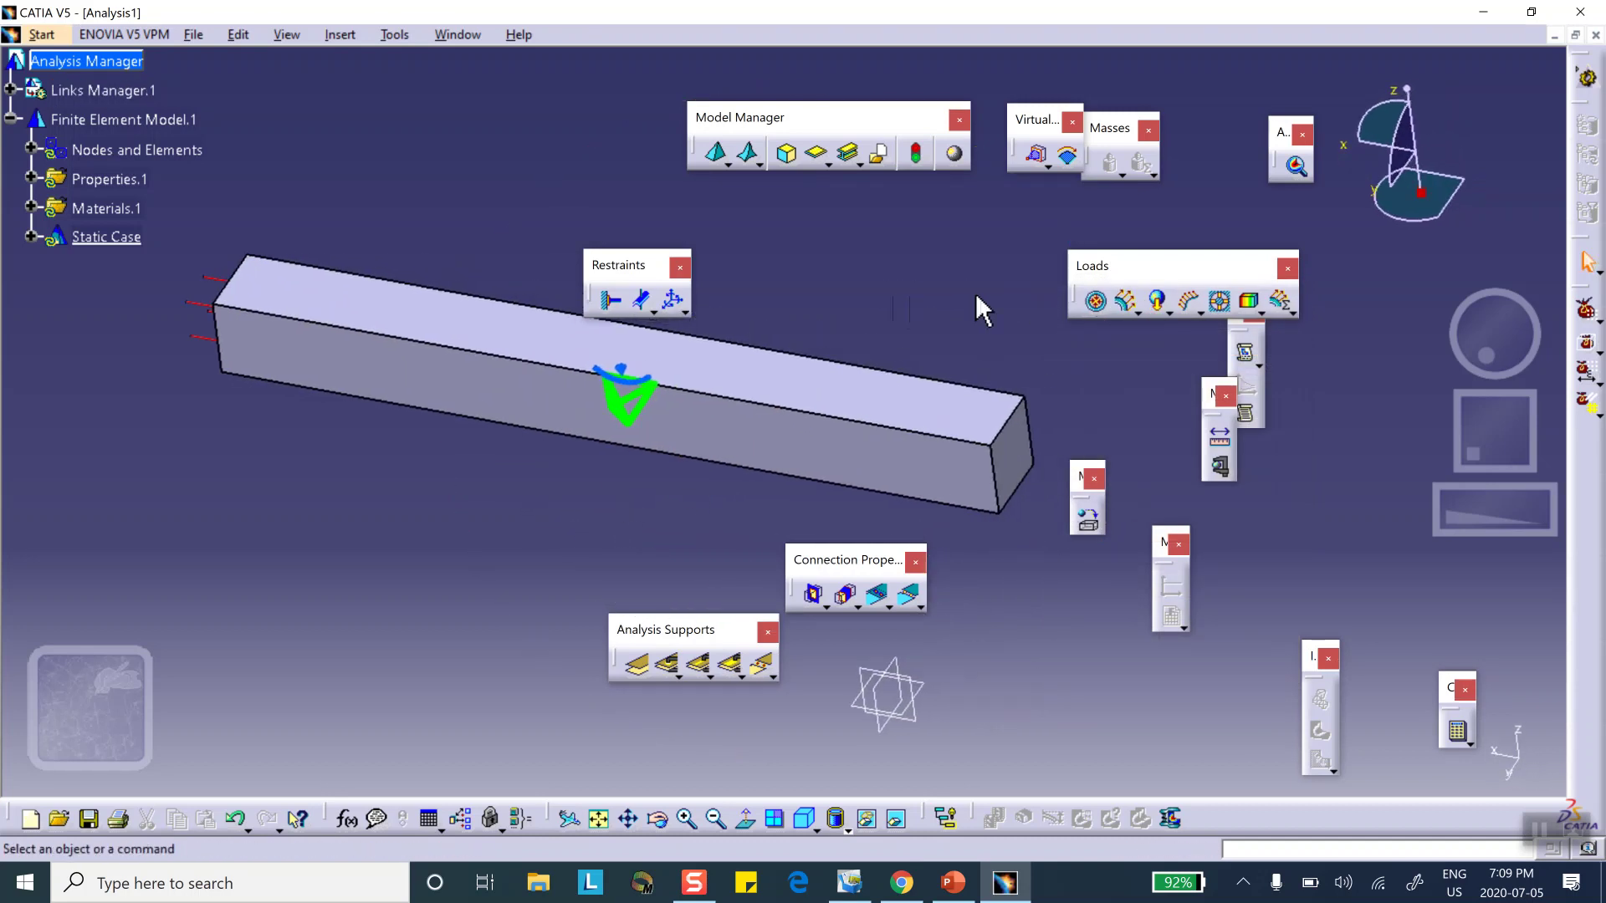
pyautogui.click(1095, 301)
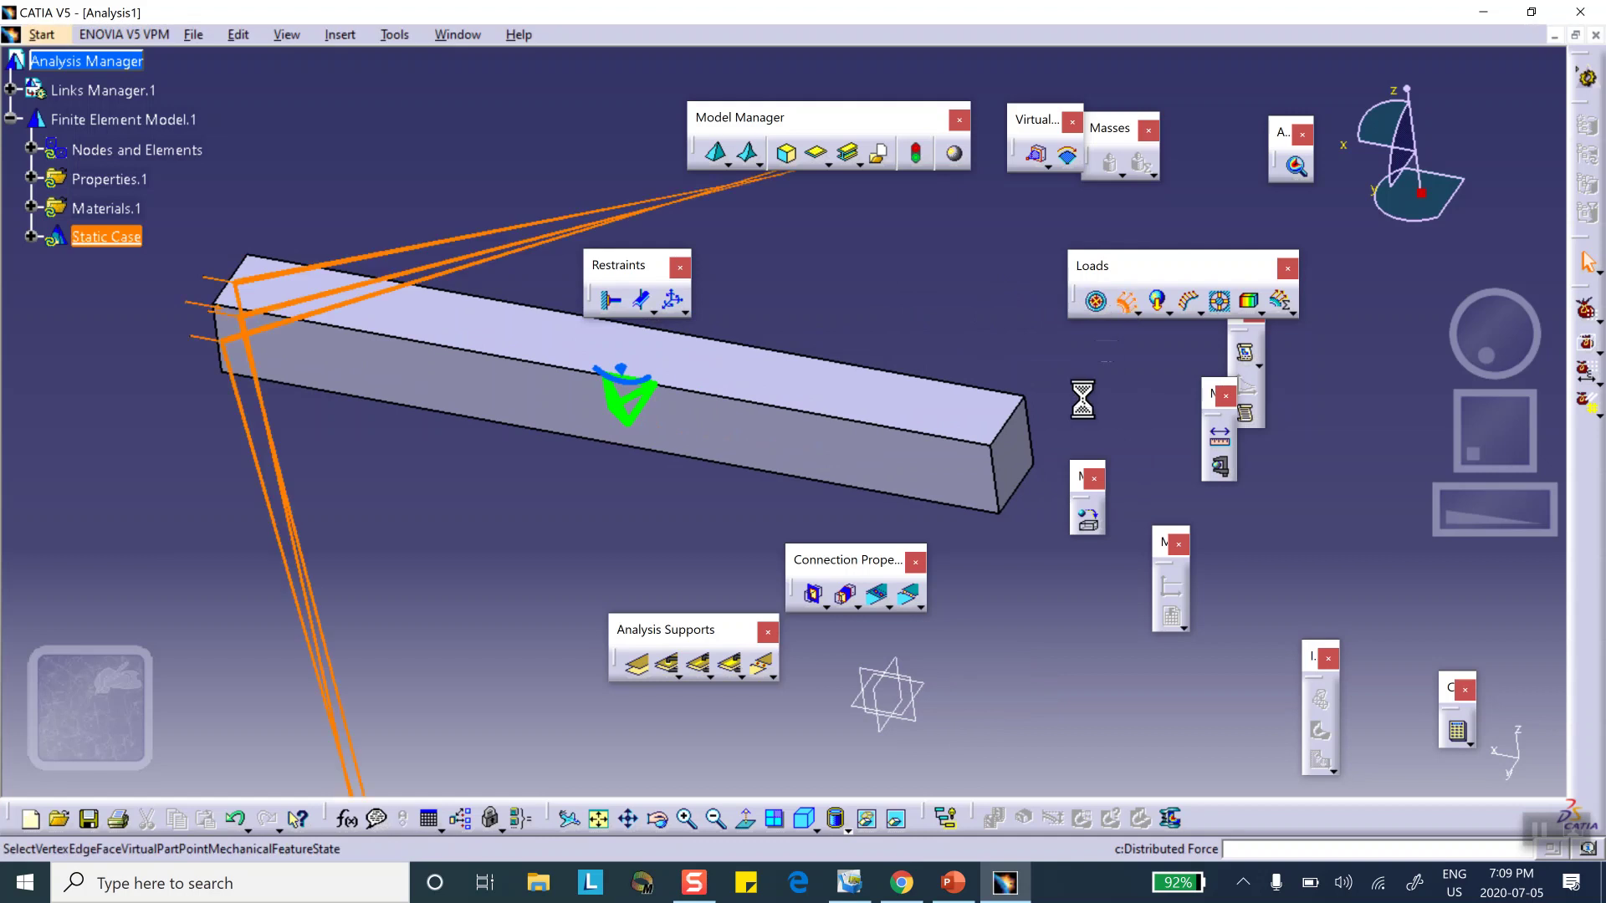
pyautogui.click(1013, 456)
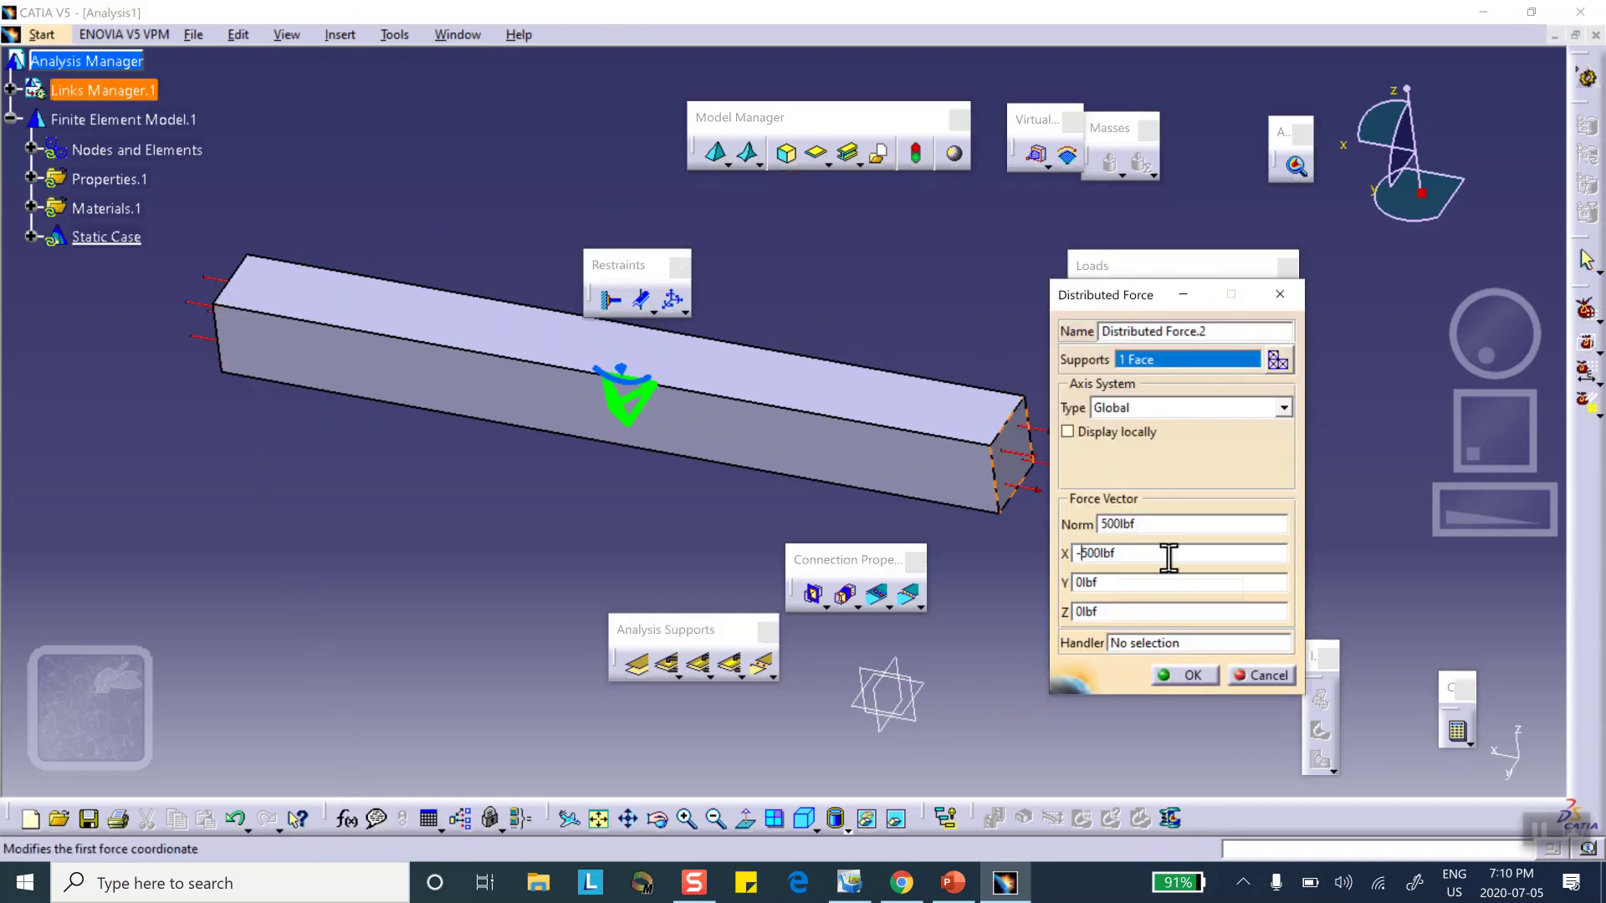
pyautogui.click(1188, 674)
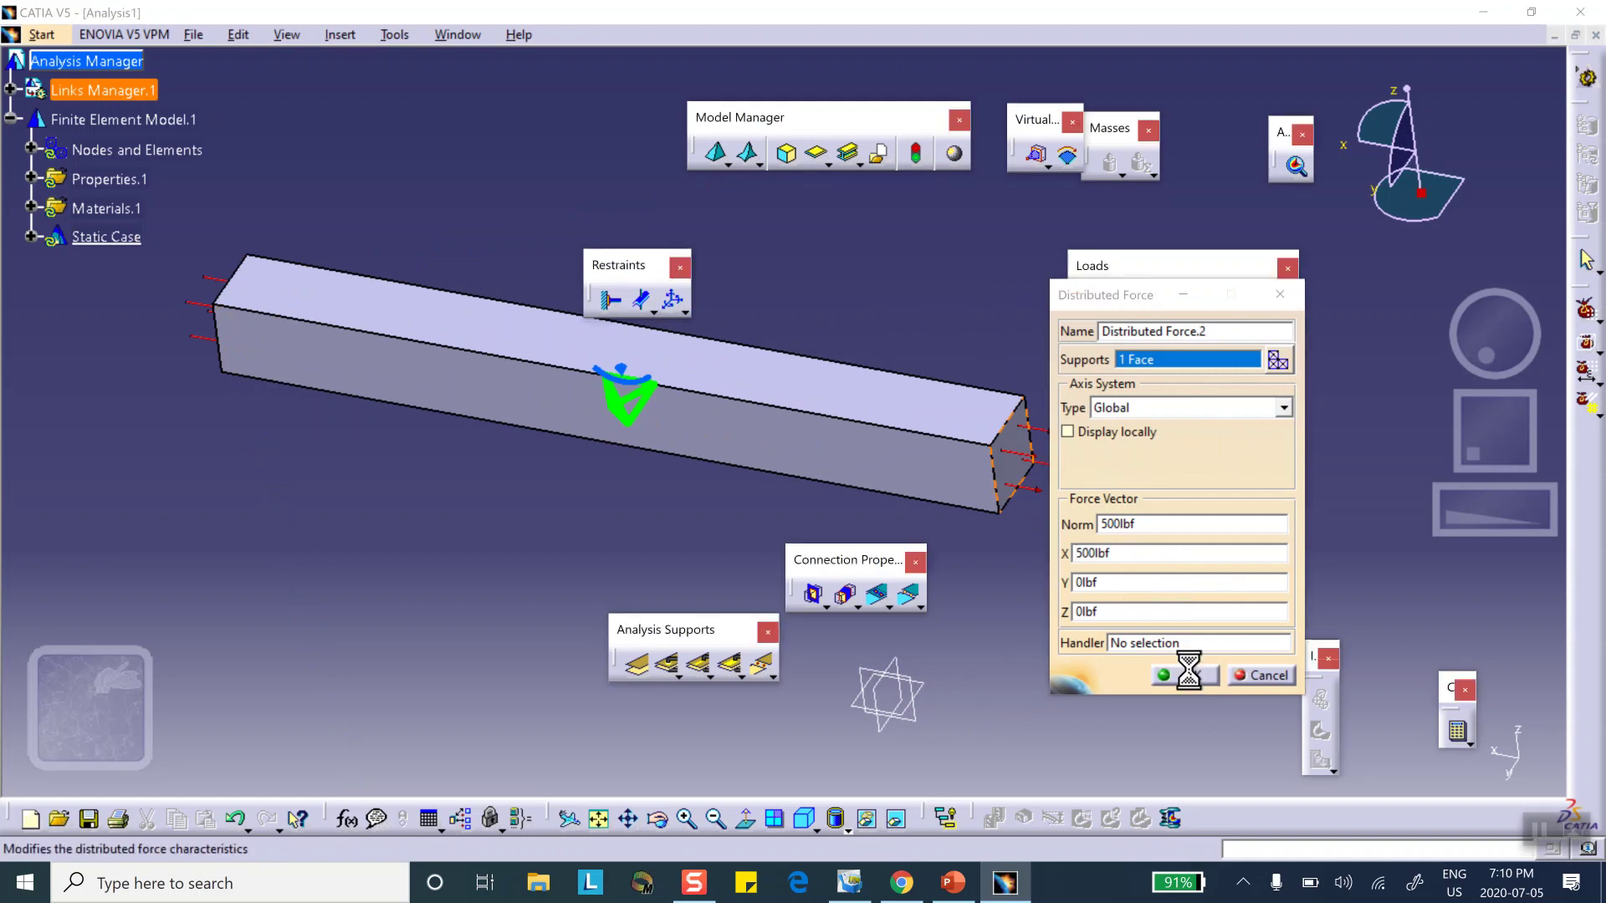
# Step: Try to compute the whole static analysis with only the two end forces and no restraints
pyautogui.moveTo(665, 478); pyautogui.dragTo(932, 491, button='middle')
pyautogui.moveTo(215, 452); pyautogui.dragTo(237, 556, button='middle')
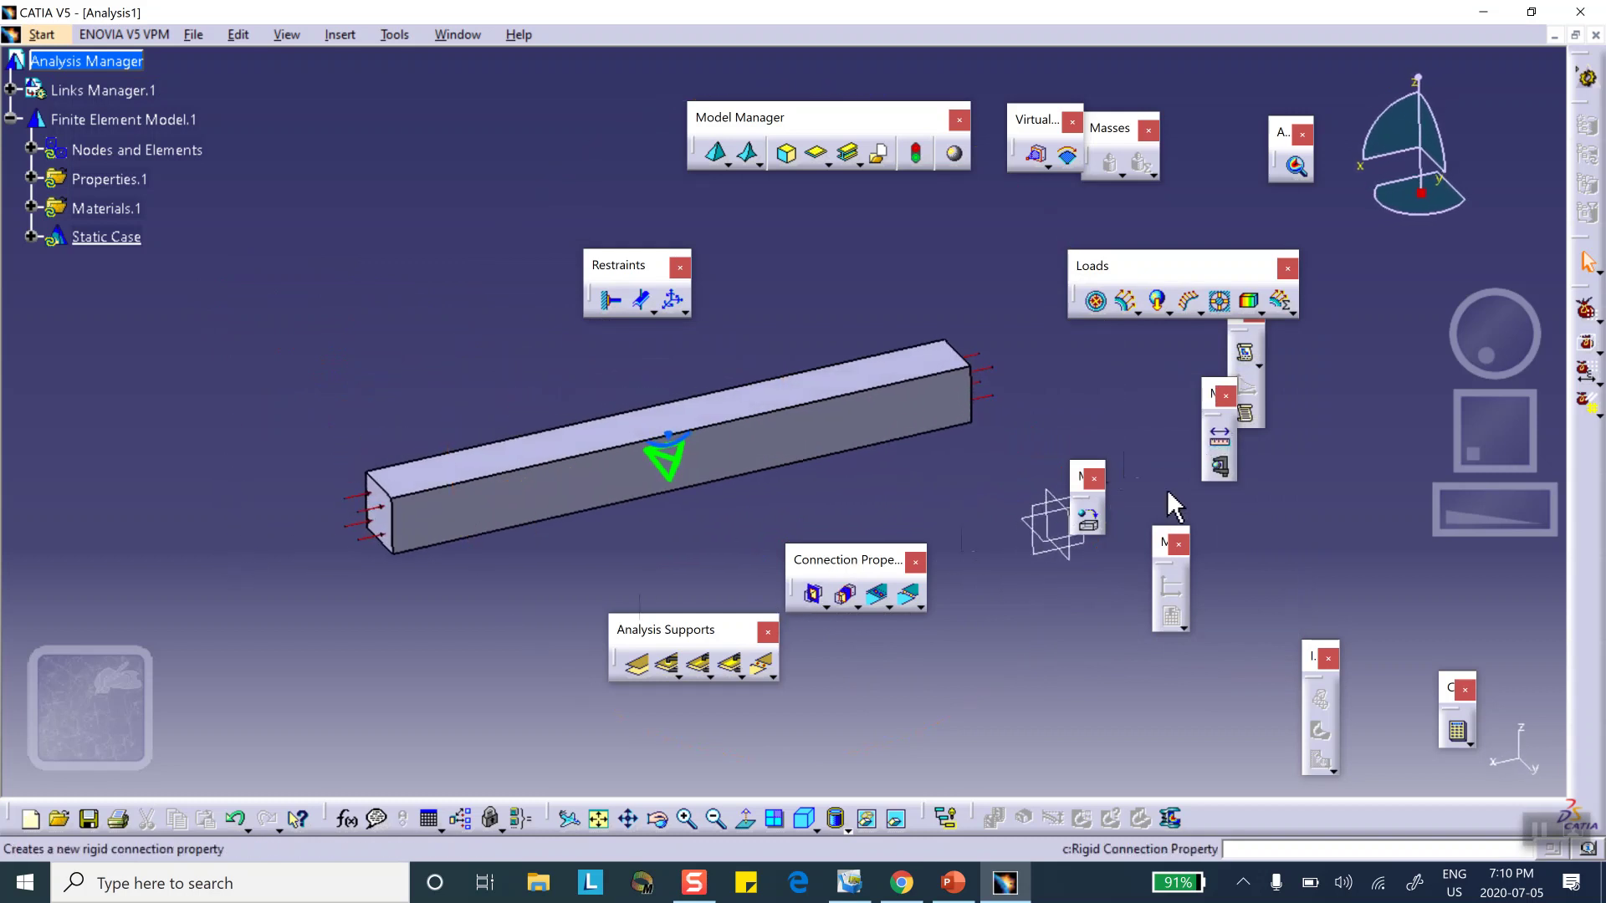
pyautogui.click(1455, 729)
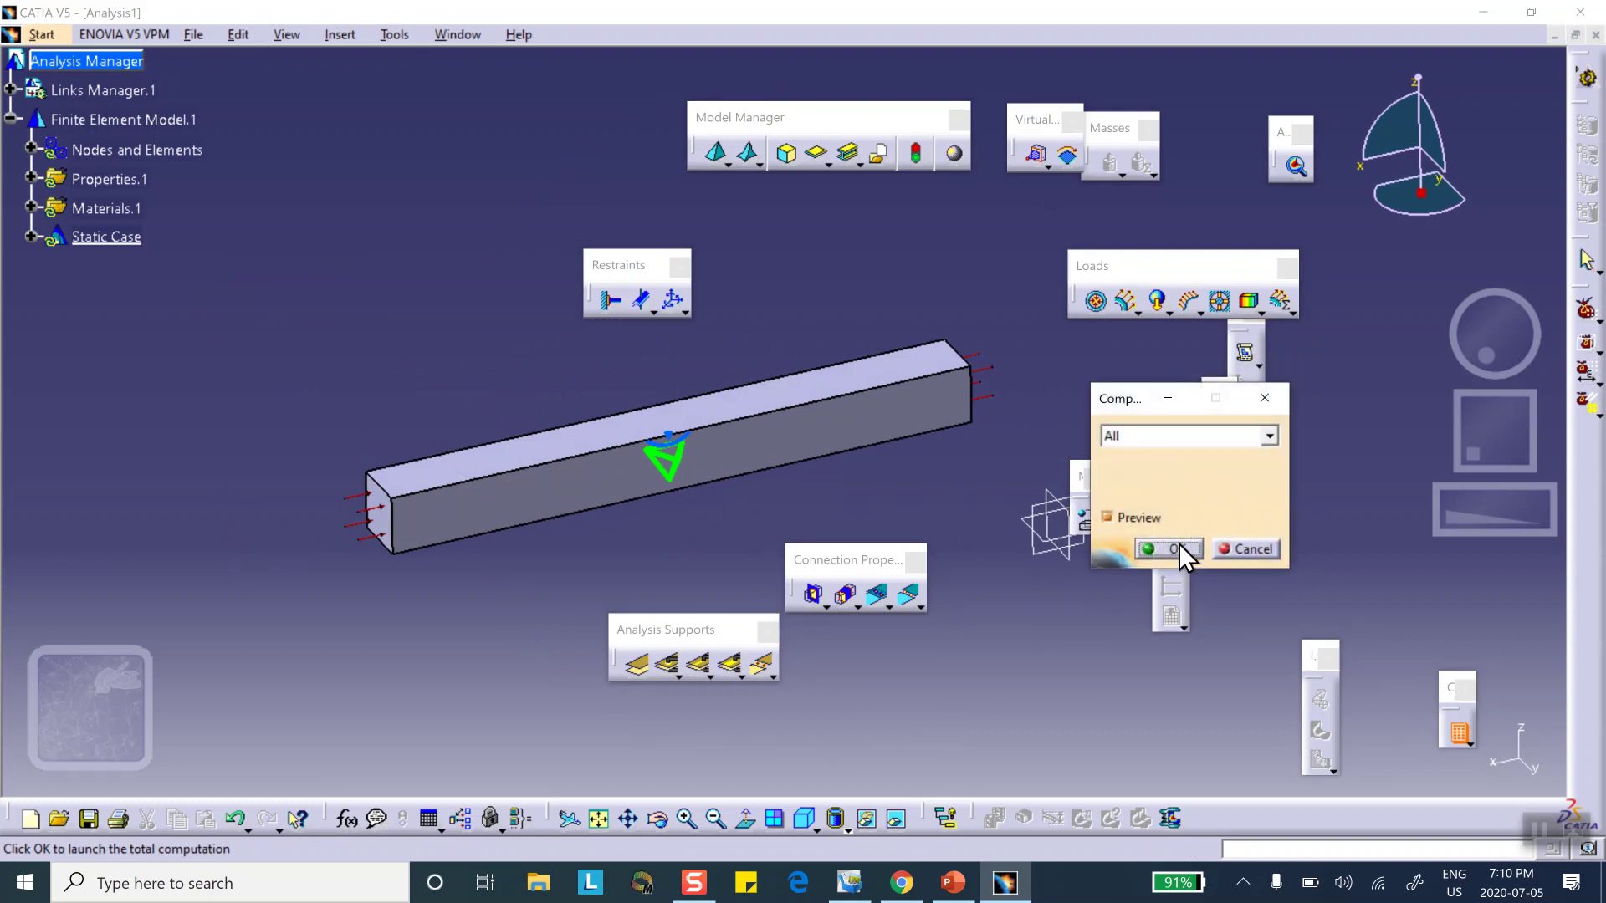
pyautogui.click(1196, 548)
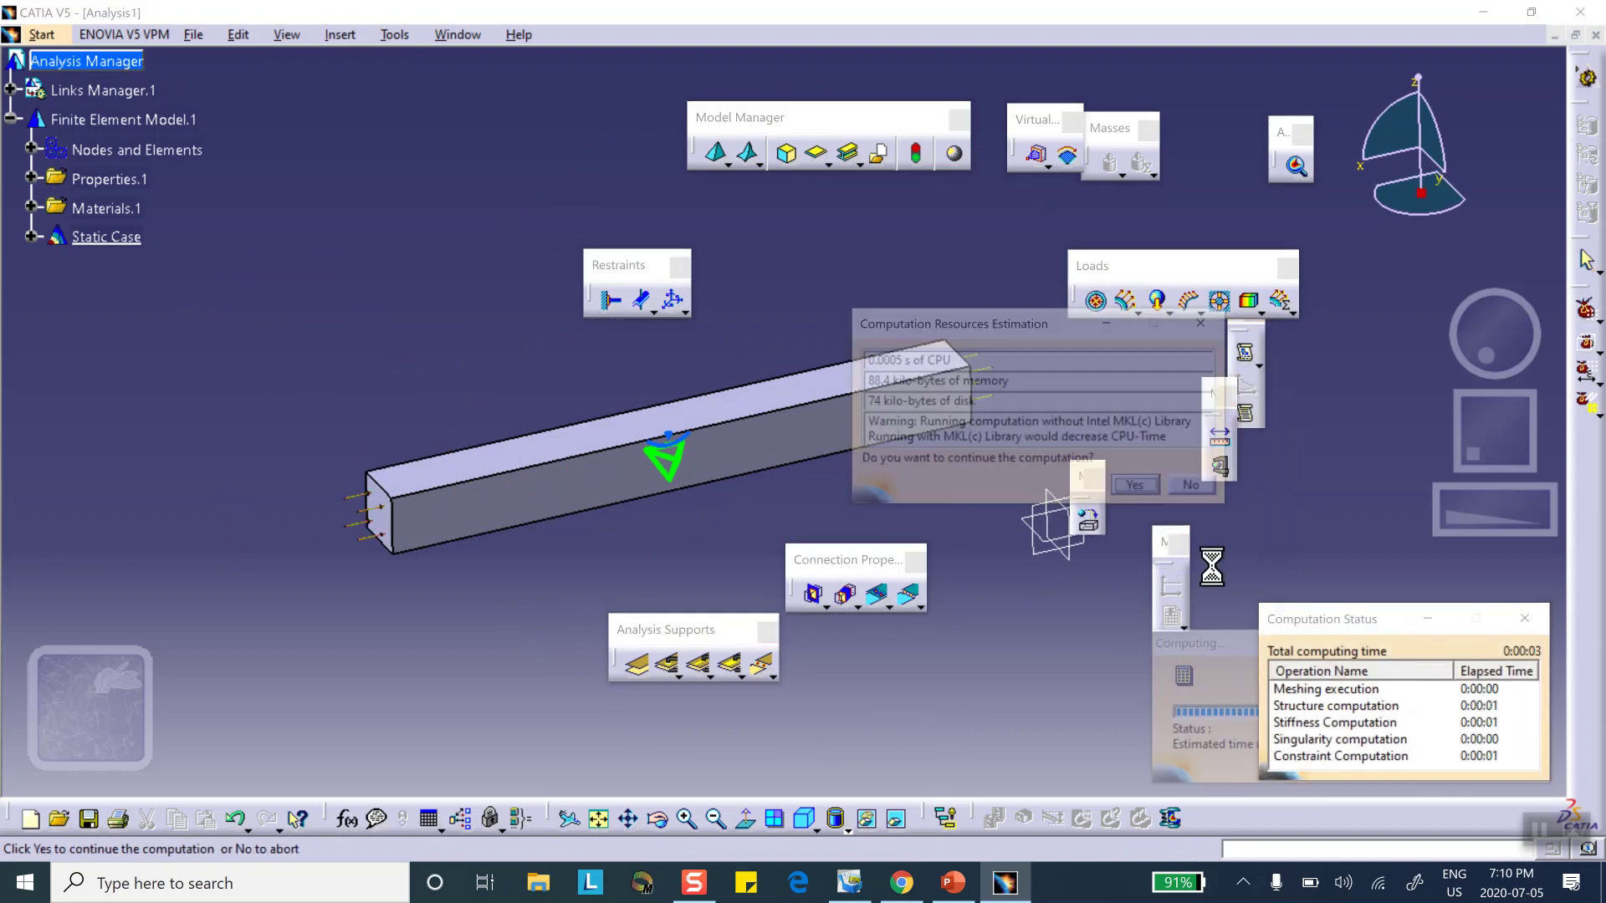
pyautogui.click(1141, 490)
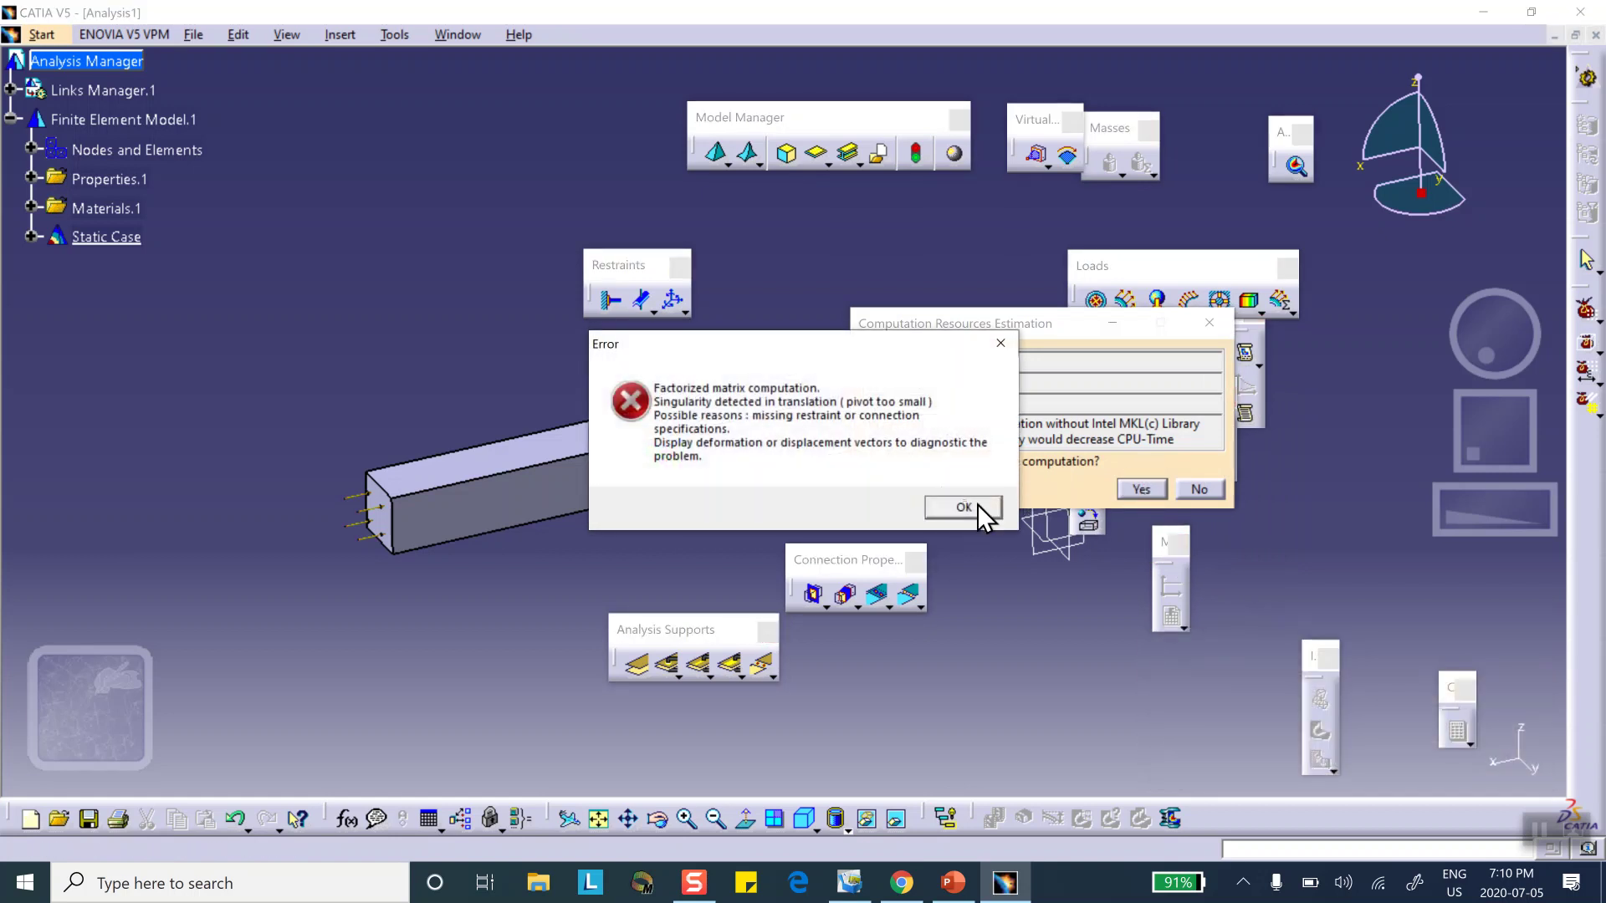
pyautogui.click(954, 507)
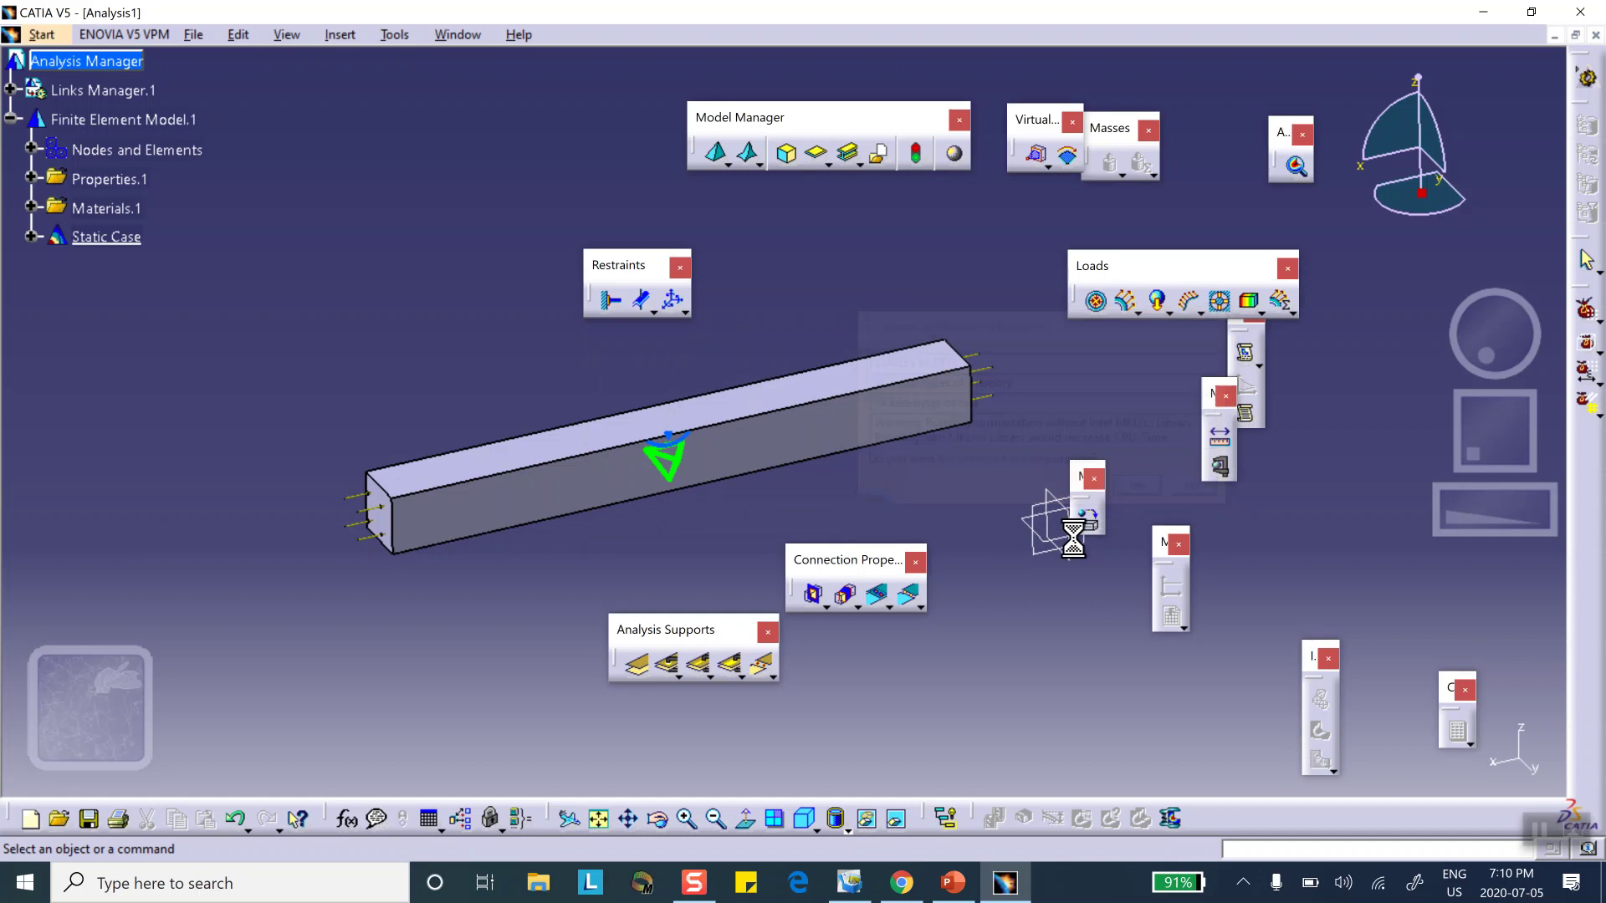
# Step: Display the deformed mesh of the block and open its animation briefly
pyautogui.click(1322, 696)
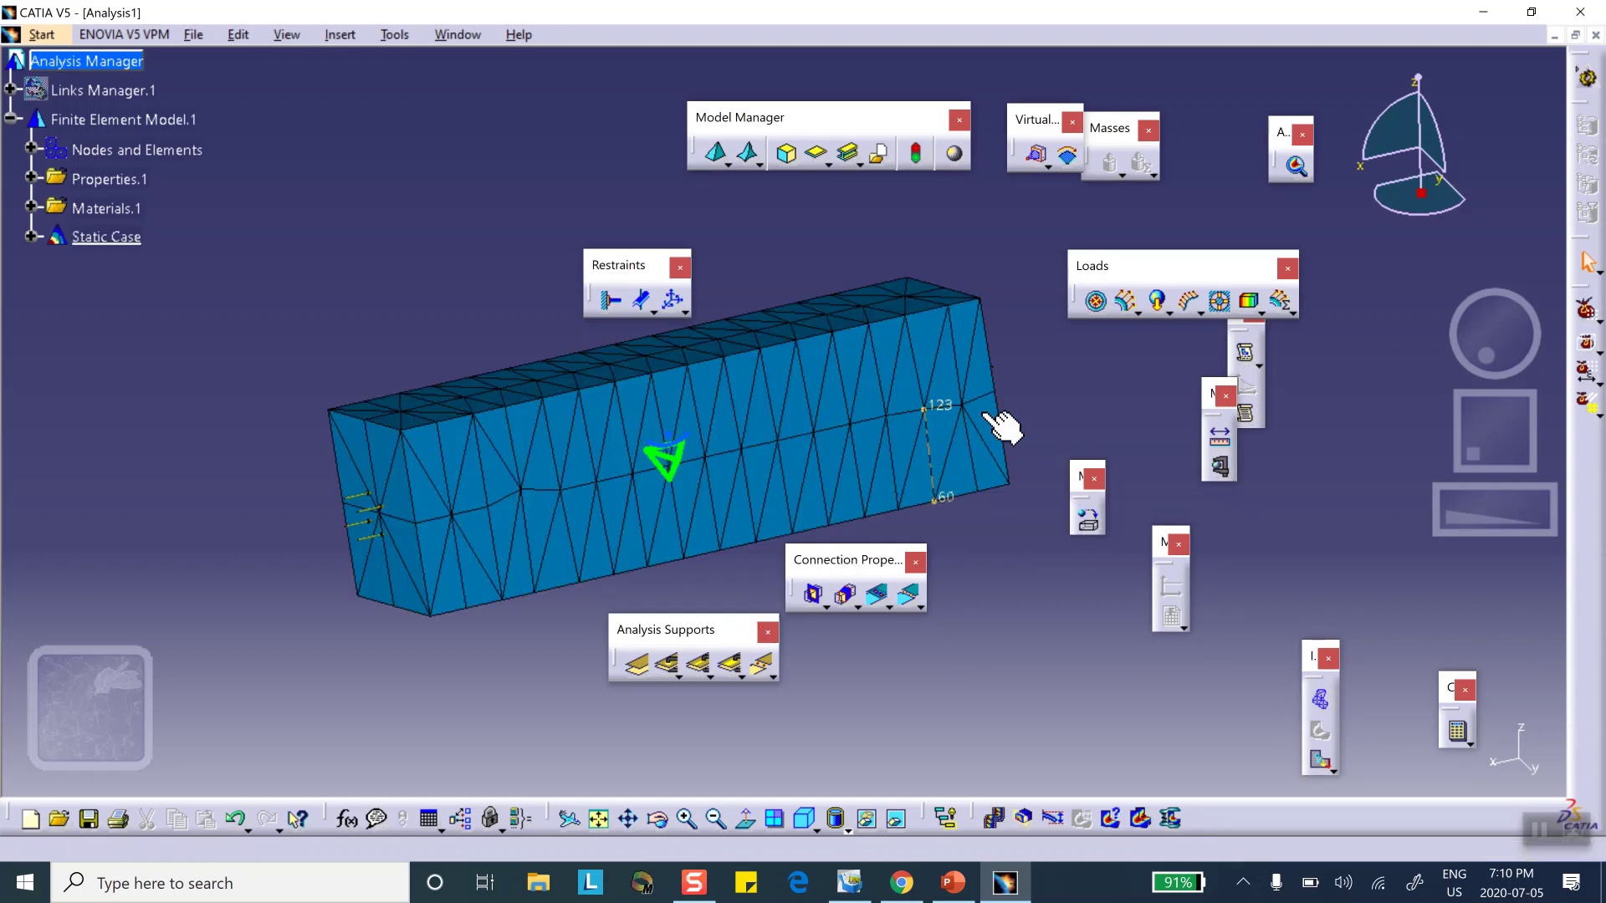
pyautogui.click(995, 819)
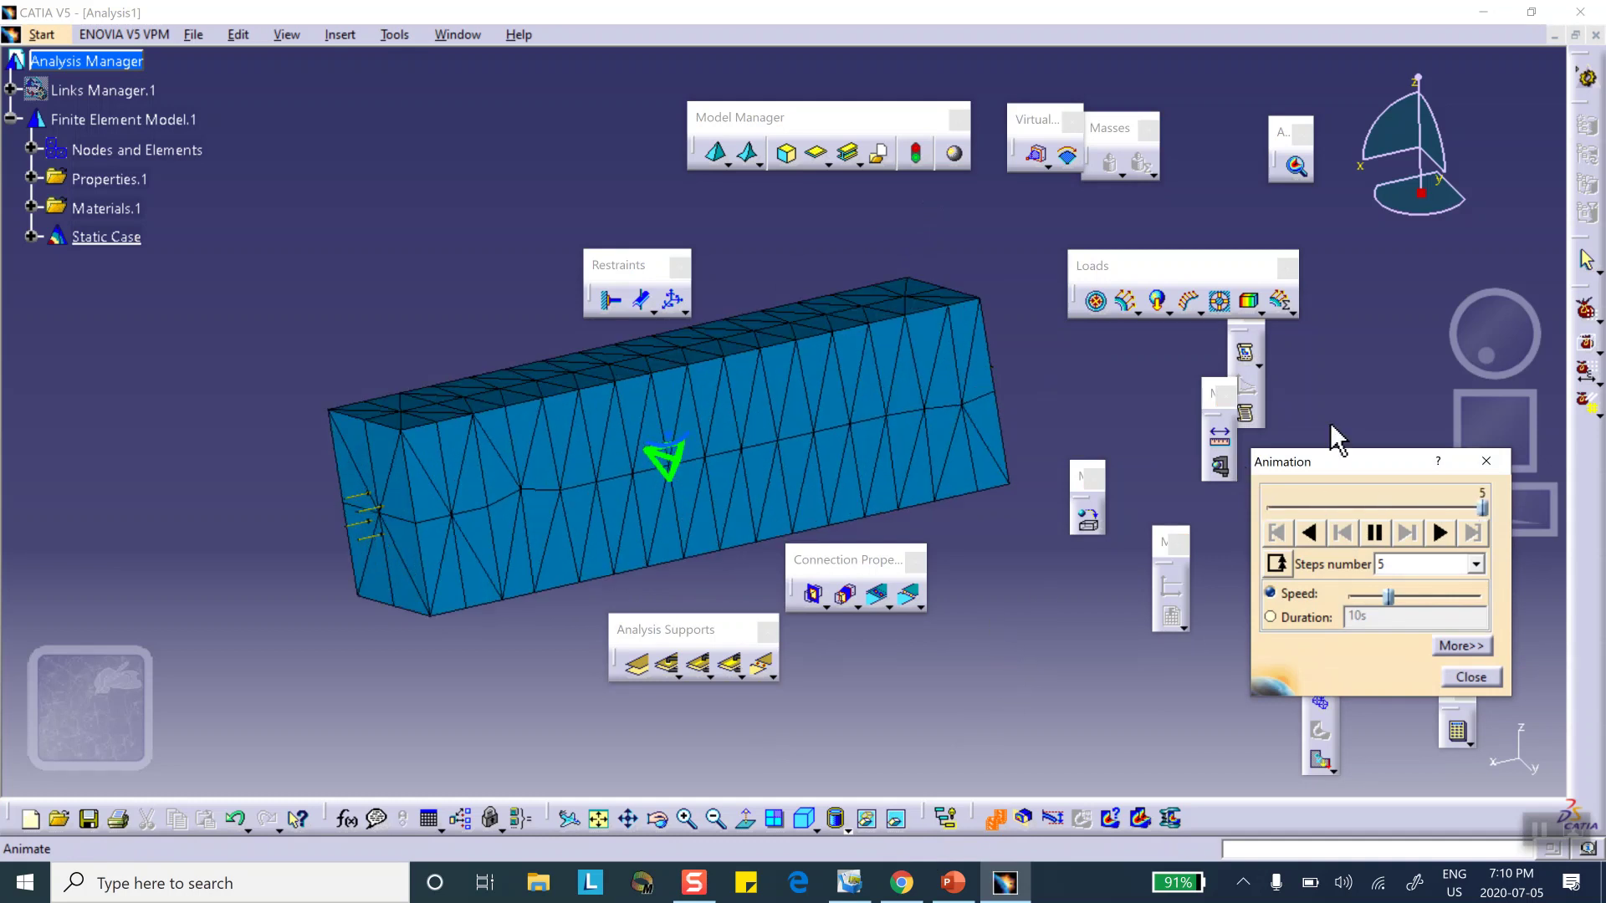
pyautogui.click(1470, 674)
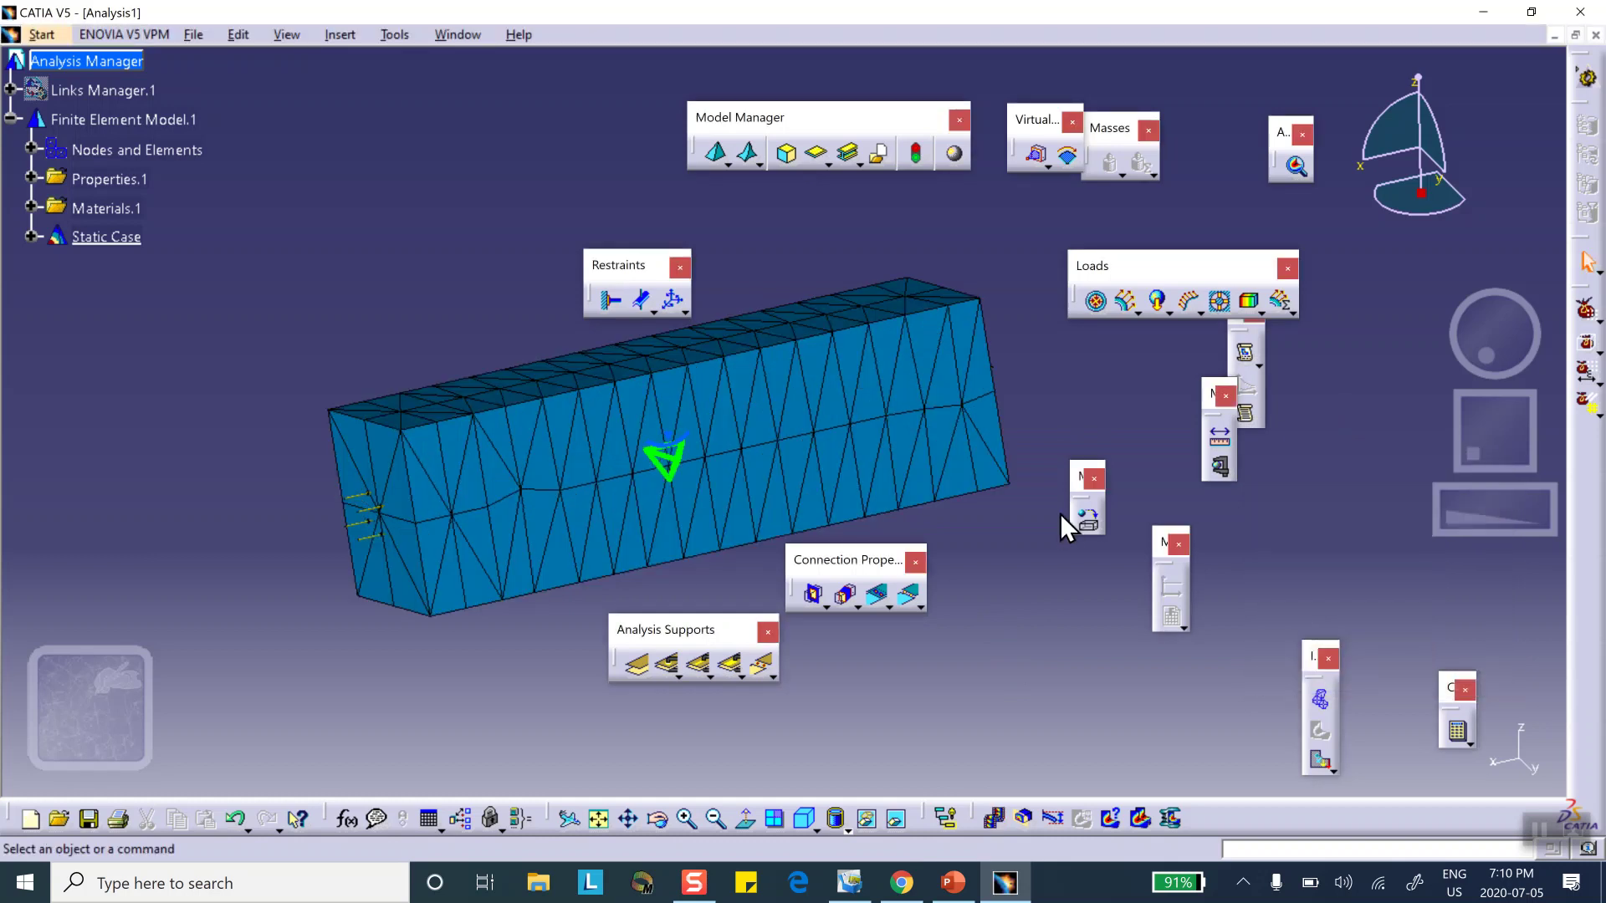
# Step: Deactivate the deformed mesh image under the Static Case Solution
pyautogui.click(31, 237)
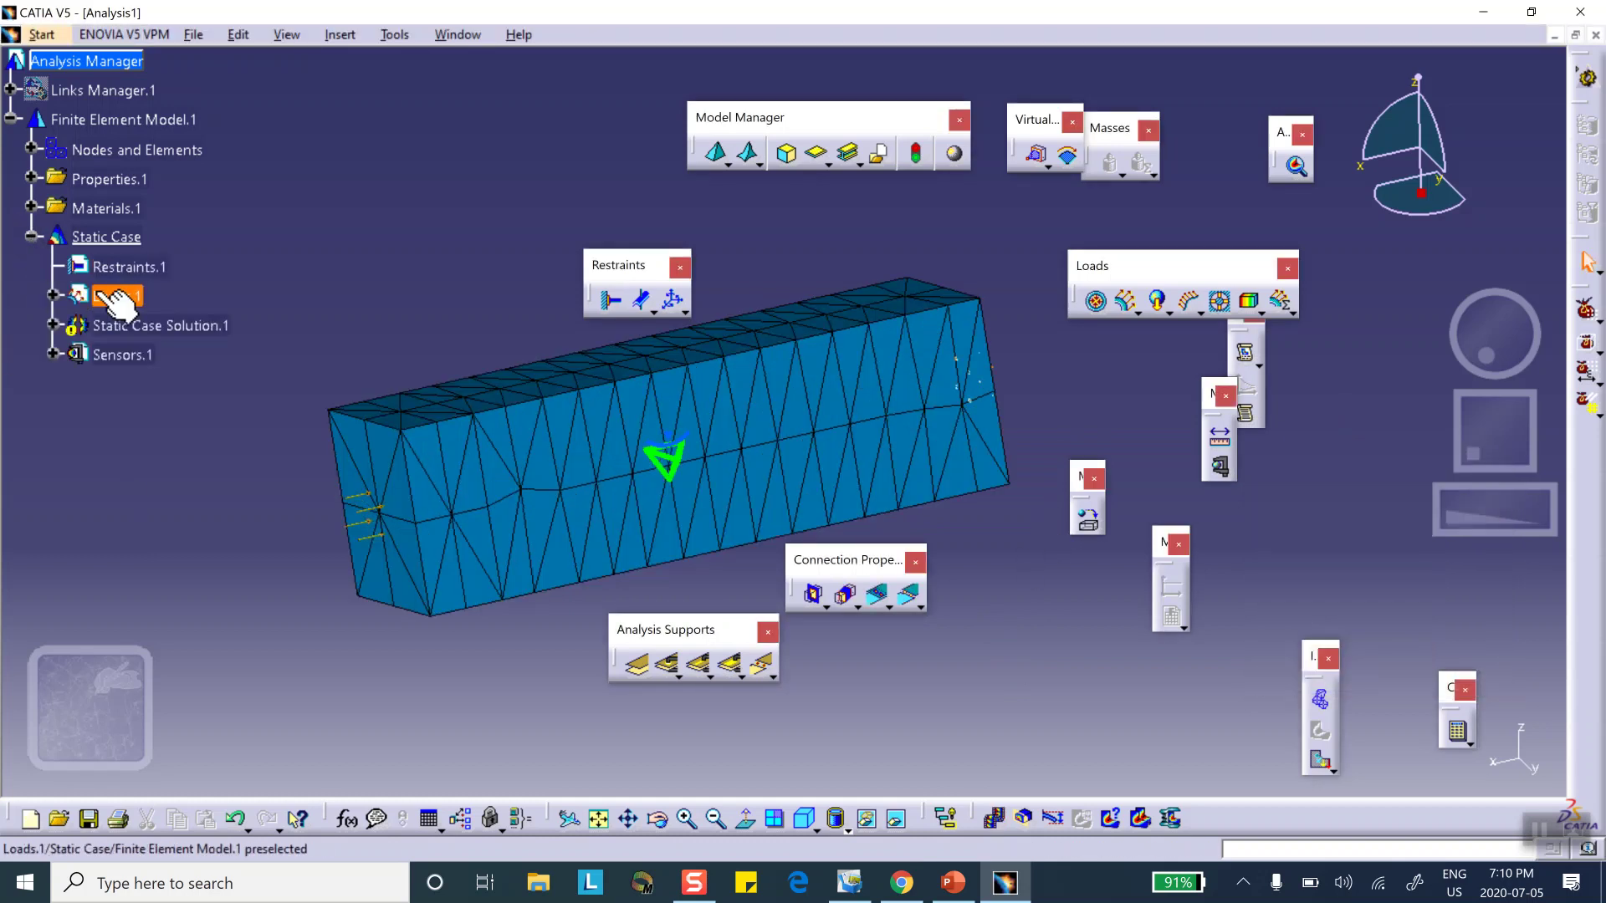
pyautogui.rightClick(153, 356)
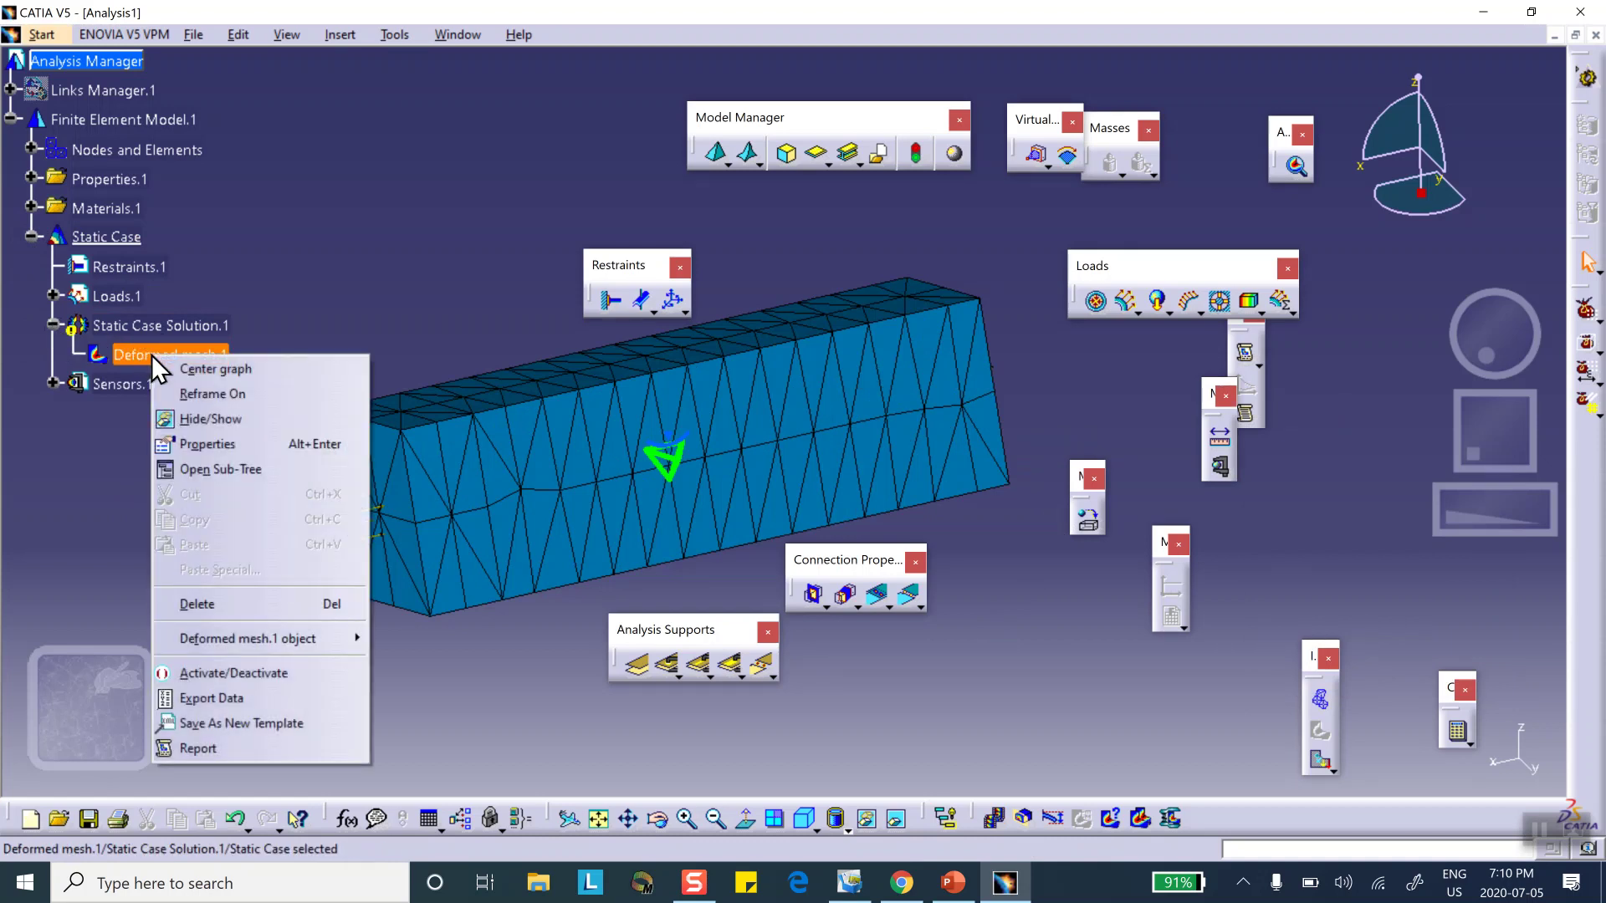
pyautogui.click(221, 669)
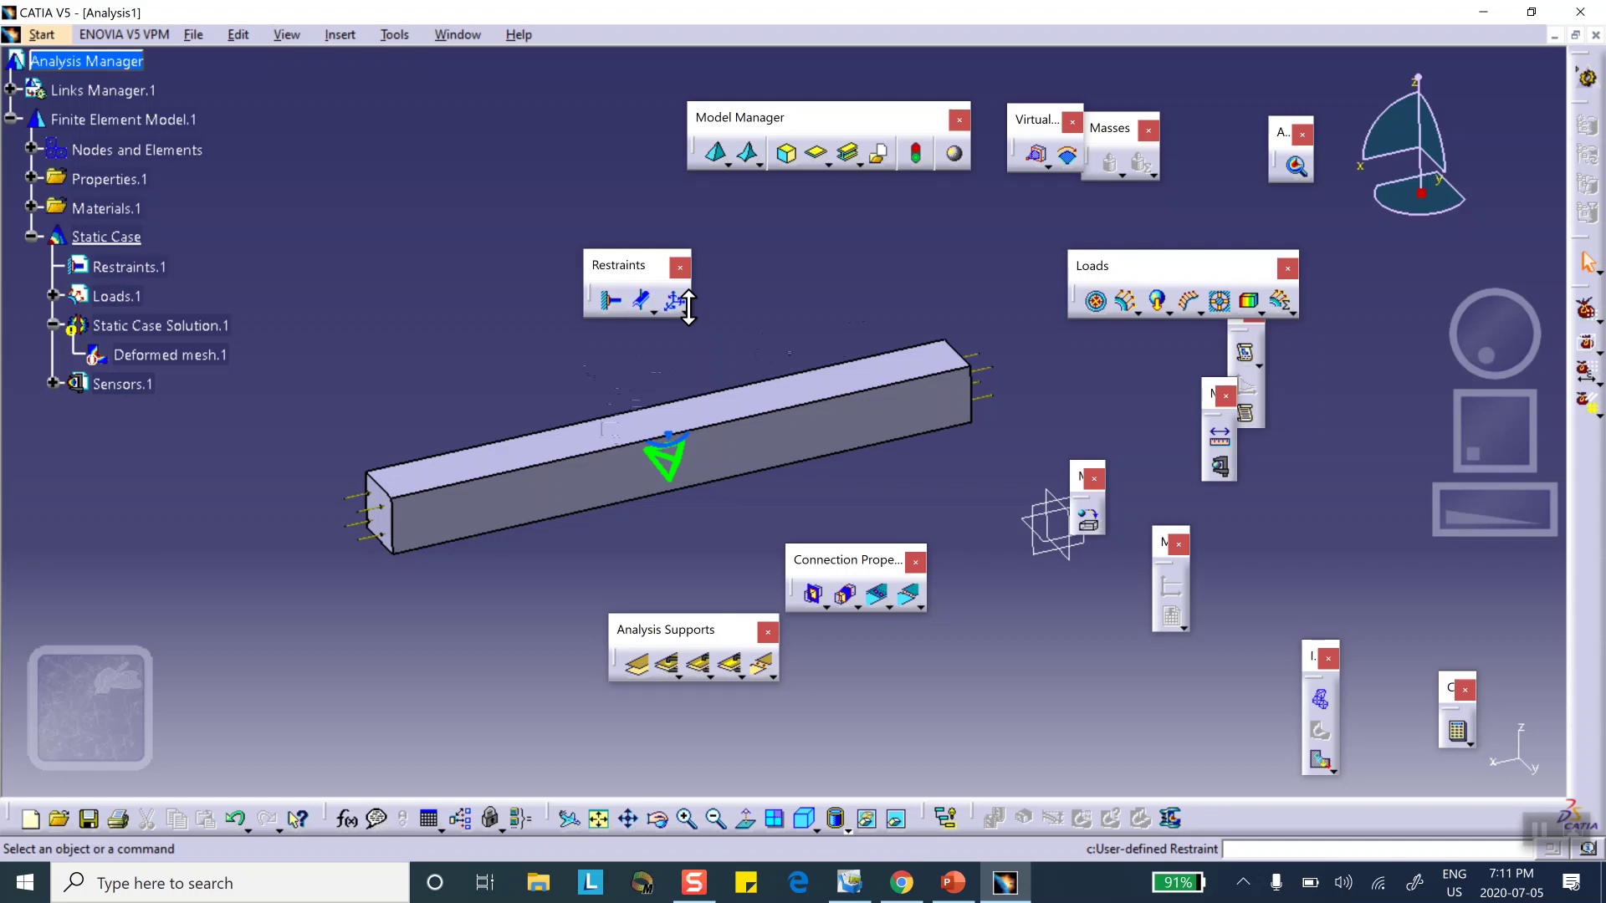
# Step: Add an isostatic restraint to the static case, keeping its default name
pyautogui.moveTo(634, 260); pyautogui.dragTo(572, 216)
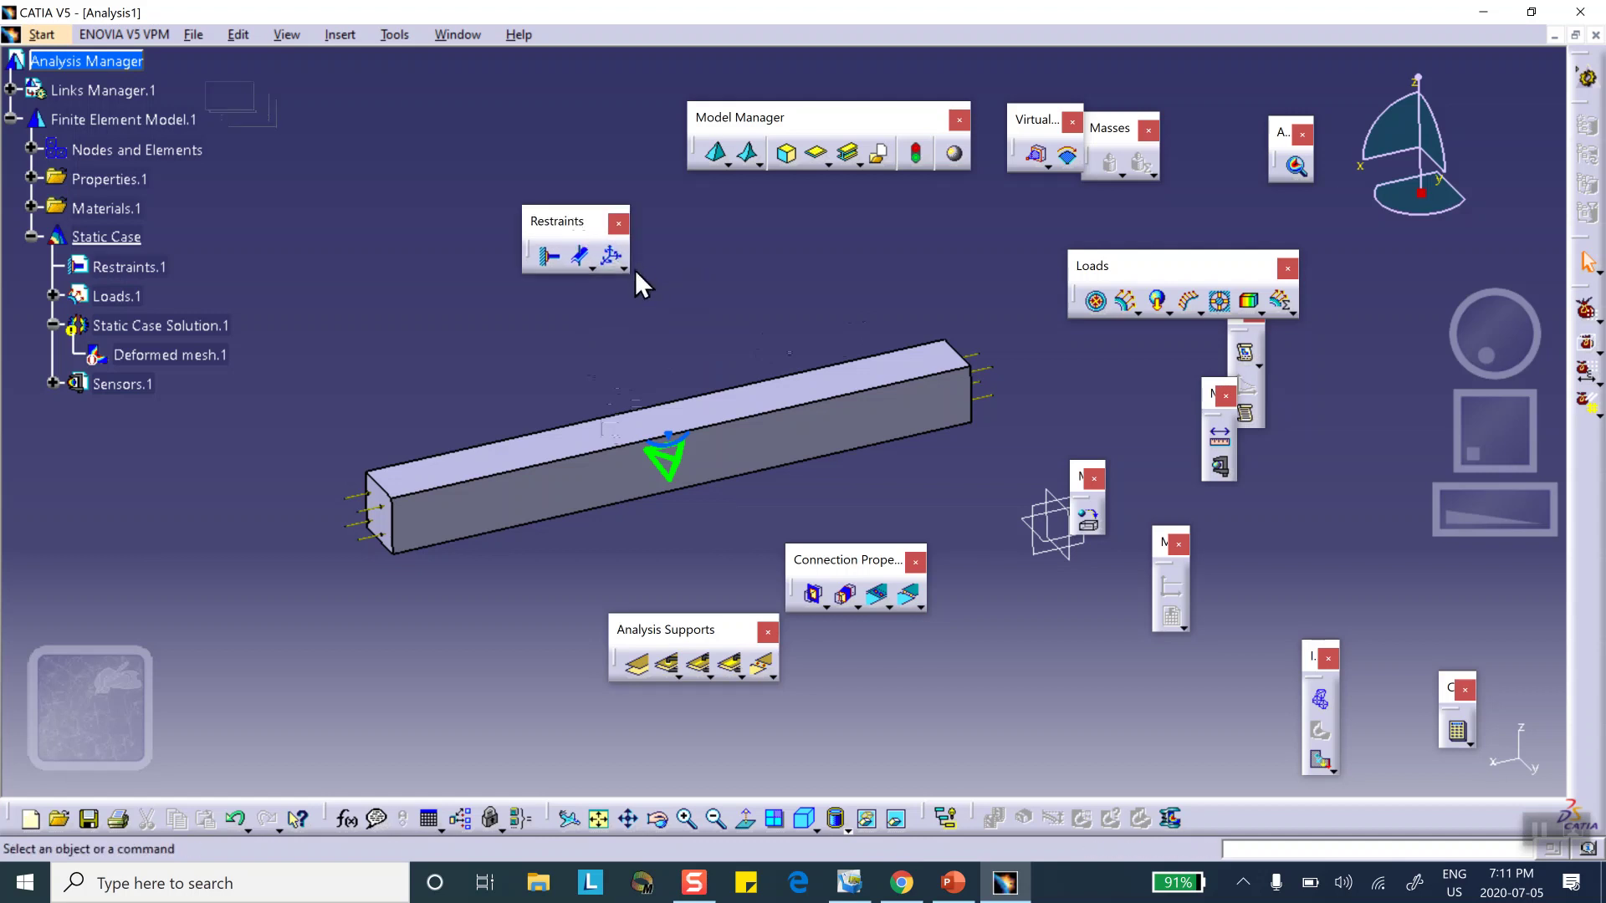
pyautogui.click(625, 267)
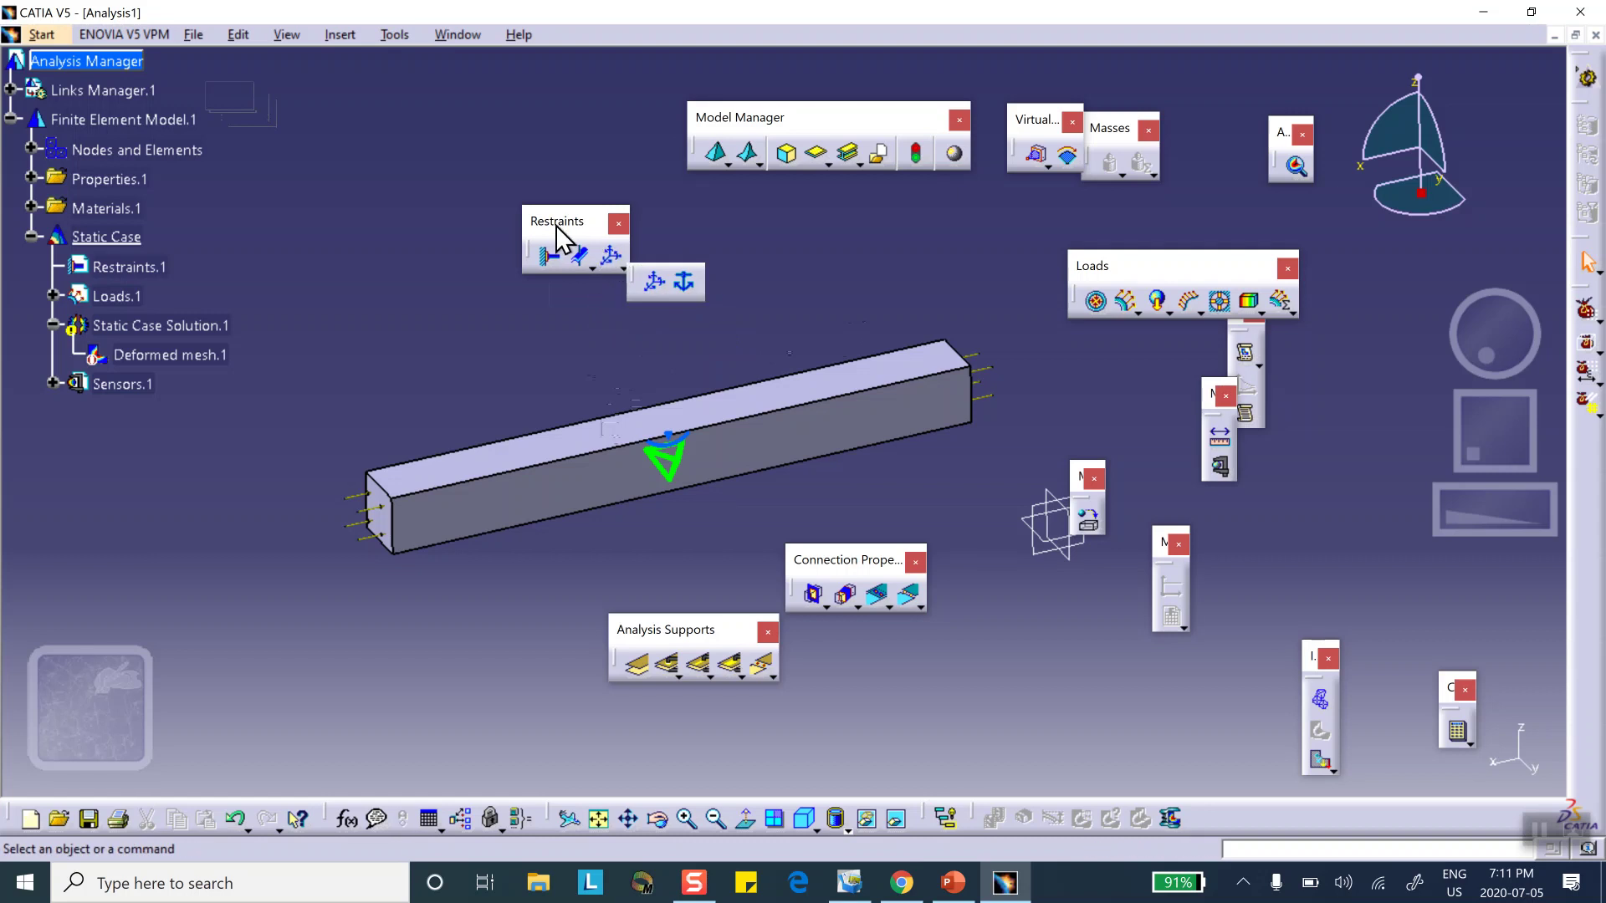
pyautogui.click(686, 284)
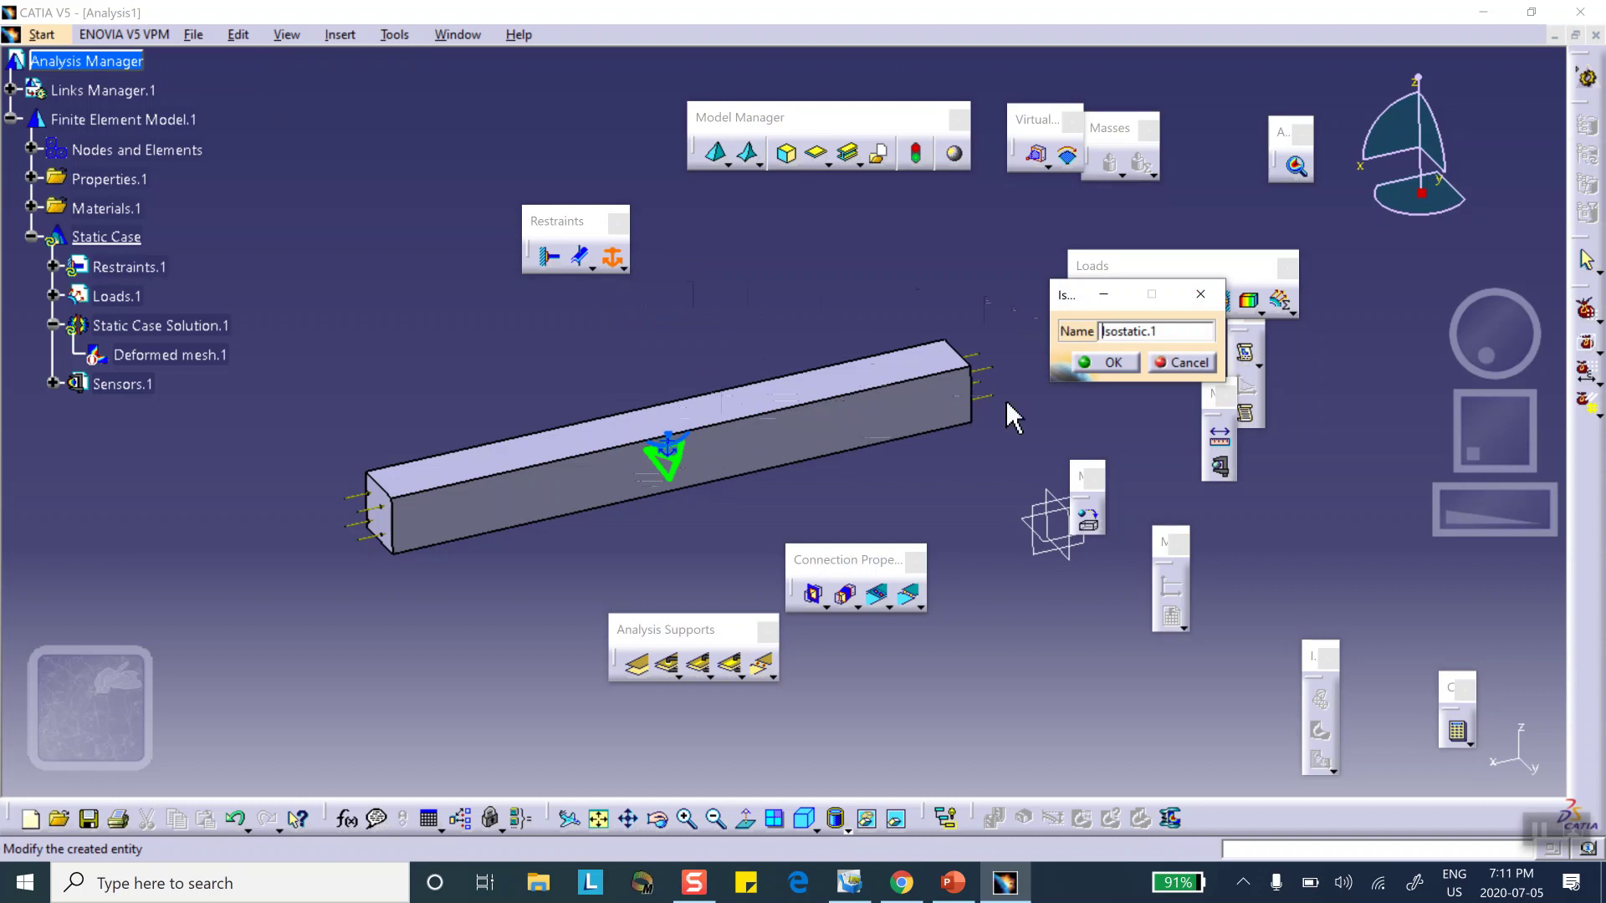
pyautogui.click(1115, 363)
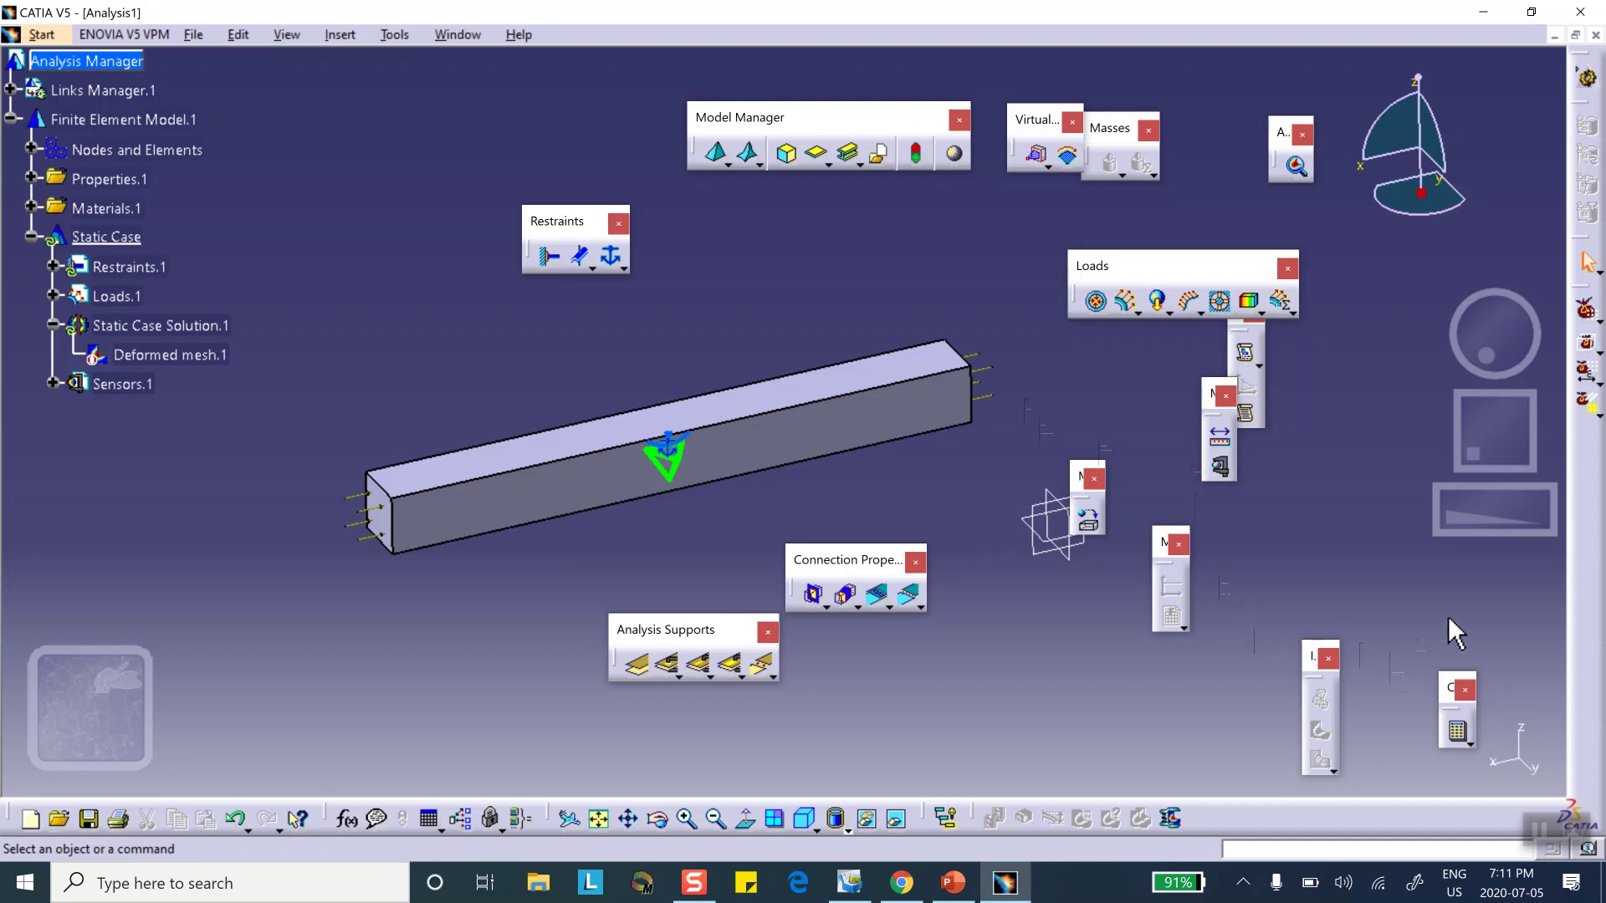
# Step: Compute the whole static case with the isostatic restraint and accept the resource estimation
pyautogui.click(1457, 729)
pyautogui.click(1167, 548)
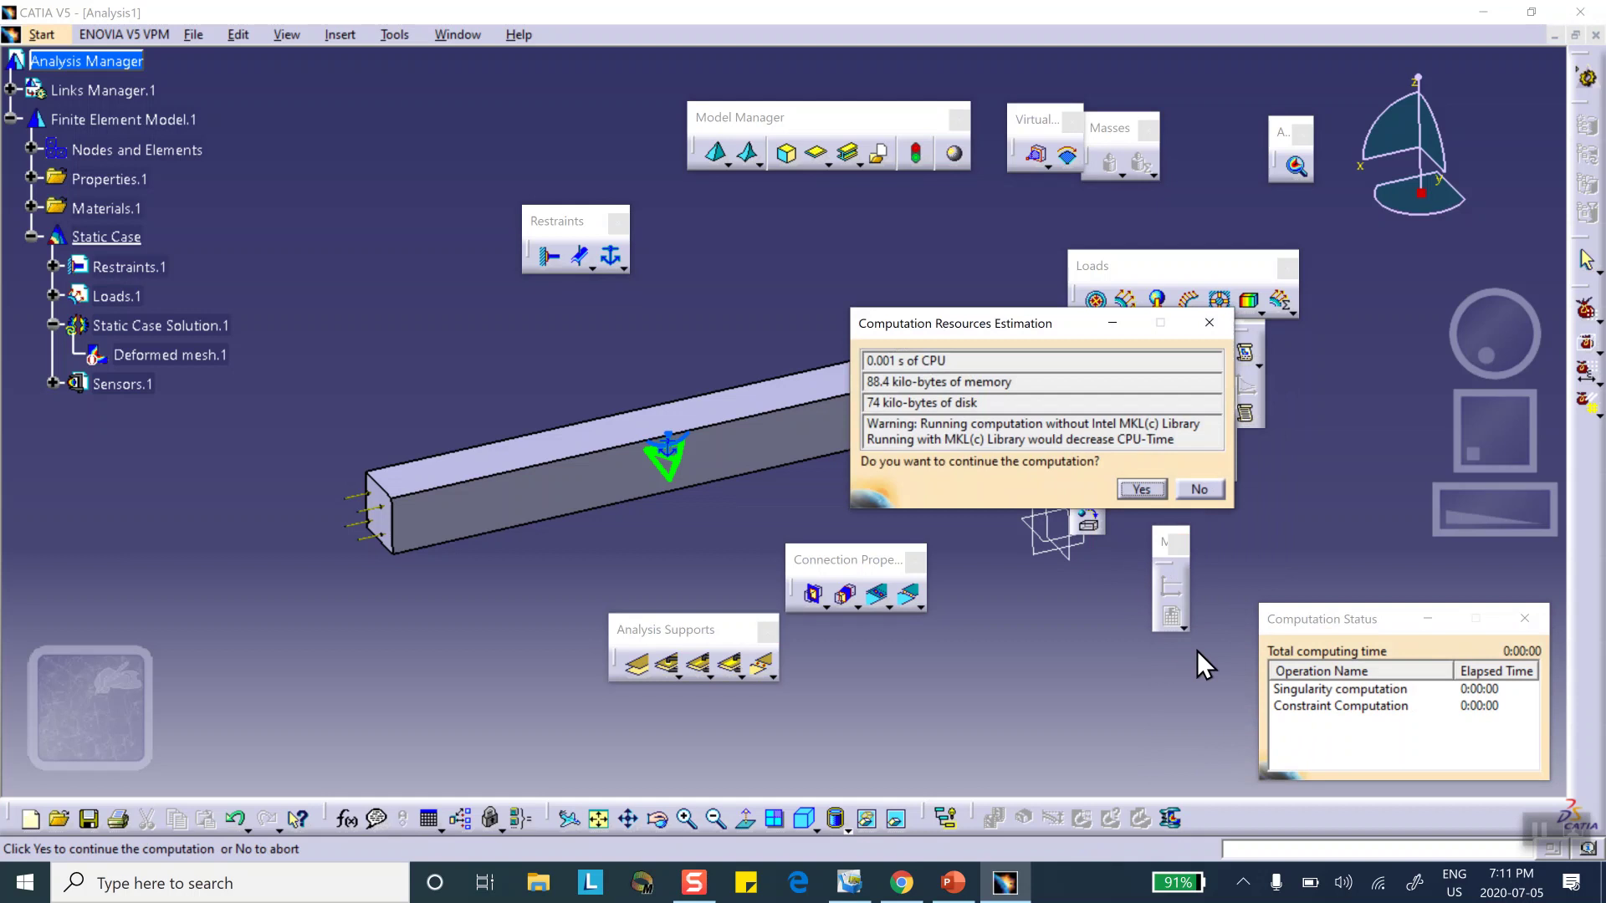
pyautogui.click(1142, 489)
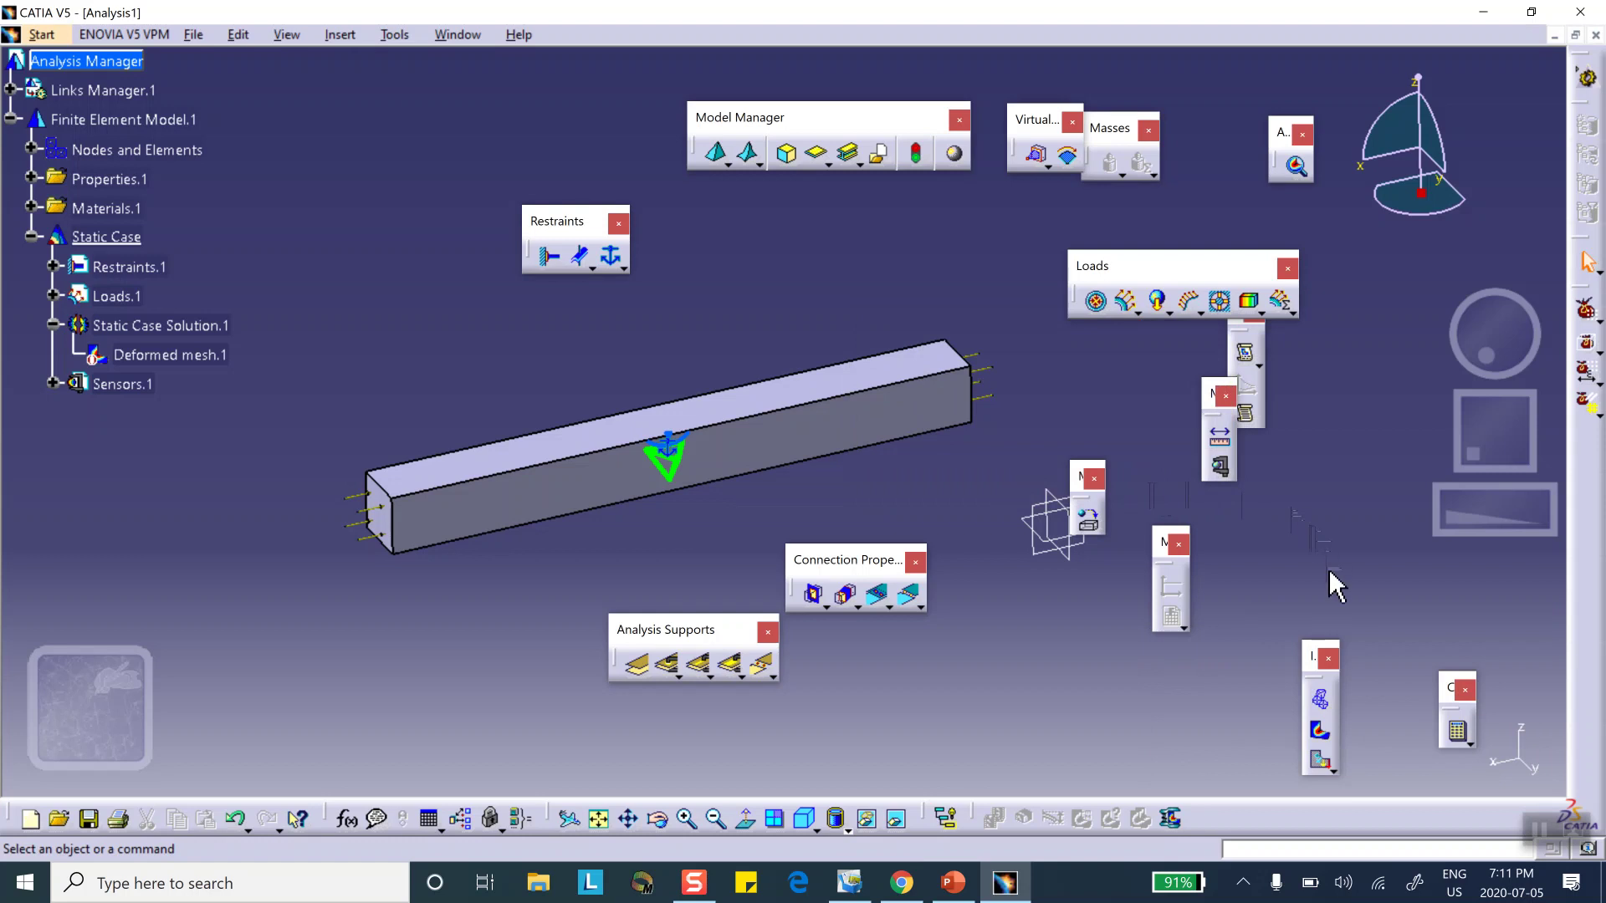
# Step: Display the Von Mises stress image on the block and render it in Shading with Material
pyautogui.click(1320, 734)
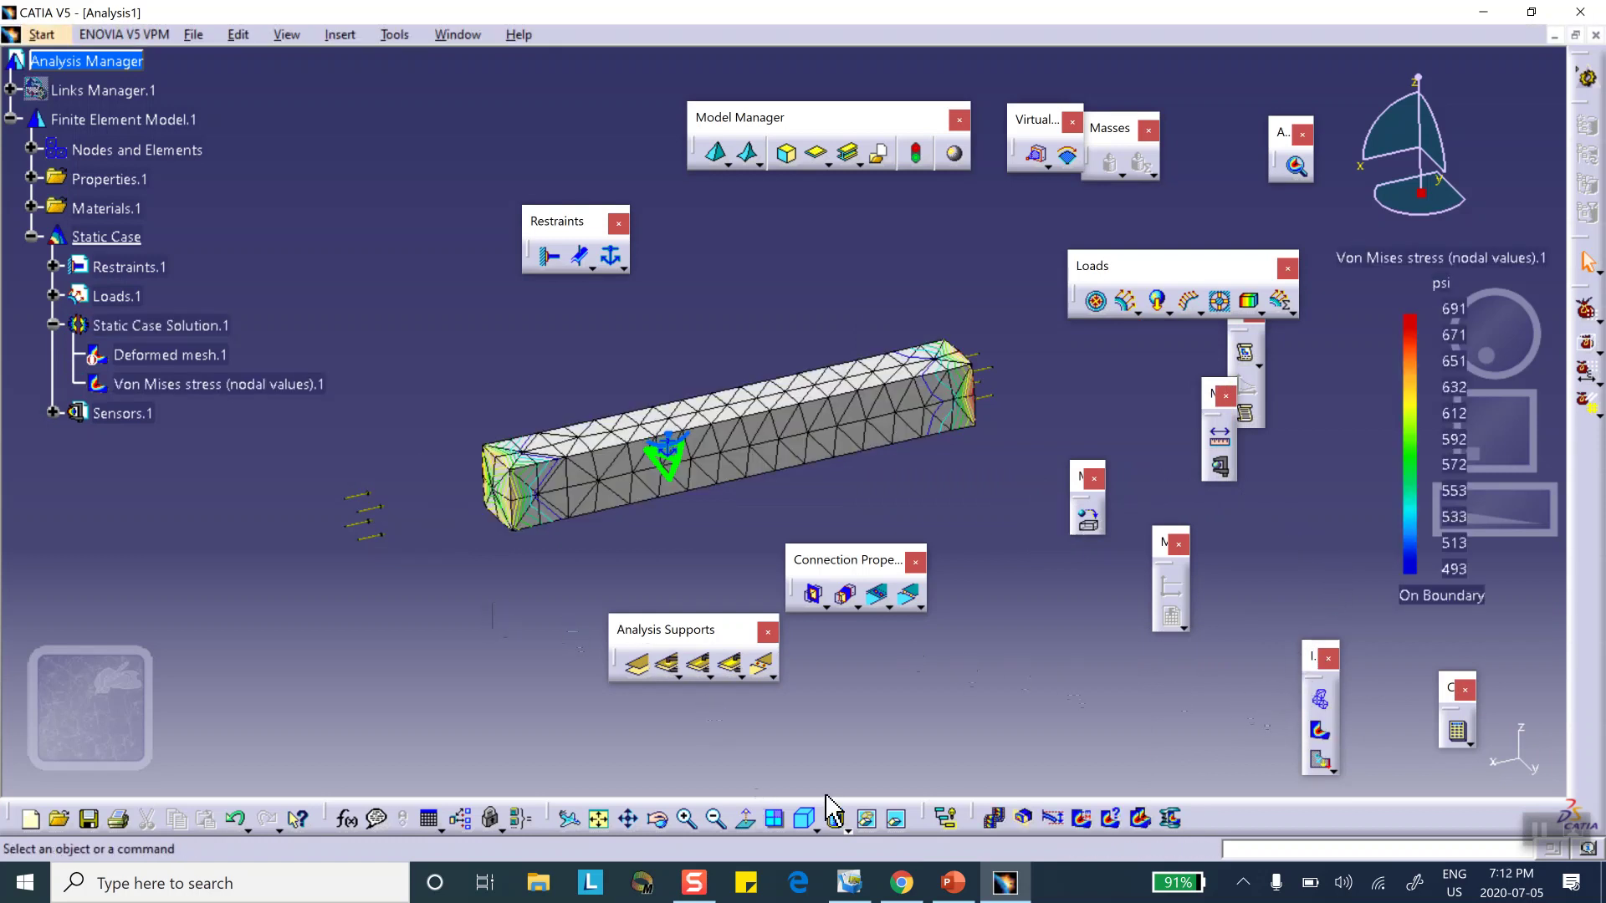
pyautogui.click(844, 828)
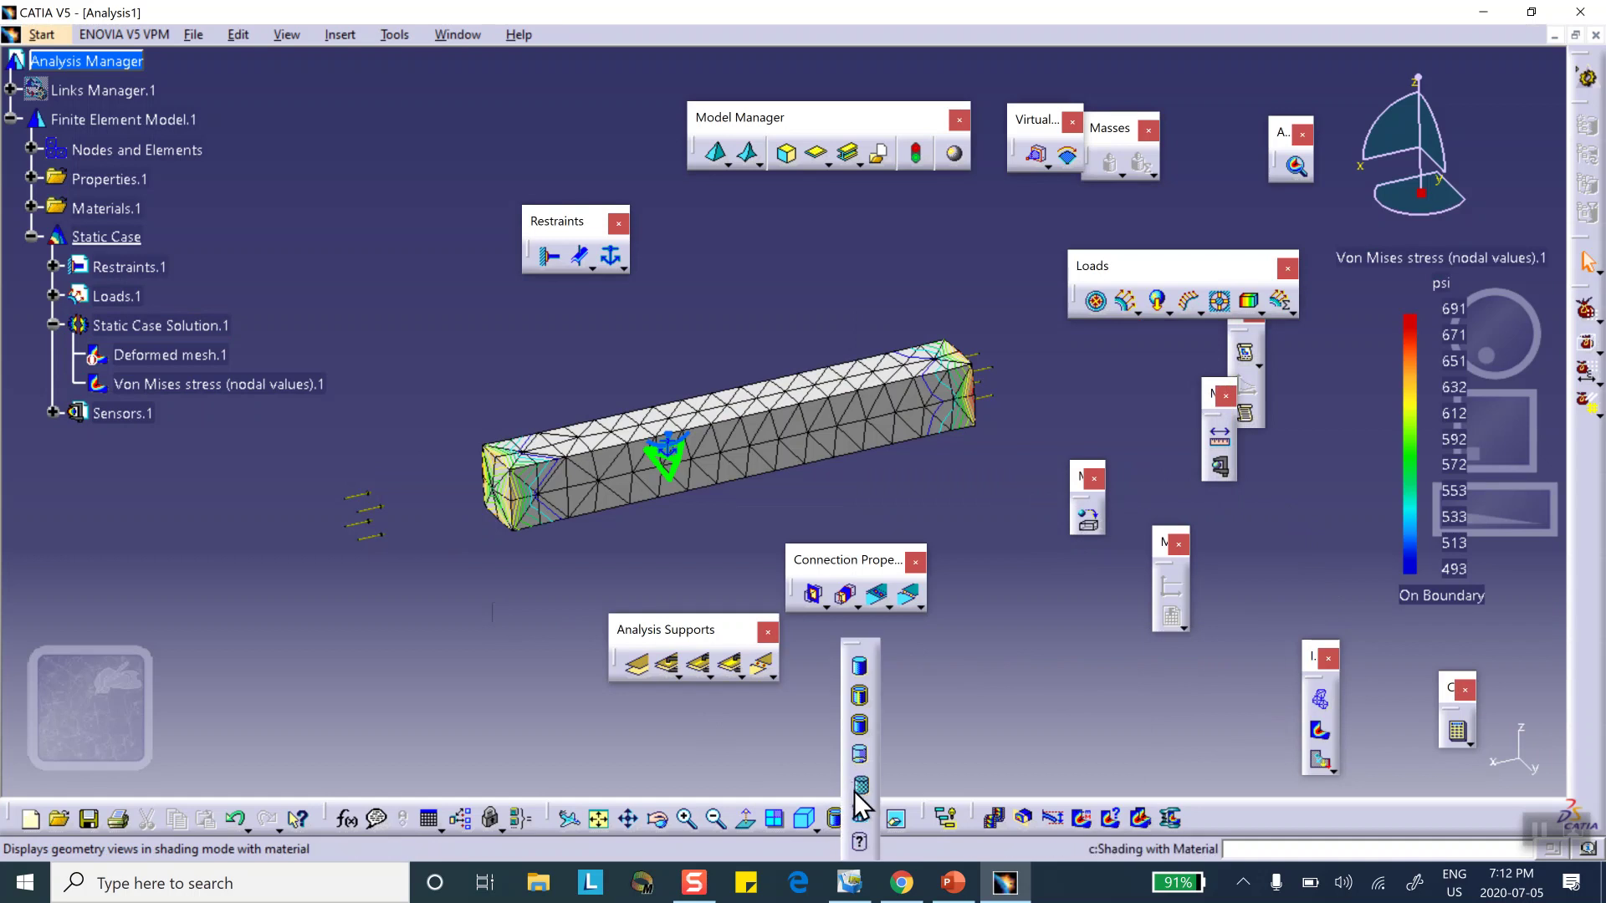
pyautogui.click(860, 787)
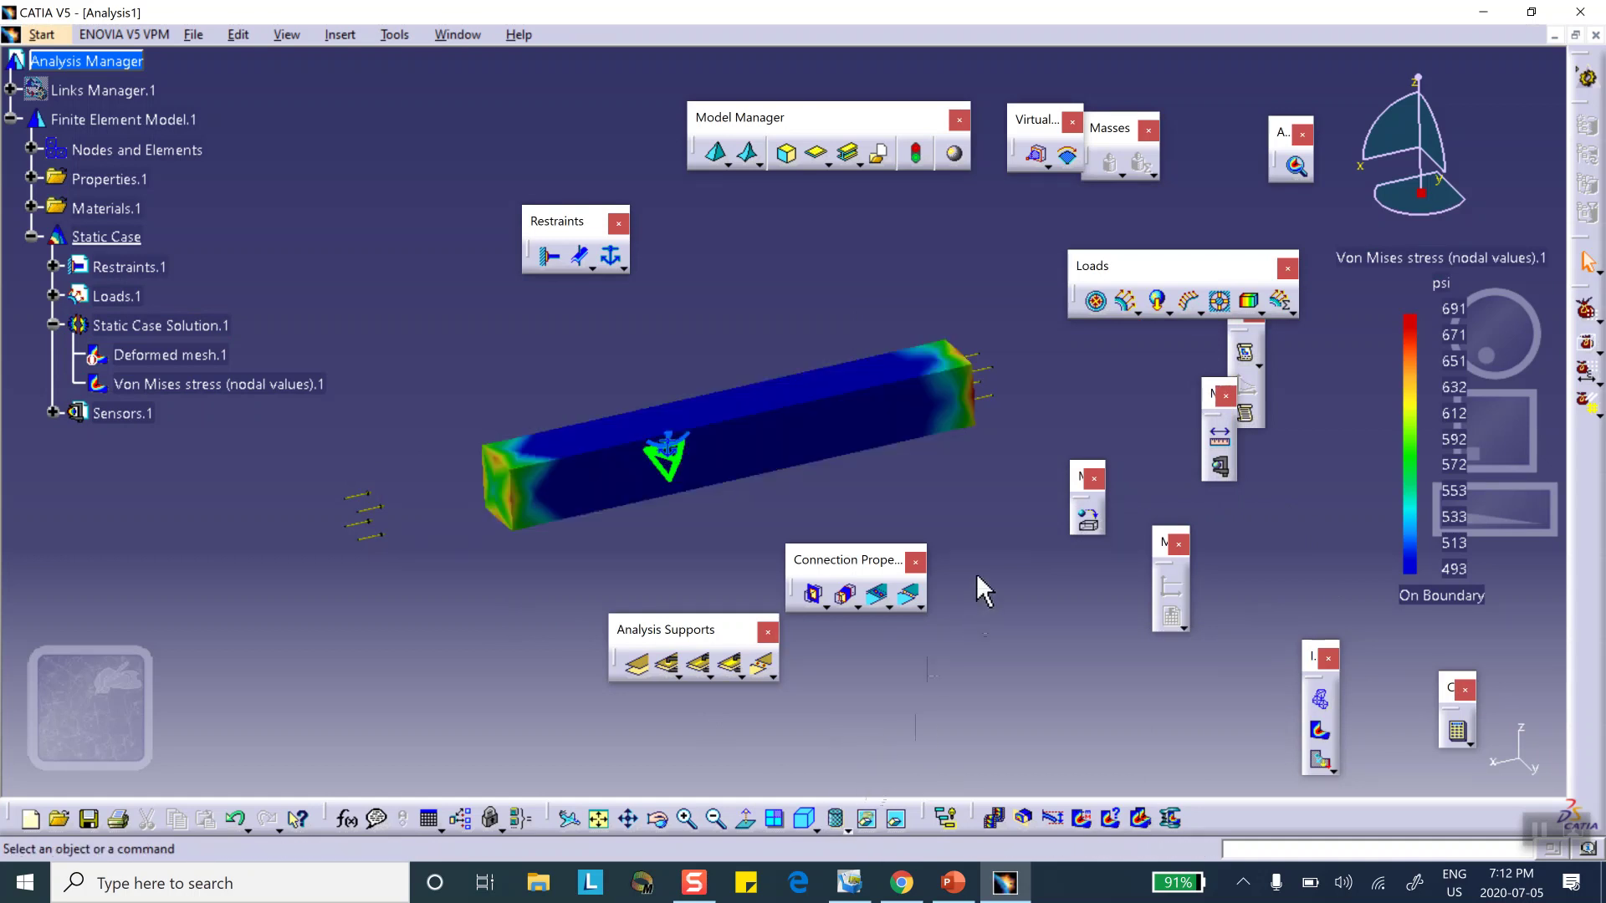
pyautogui.keyDown('ctrl'); pyautogui.moveTo(975, 563); pyautogui.dragTo(975, 550, button='middle'); pyautogui.keyUp('ctrl')
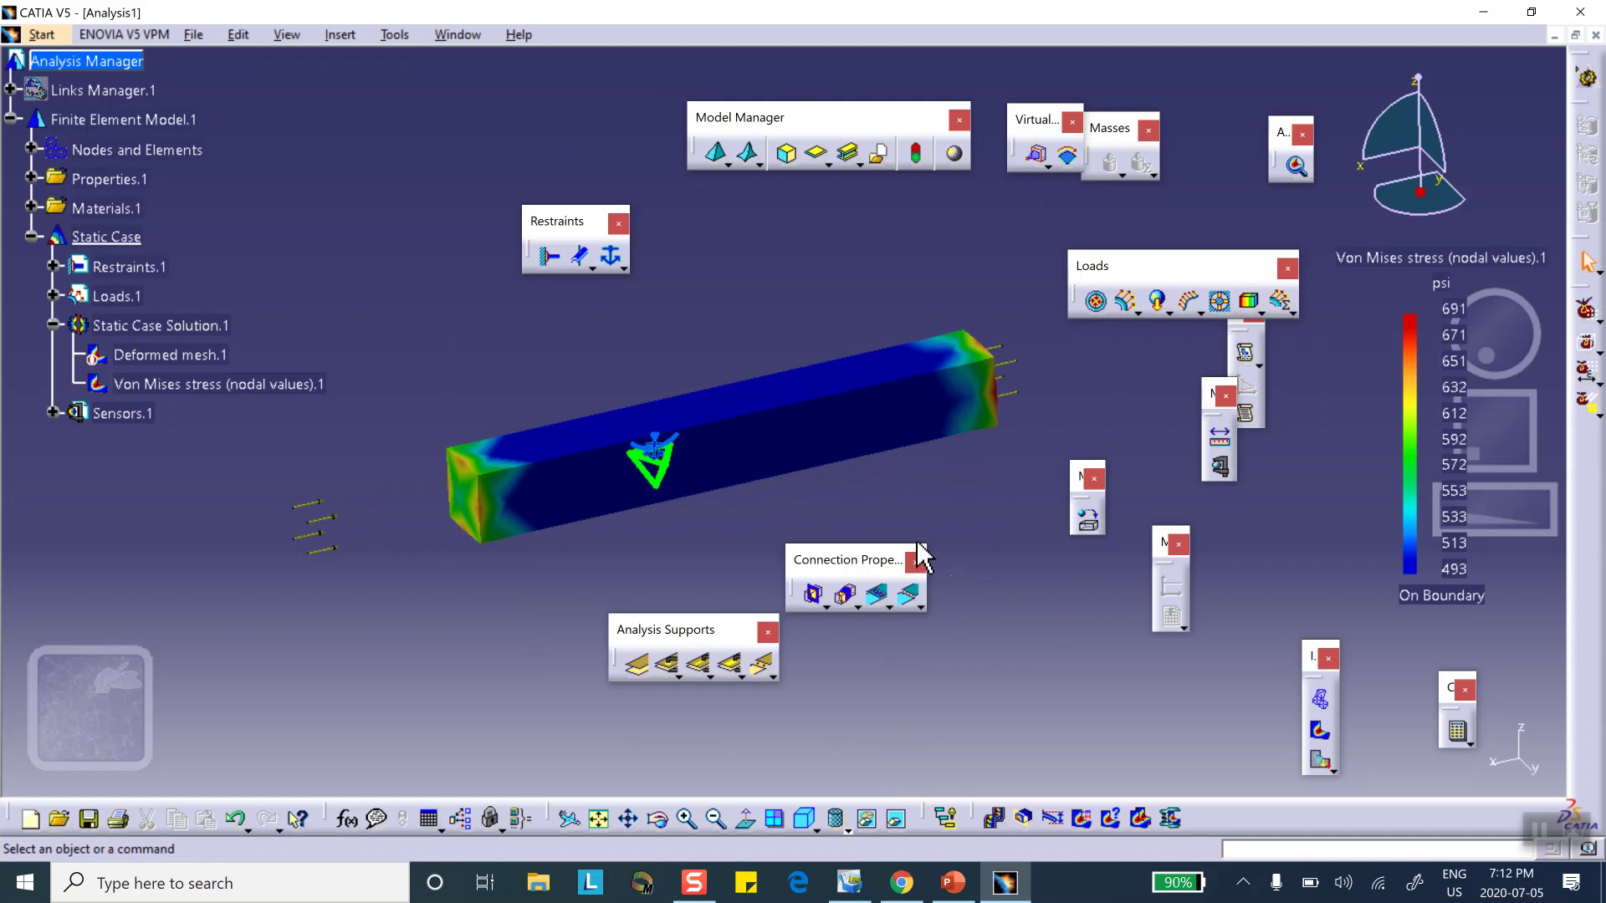
pyautogui.moveTo(808, 401)
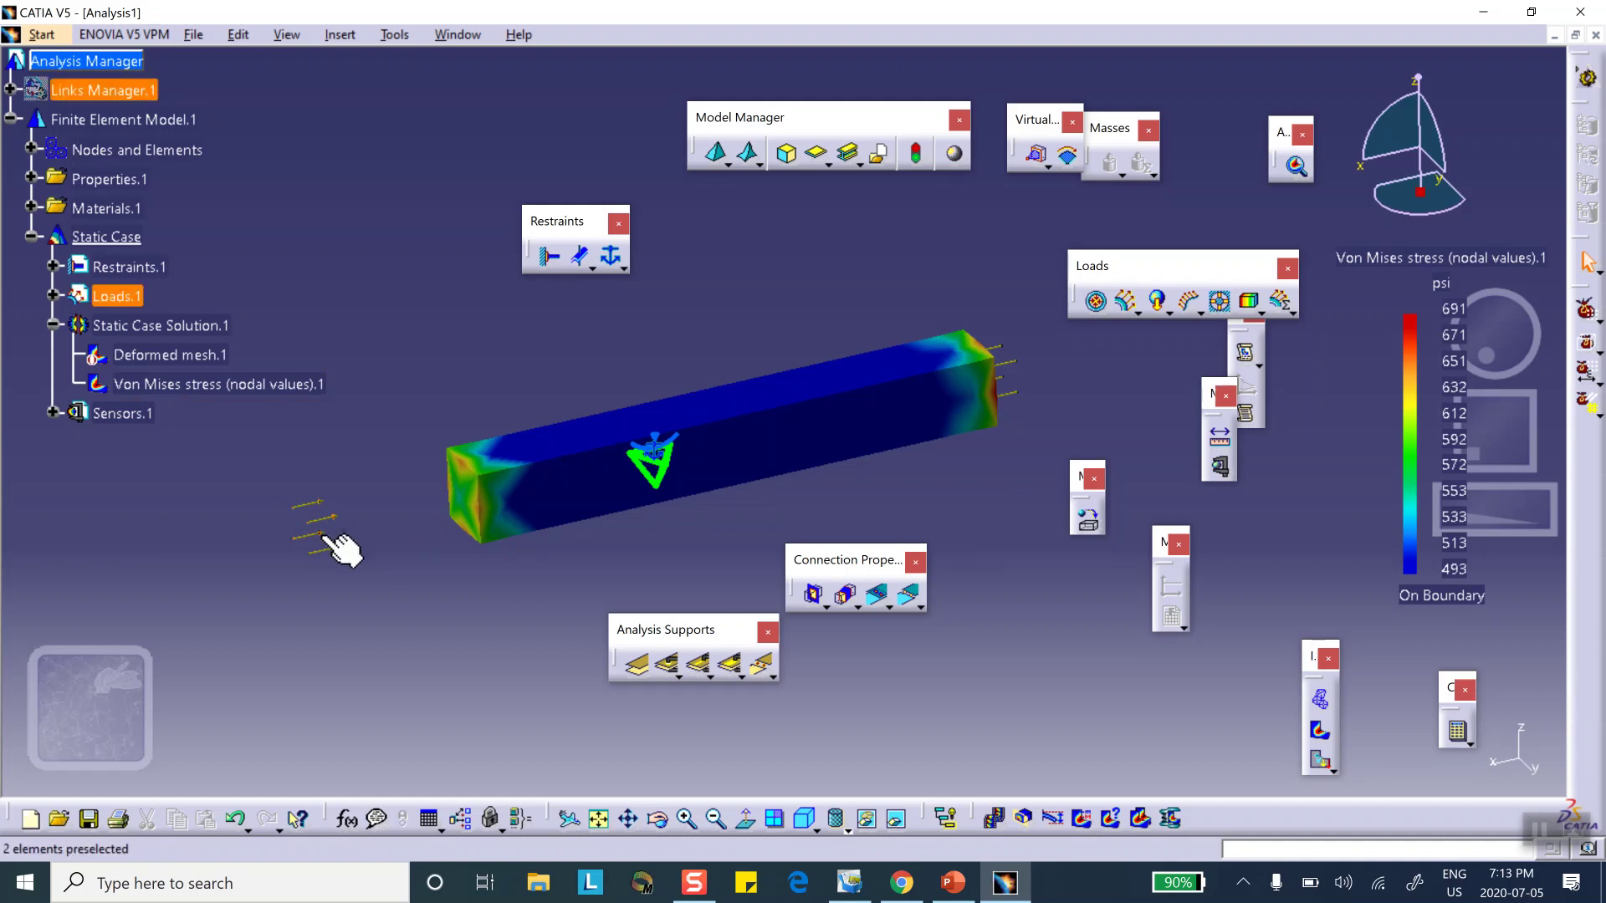
# Step: Delete both distributed forces from the static case's loads
pyautogui.click(54, 296)
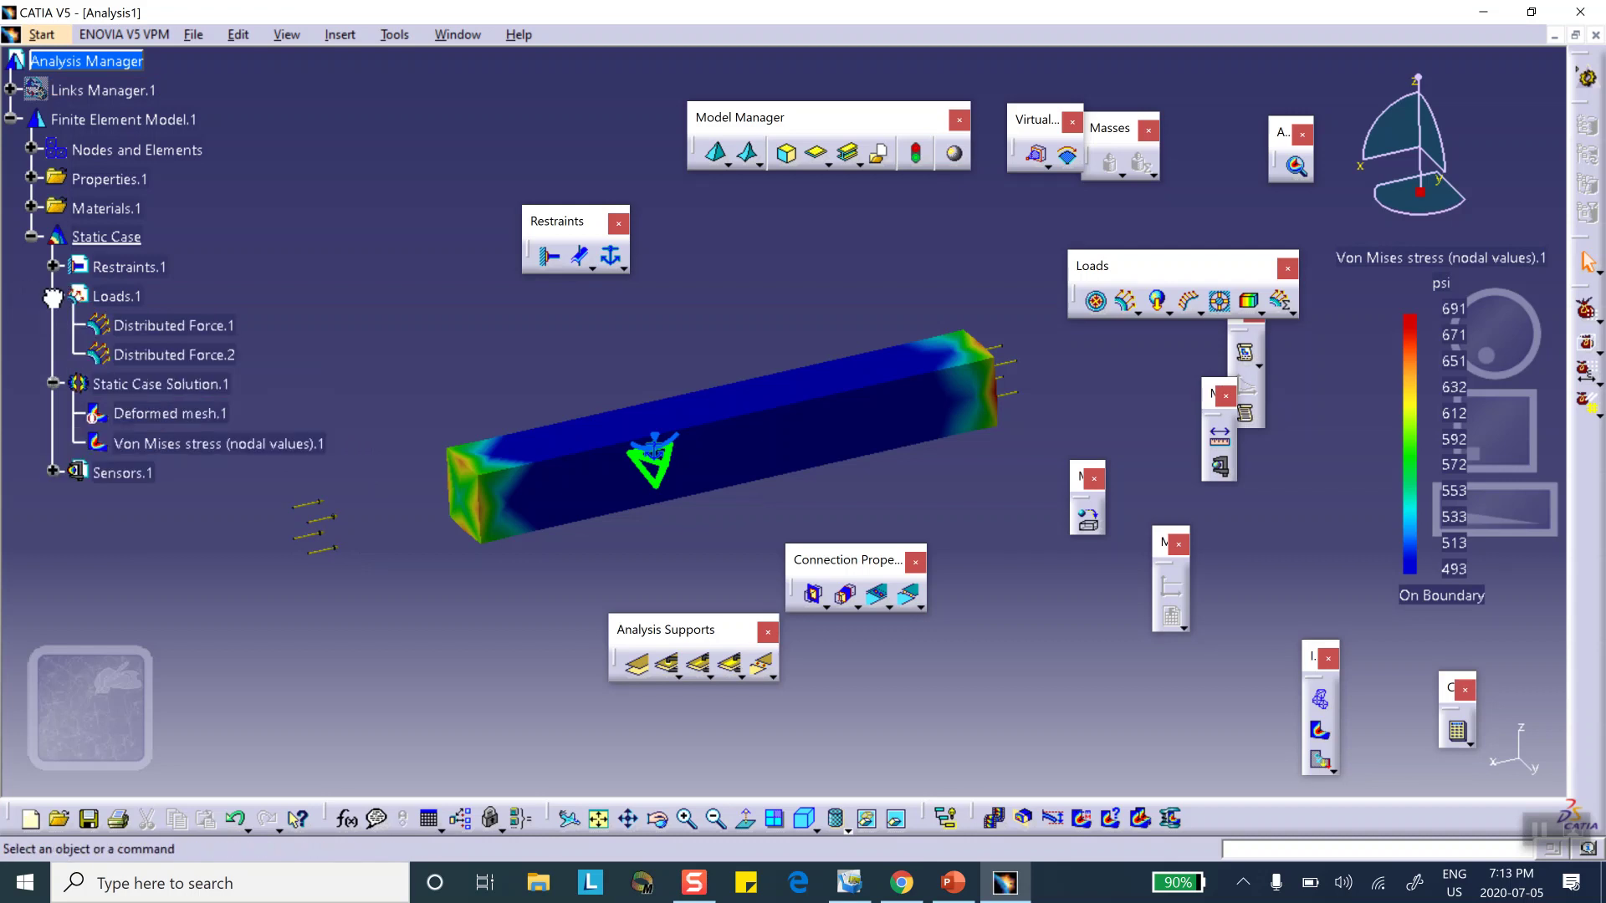
pyautogui.rightClick(167, 329)
pyautogui.click(199, 571)
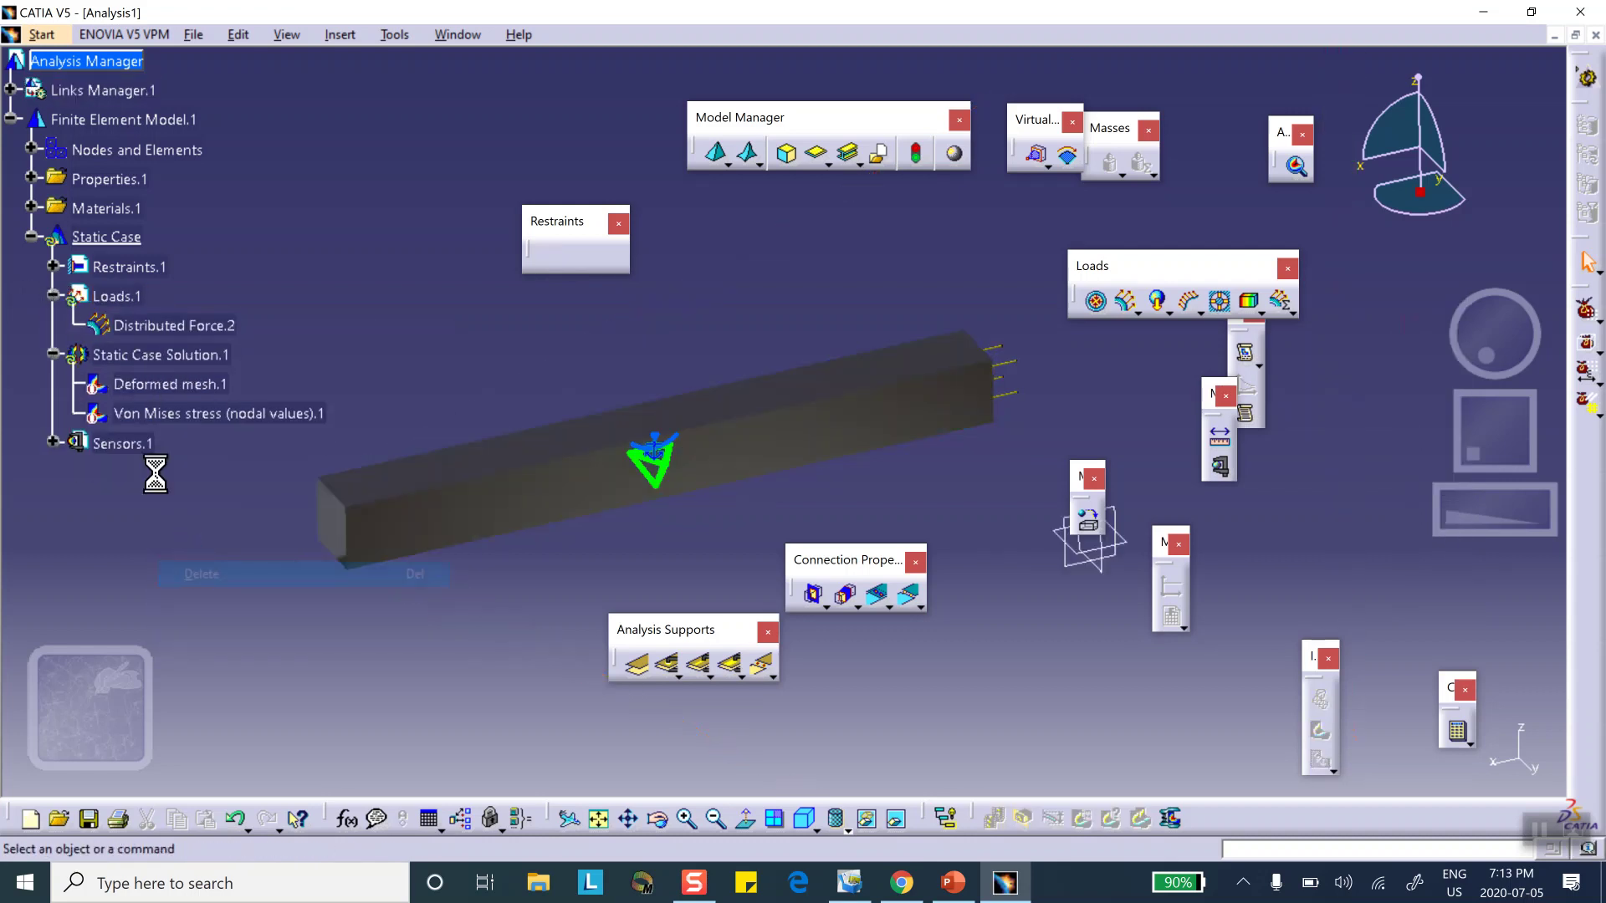
pyautogui.rightClick(157, 357)
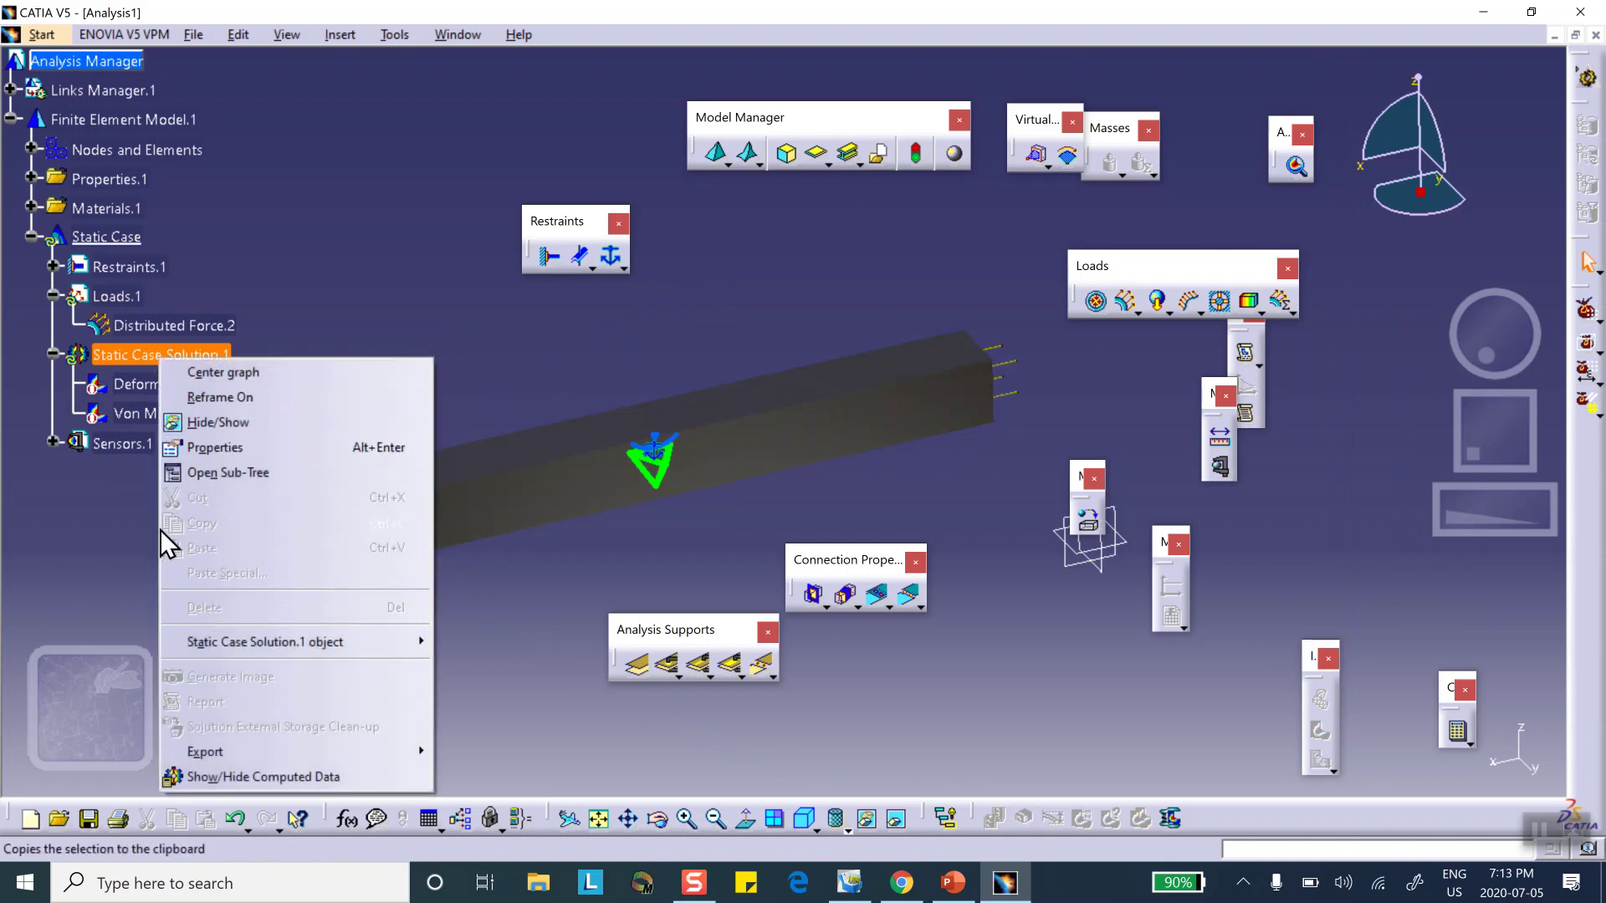
pyautogui.click(195, 552)
pyautogui.rightClick(134, 325)
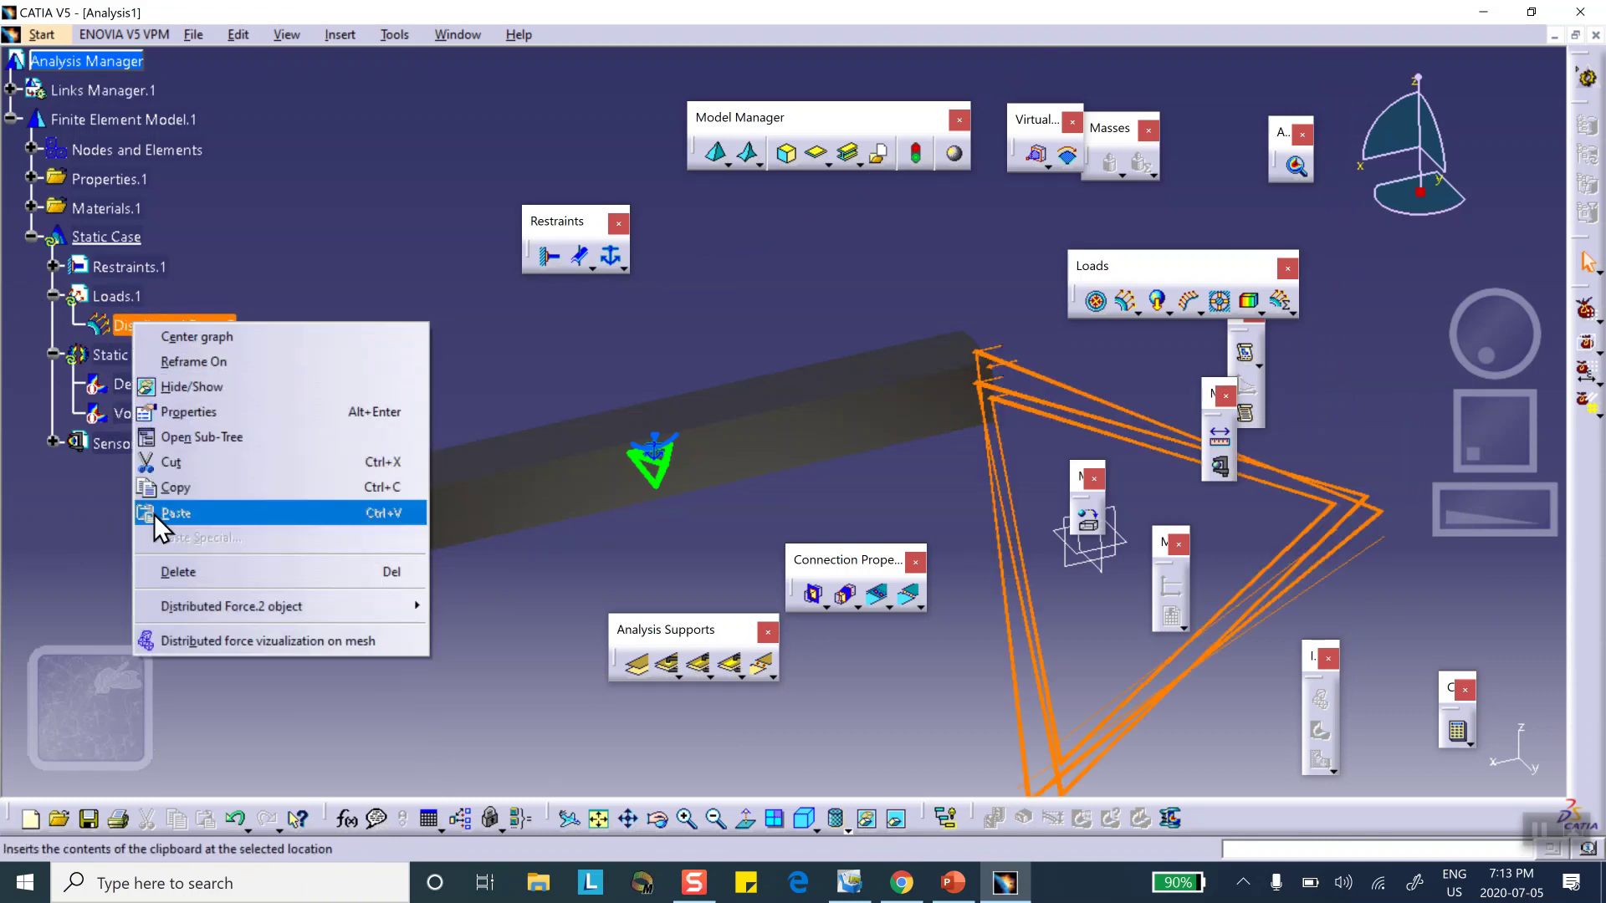
pyautogui.click(162, 572)
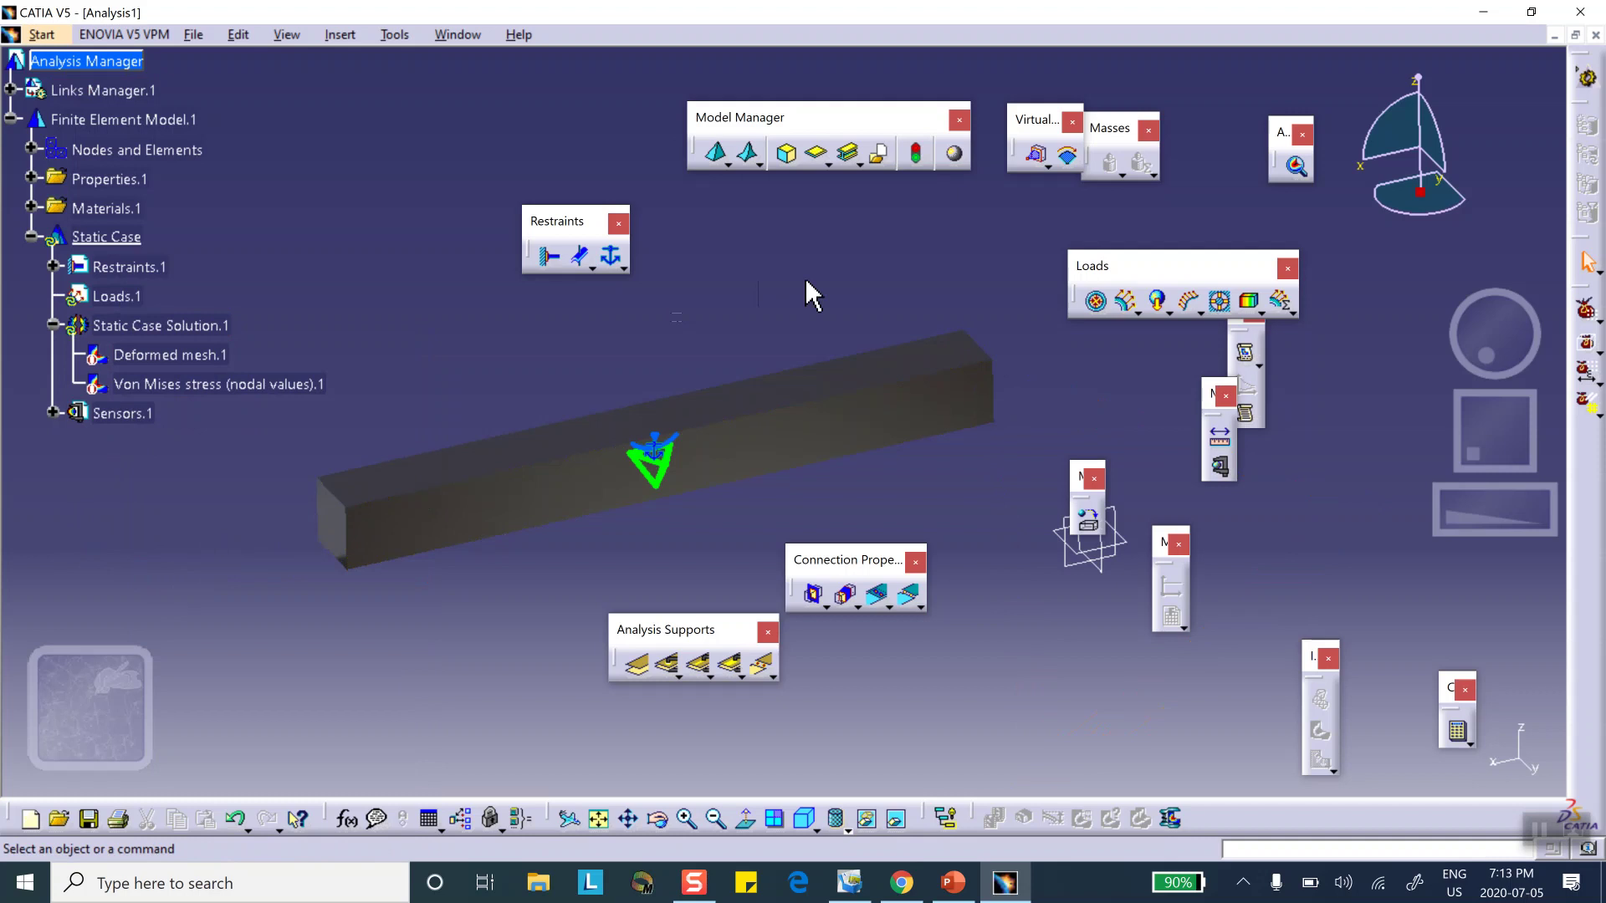
# Step: Apply a 500 psi pressure load to both end faces of the block
pyautogui.click(1098, 303)
pyautogui.click(338, 527)
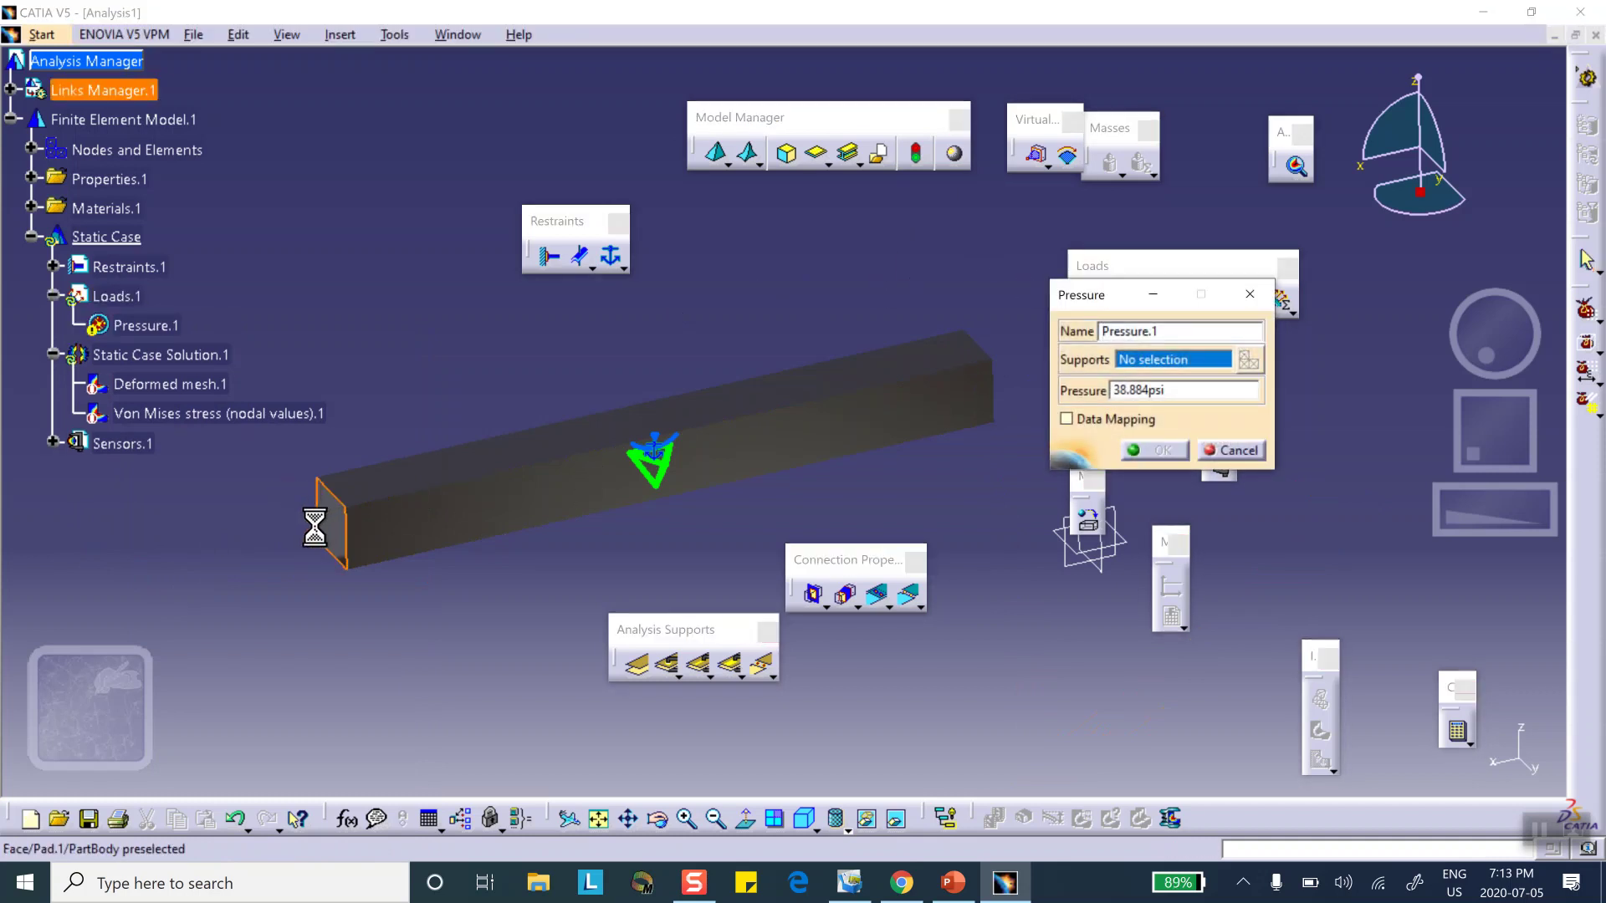
pyautogui.moveTo(1167, 391); pyautogui.dragTo(1092, 393)
pyautogui.write('500')
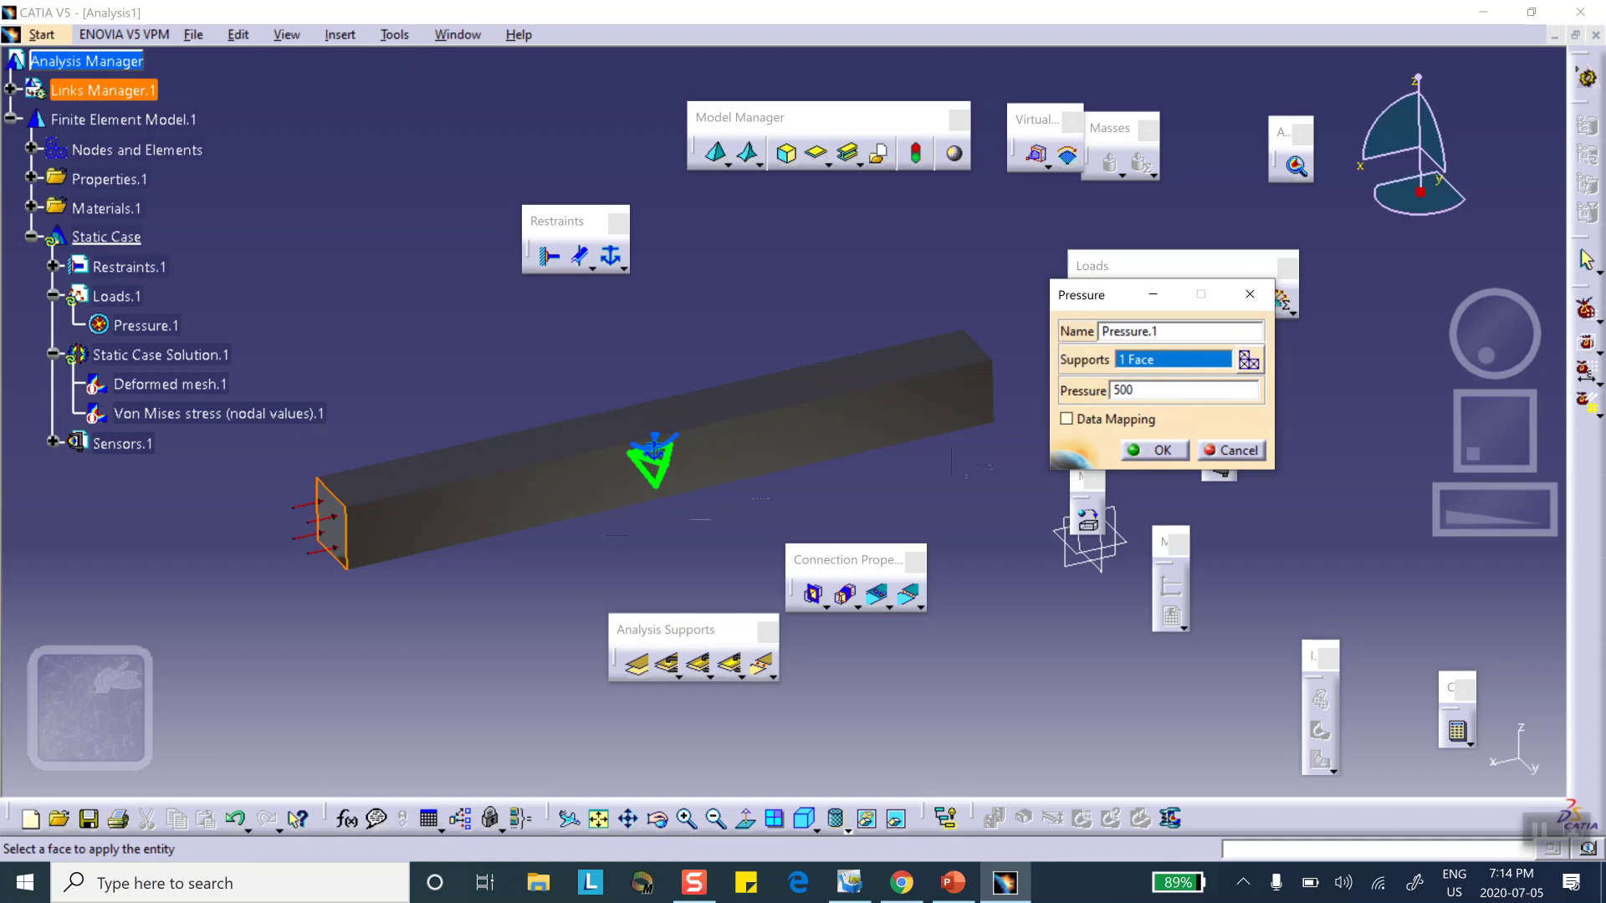
pyautogui.moveTo(990, 472); pyautogui.dragTo(1037, 468, button='middle')
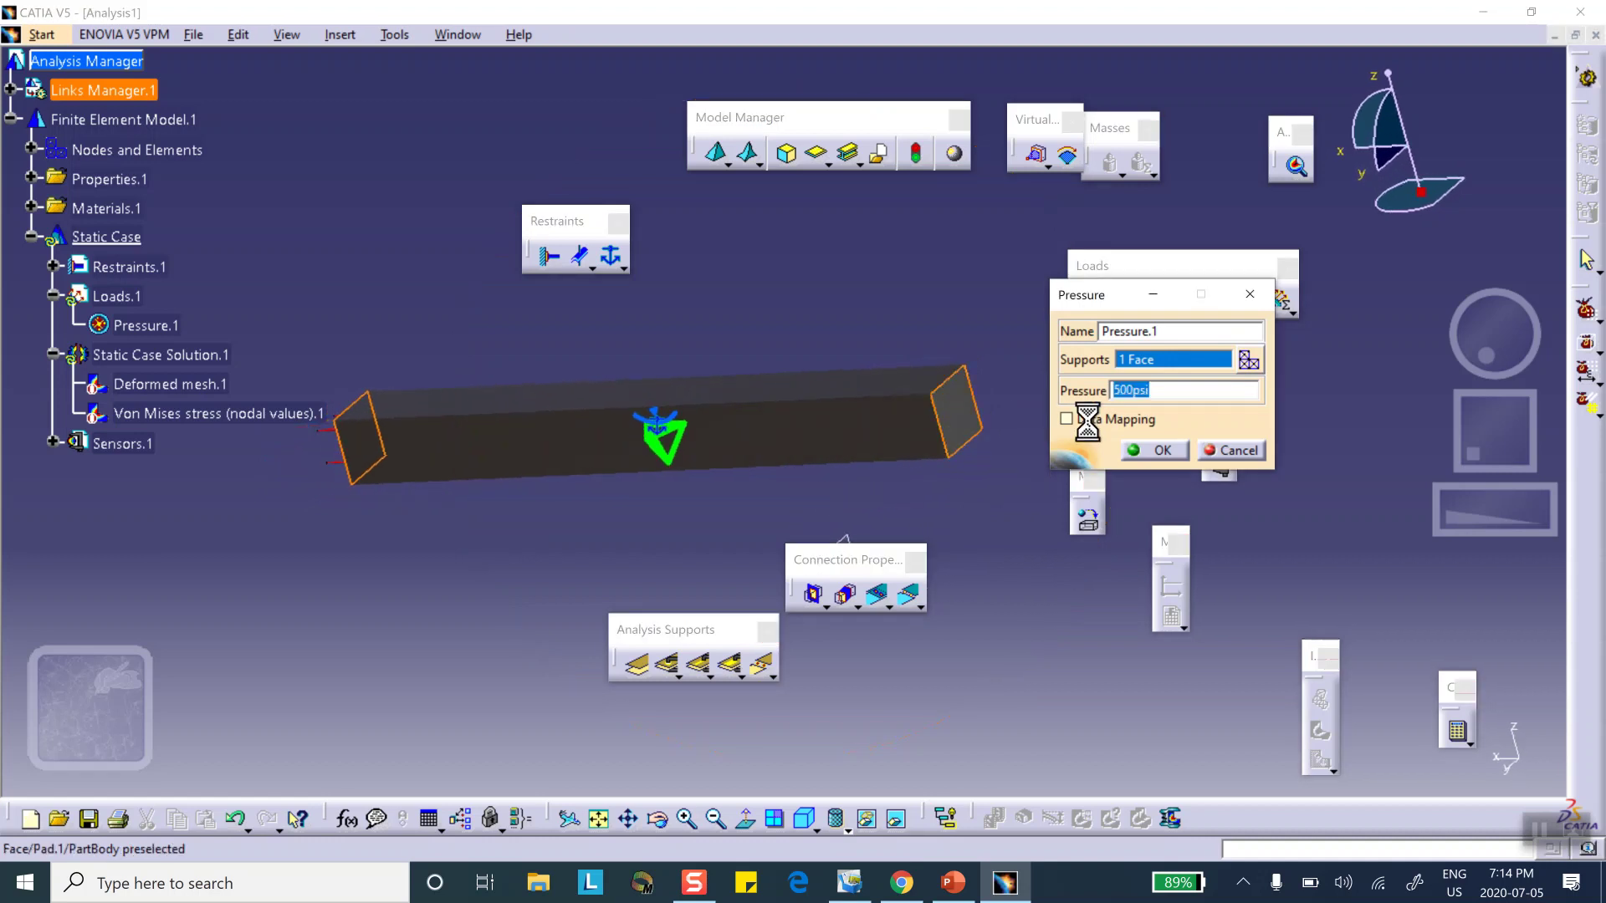
pyautogui.click(1159, 451)
pyautogui.moveTo(689, 530); pyautogui.dragTo(900, 513, button='middle')
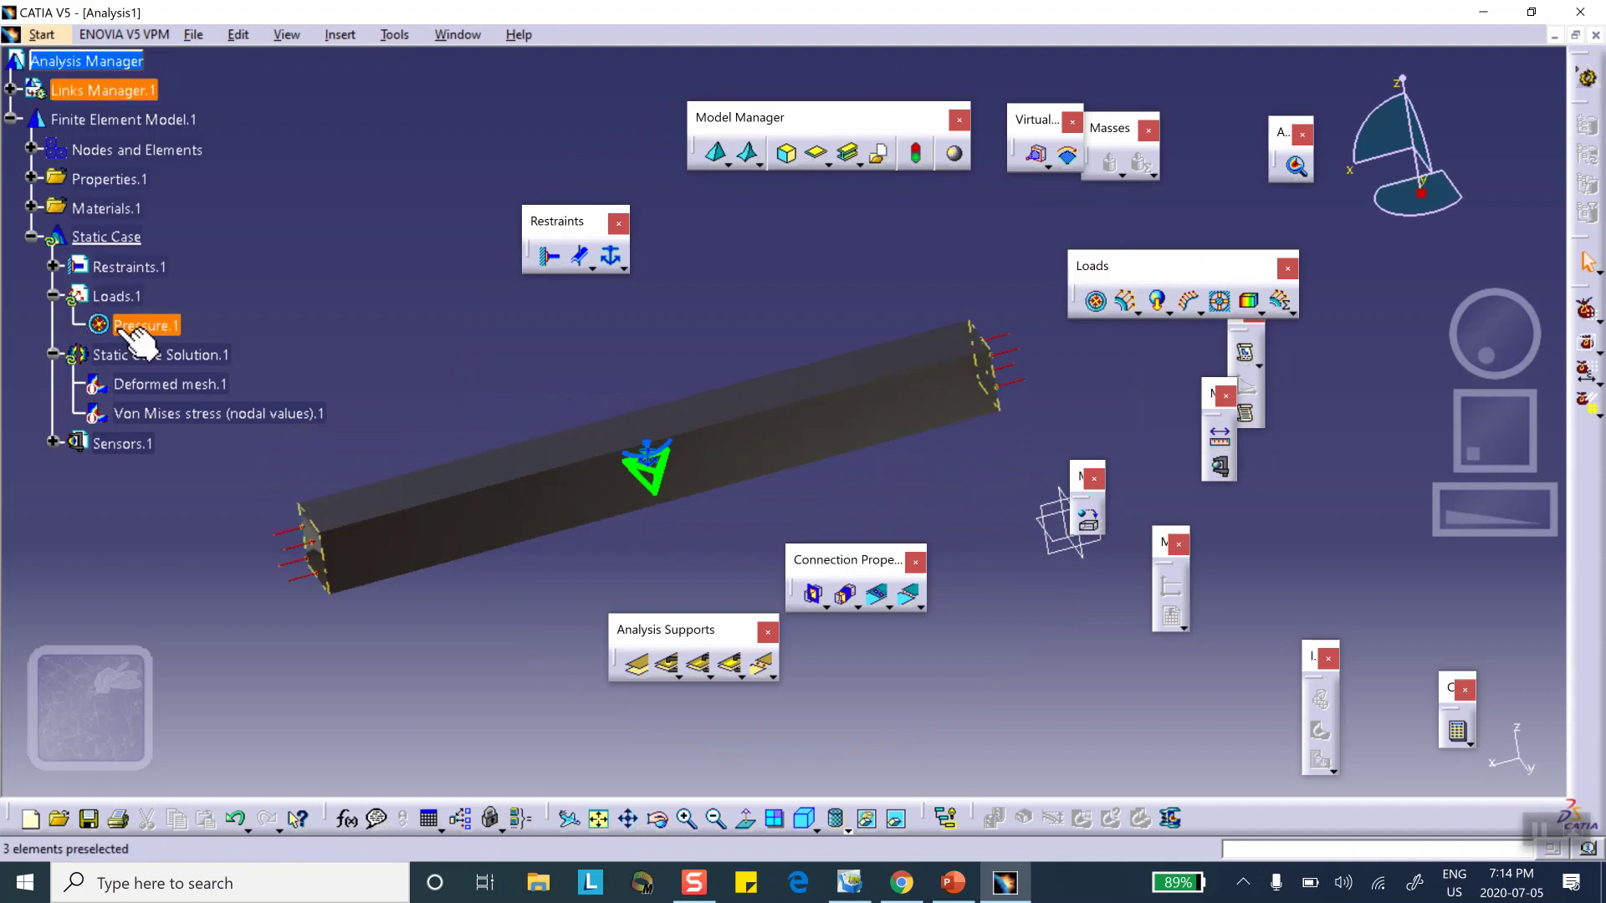
# Step: Compute the whole static case with the end pressures and isostatic restraint, accepting the resource estimation
pyautogui.click(53, 266)
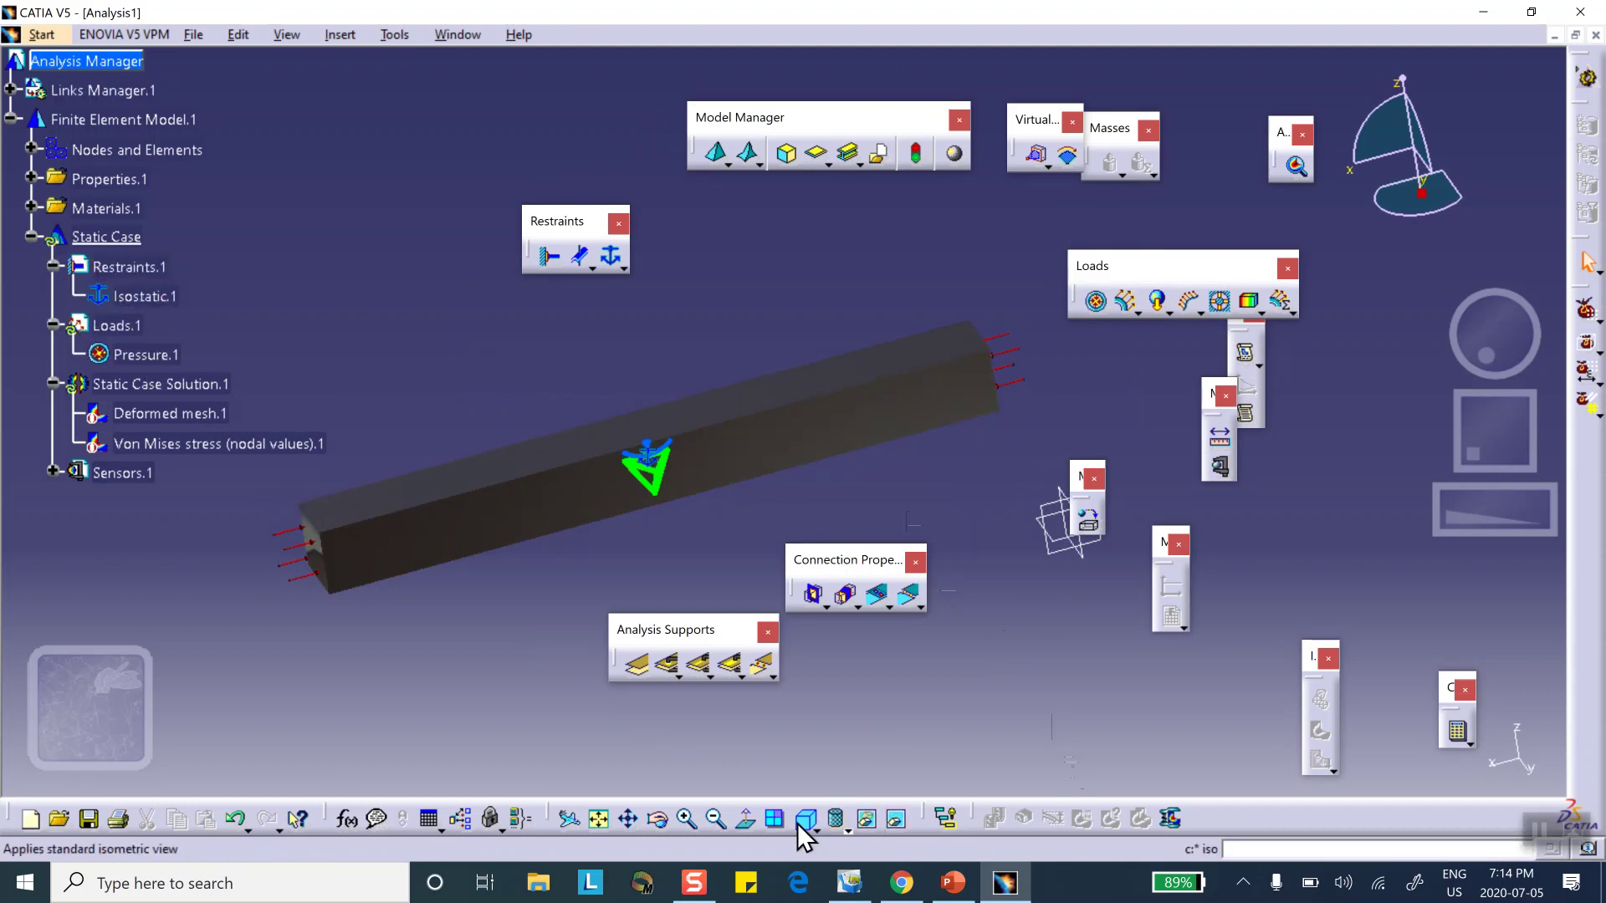
pyautogui.click(1458, 734)
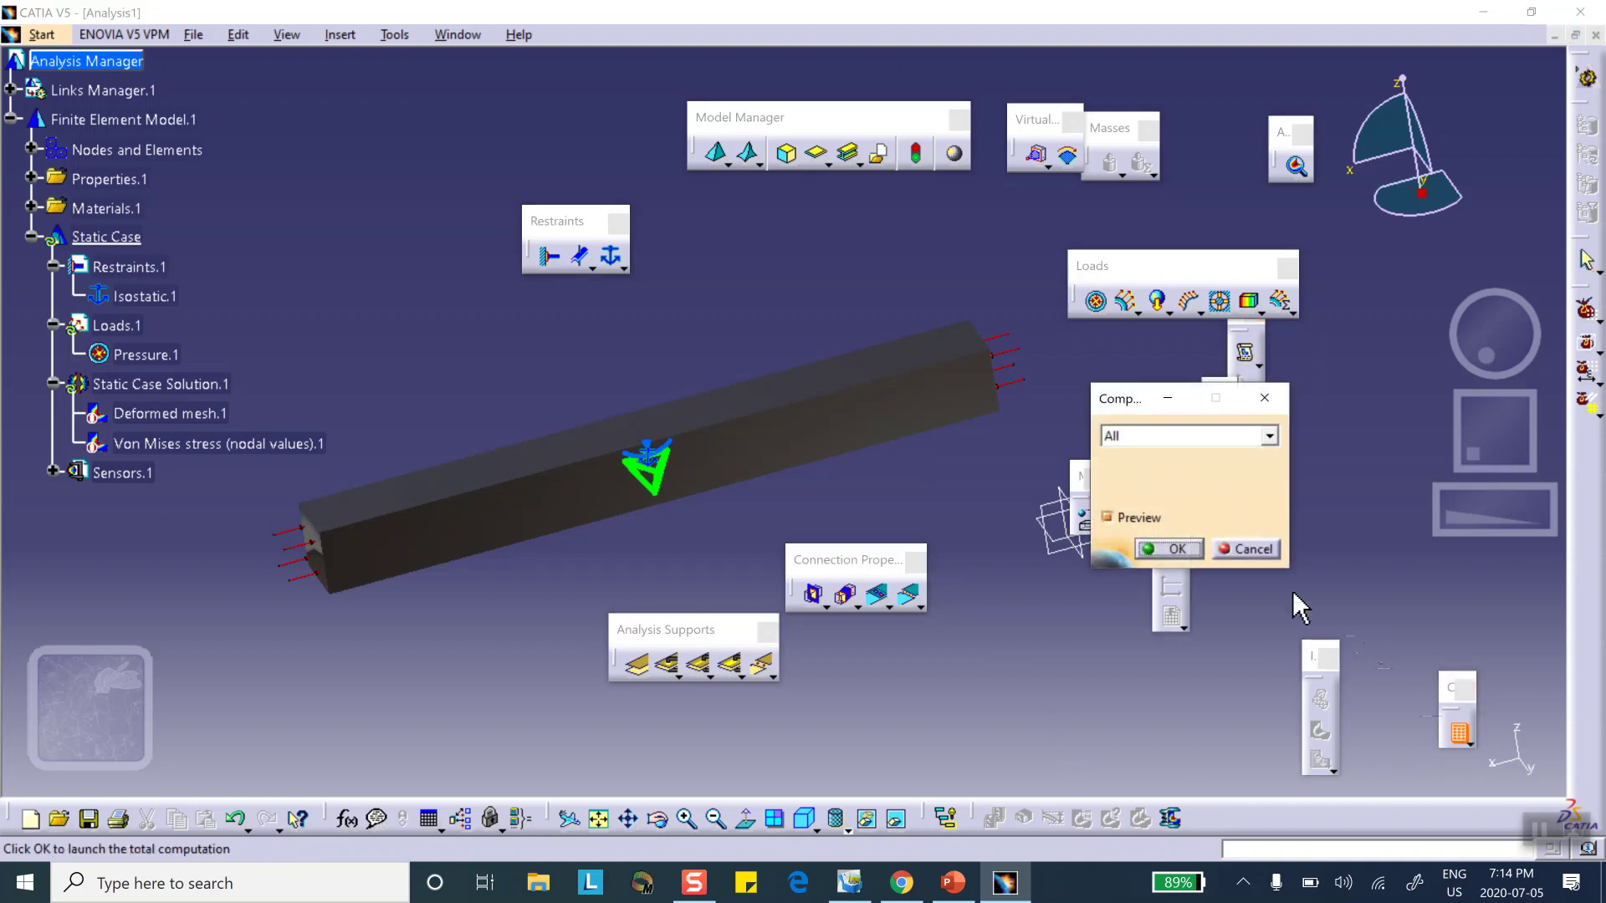
pyautogui.click(1177, 551)
pyautogui.click(1137, 488)
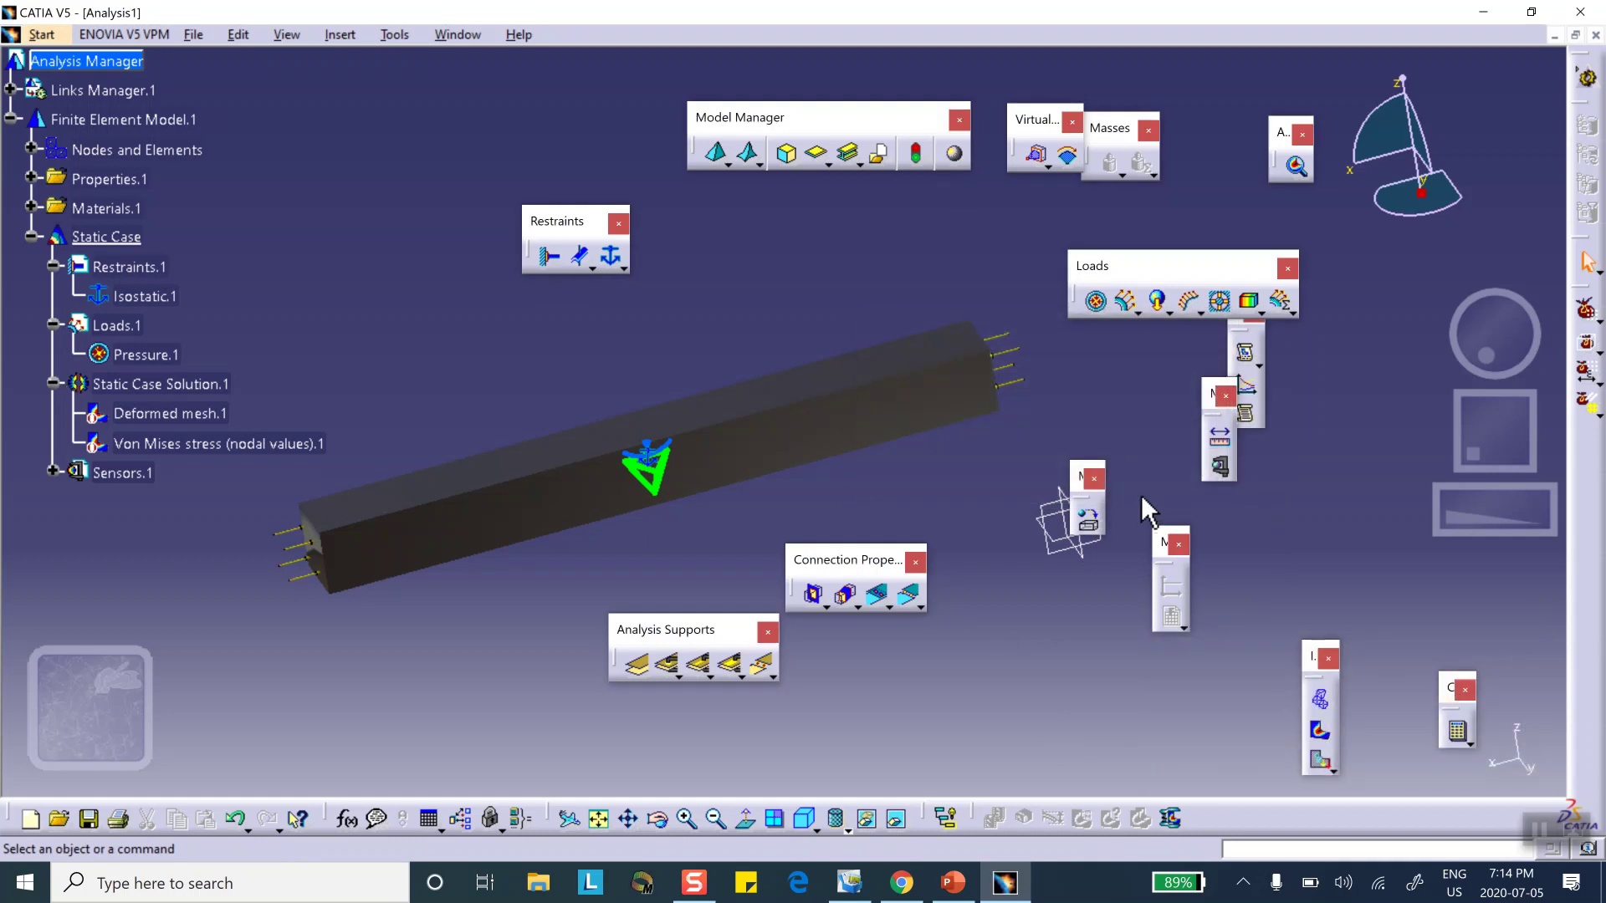
# Step: Activate the Von Mises stress image for the pressure-loaded solution
pyautogui.click(179, 442)
pyautogui.rightClick(179, 441)
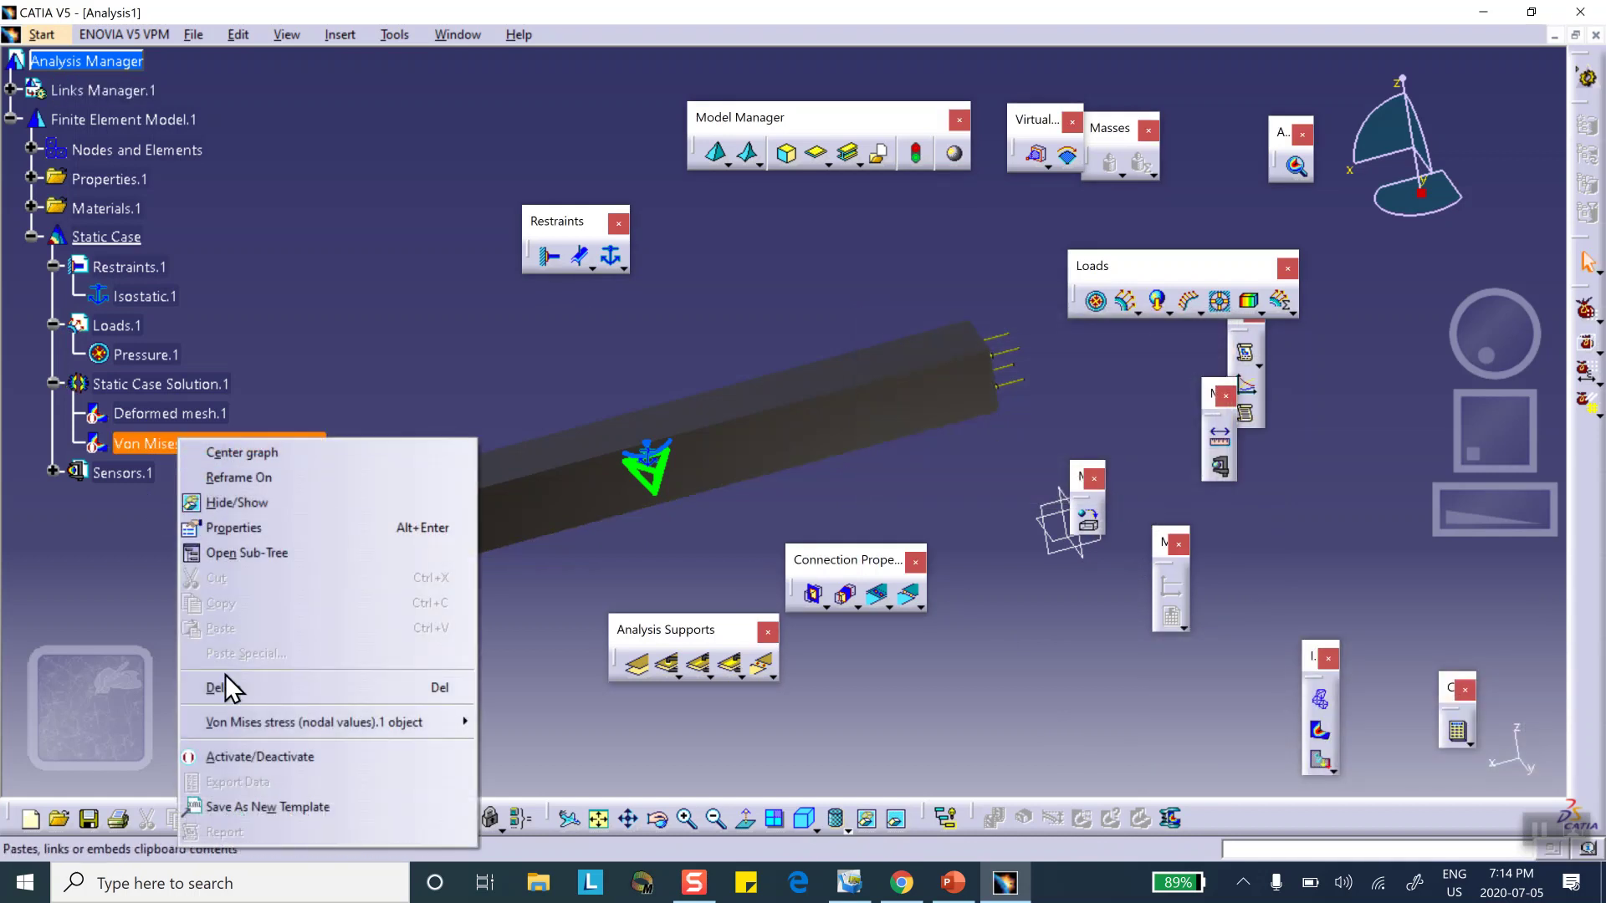
pyautogui.click(232, 756)
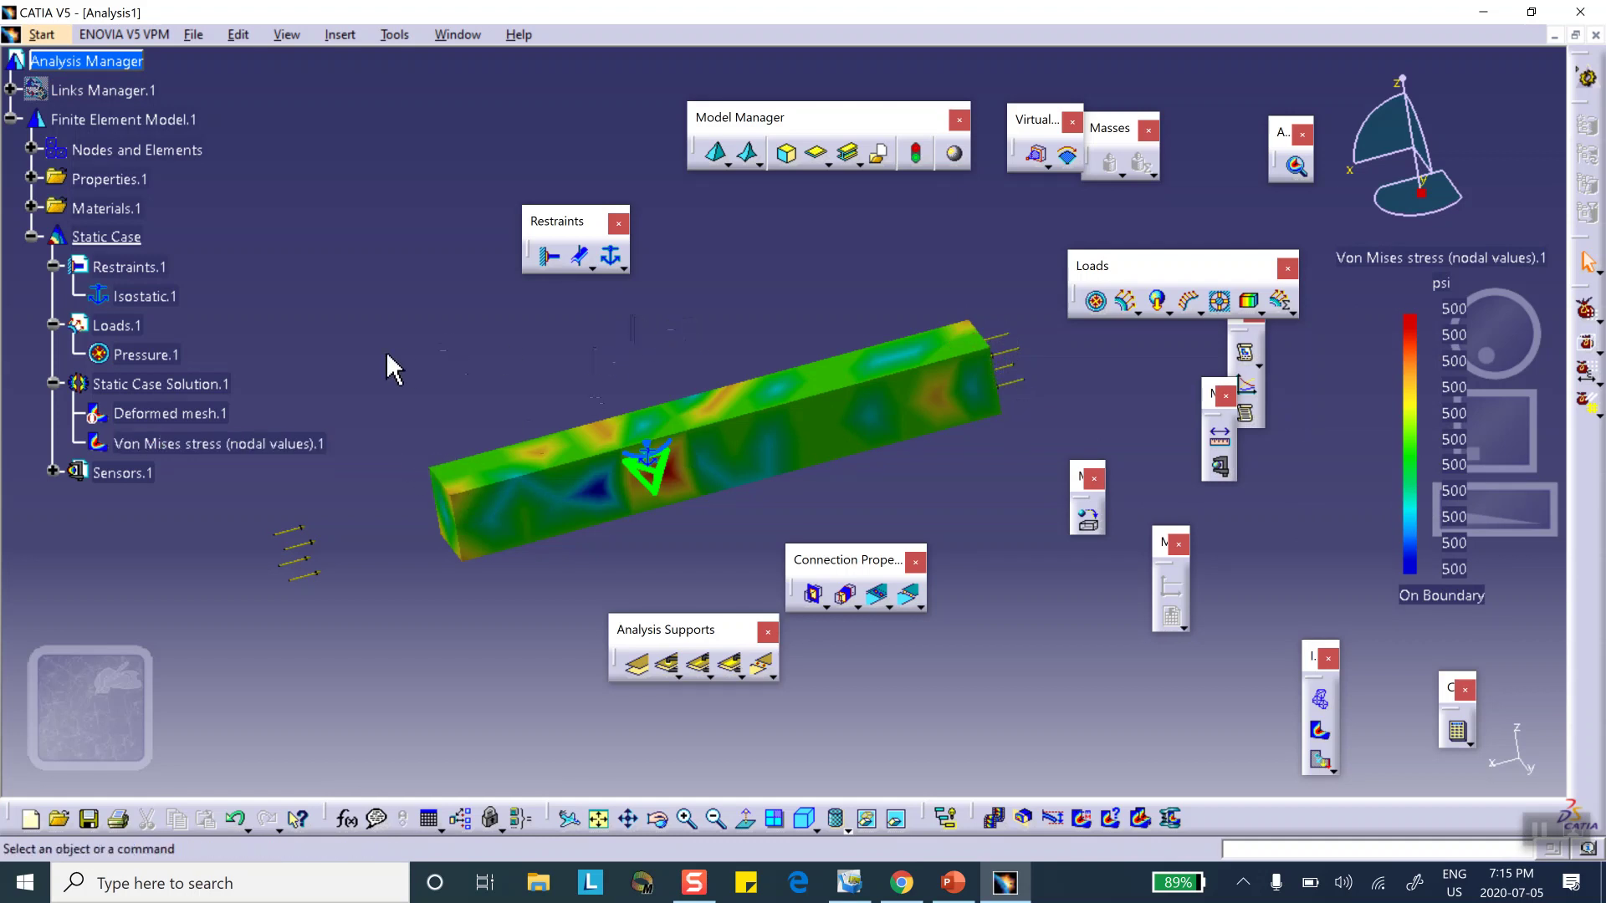
pyautogui.moveTo(393, 352); pyautogui.dragTo(487, 371, button='middle')
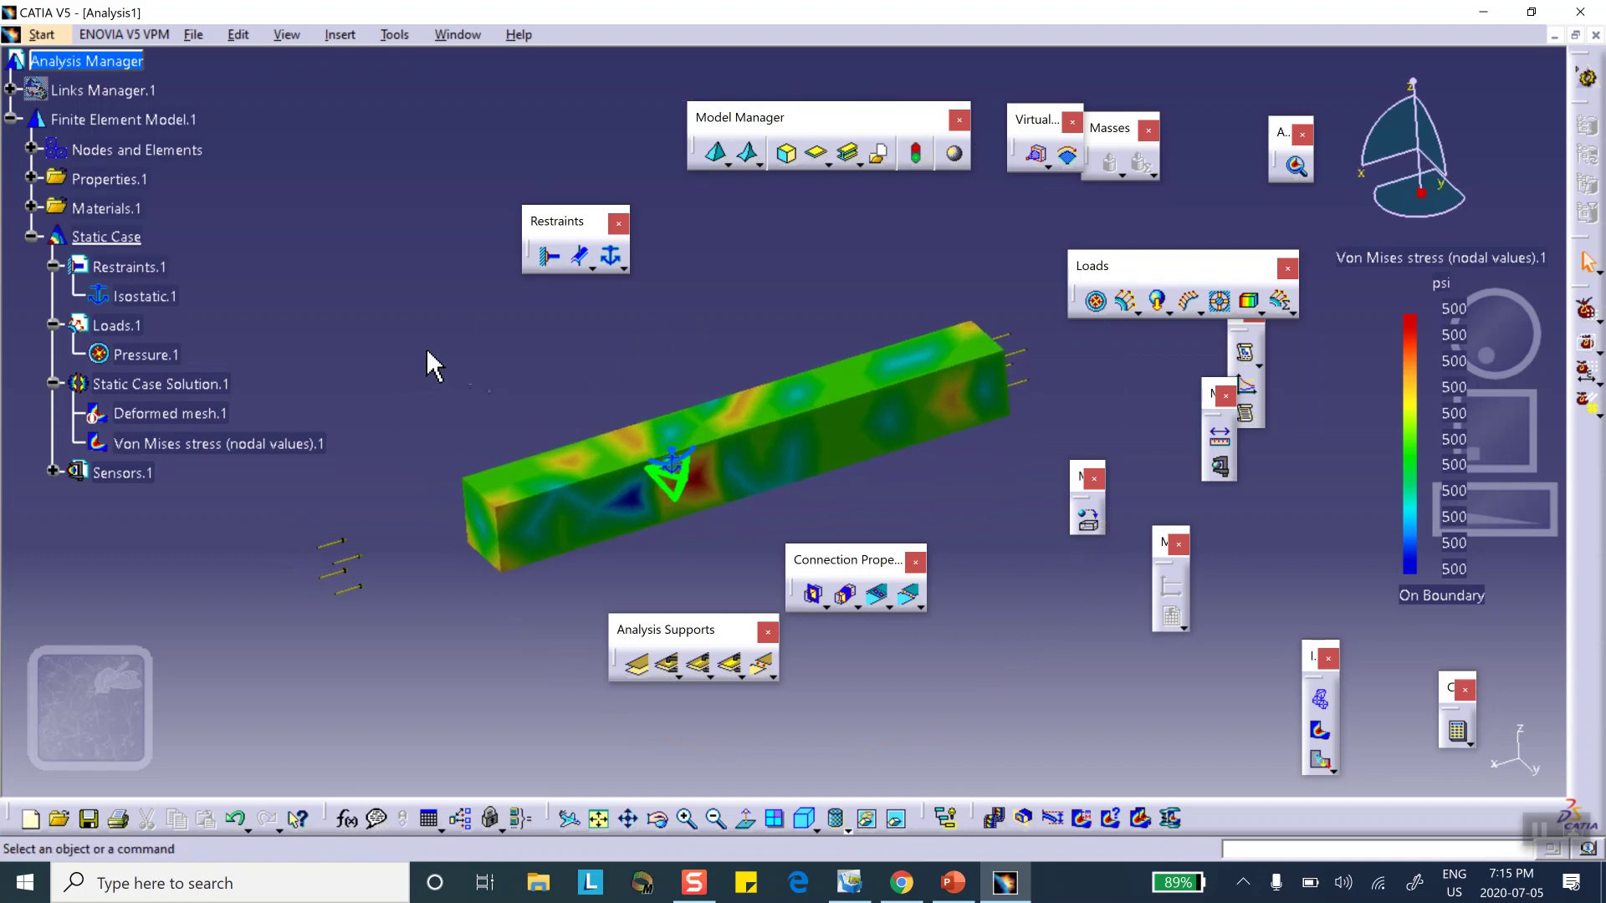
# Step: Visualize the isostatic restraint on the mesh and examine the restrained corner nodes at both ends of the block
pyautogui.rightClick(147, 298)
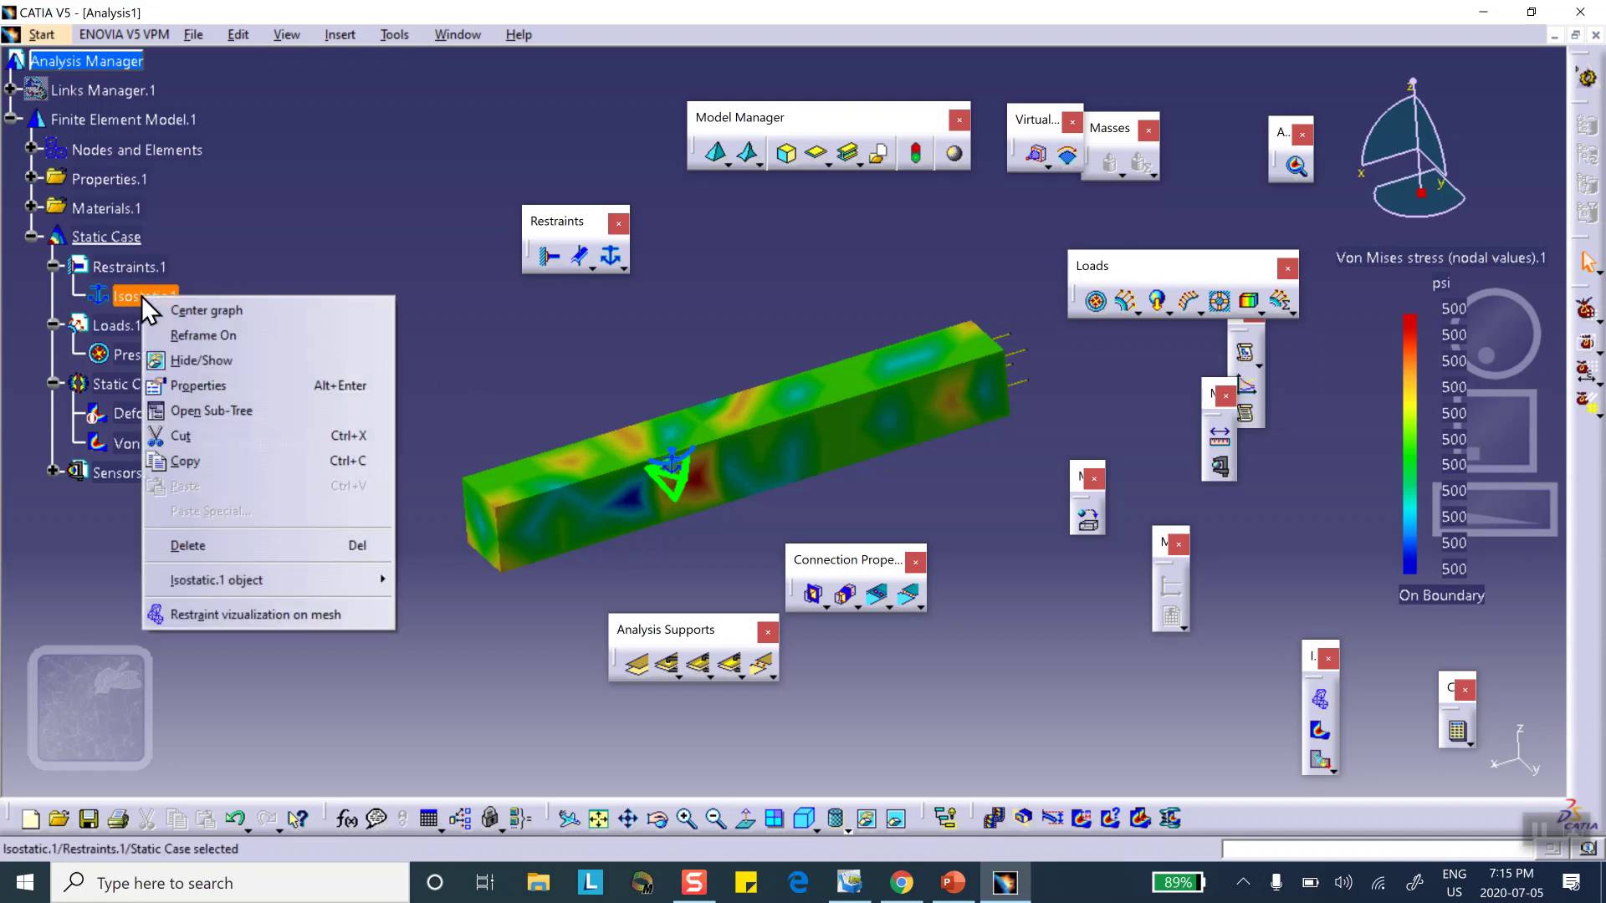
pyautogui.click(204, 617)
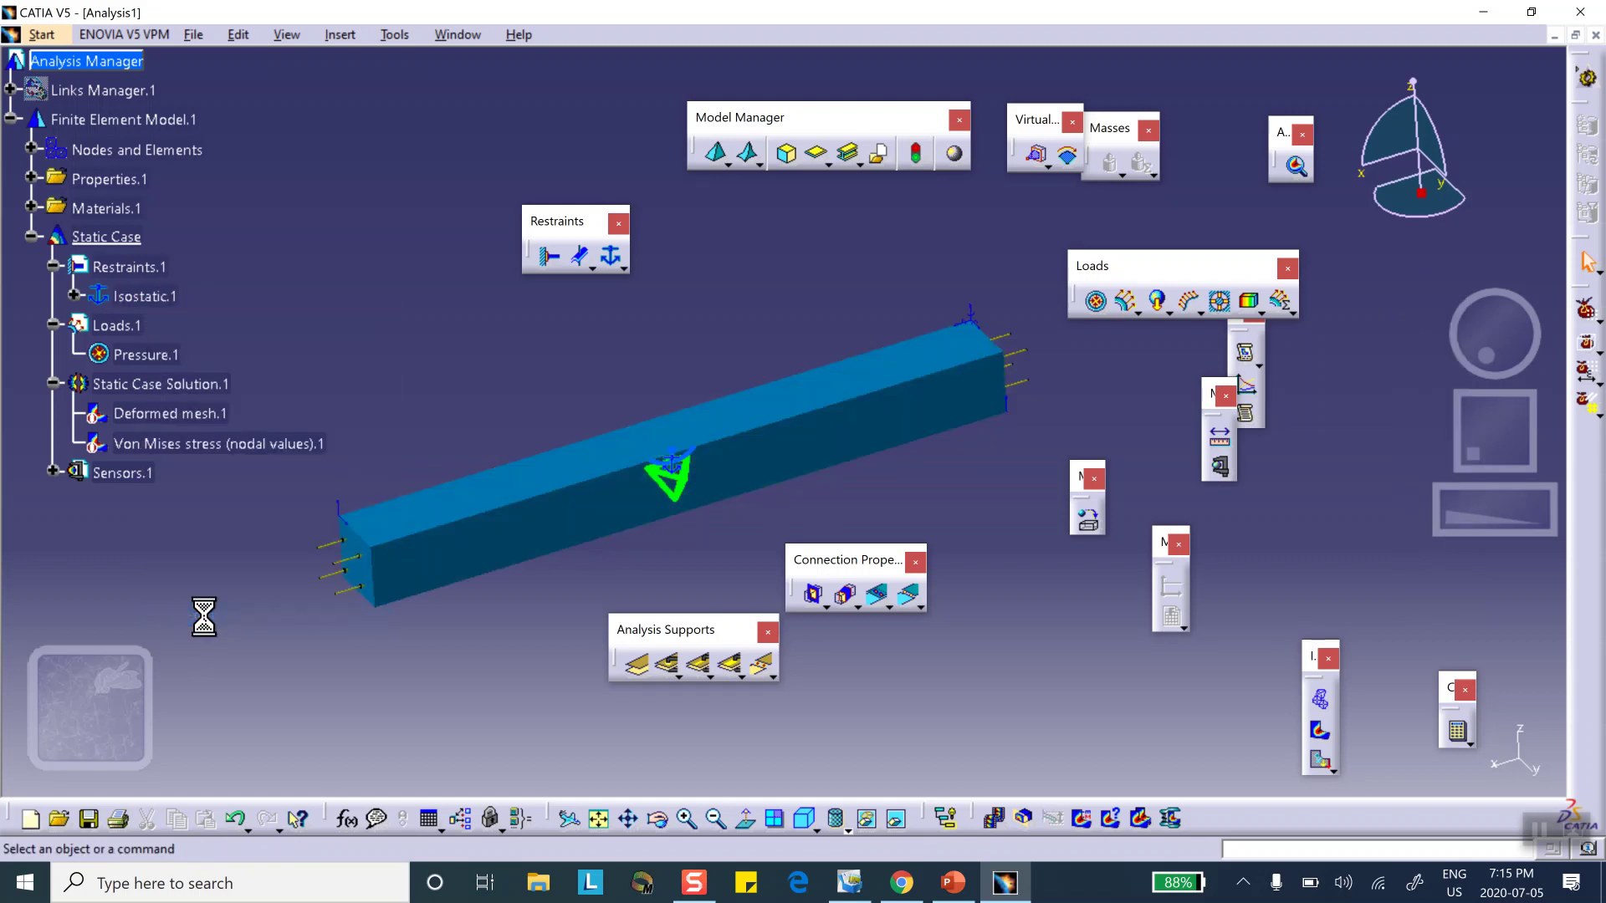
pyautogui.moveTo(491, 512)
pyautogui.mouseDown(button='middle')
pyautogui.moveTo(459, 527)
pyautogui.moveTo(455, 496)
pyautogui.moveTo(479, 490)
pyautogui.mouseUp(button='middle')
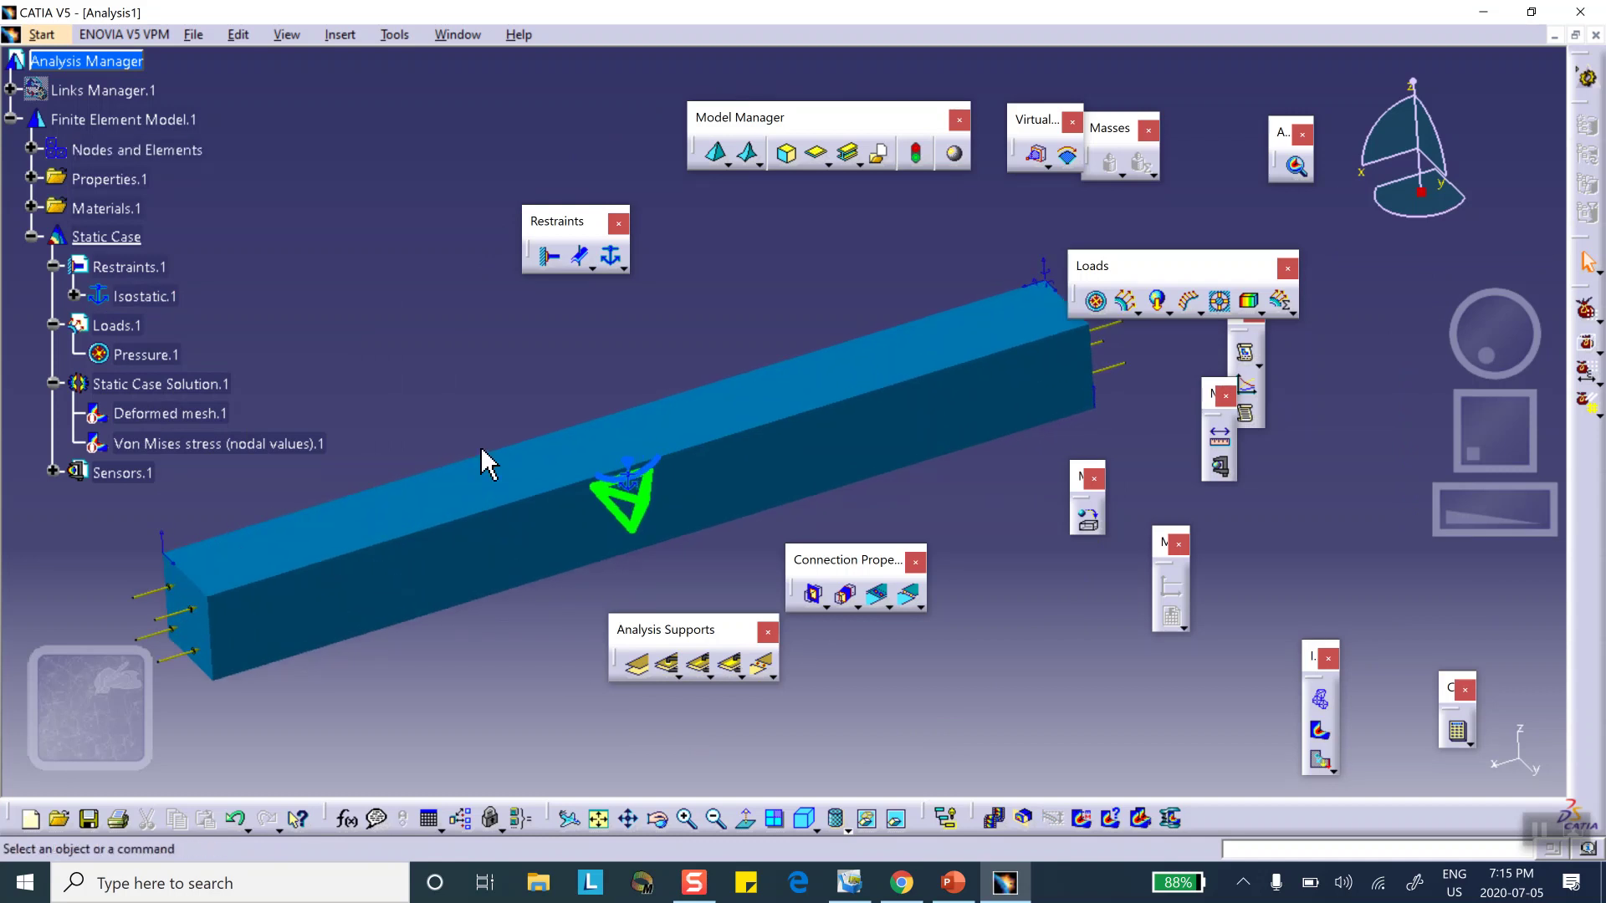
pyautogui.moveTo(460, 419)
pyautogui.mouseDown(button='middle')
pyautogui.moveTo(710, 413)
pyautogui.moveTo(667, 380)
pyautogui.moveTo(416, 495)
pyautogui.moveTo(376, 487)
pyautogui.mouseUp(button='middle')
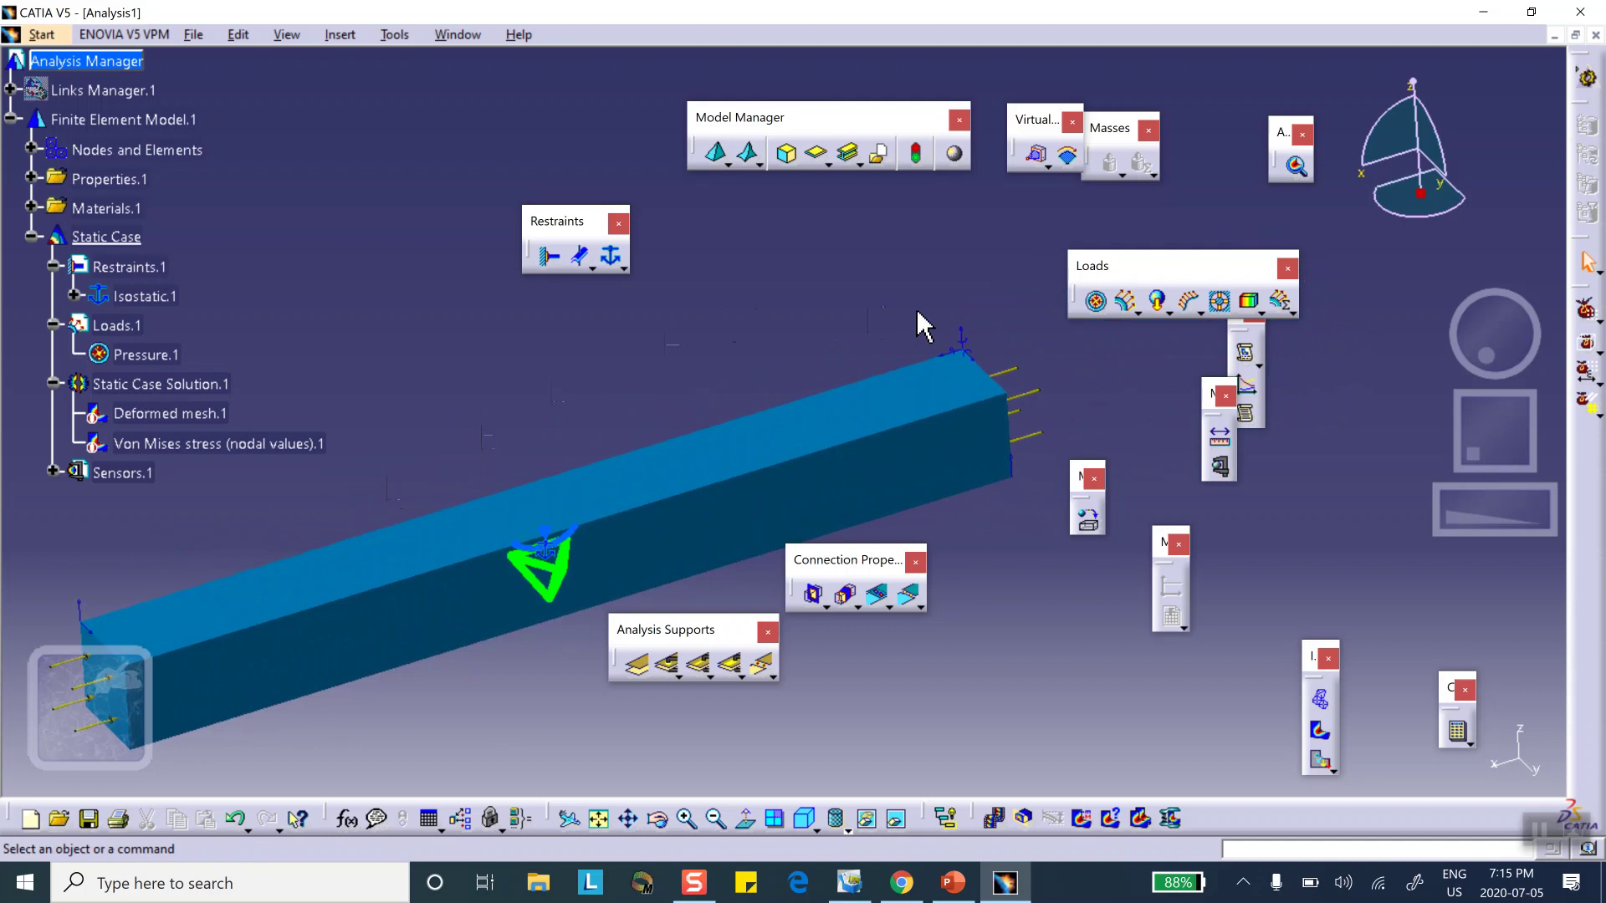
pyautogui.moveTo(982, 347); pyautogui.dragTo(974, 314, button='middle')
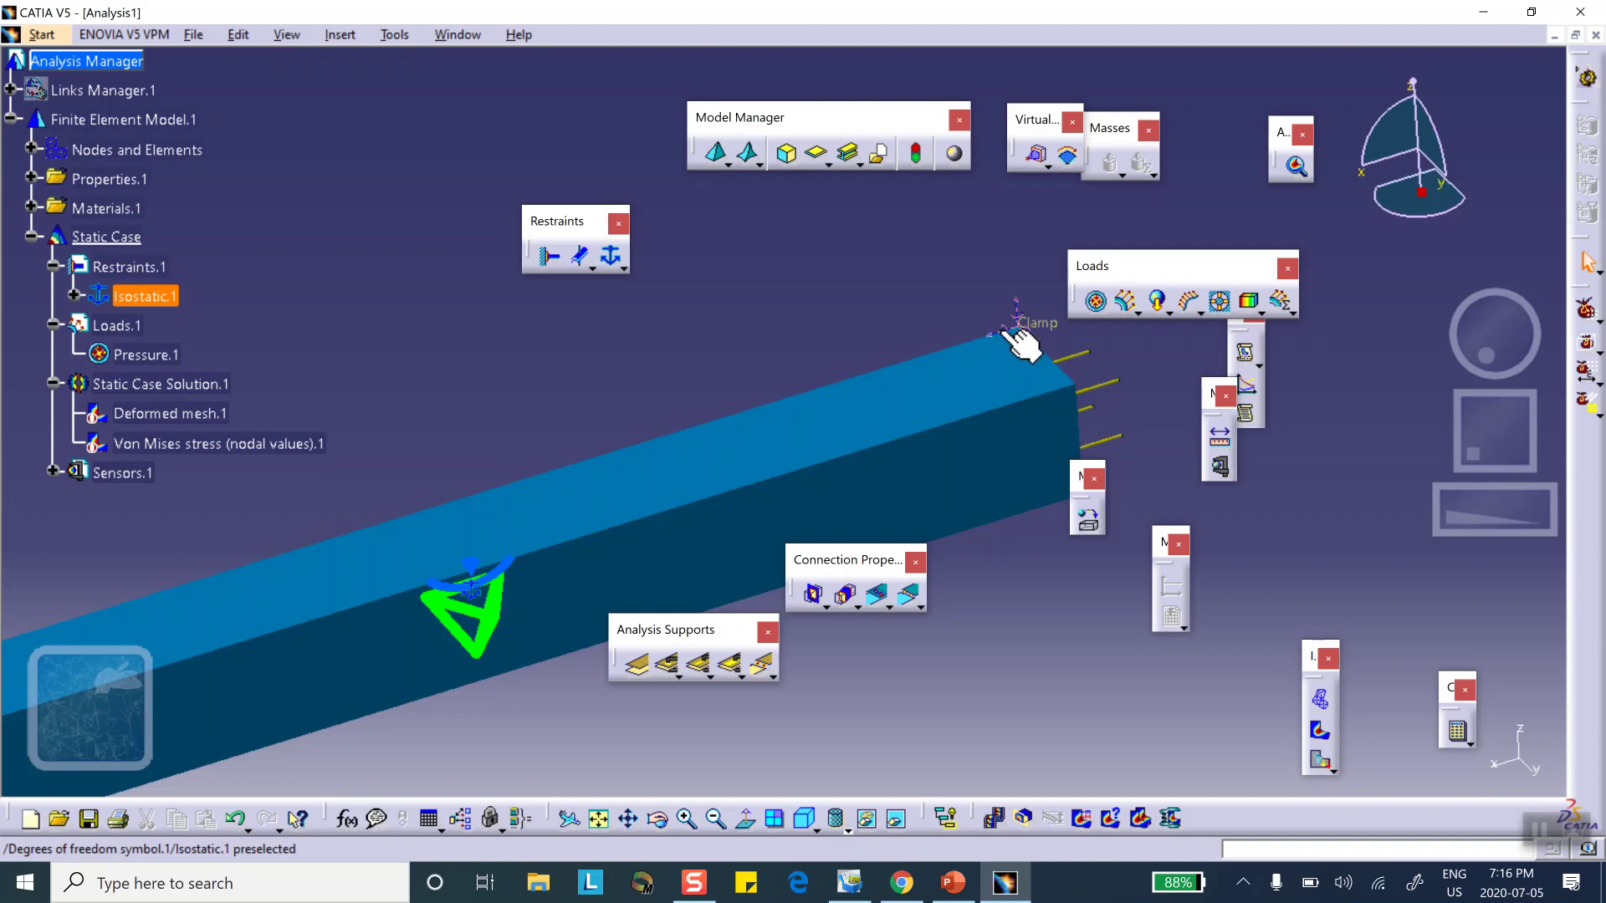
pyautogui.moveTo(764, 380); pyautogui.dragTo(514, 434, button='middle')
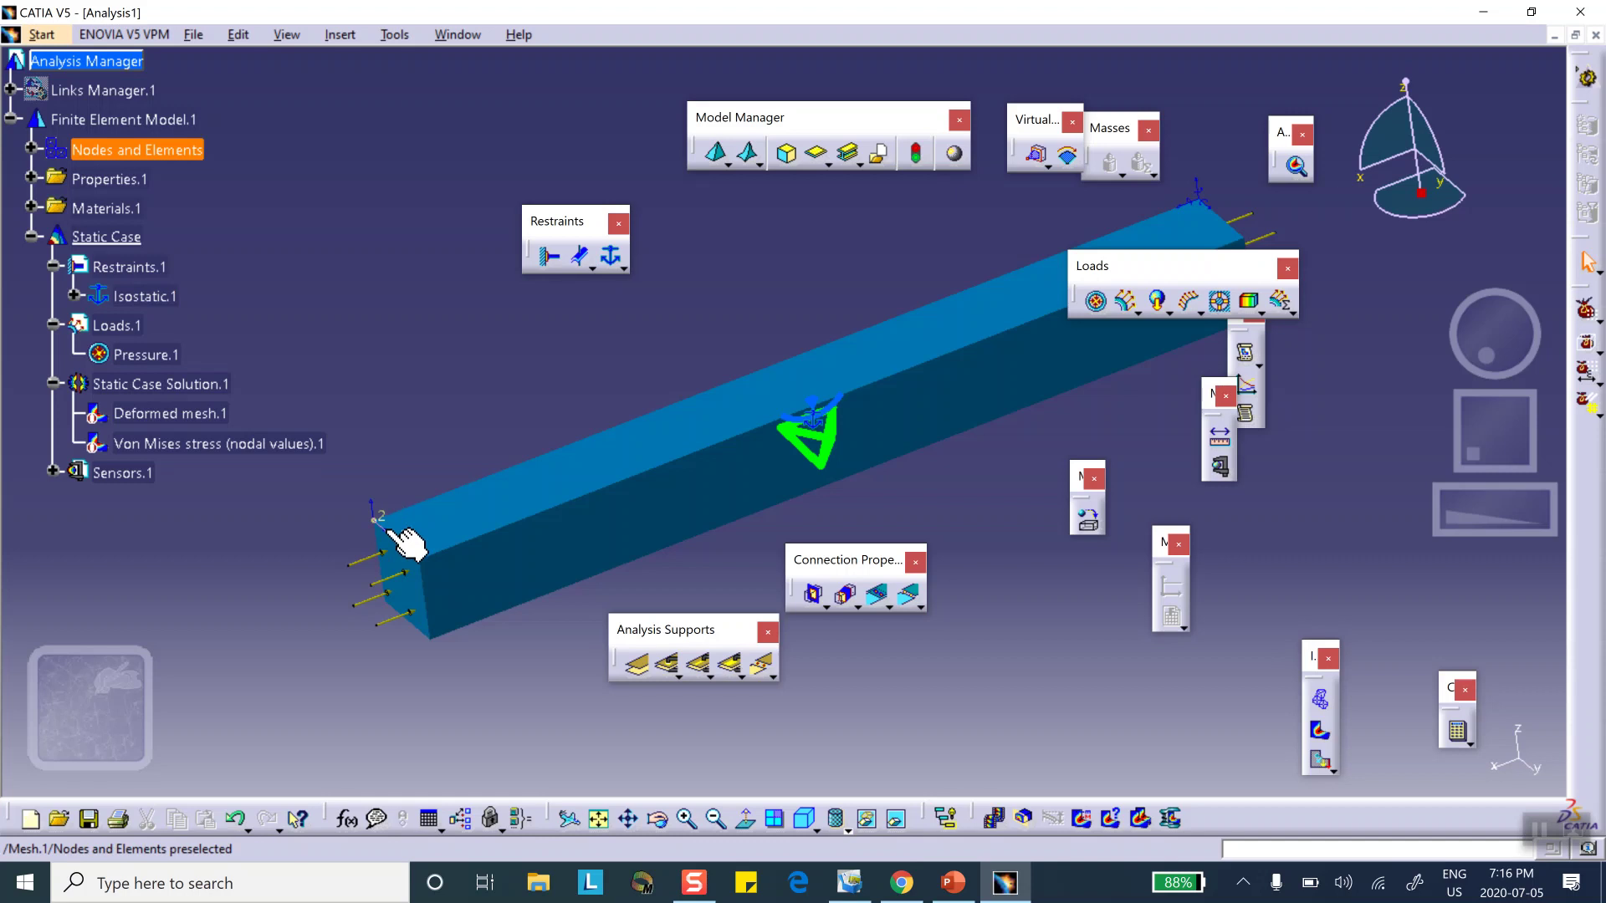
pyautogui.moveTo(462, 562); pyautogui.dragTo(892, 455, button='middle')
pyautogui.moveTo(488, 494); pyautogui.dragTo(711, 504, button='middle')
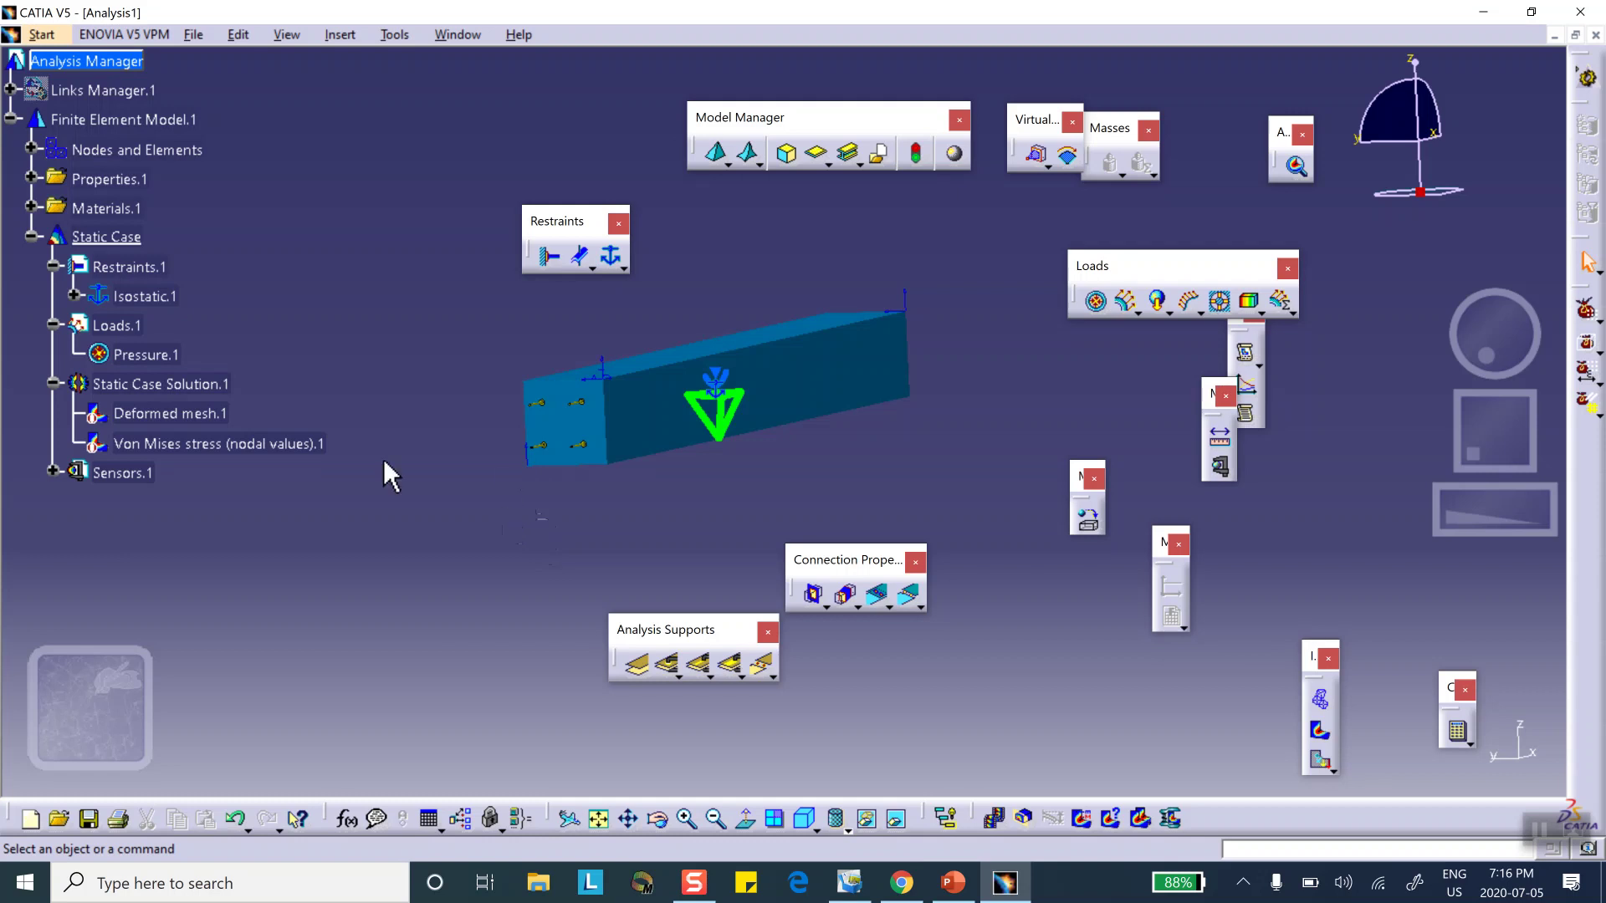
# Step: Delete the isostatic restraint from the static case
pyautogui.click(73, 296)
pyautogui.click(72, 296)
pyautogui.rightClick(220, 443)
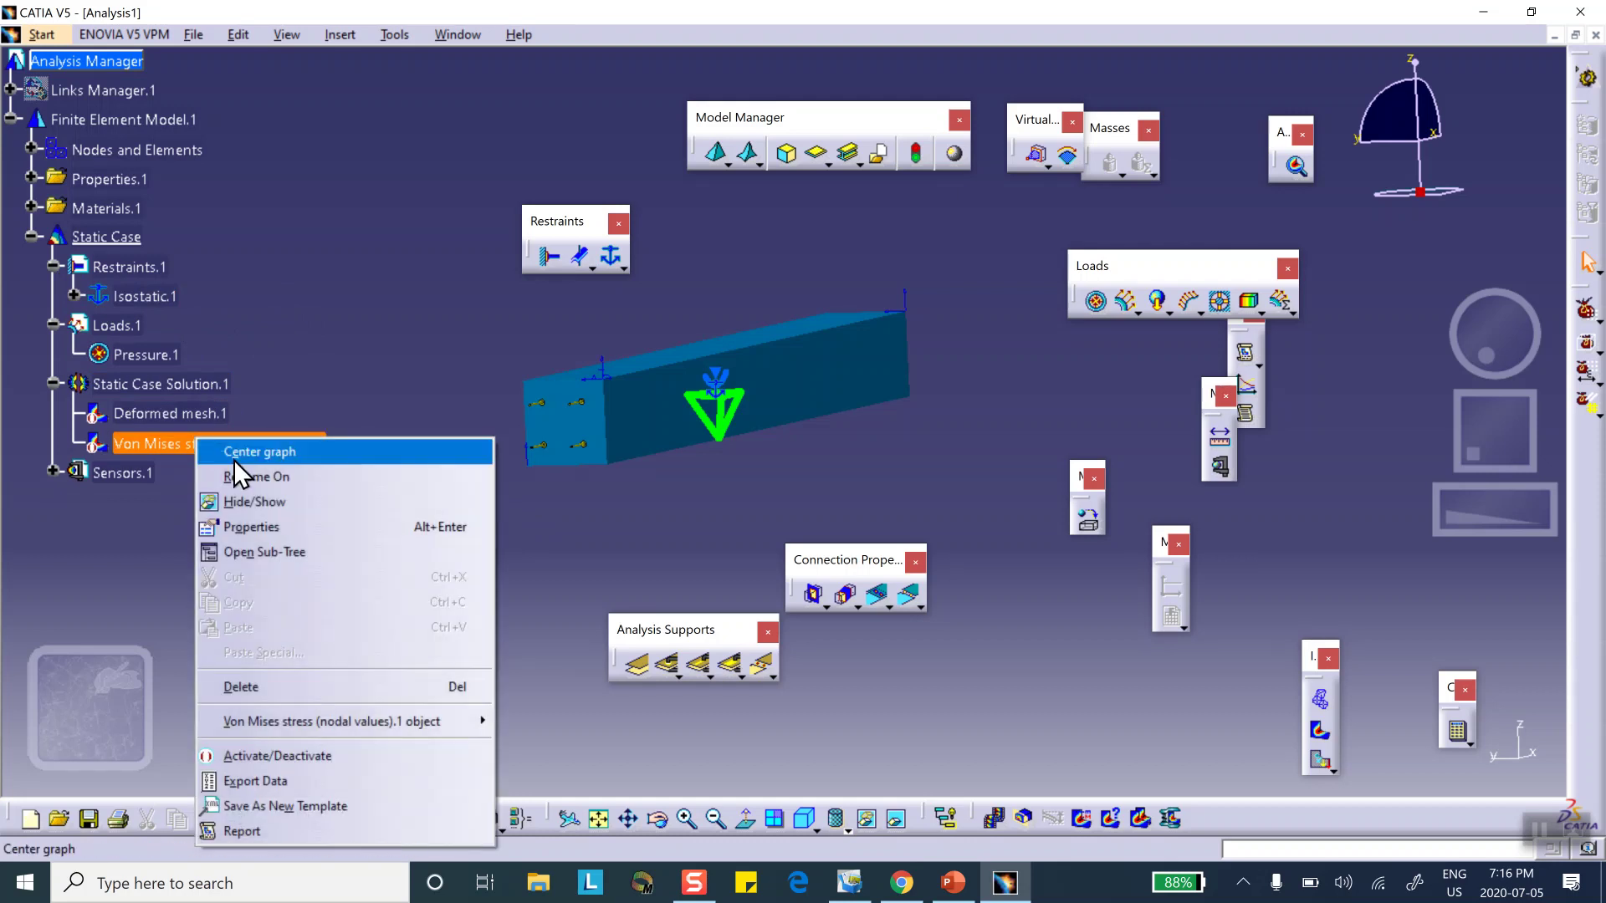
pyautogui.click(149, 294)
pyautogui.rightClick(127, 296)
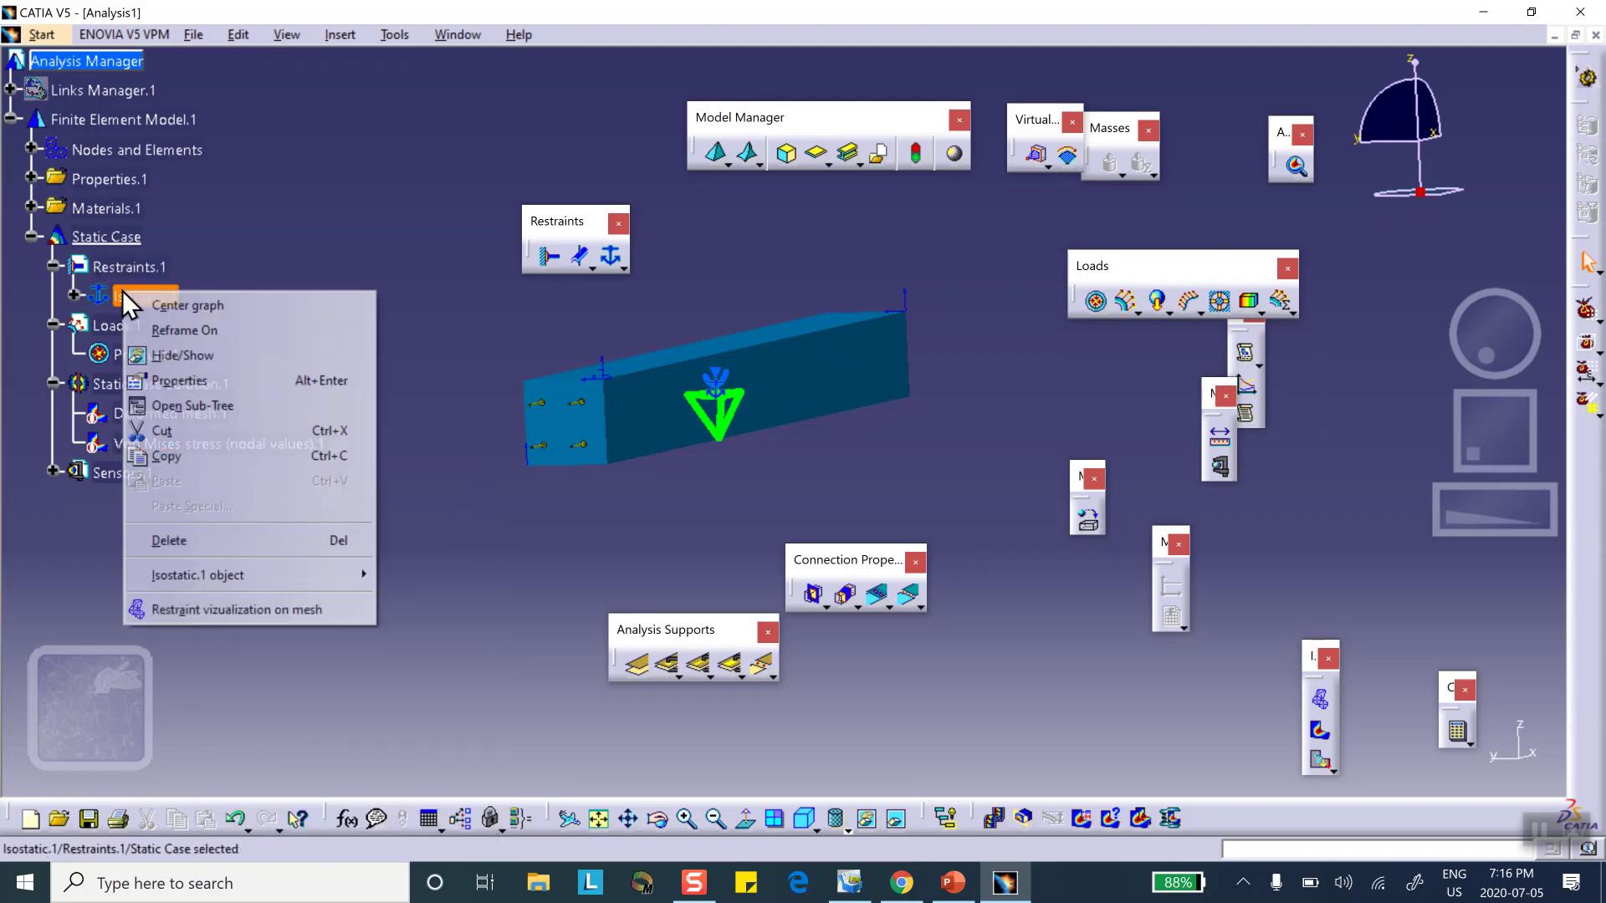
pyautogui.click(203, 543)
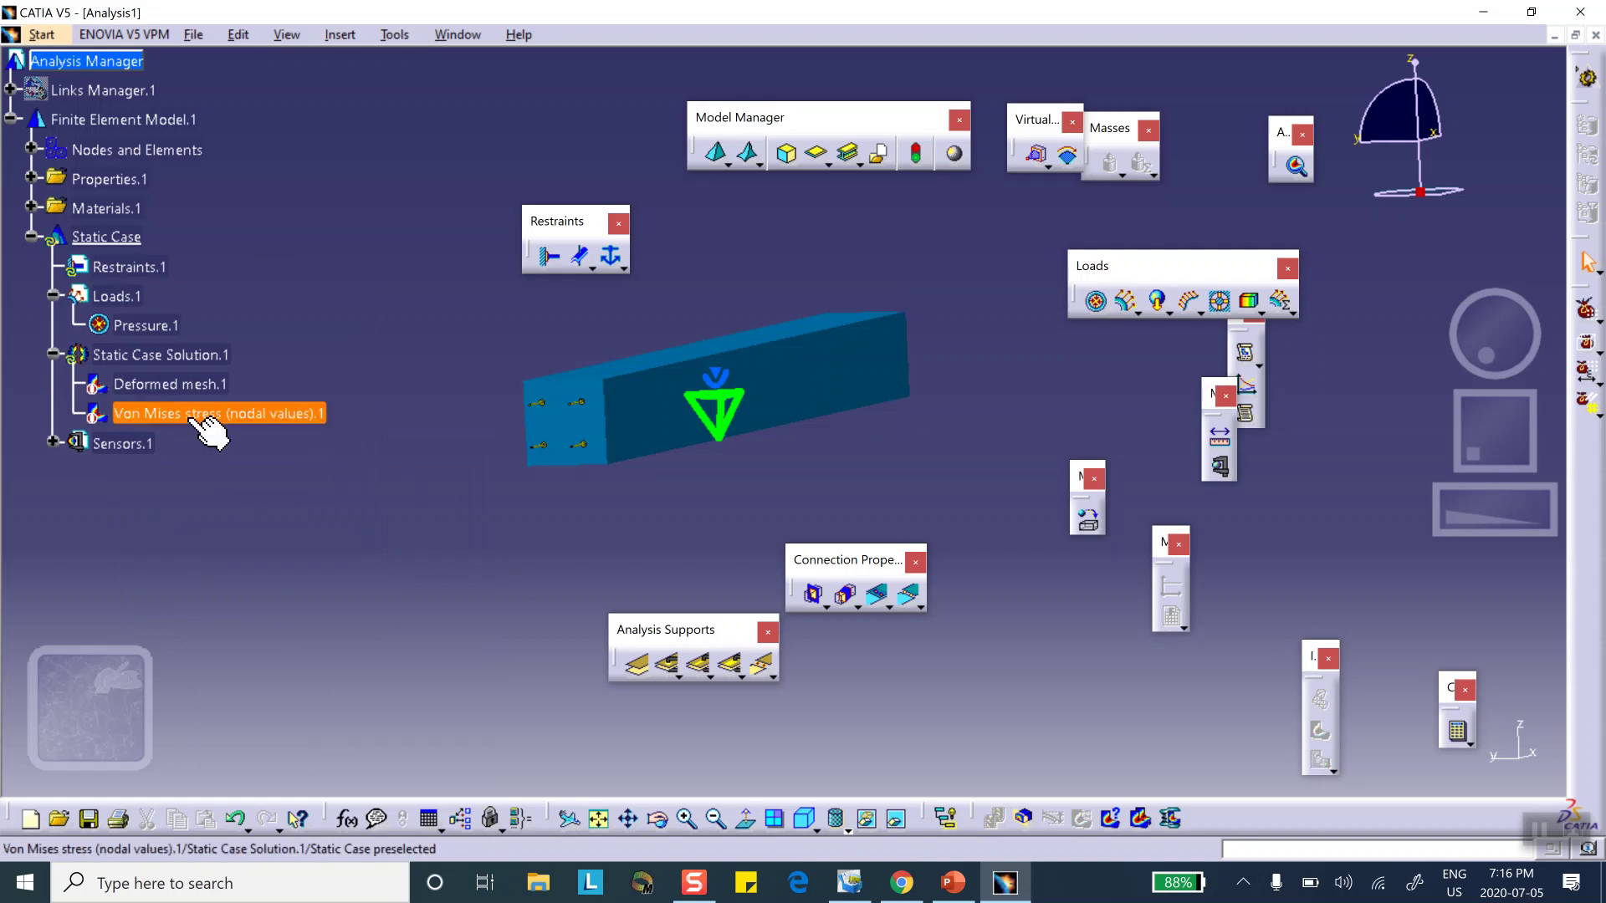
# Step: Deactivate the mesh image listed under Nodes and Elements
pyautogui.moveTo(494, 373); pyautogui.dragTo(460, 341, button='middle')
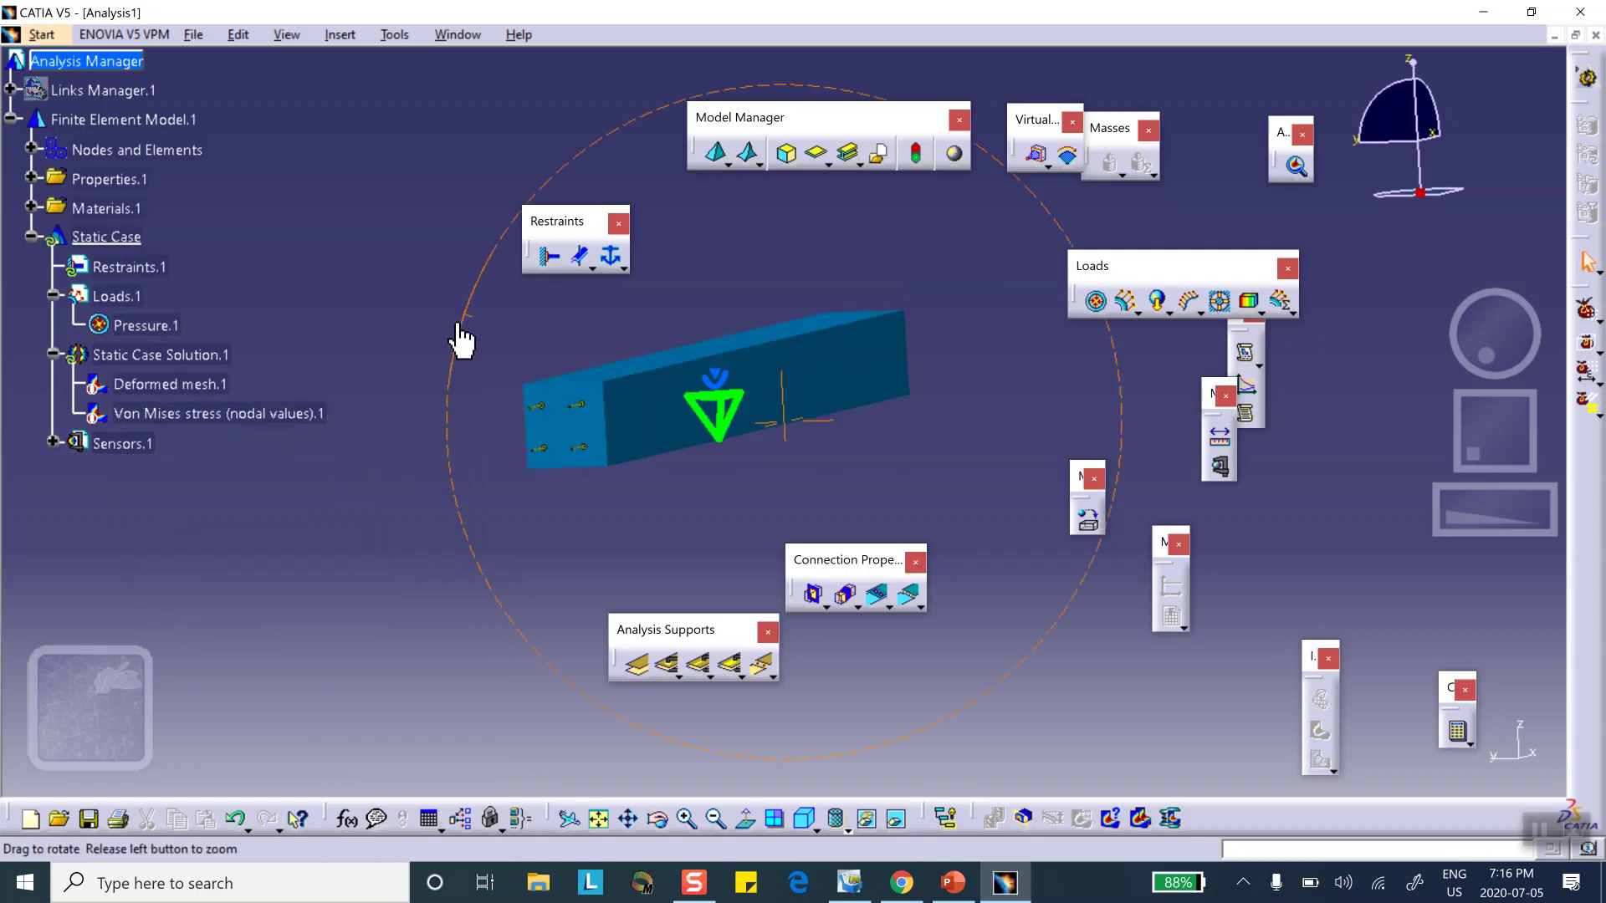
pyautogui.scroll(-3, 101, 223)
pyautogui.scroll(3, 229, 258)
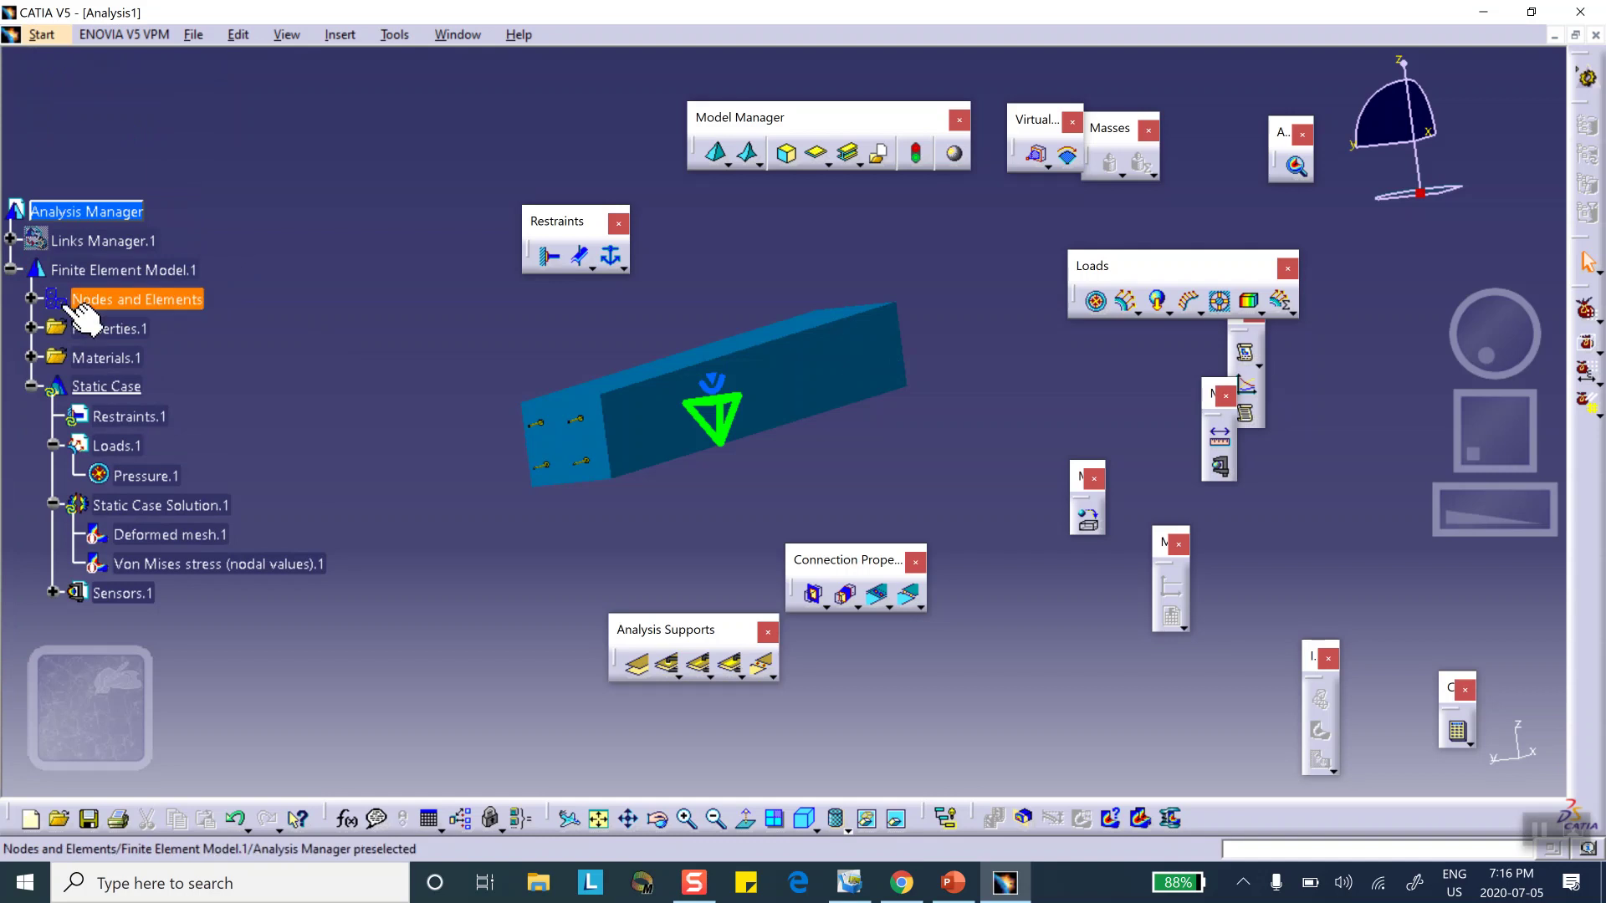
pyautogui.click(30, 298)
pyautogui.rightClick(112, 358)
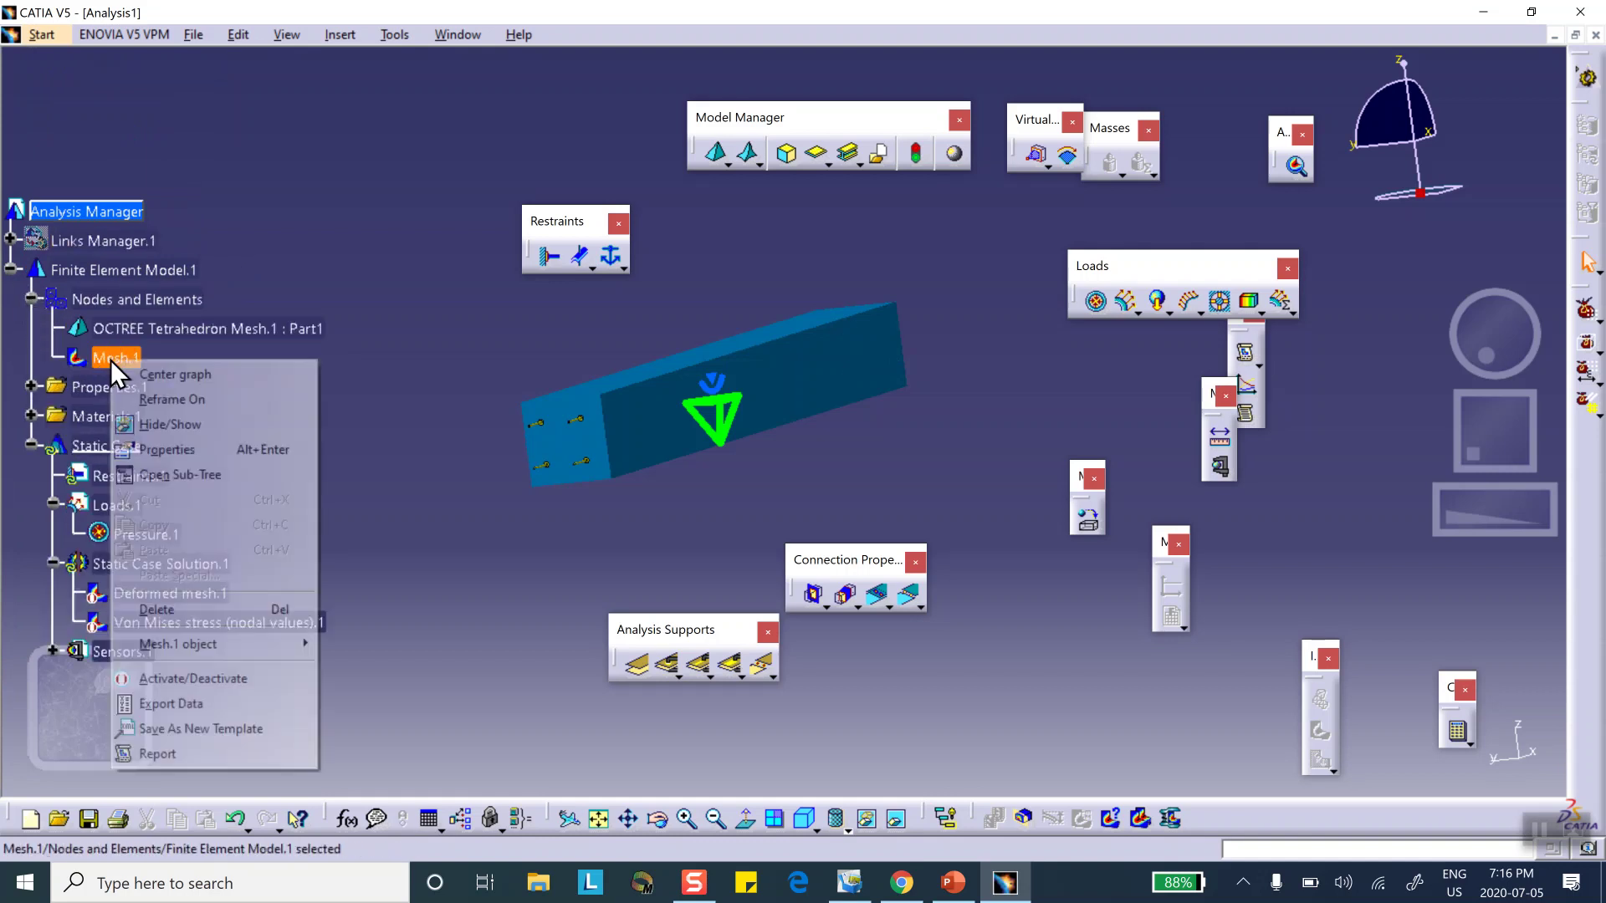
pyautogui.click(223, 674)
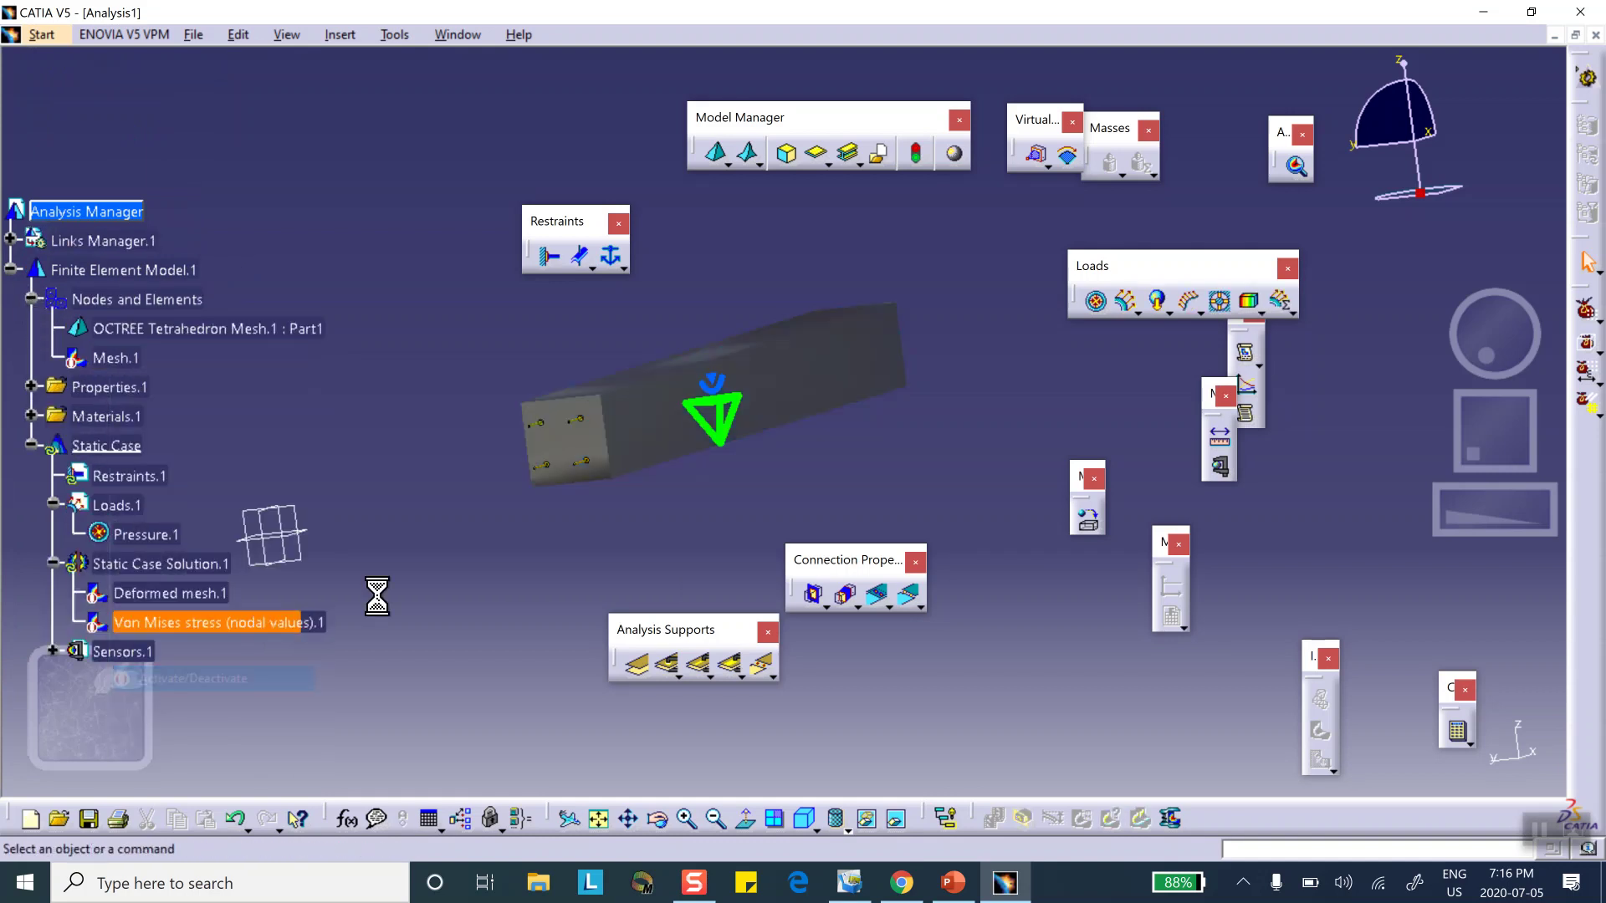
# Step: Render the block in a shaded view mode with visible edges, showing one end face and the long upper face
pyautogui.click(819, 828)
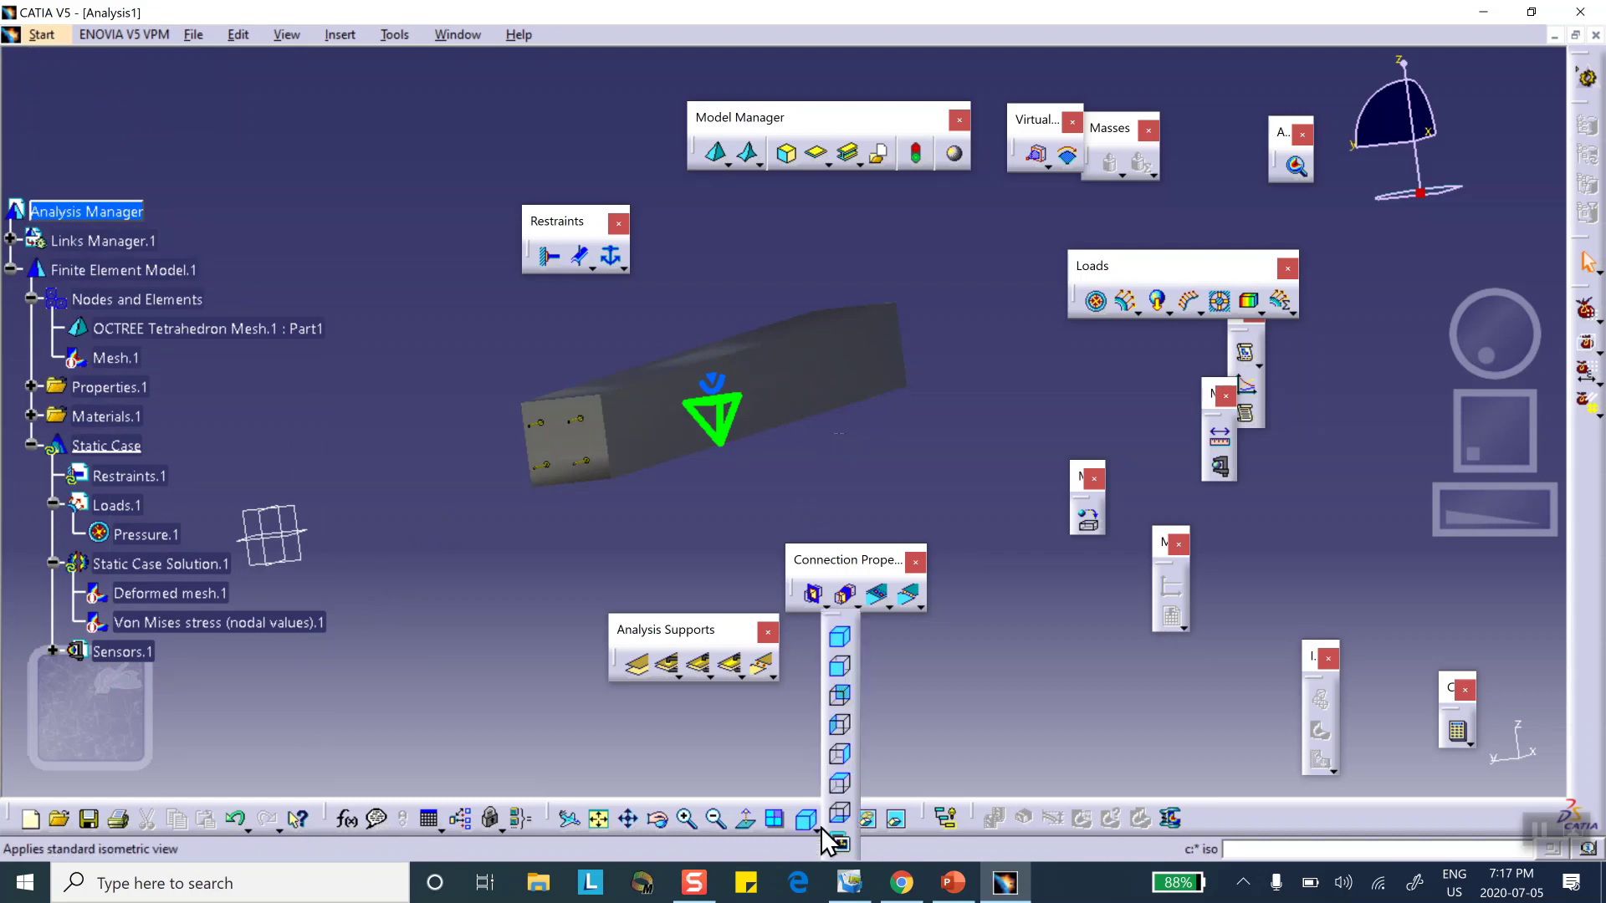
pyautogui.click(837, 821)
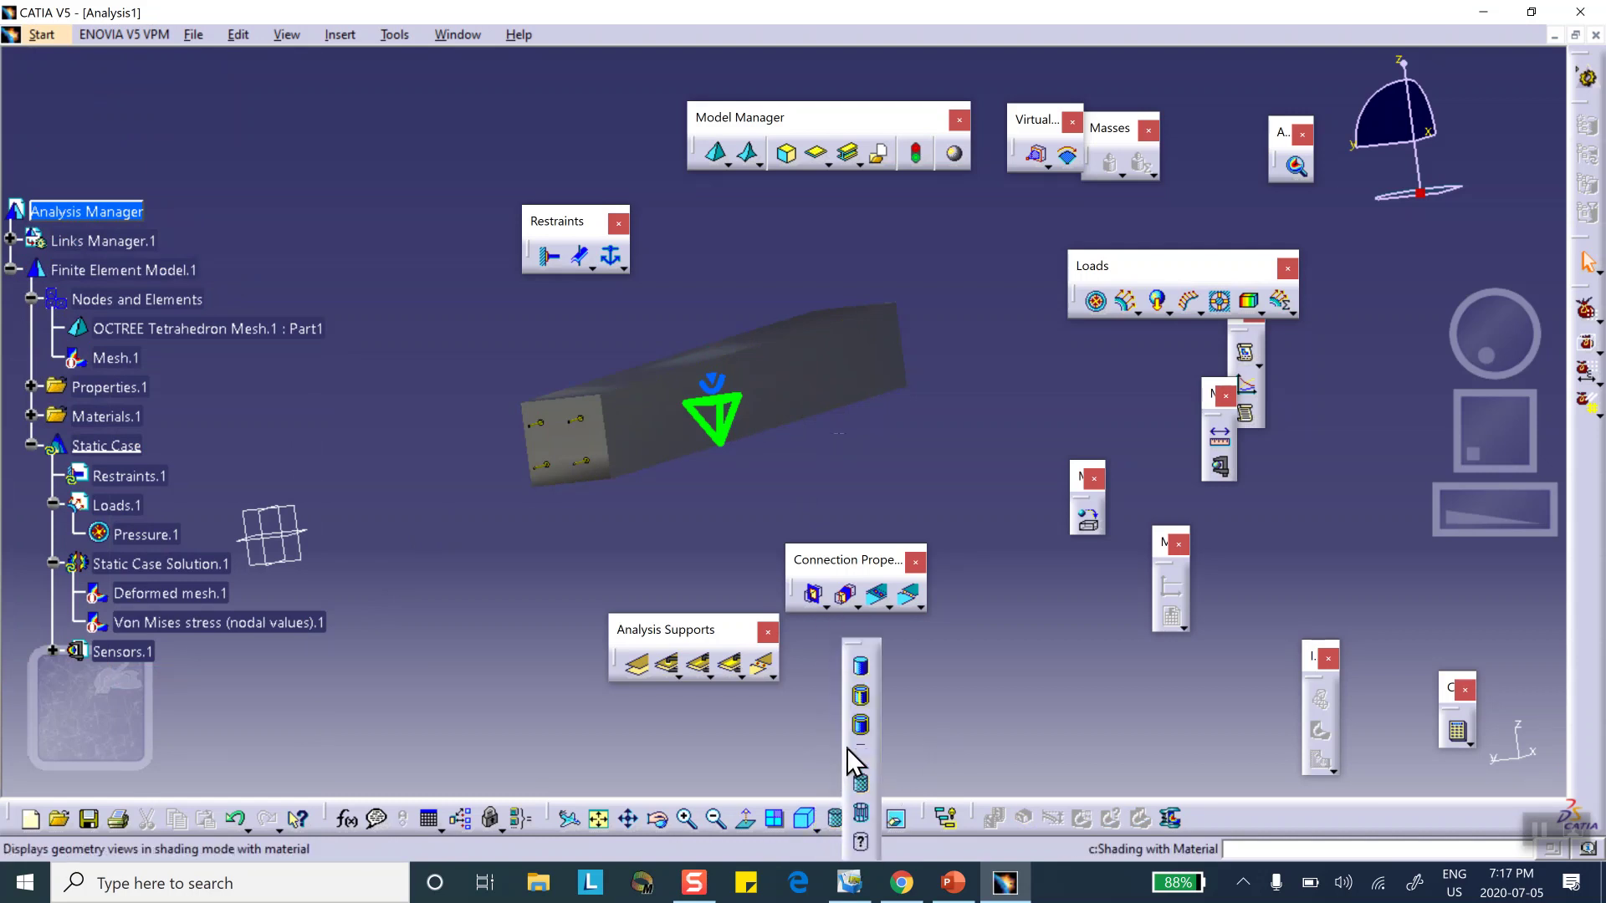
pyautogui.click(862, 726)
pyautogui.moveTo(817, 444)
pyautogui.mouseDown(button='middle')
pyautogui.moveTo(825, 484)
pyautogui.moveTo(762, 522)
pyautogui.moveTo(761, 502)
pyautogui.moveTo(914, 494)
pyautogui.moveTo(941, 538)
pyautogui.mouseUp(button='middle')
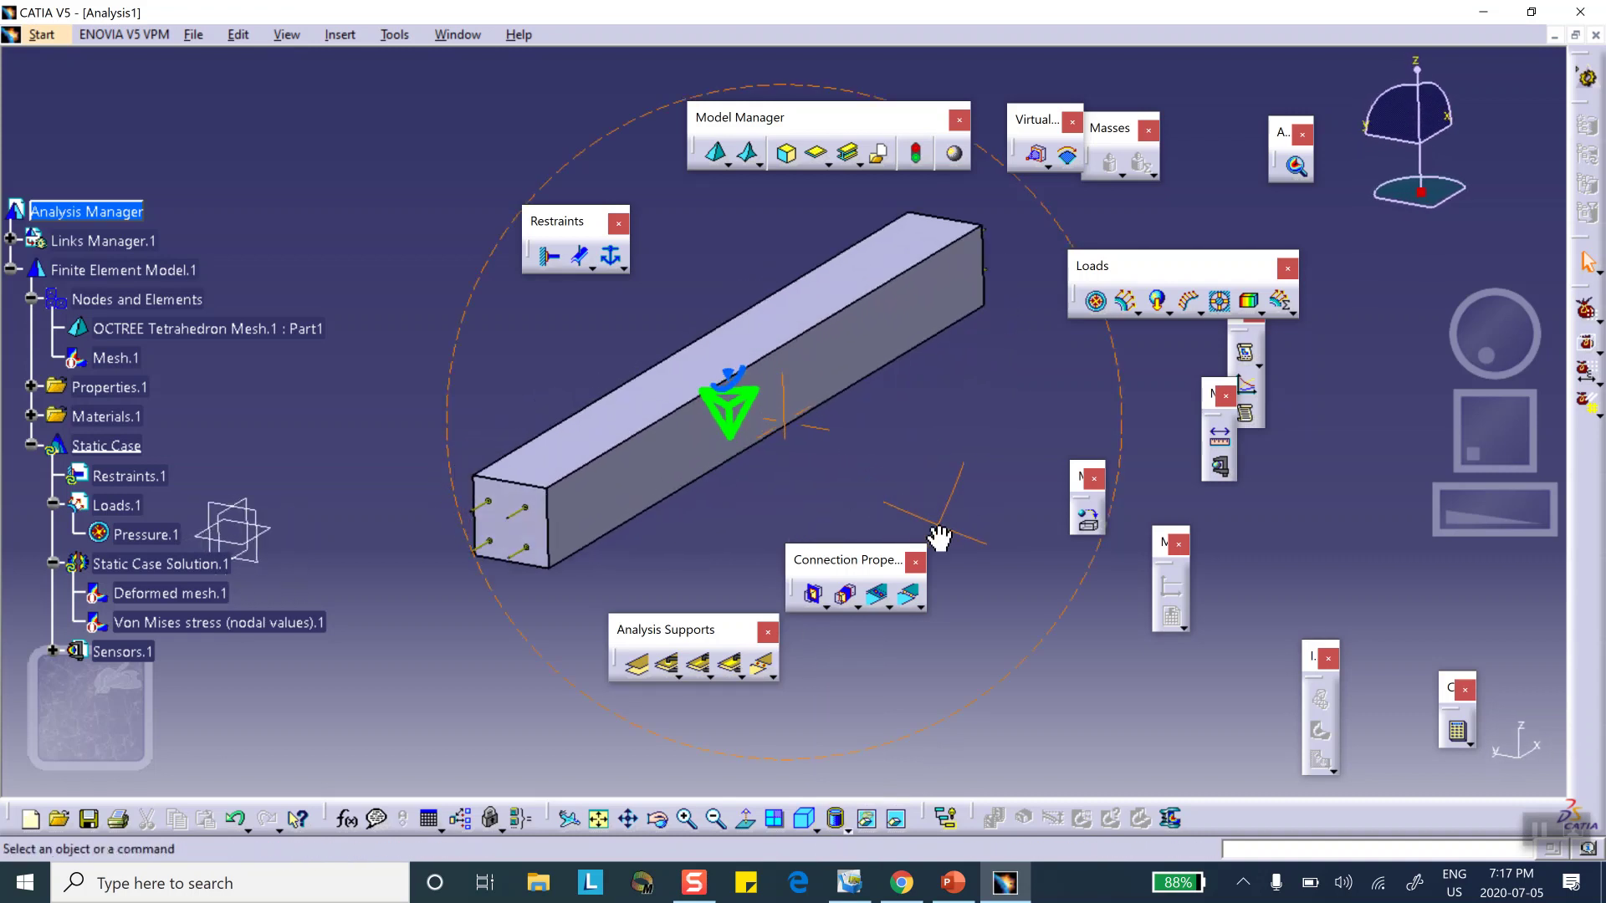
pyautogui.moveTo(943, 477); pyautogui.dragTo(865, 527, button='middle')
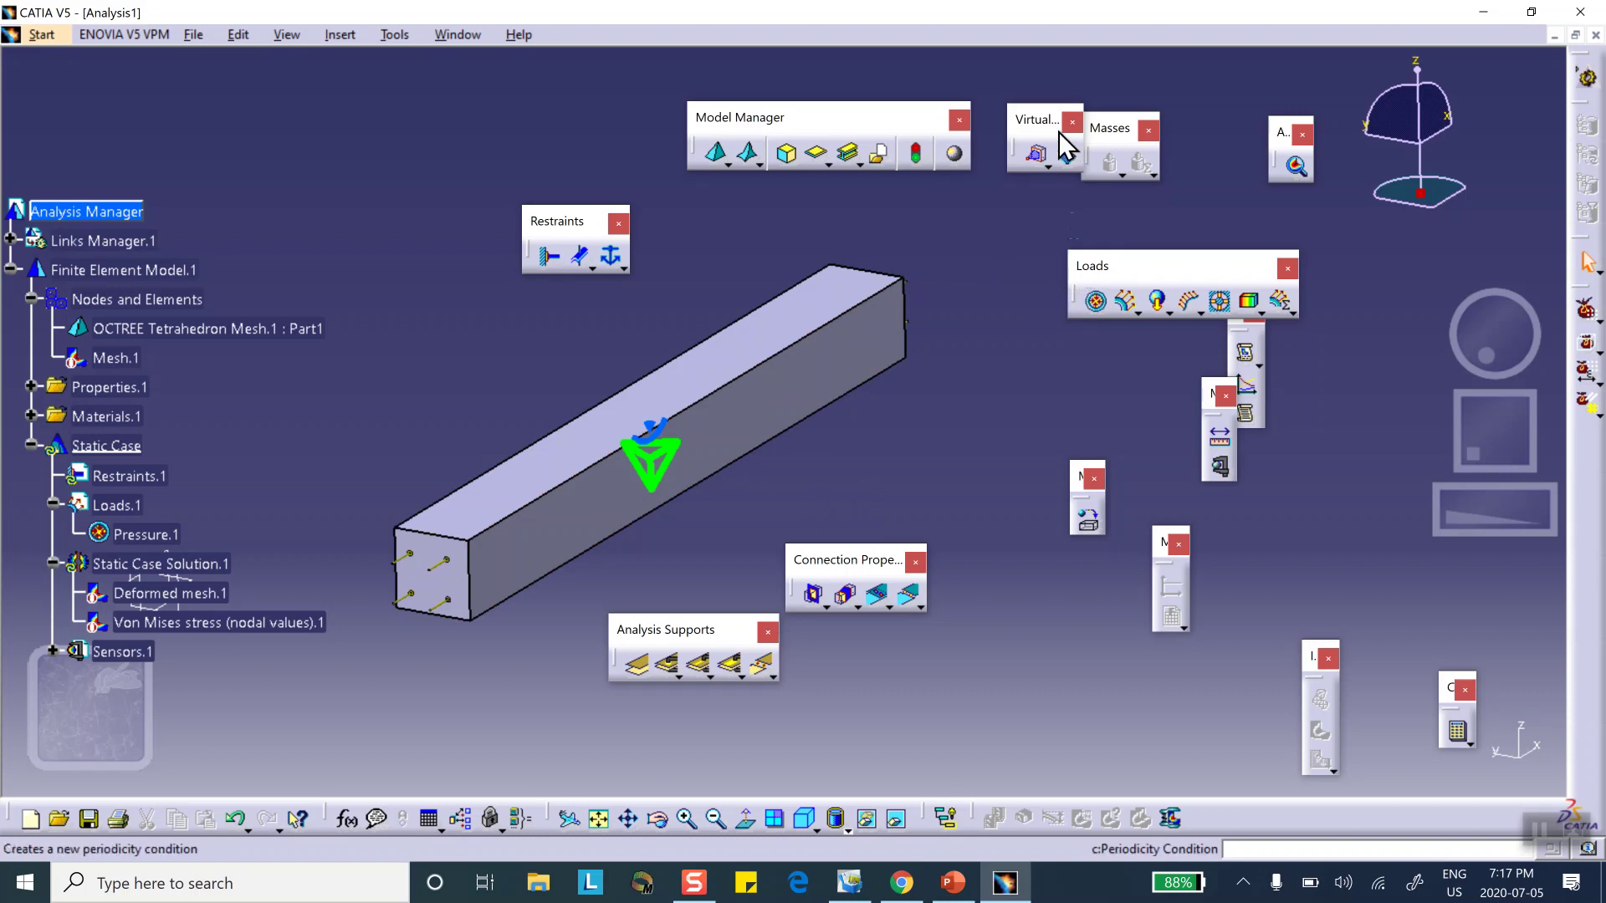
# Step: Create a user-defined restraint blocking translations 1, 2 and 3 at the far end's upper corner vertex on the front long edge
pyautogui.click(620, 265)
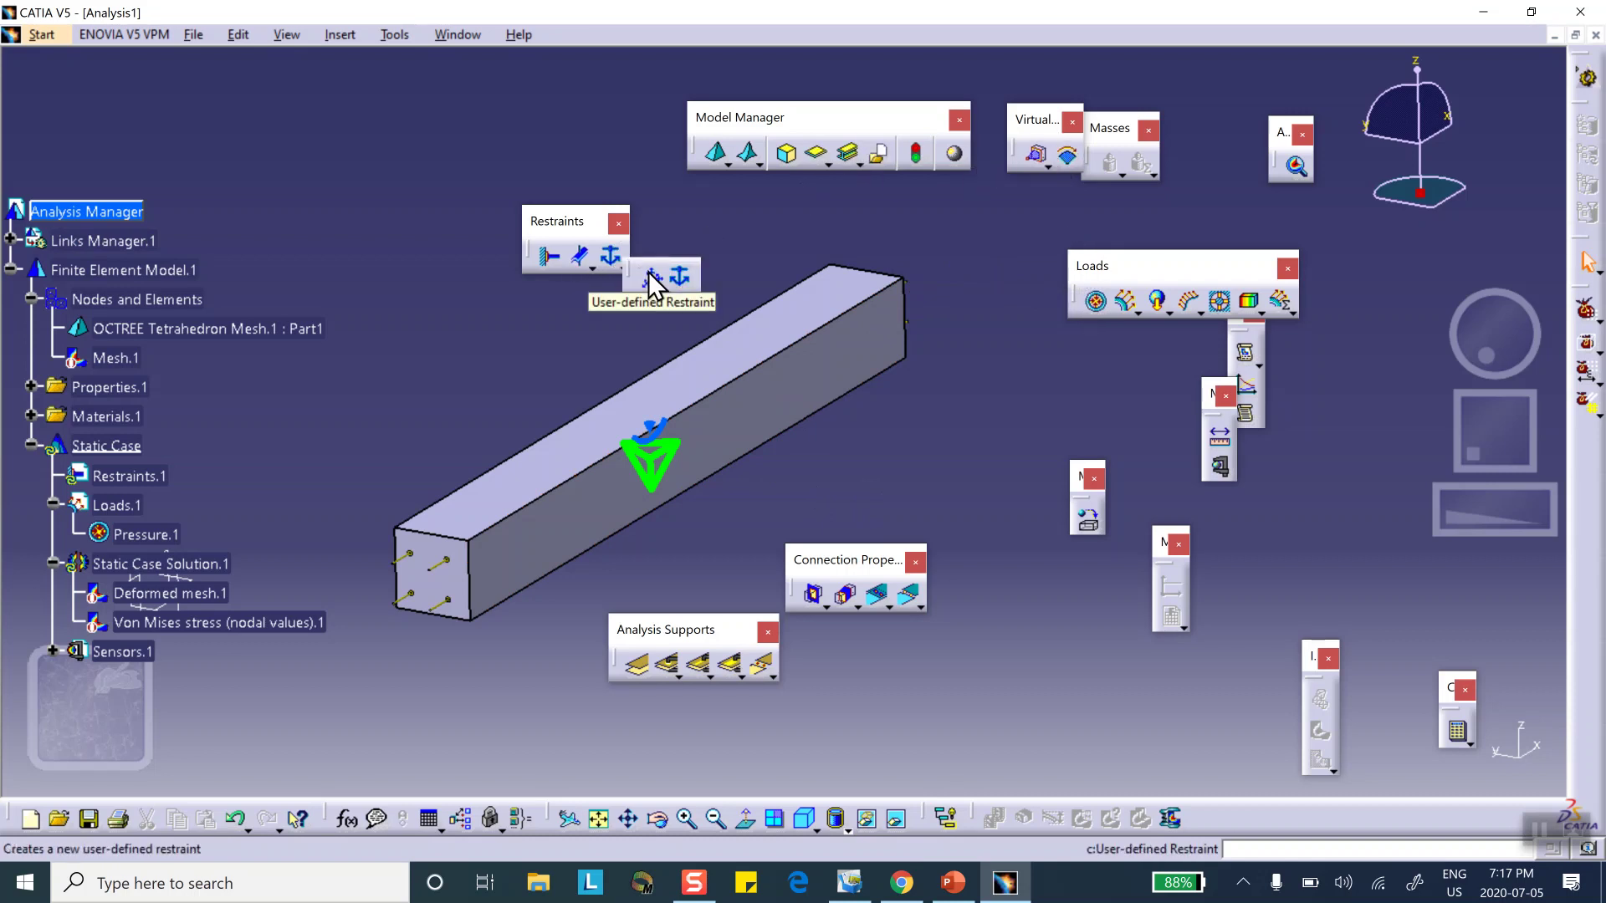
pyautogui.click(650, 273)
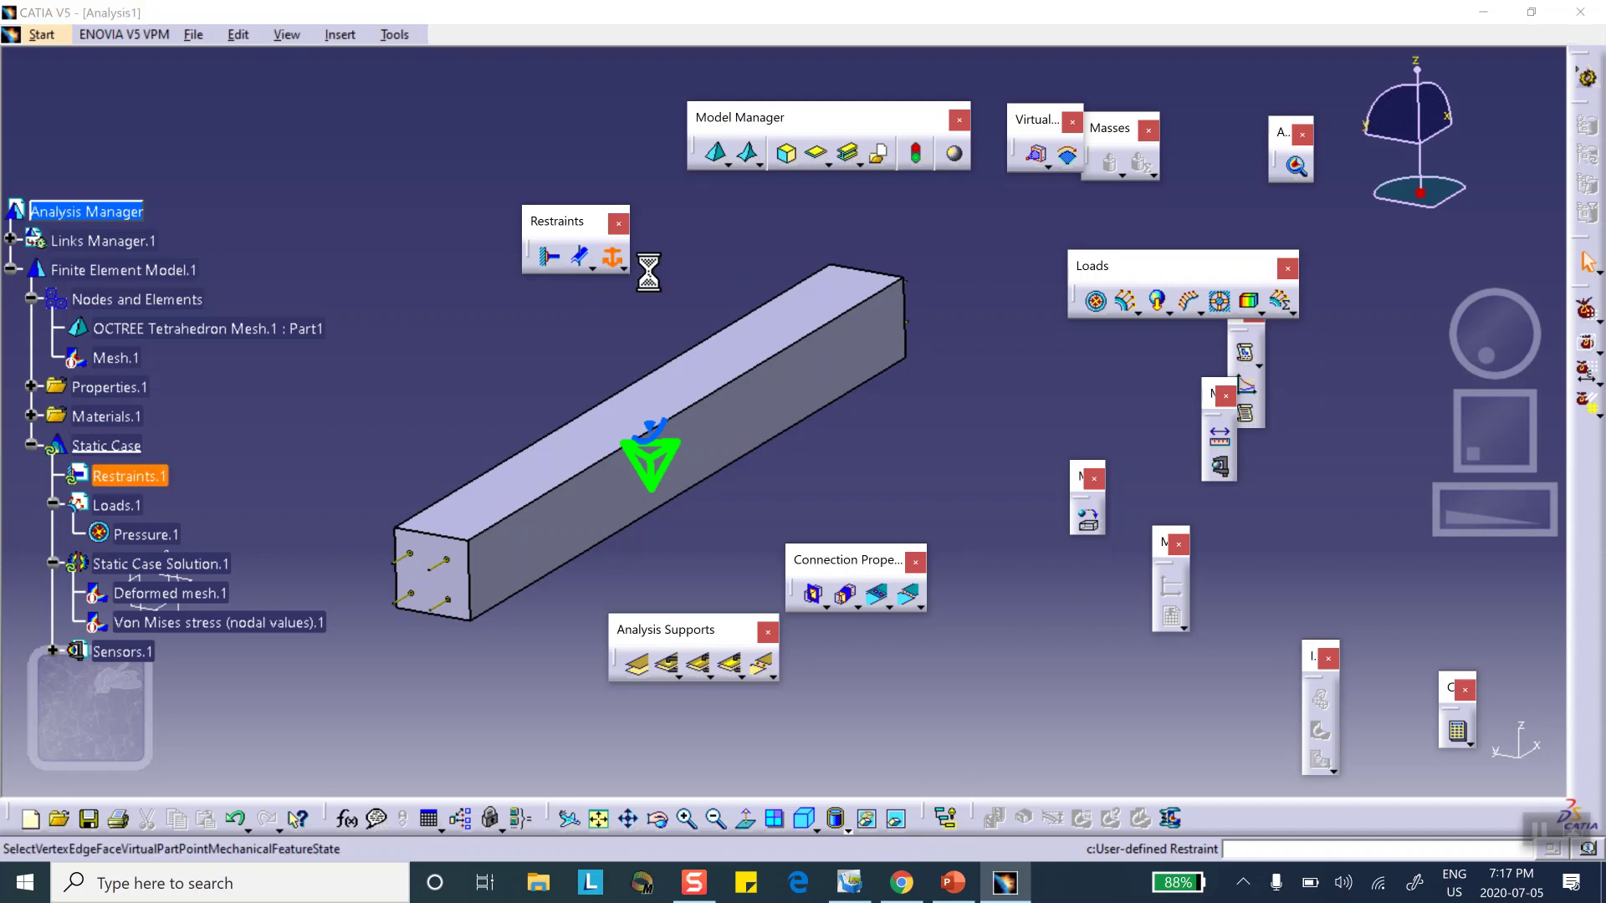
pyautogui.click(1068, 528)
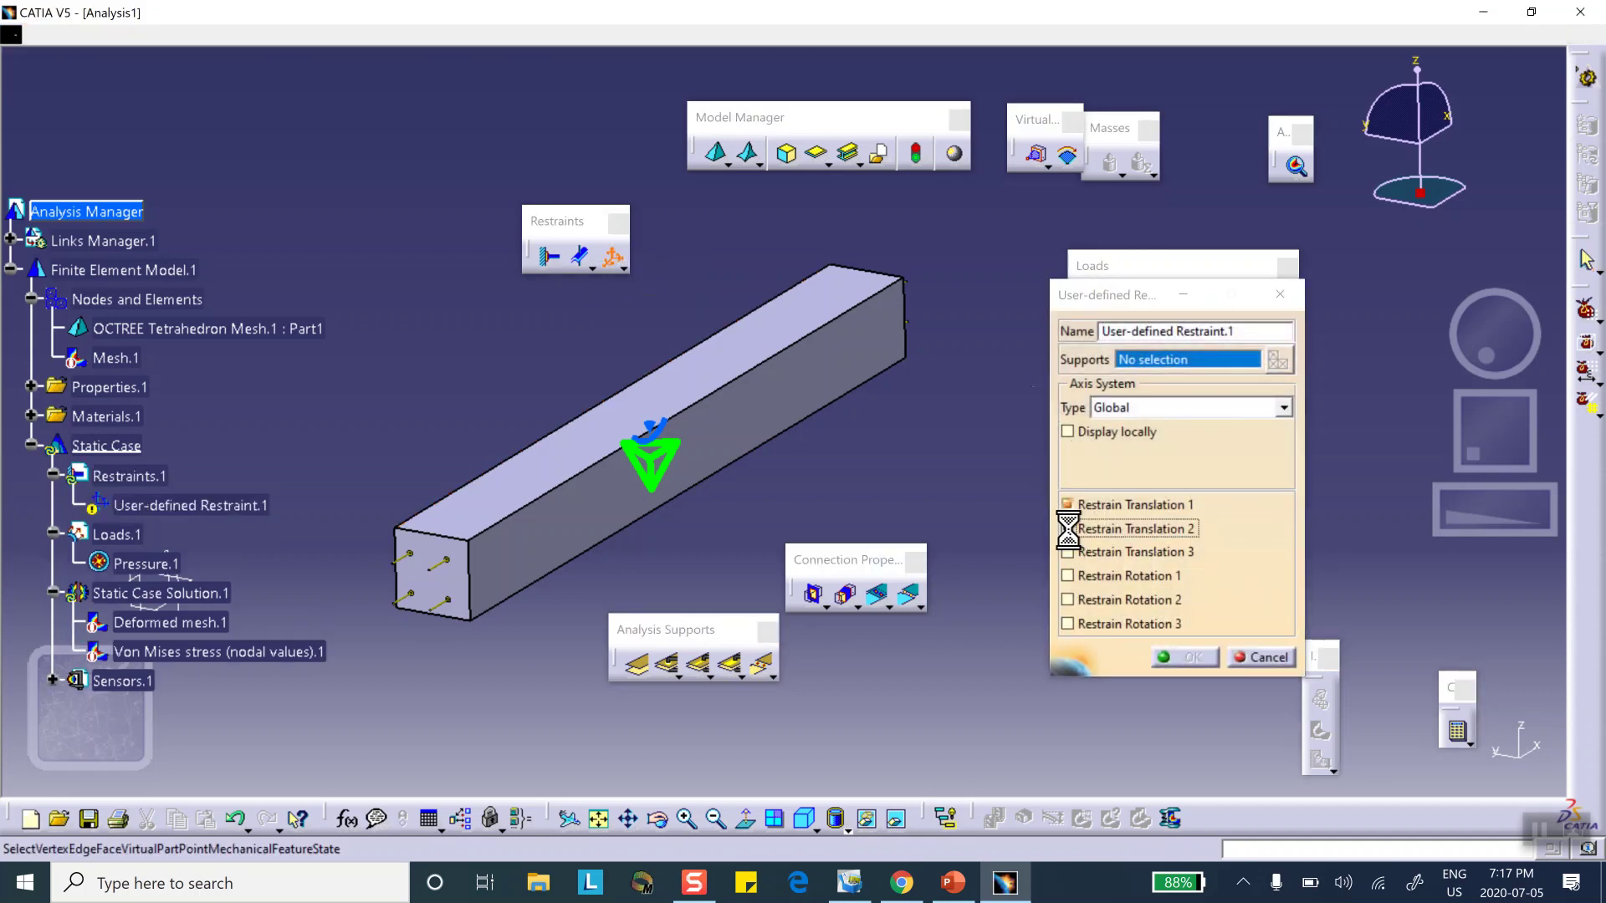
pyautogui.click(1068, 552)
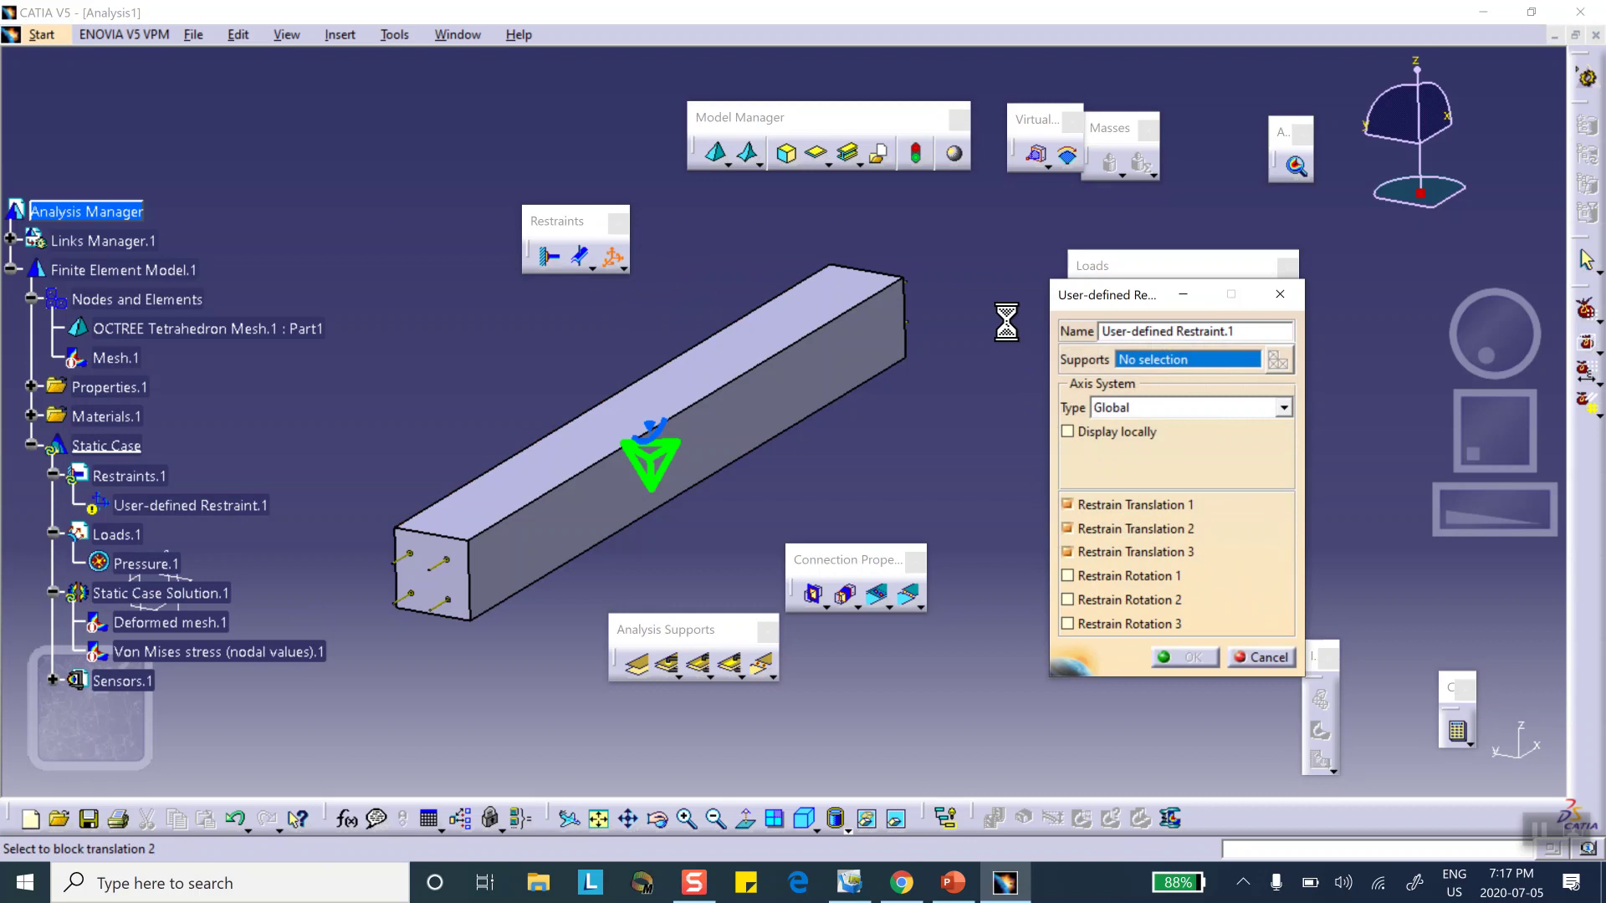
pyautogui.click(905, 279)
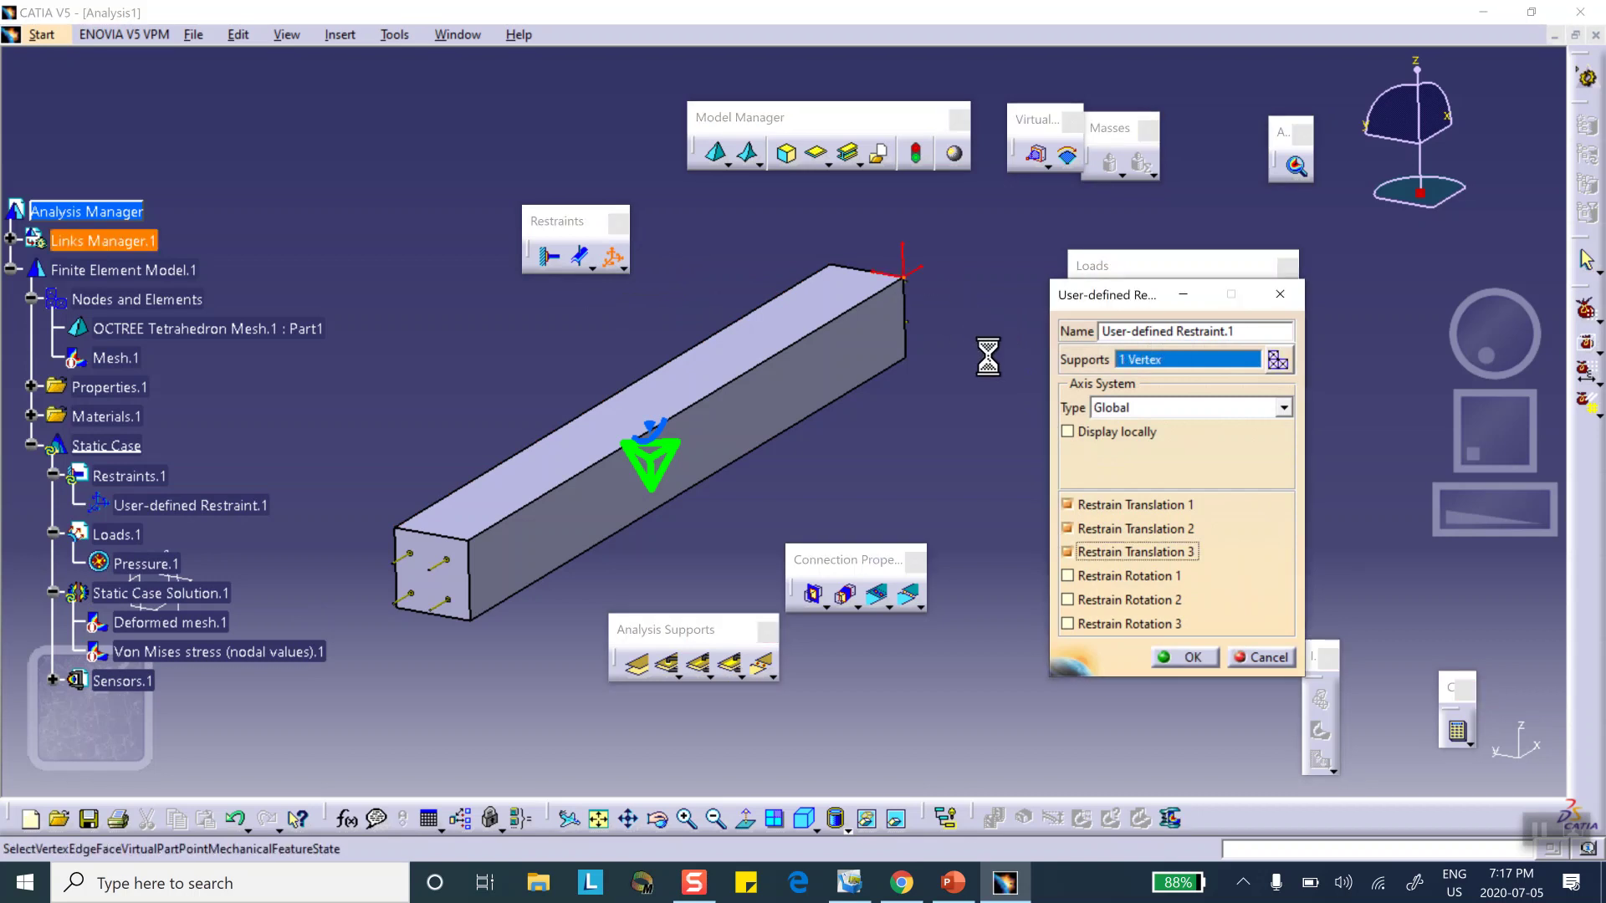
pyautogui.click(1186, 658)
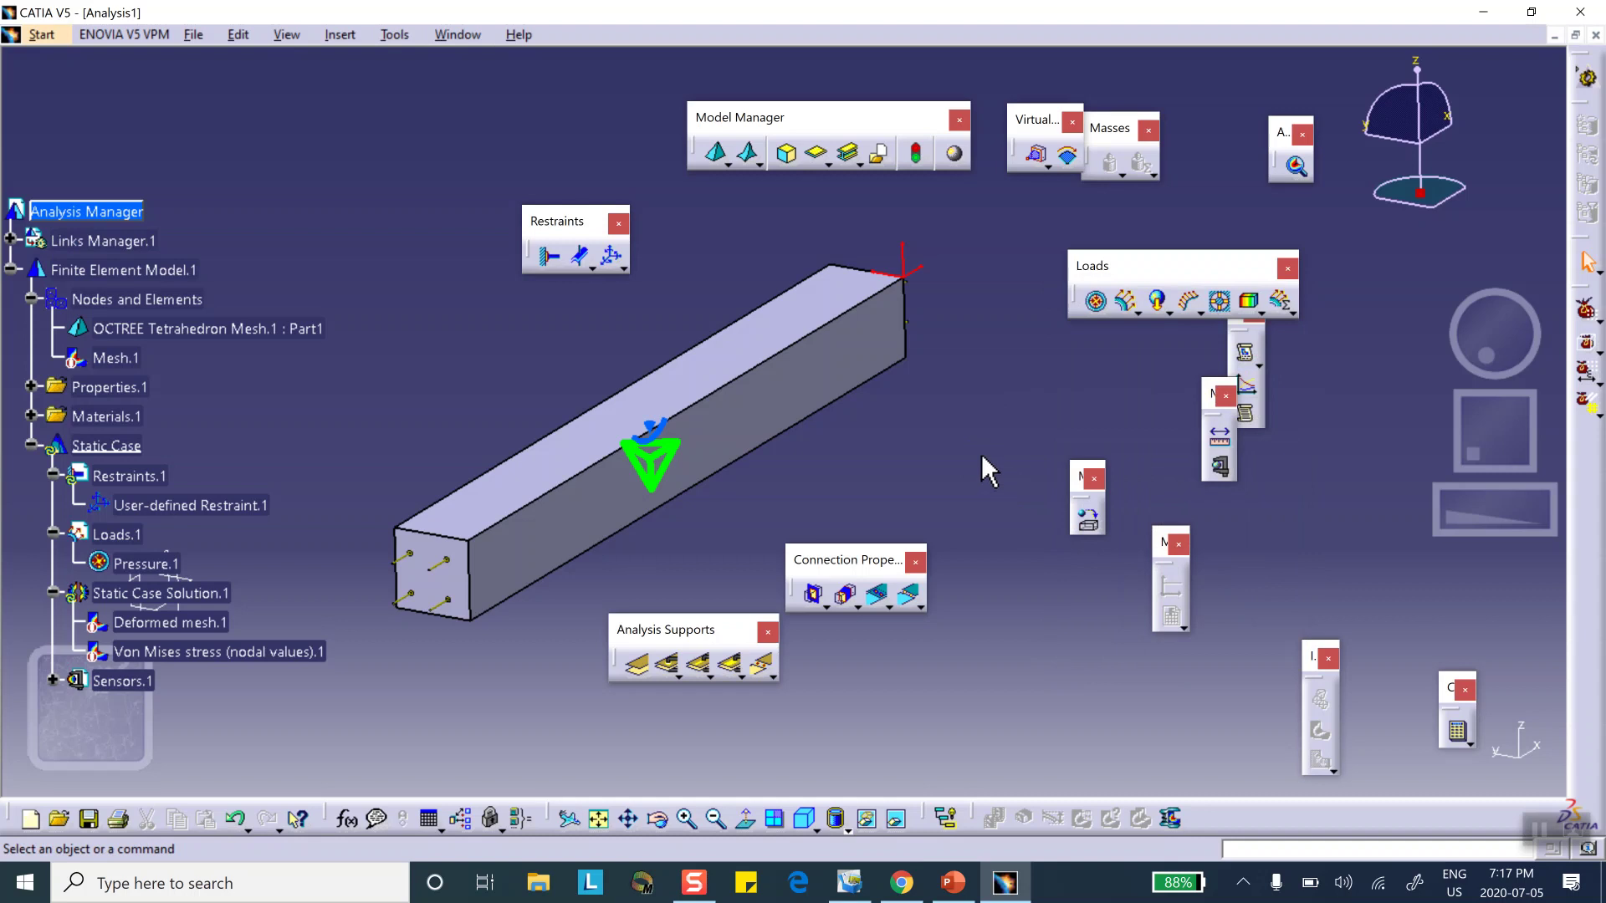
# Step: Compute the whole analysis with only the three-translation vertex restraint applied
pyautogui.click(1455, 729)
pyautogui.click(1188, 539)
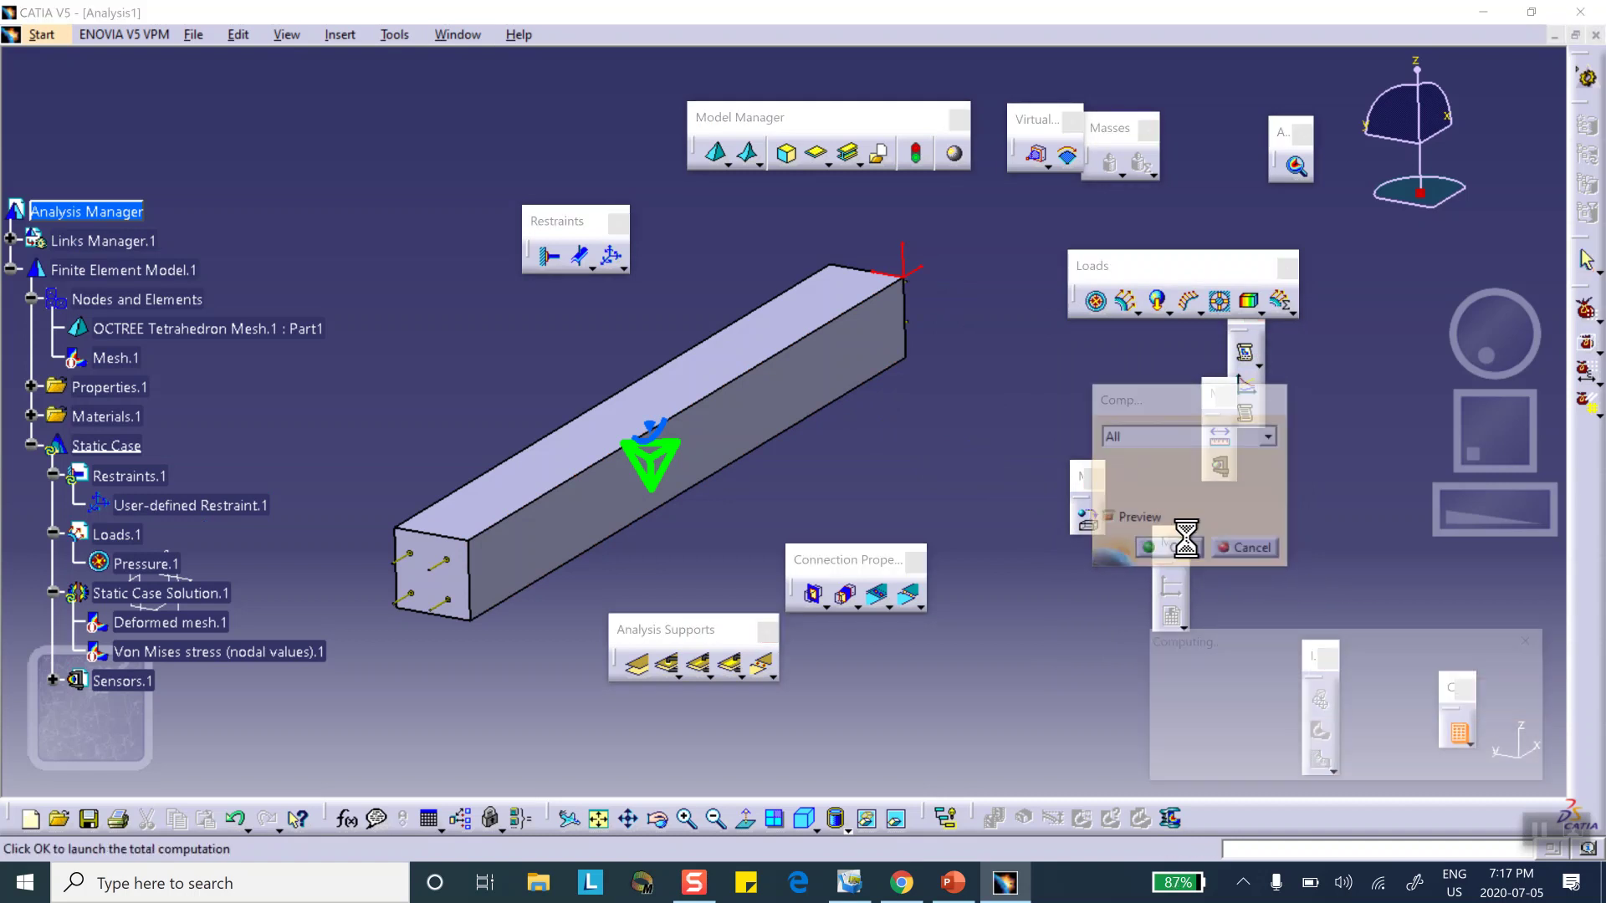
pyautogui.click(1141, 489)
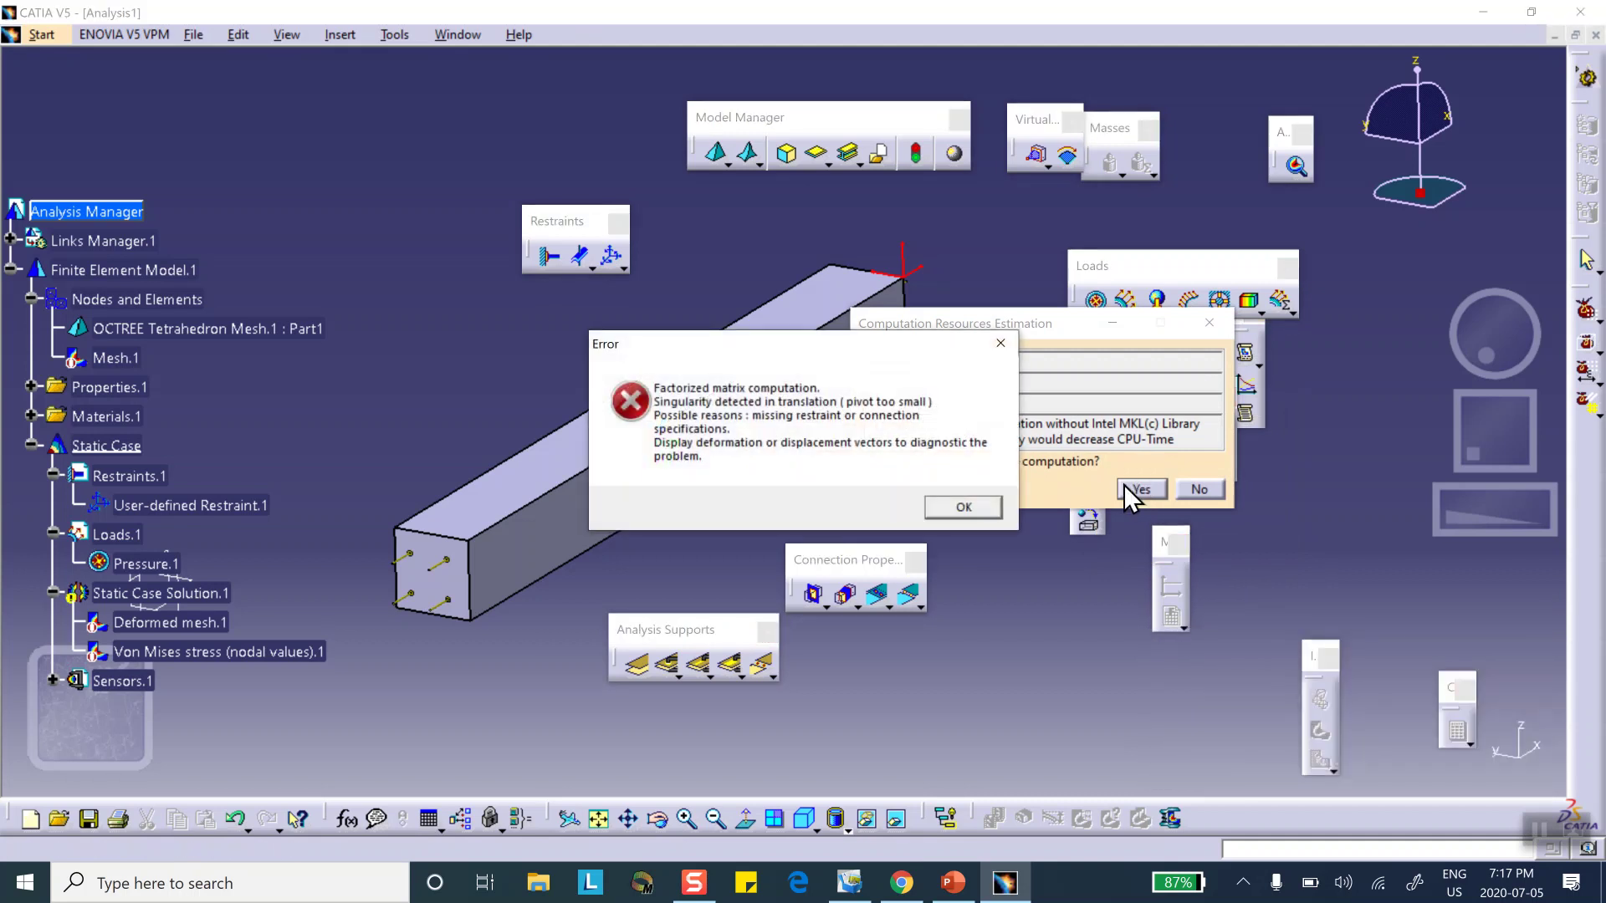
pyautogui.click(964, 507)
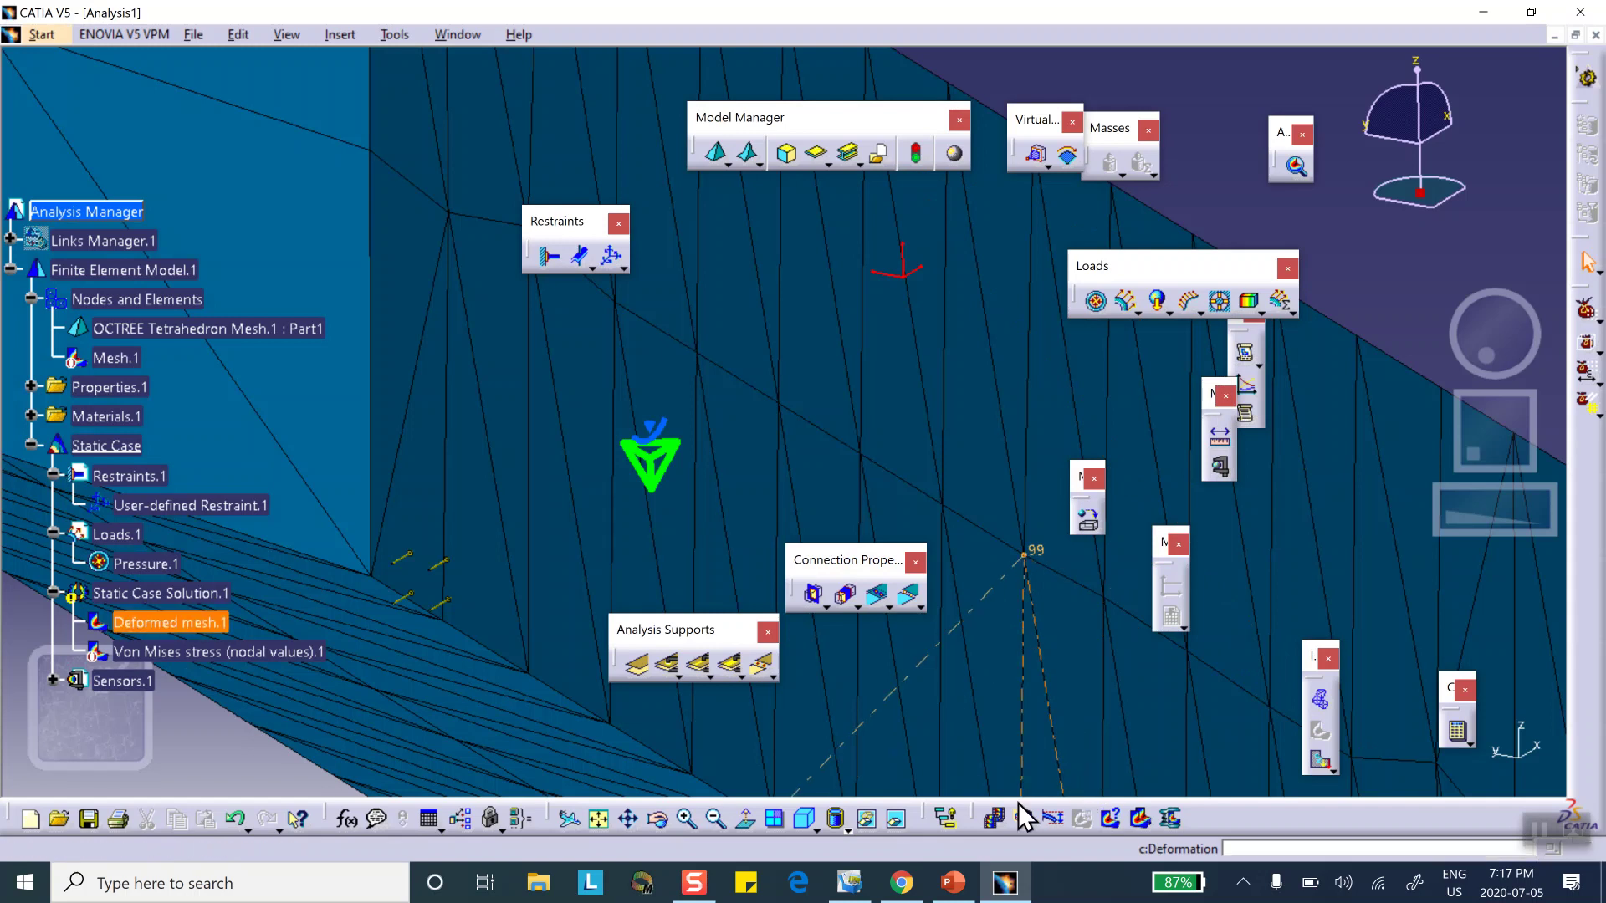
# Step: Reset the deformed mesh's amplification to the default scaling factor and animate the deformation
pyautogui.click(1053, 818)
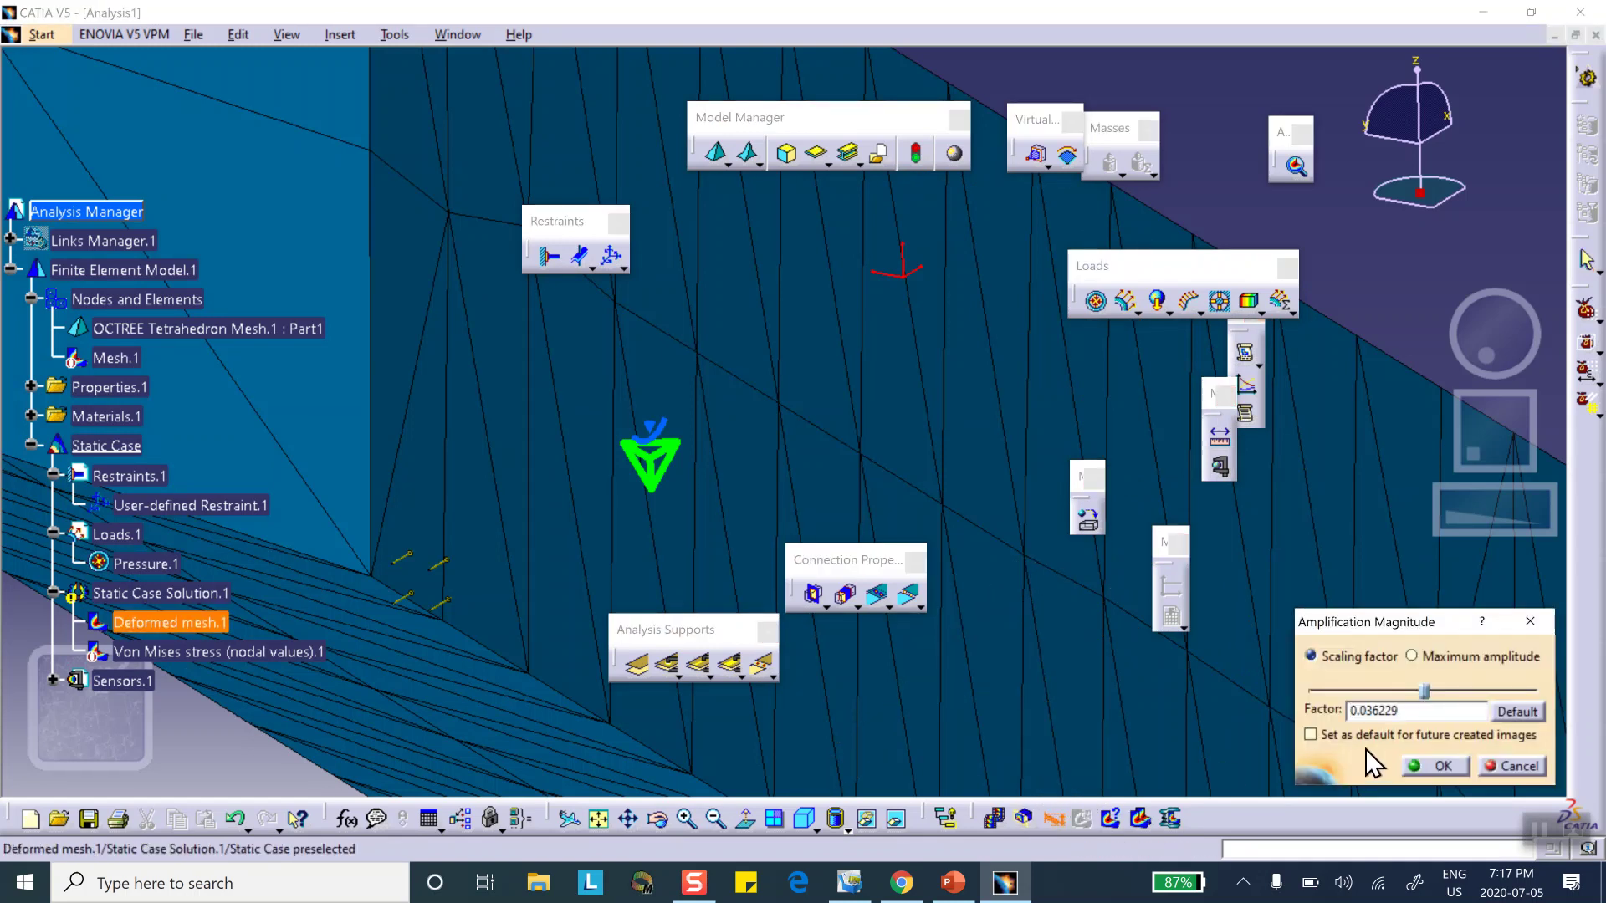
pyautogui.click(1501, 716)
pyautogui.click(1430, 765)
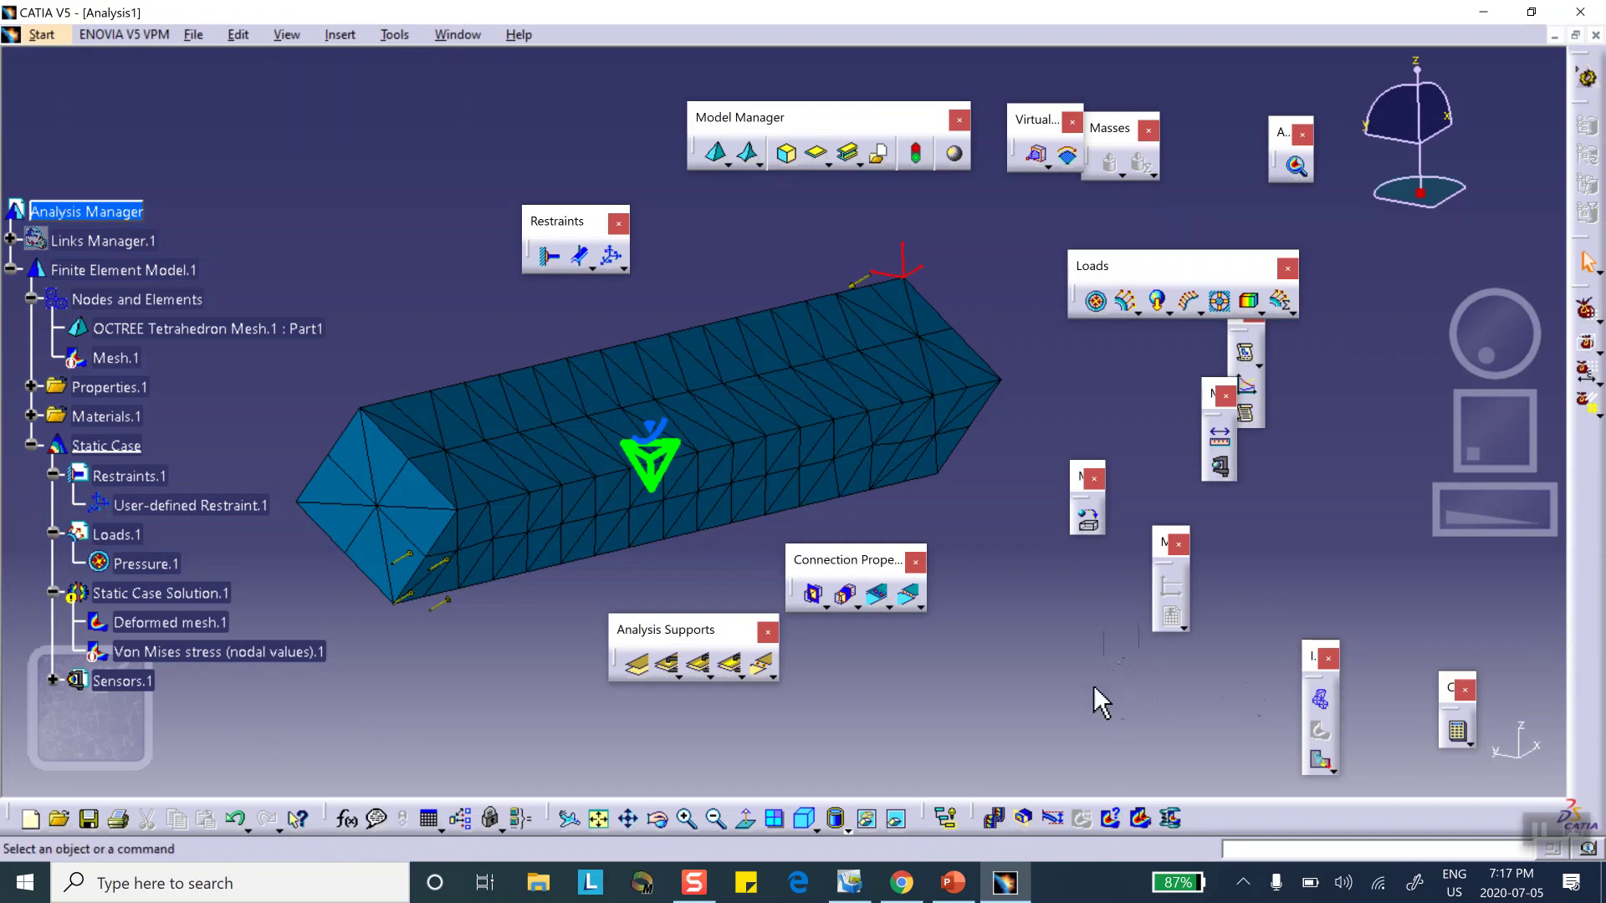
pyautogui.click(995, 818)
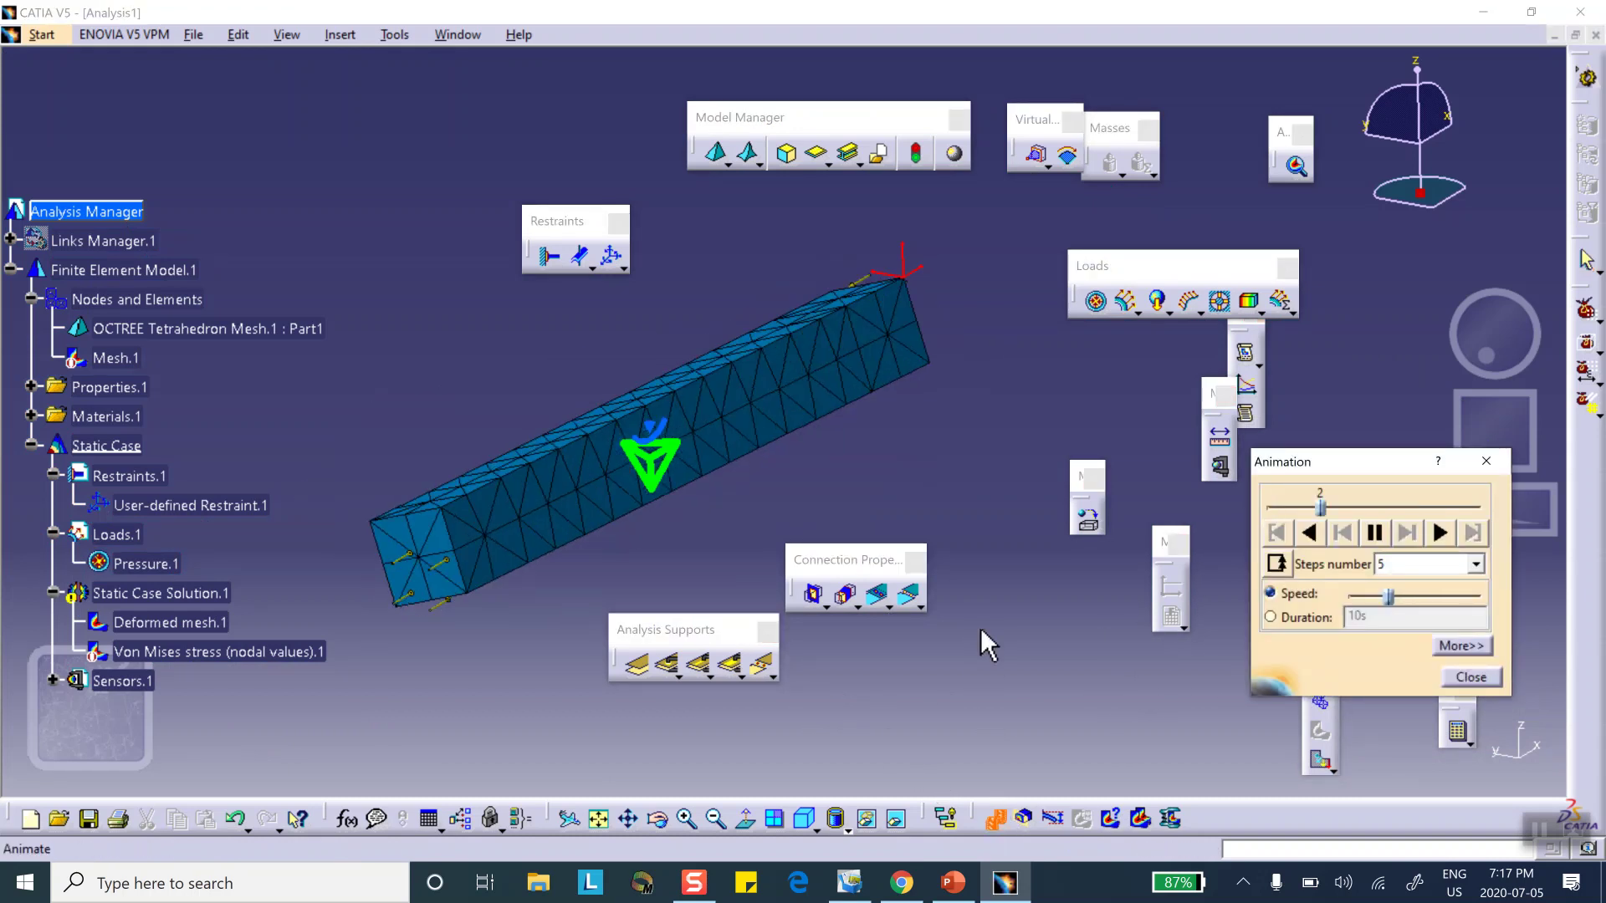
pyautogui.click(1471, 676)
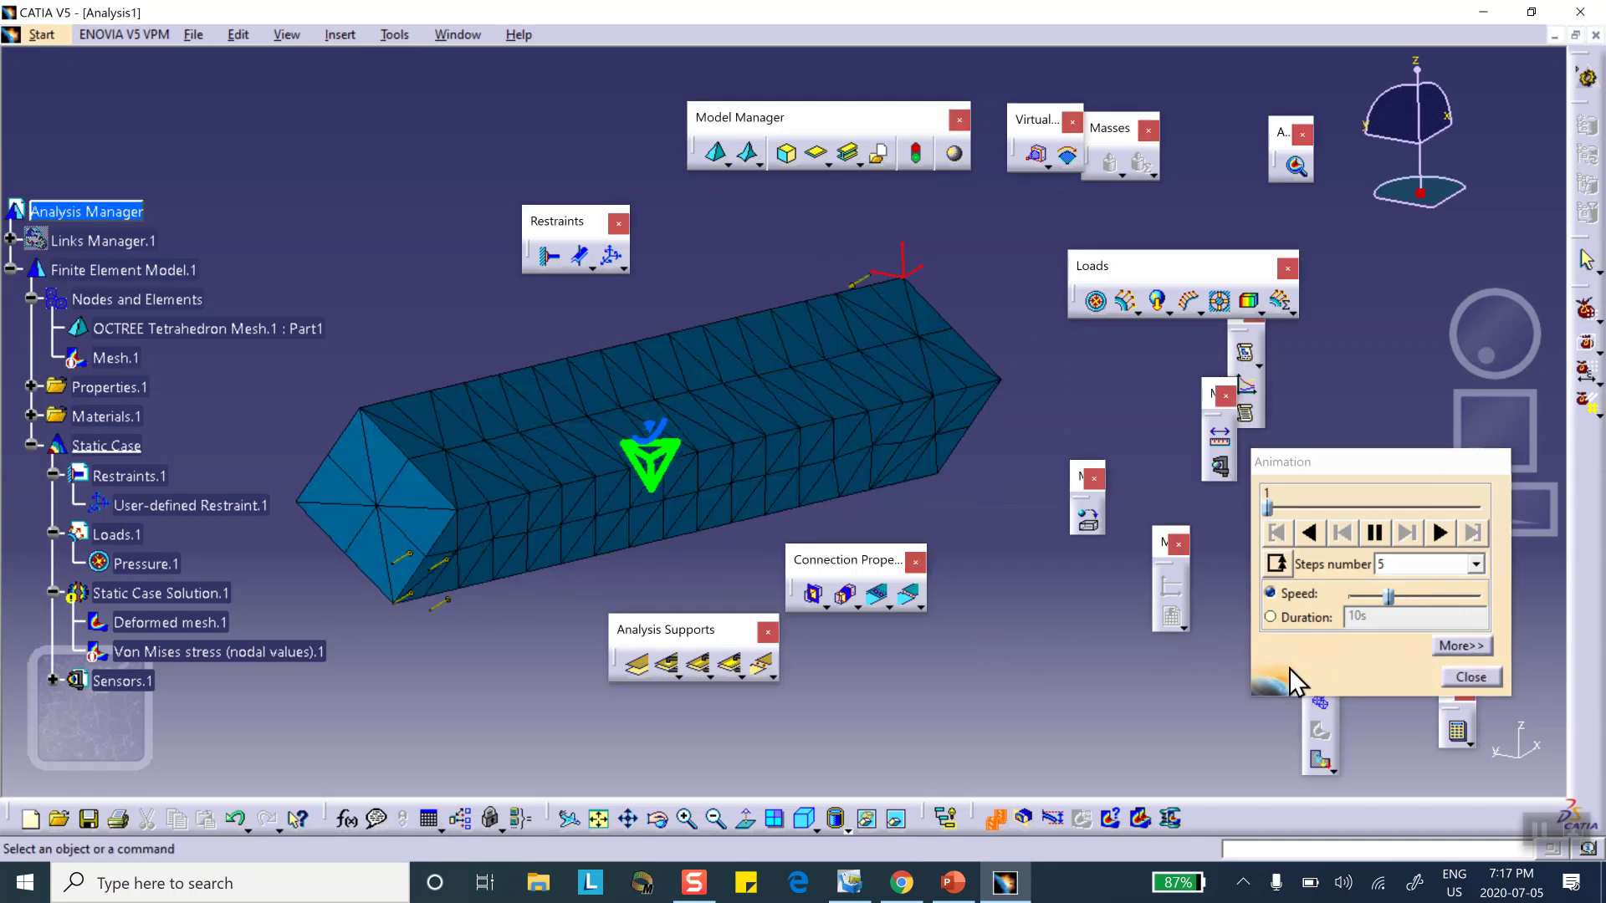
# Step: Deactivate the deformed mesh image under the static case solution
pyautogui.rightClick(248, 650)
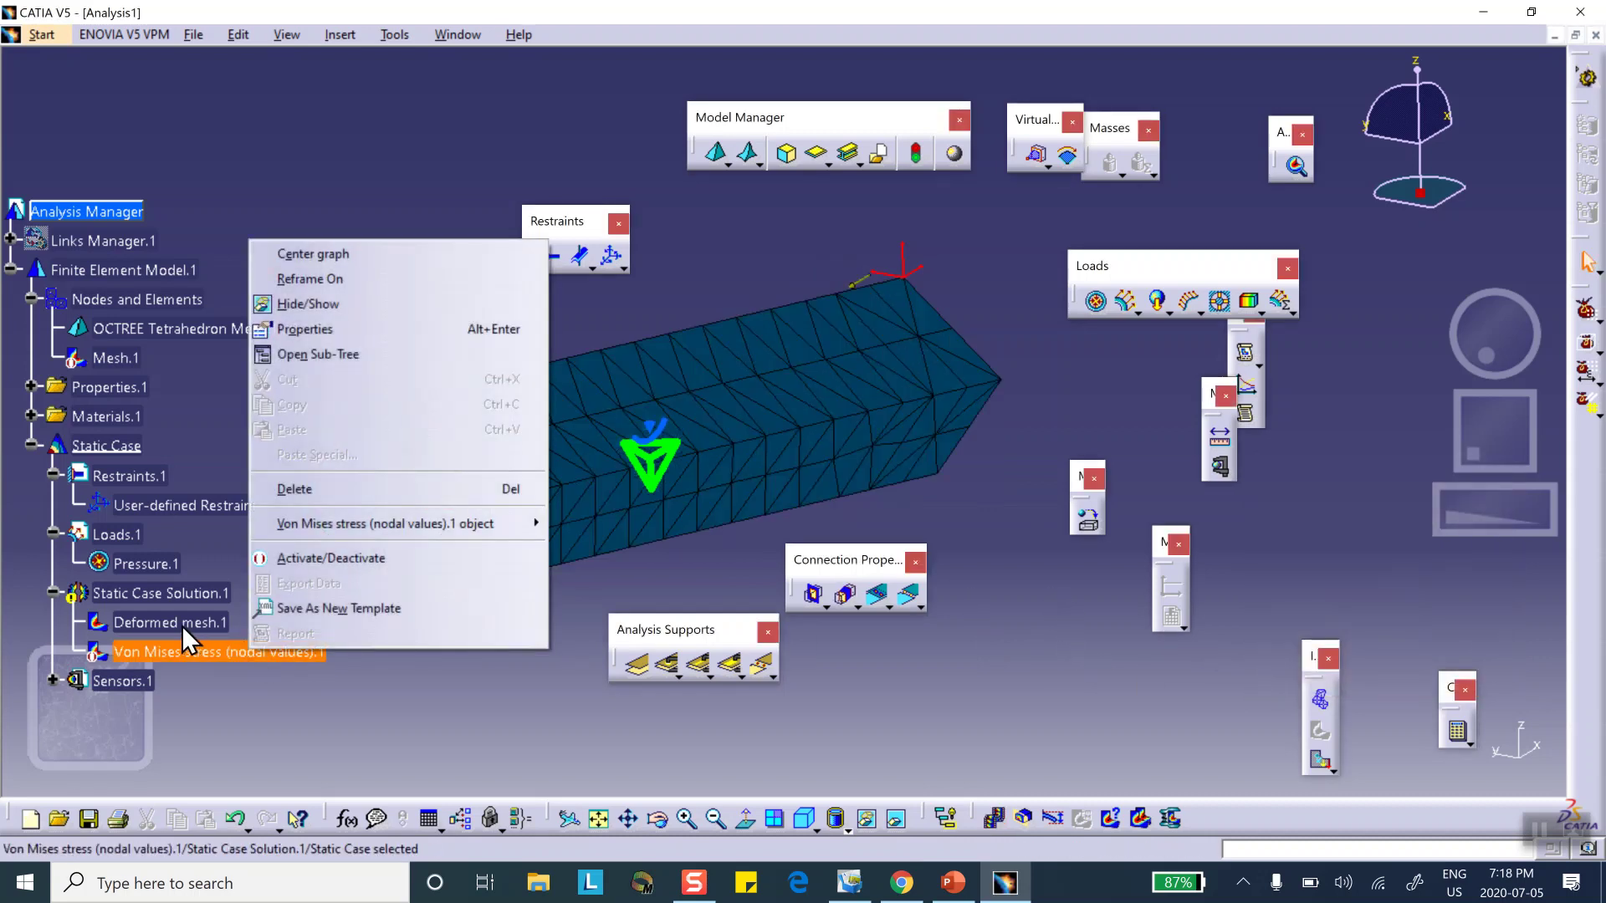
pyautogui.click(188, 626)
pyautogui.rightClick(201, 628)
pyautogui.click(209, 520)
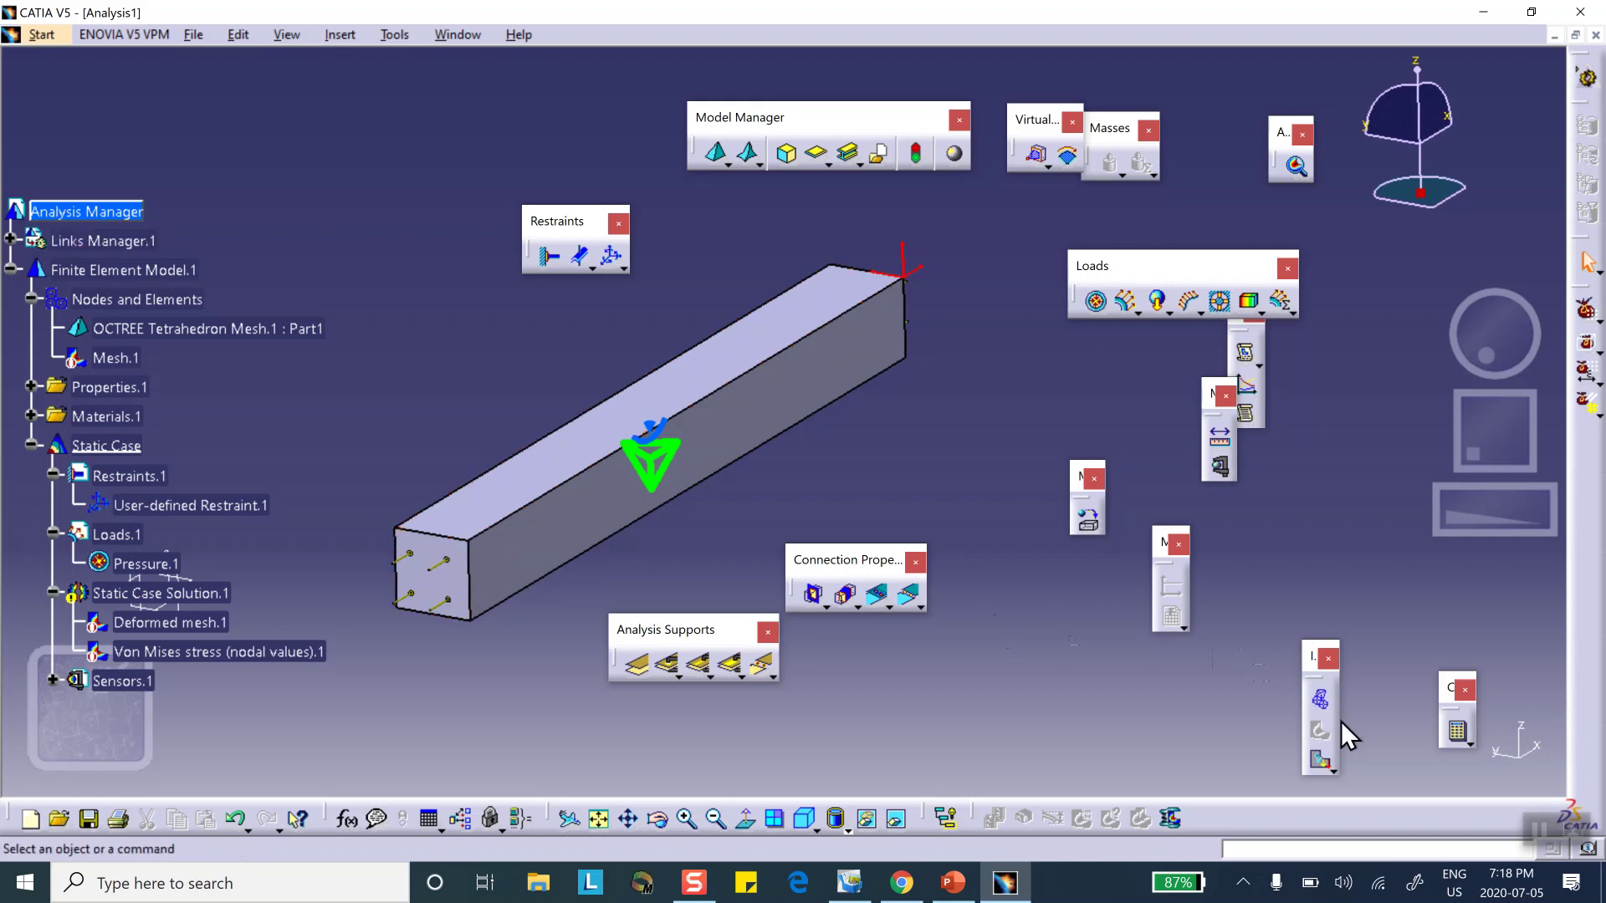
# Step: Add a second user-defined restraint blocking only translations 2 and 3 at the near end of the same upper long edge
pyautogui.click(612, 254)
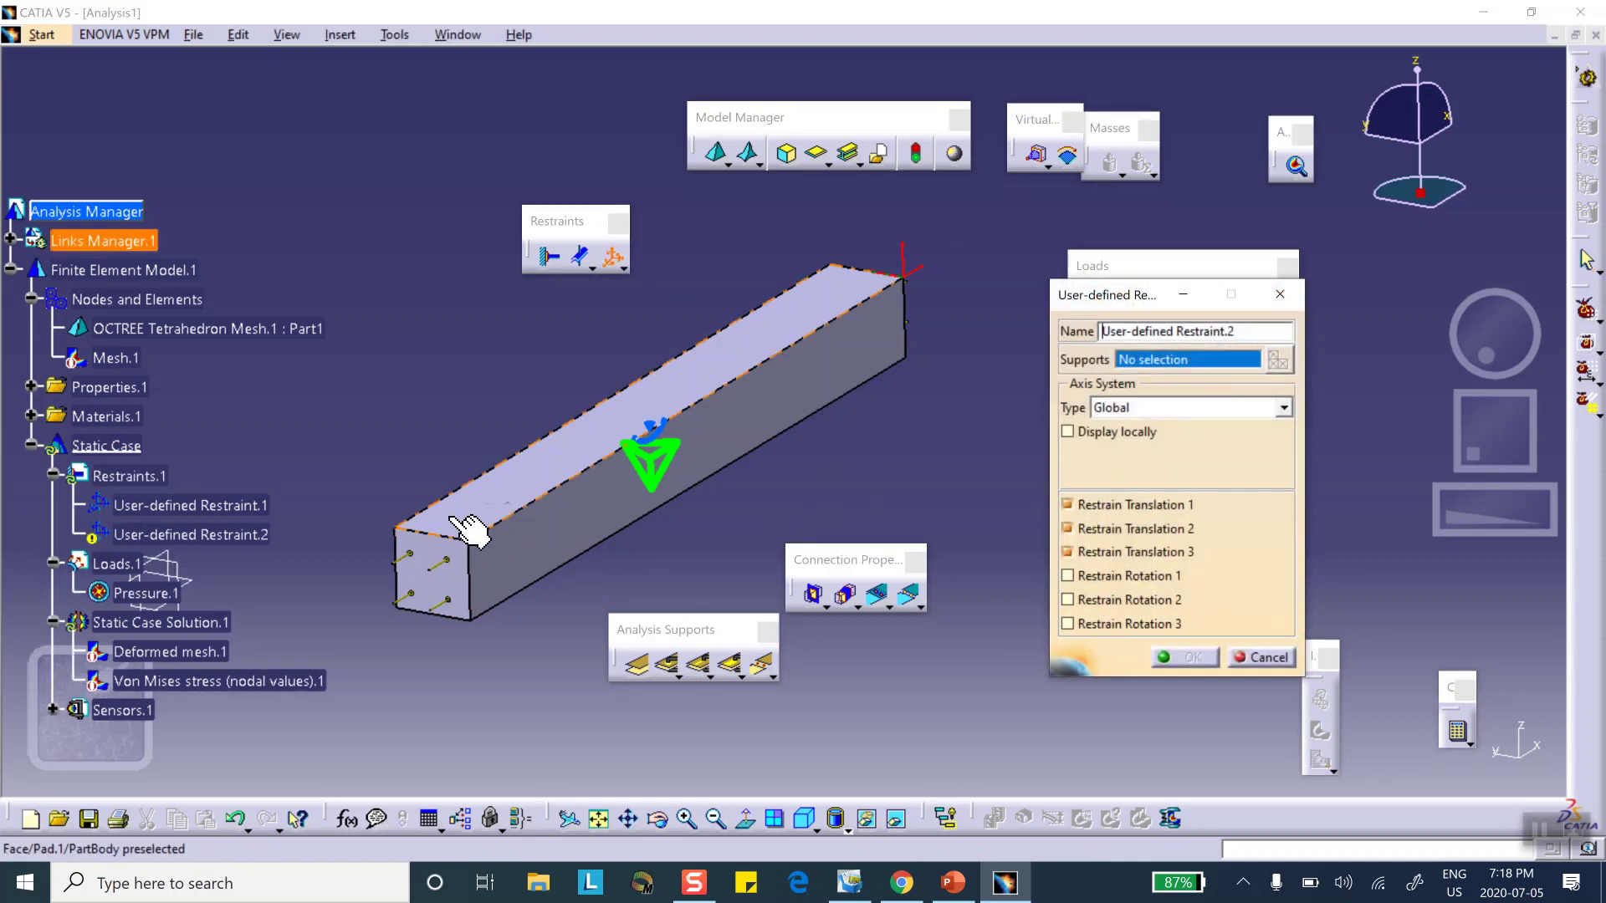
pyautogui.click(556, 561)
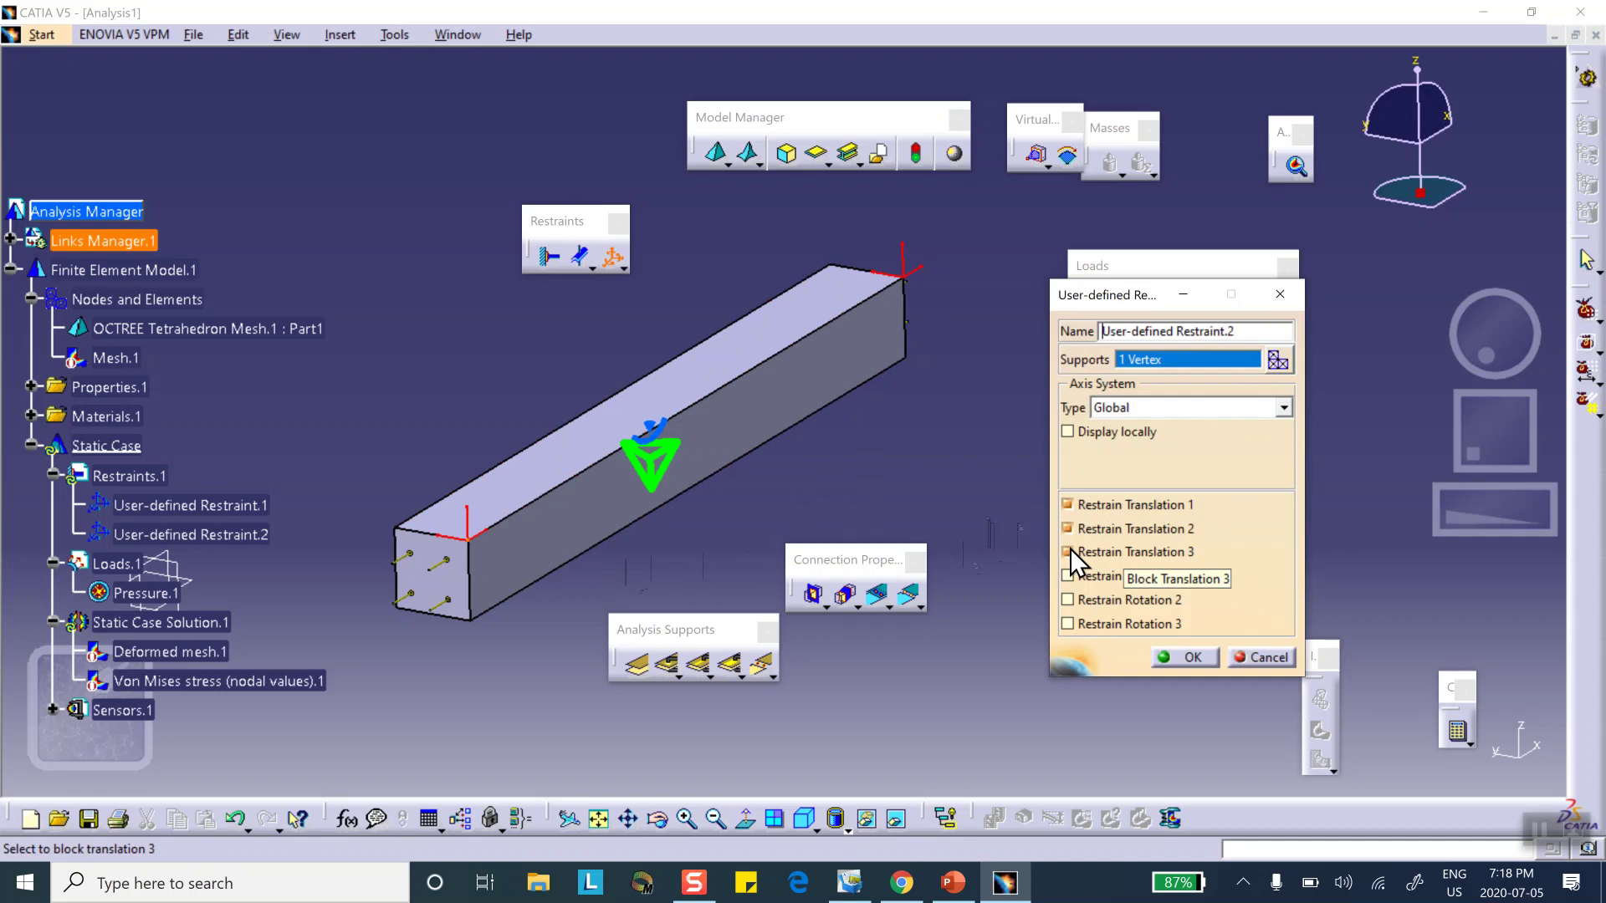
pyautogui.click(1066, 505)
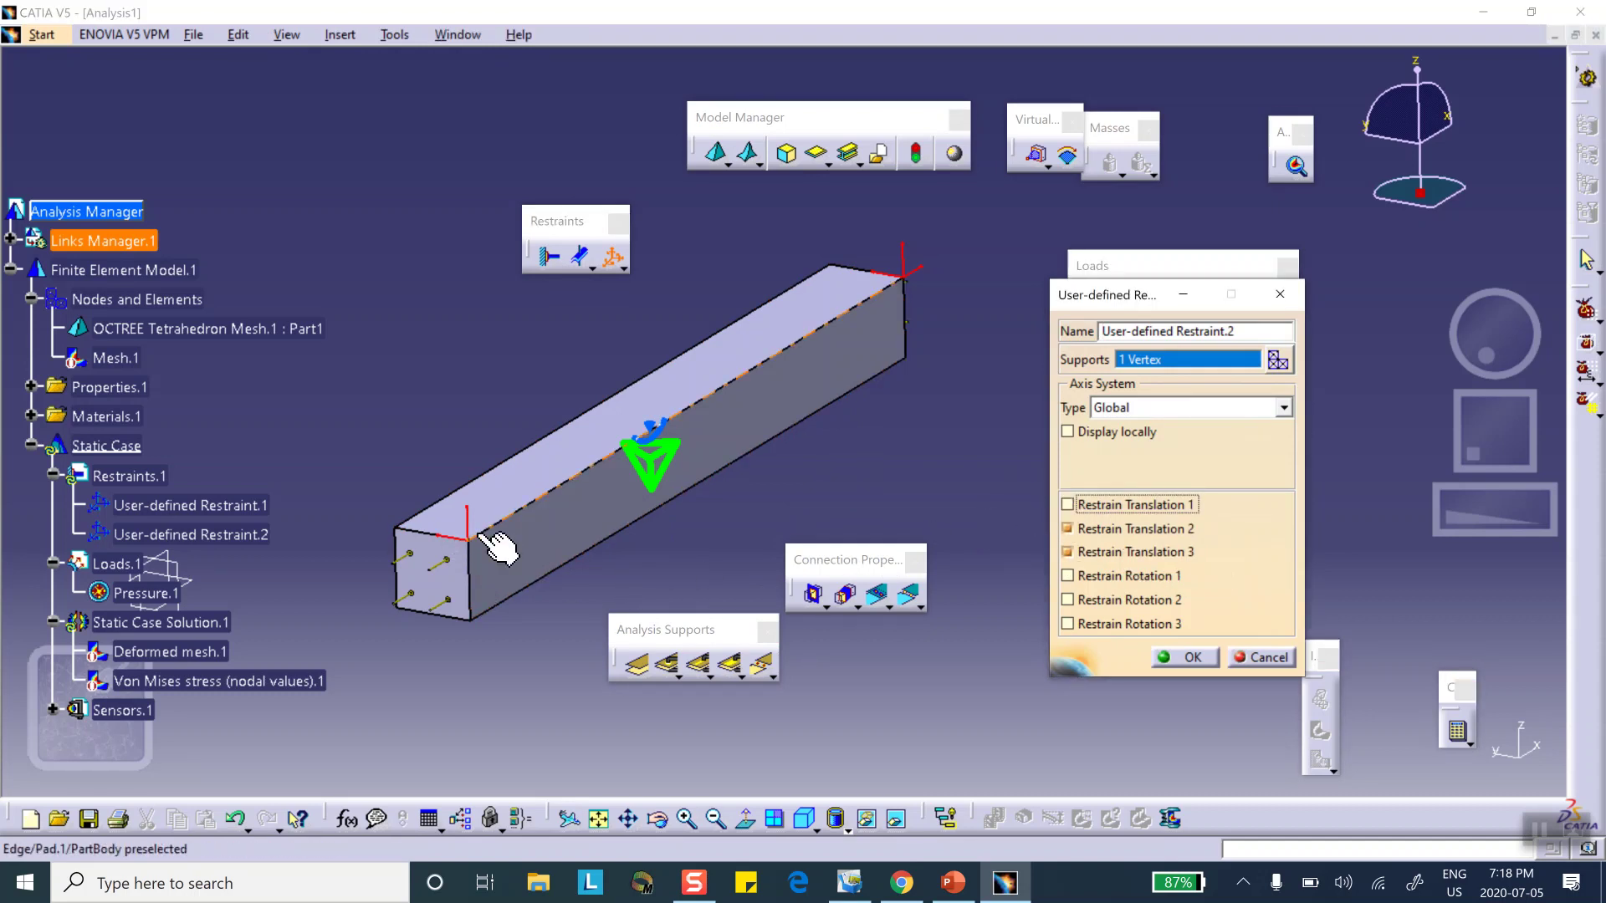
pyautogui.click(1186, 654)
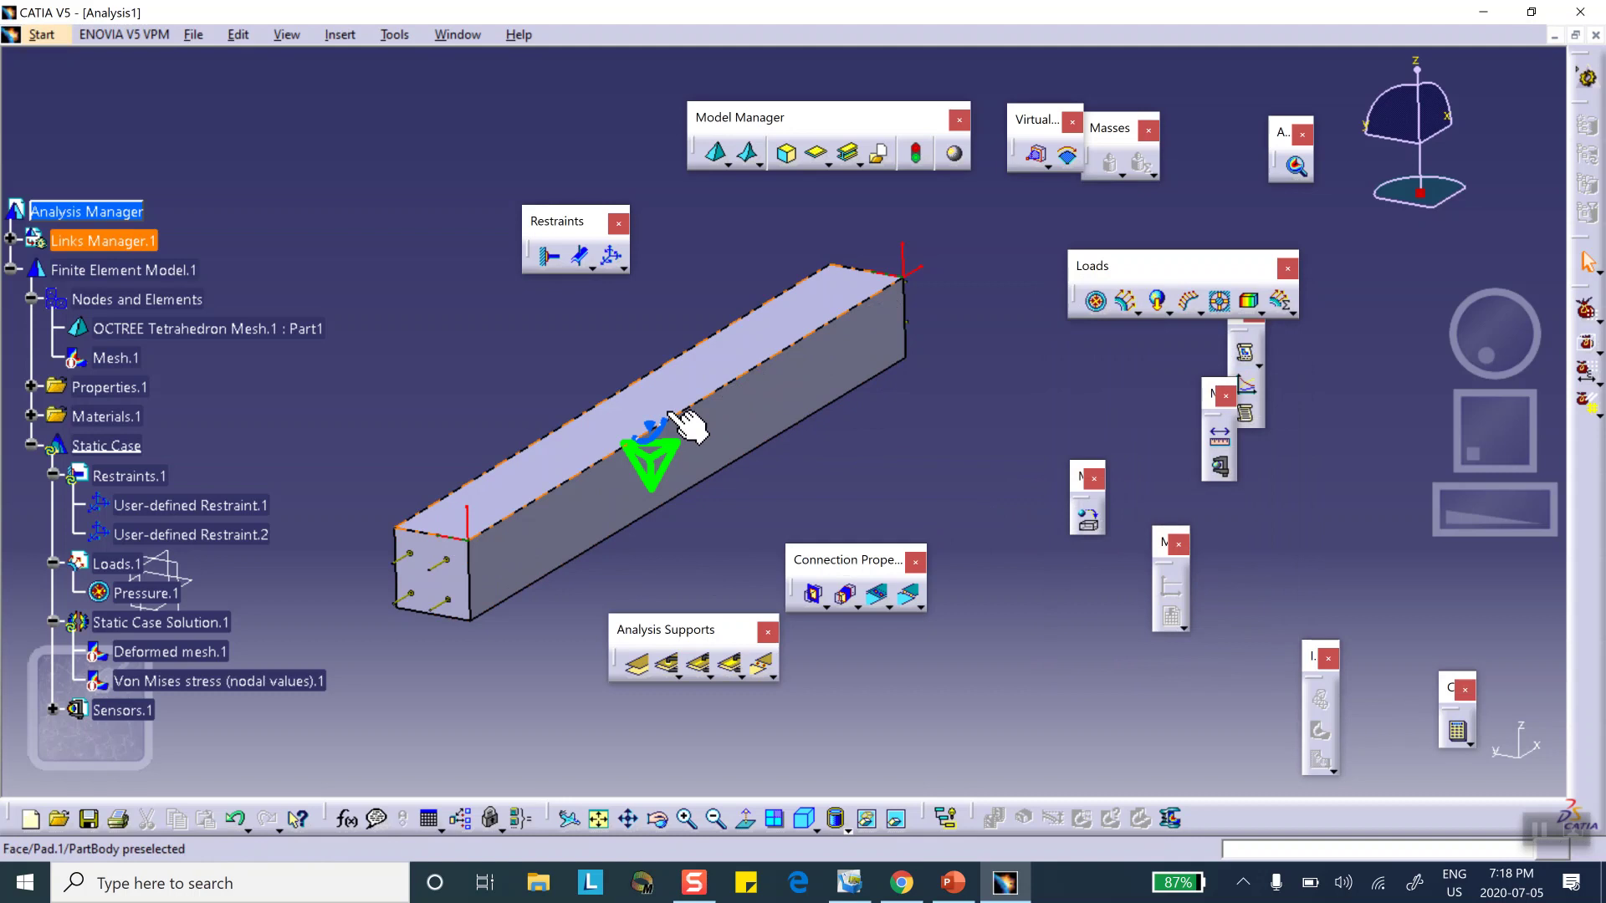
# Step: Compute the whole analysis again with the two vertex restraints applied
pyautogui.click(1459, 728)
pyautogui.click(1175, 549)
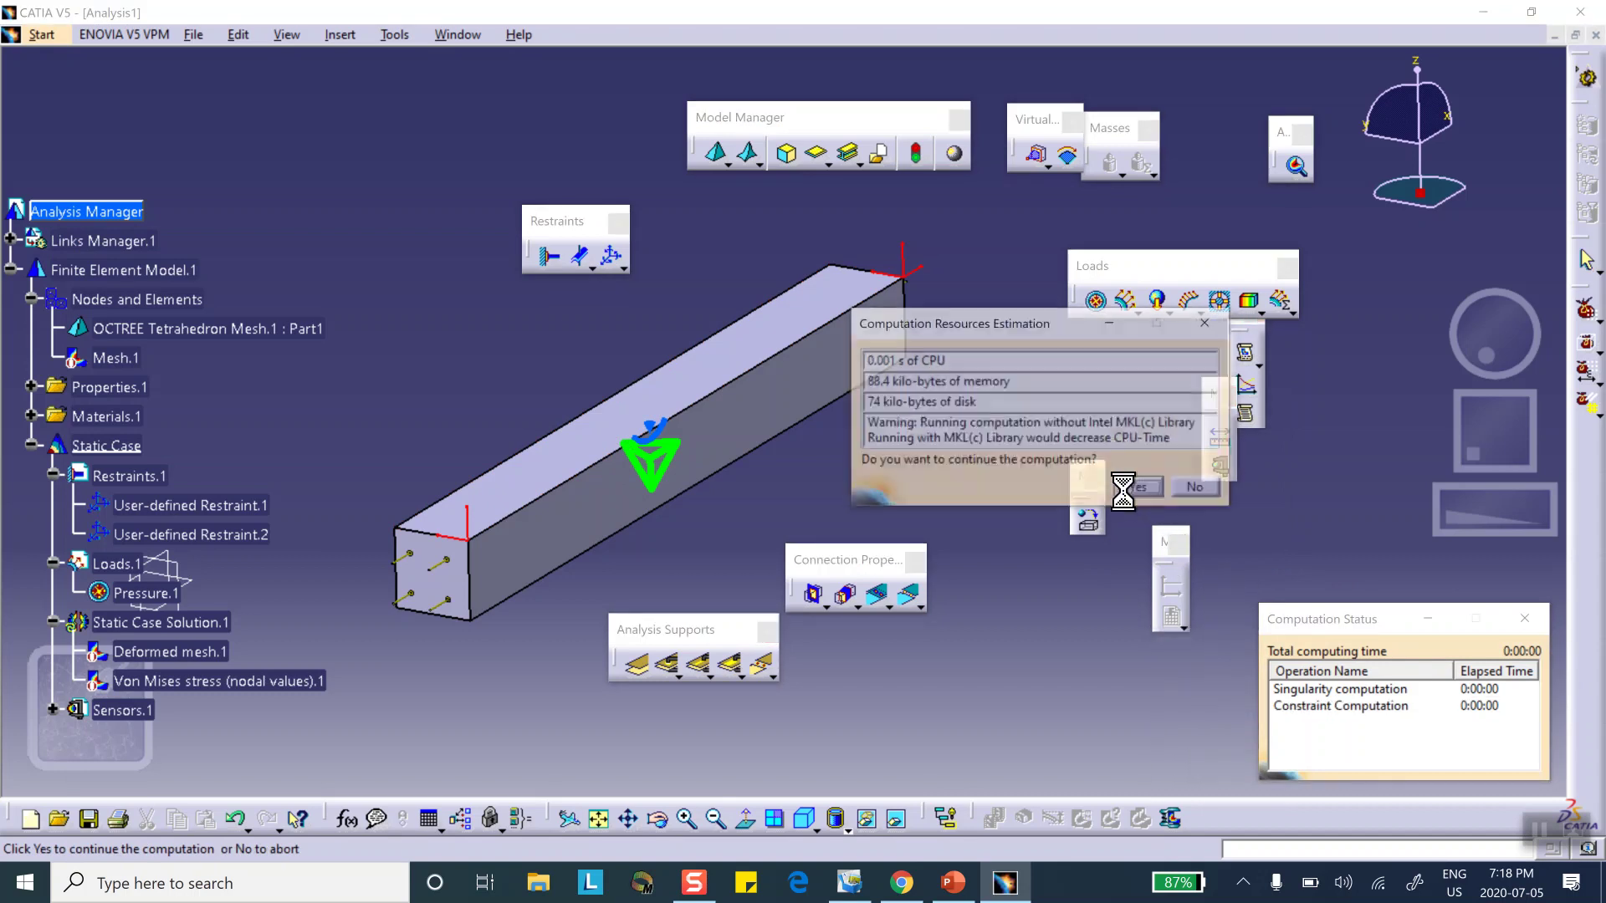
pyautogui.click(1139, 489)
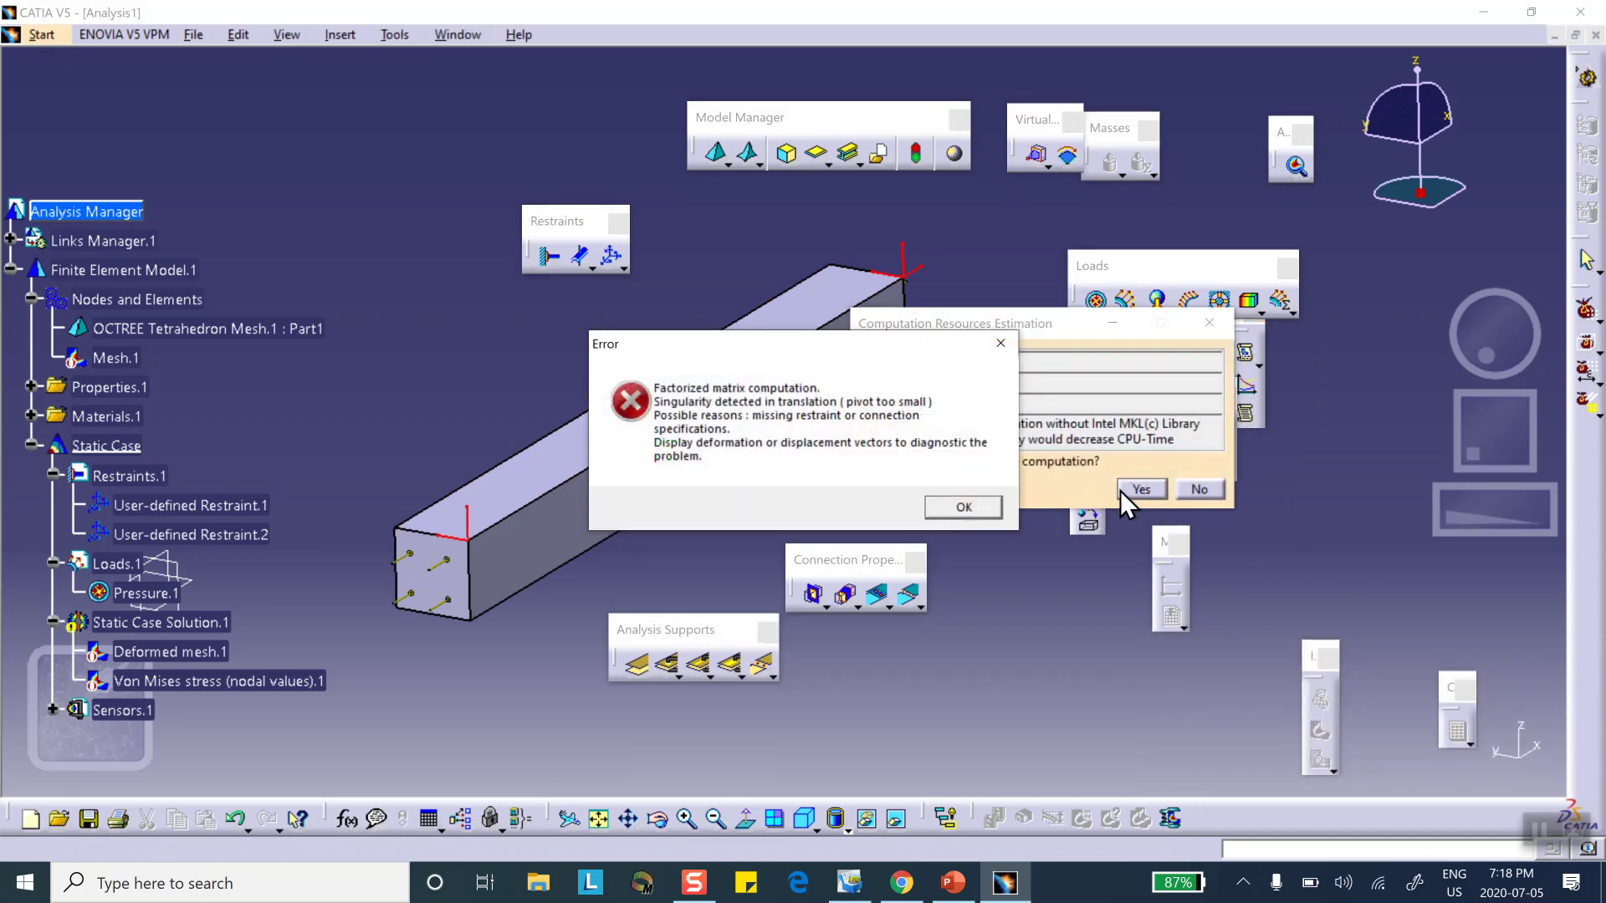
pyautogui.click(964, 506)
pyautogui.click(1139, 489)
# Step: Display and animate the deformed mesh for the two-restraint case, and deactivate its image
pyautogui.click(1320, 700)
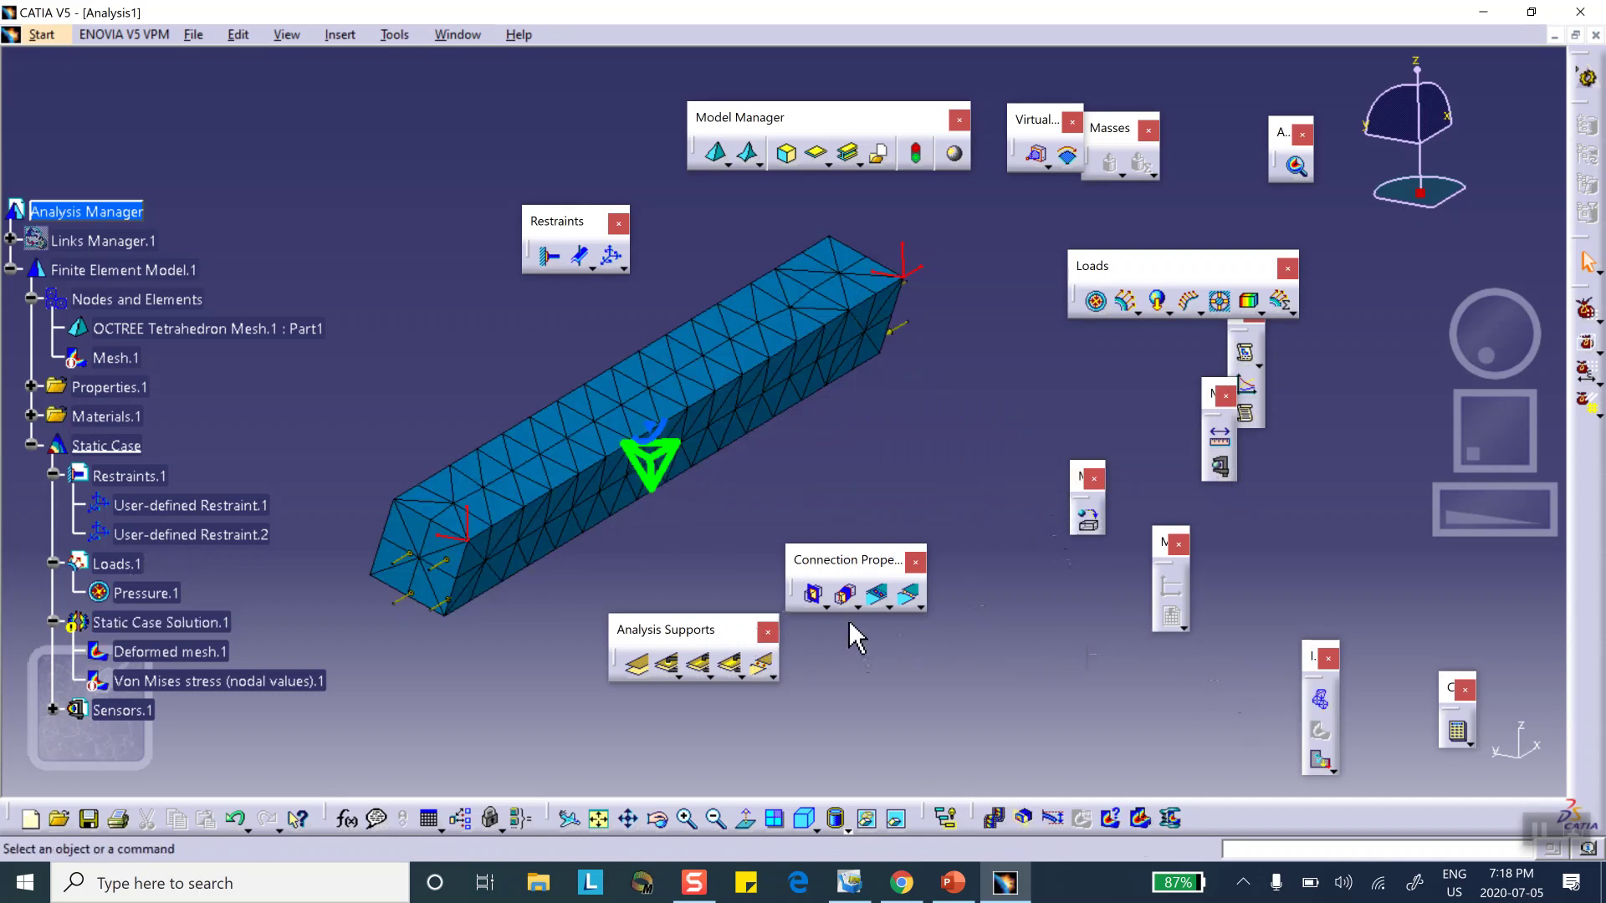
pyautogui.click(994, 818)
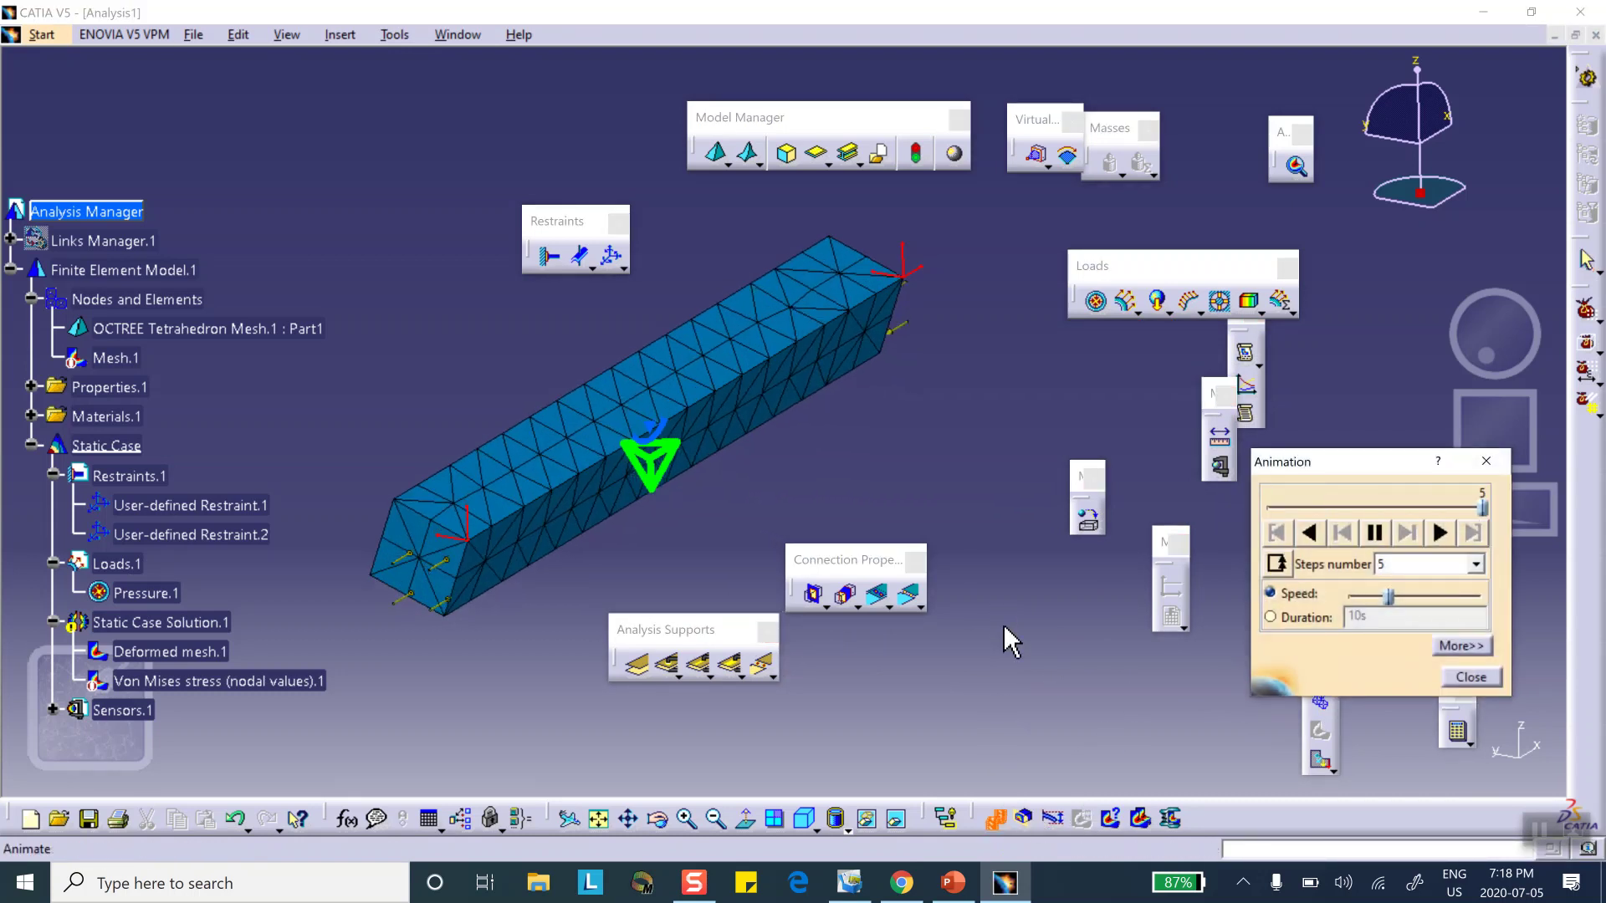
pyautogui.click(1470, 677)
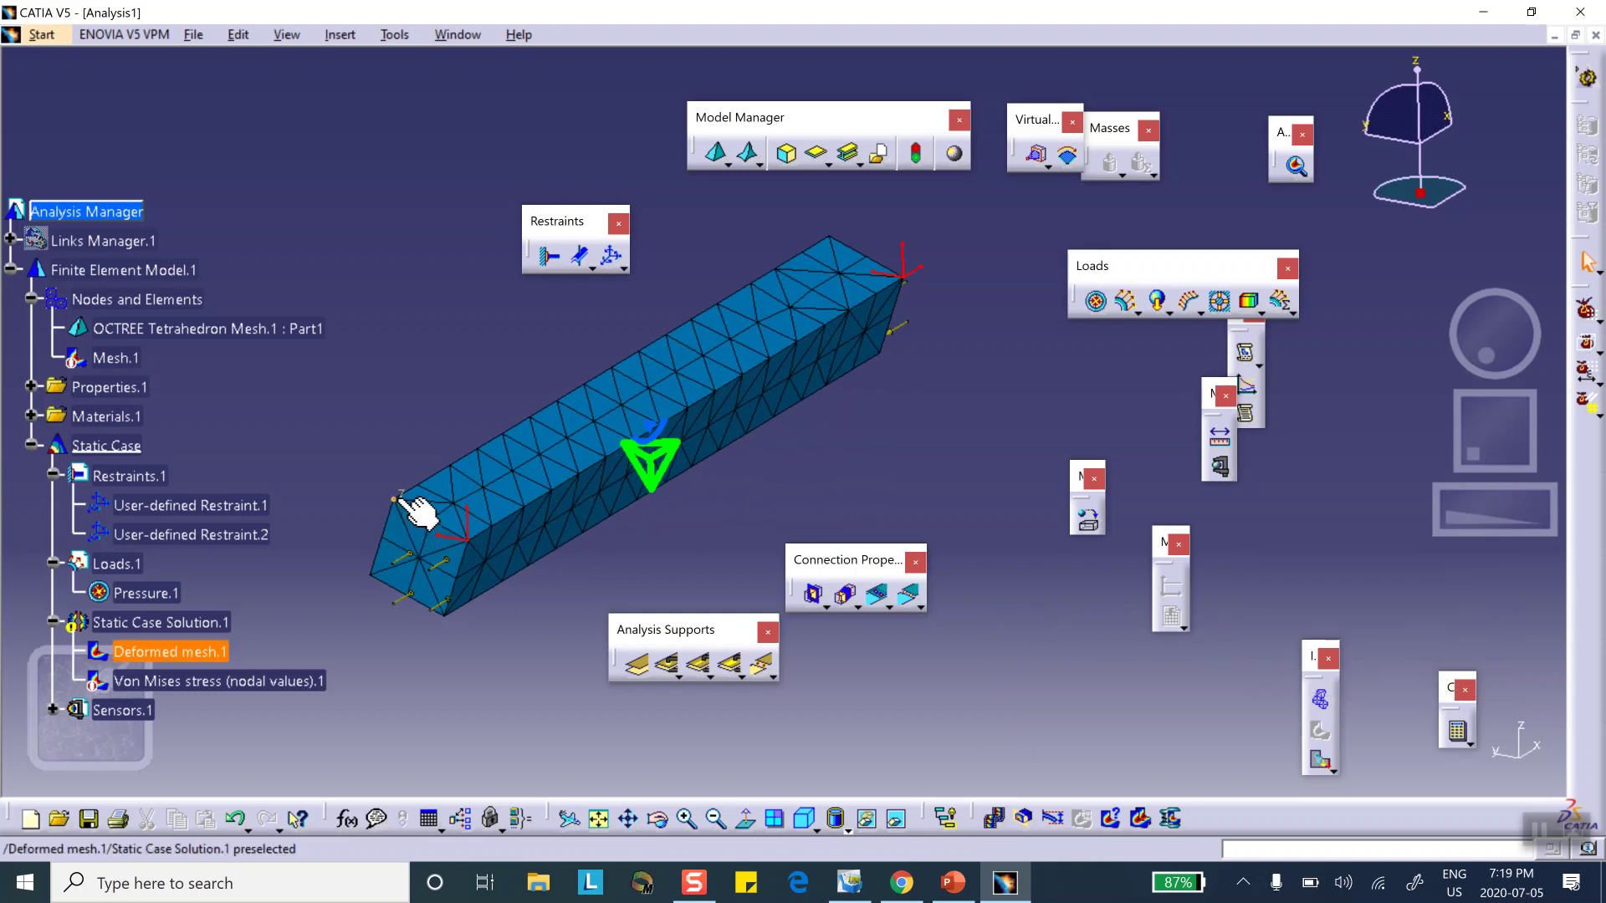
pyautogui.rightClick(178, 651)
pyautogui.click(247, 557)
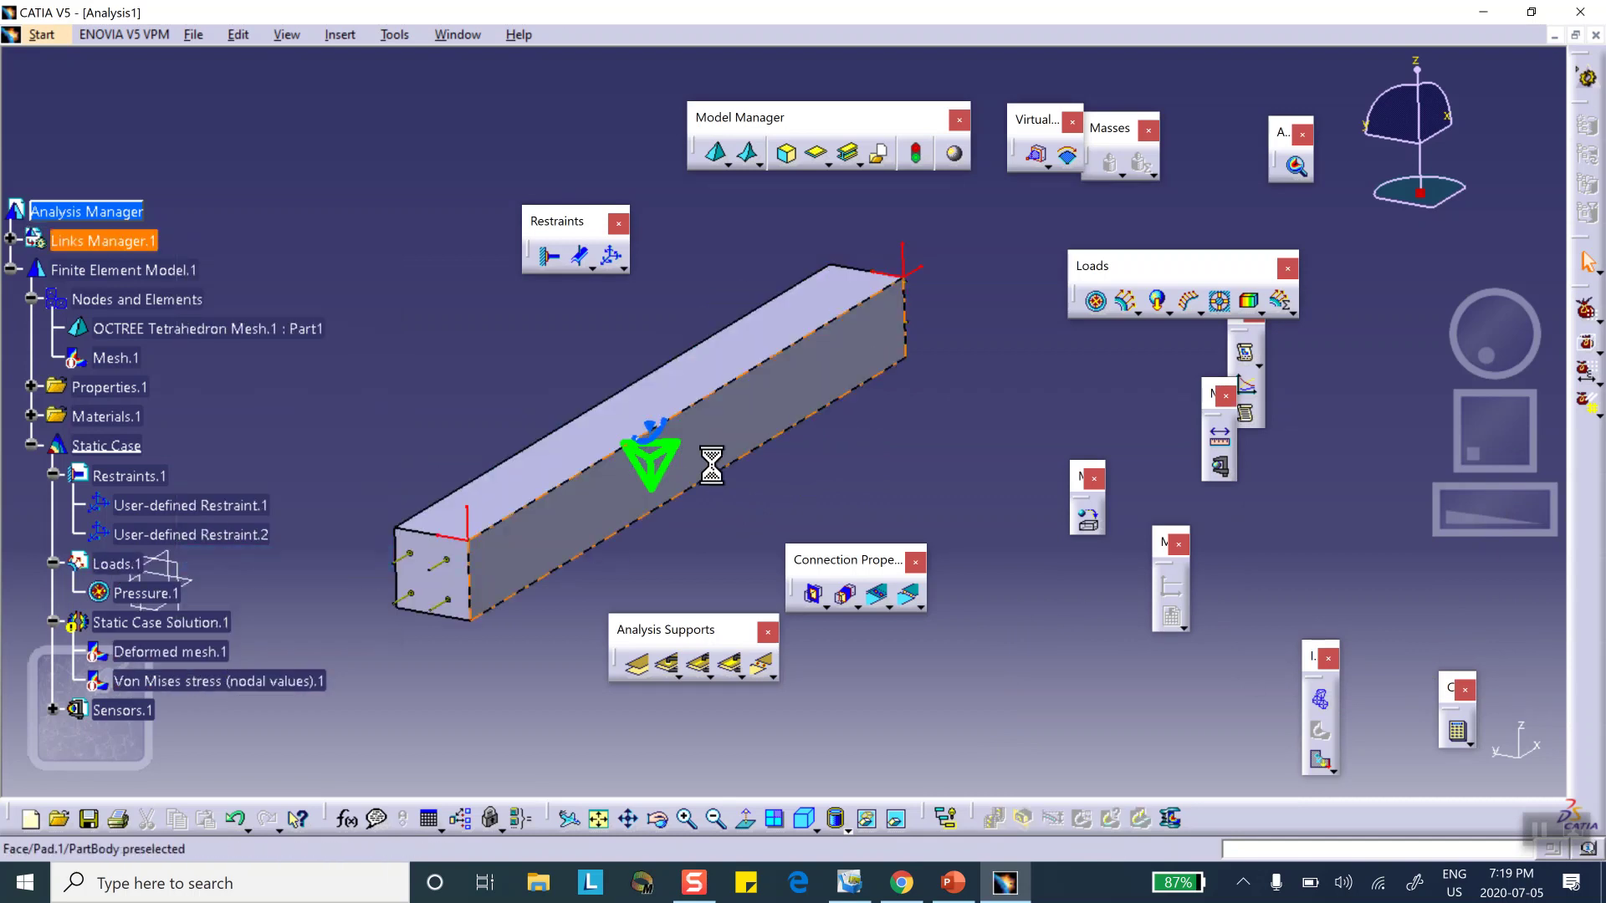
# Step: Add a third user-defined restraint blocking only translation 3 at the near end face's other upper corner vertex
pyautogui.click(613, 257)
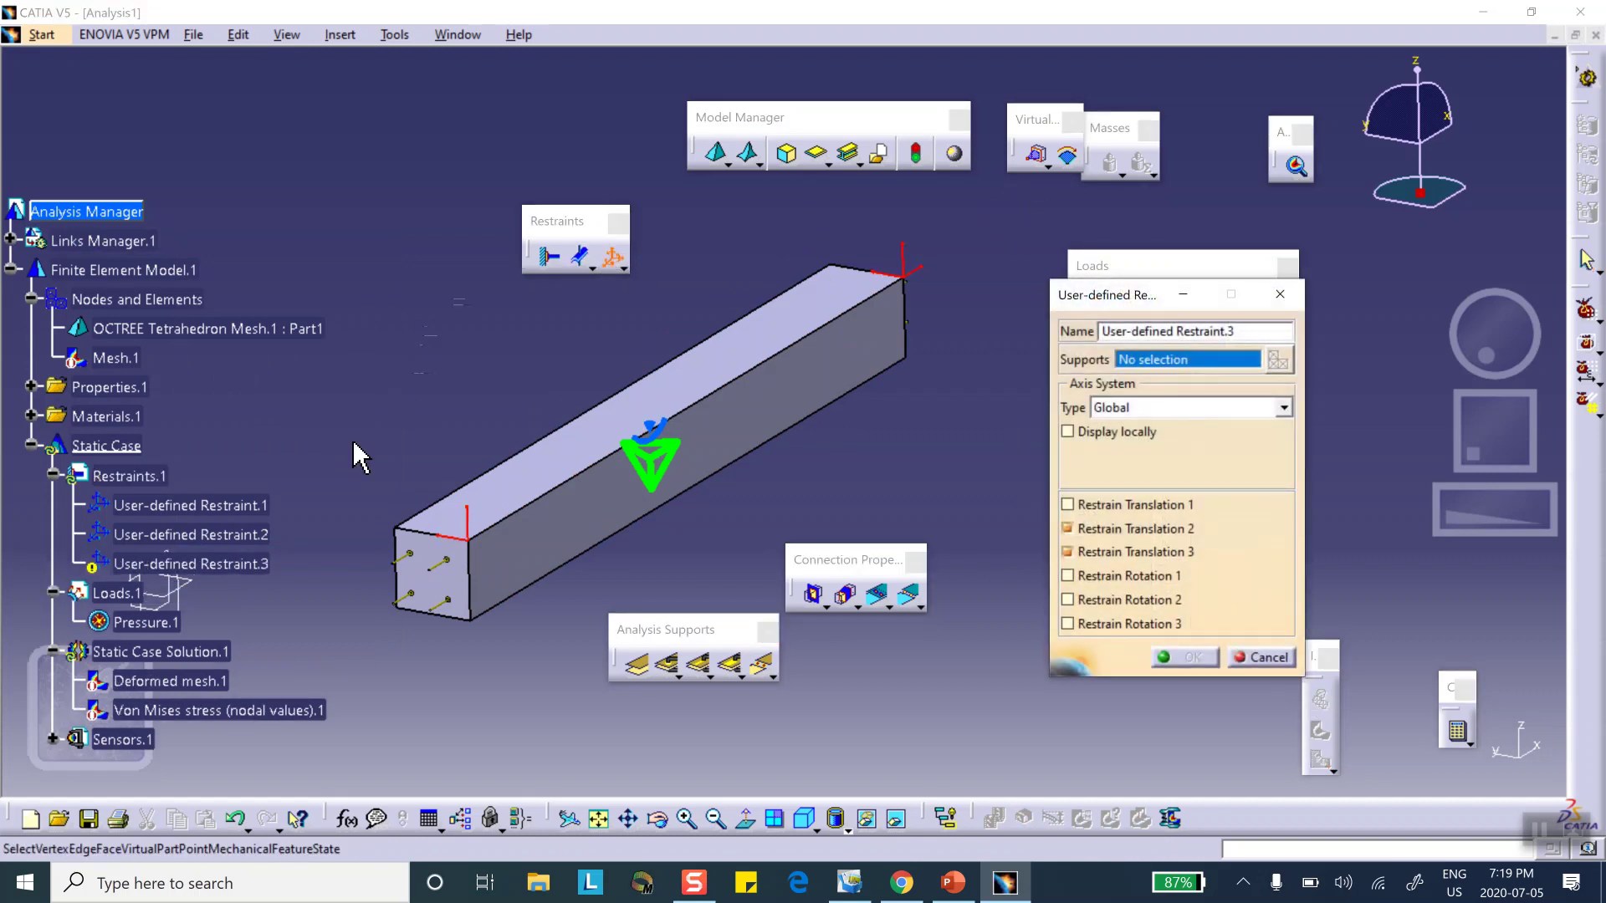
pyautogui.click(394, 528)
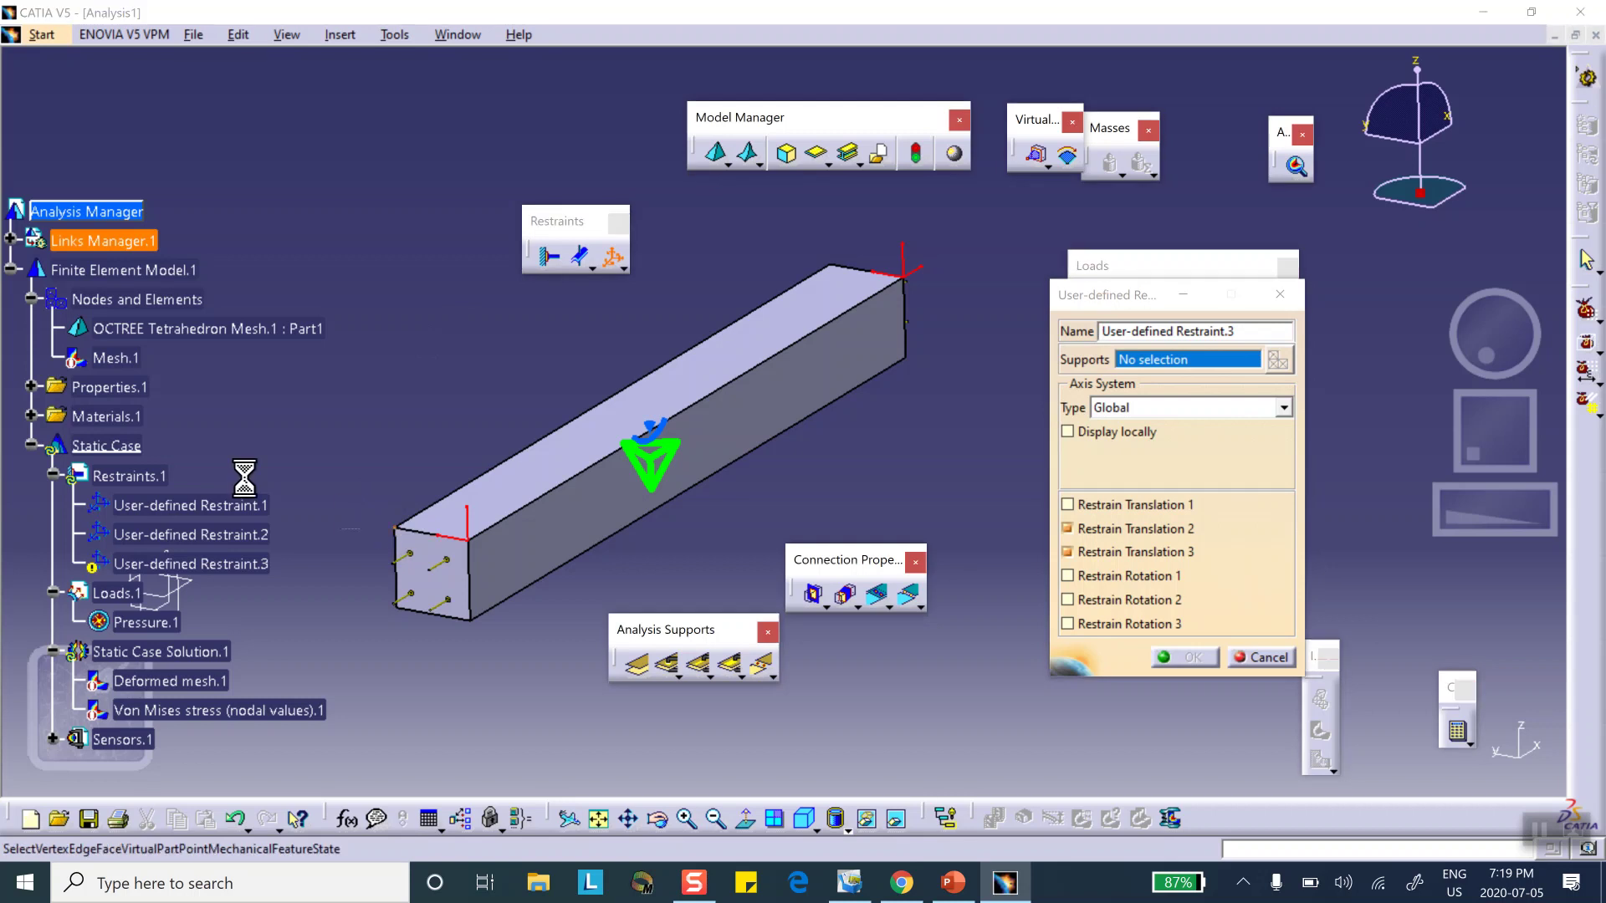
pyautogui.click(1068, 528)
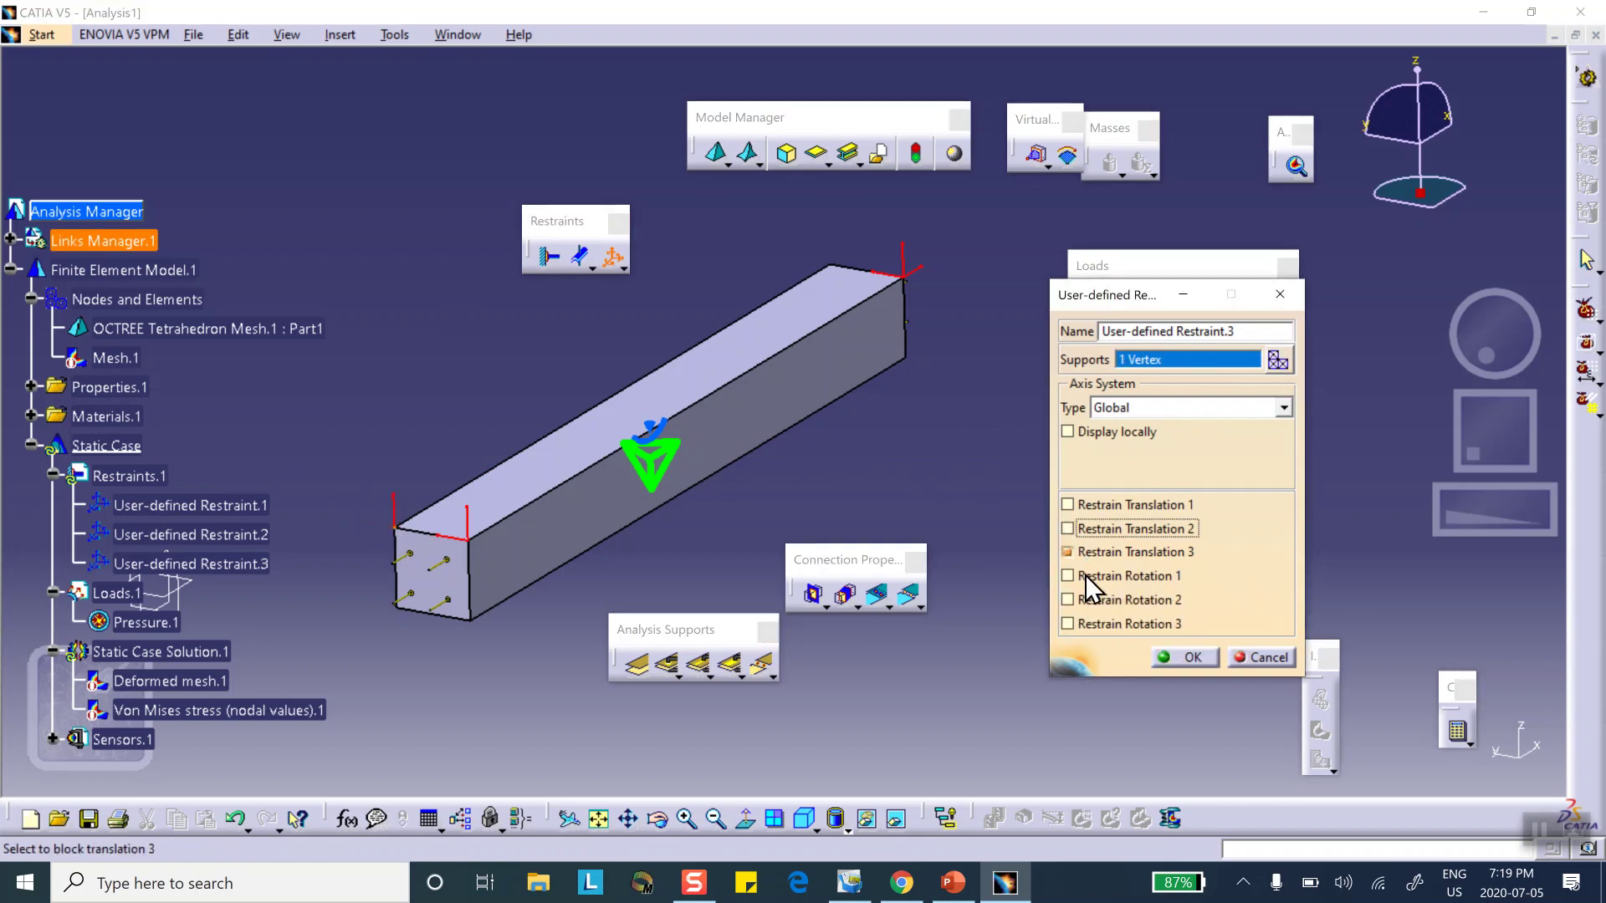
pyautogui.click(1192, 658)
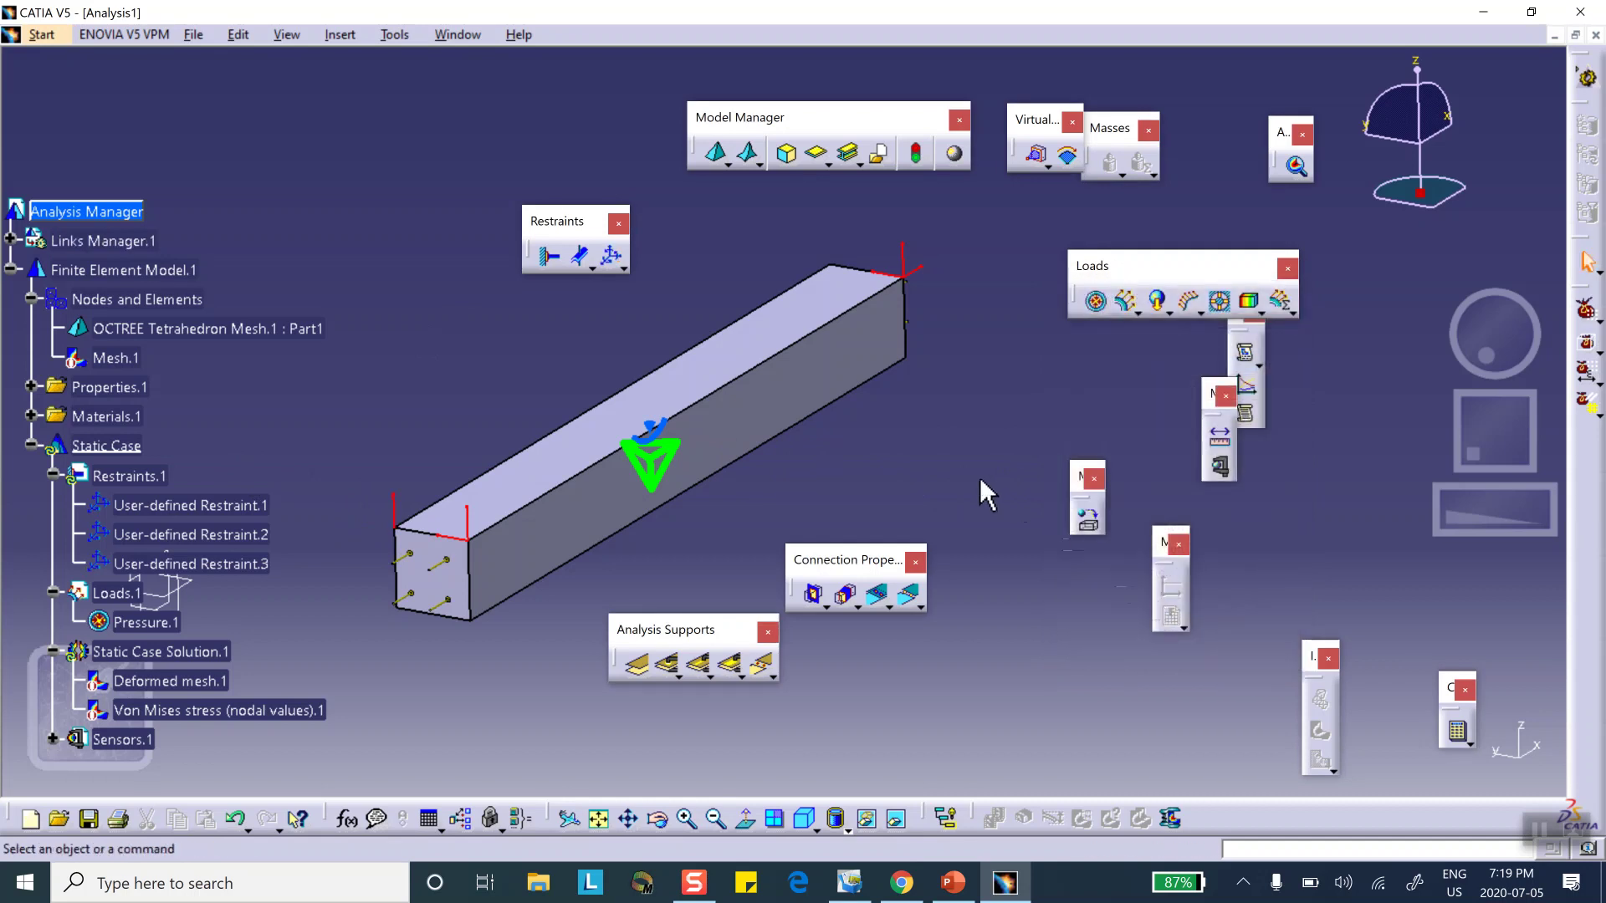
# Step: Compute the whole analysis with all three vertex restraints applied
pyautogui.click(1457, 729)
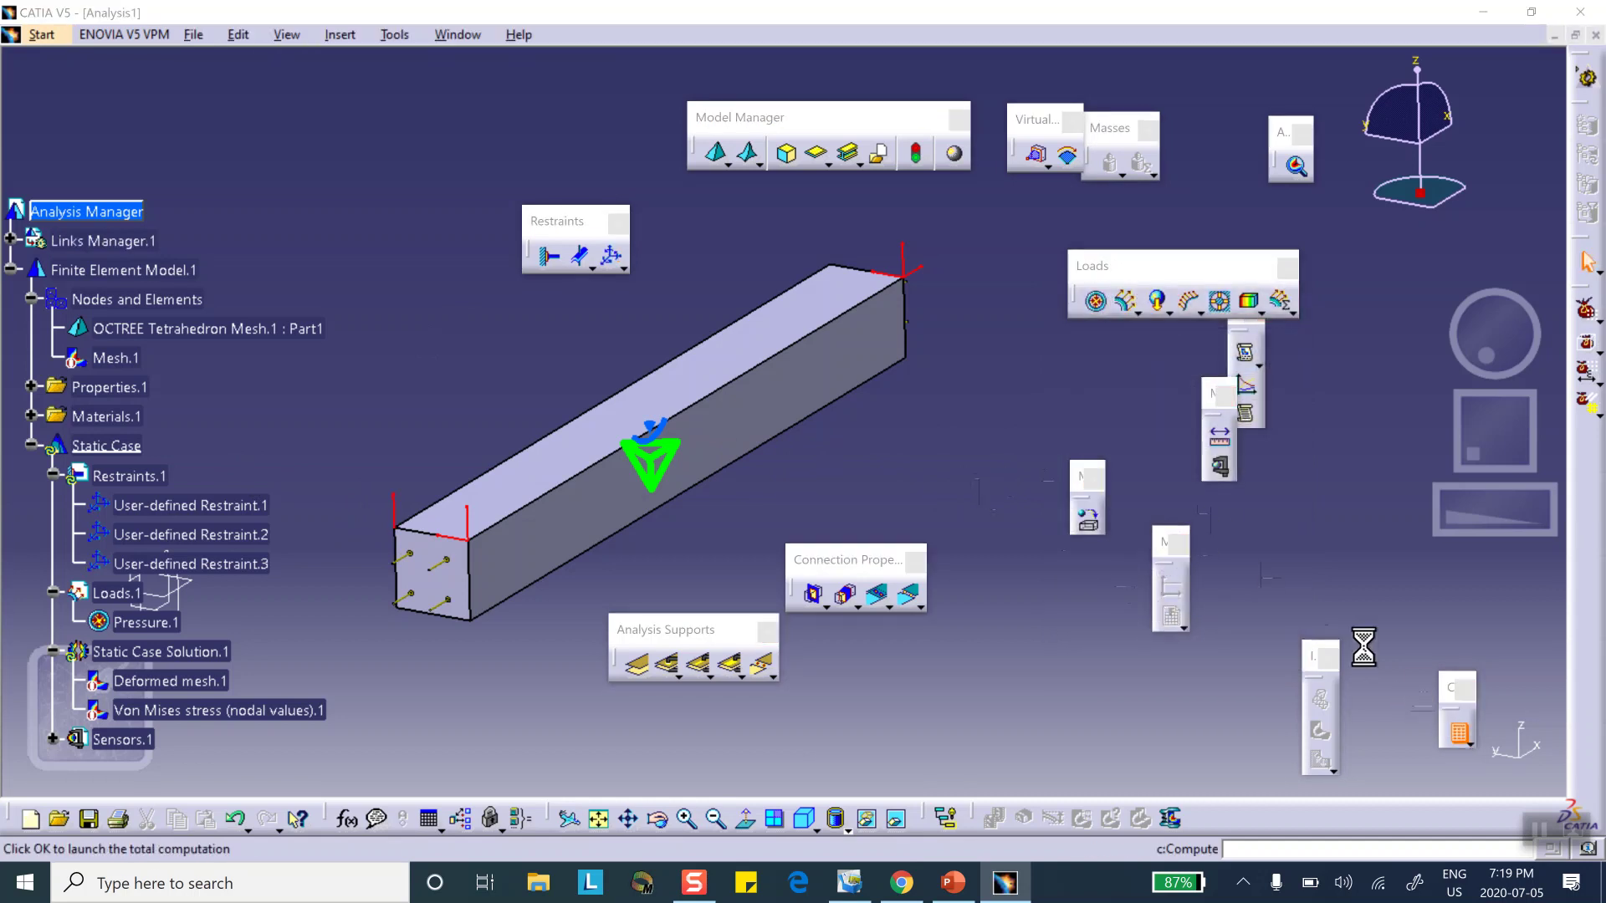
pyautogui.click(1171, 545)
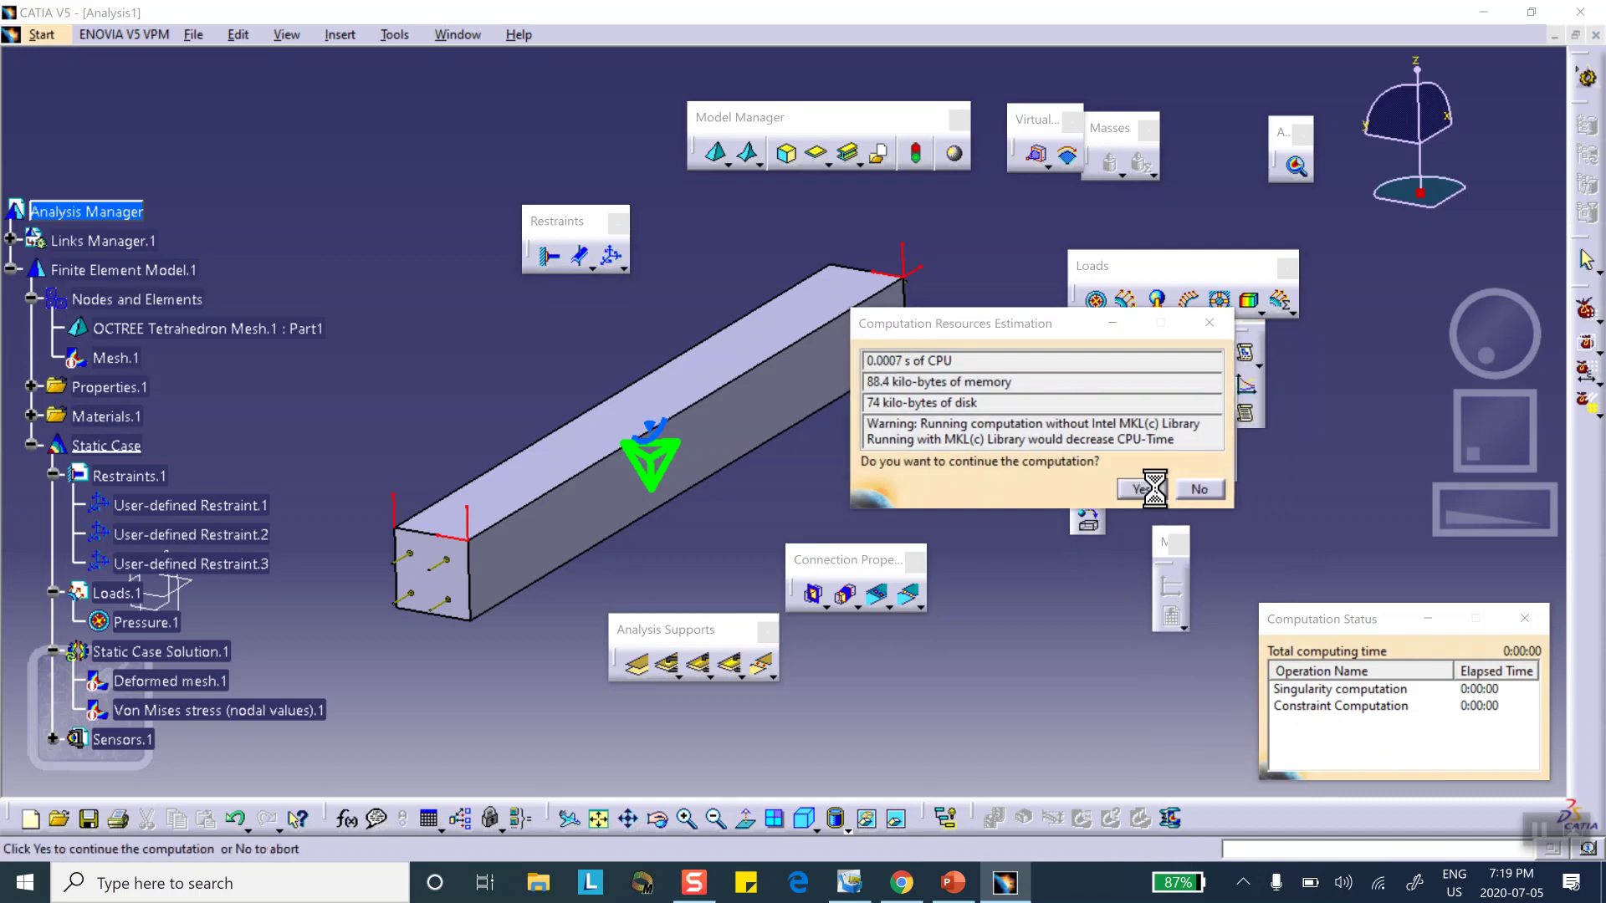
pyautogui.click(1142, 489)
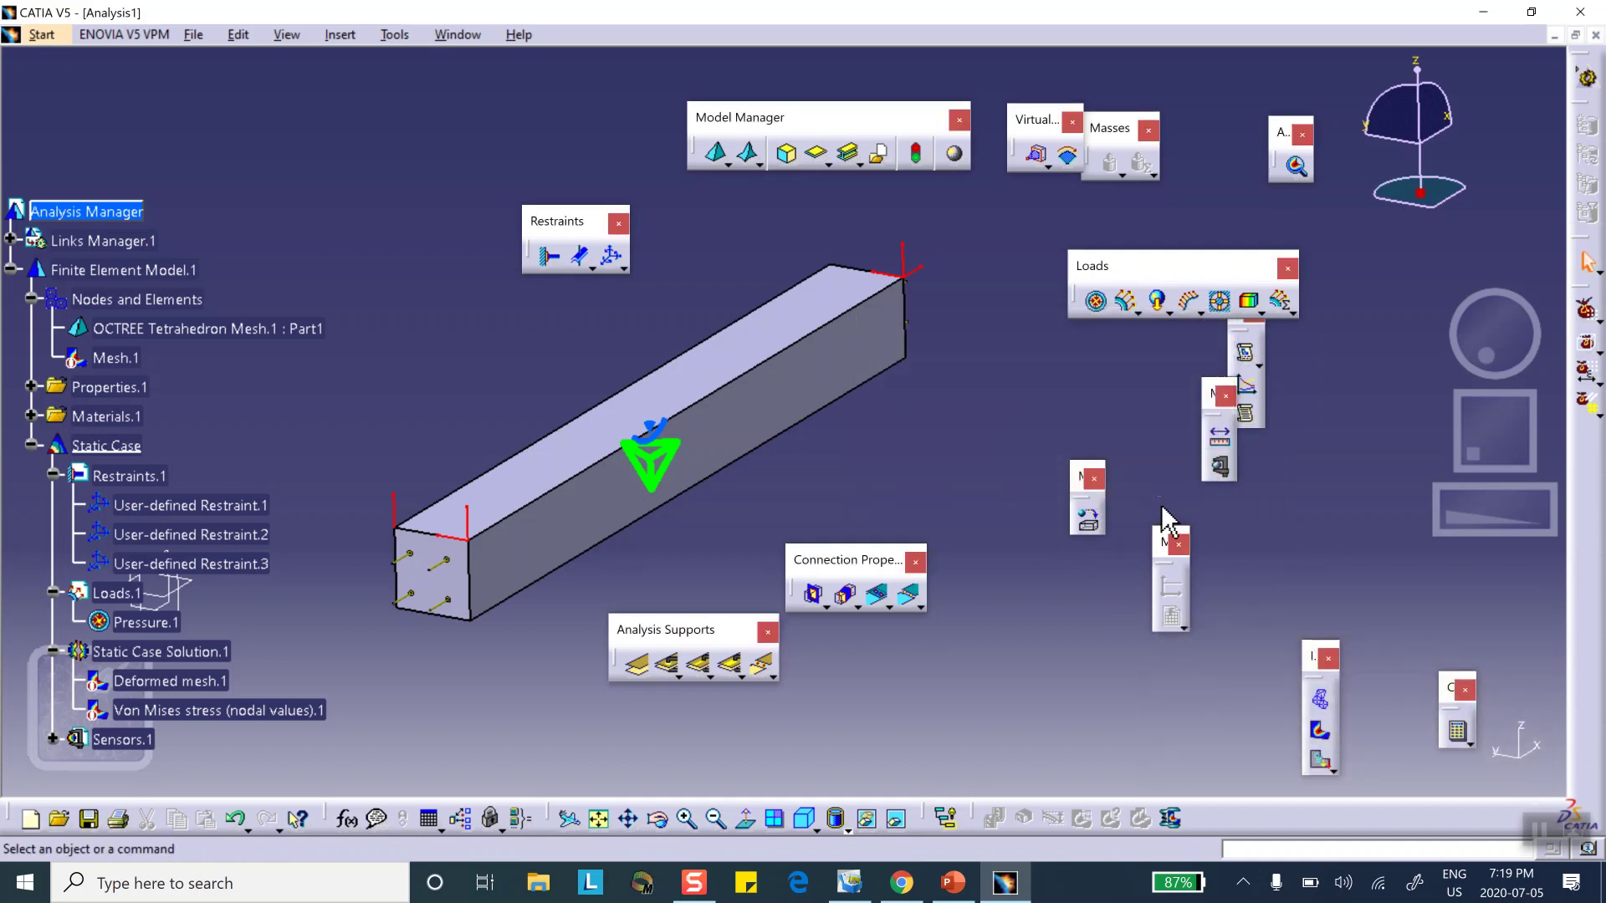
# Step: Show the Von Mises stress image and render it as a coloured contour with the material shading view mode
pyautogui.click(1319, 732)
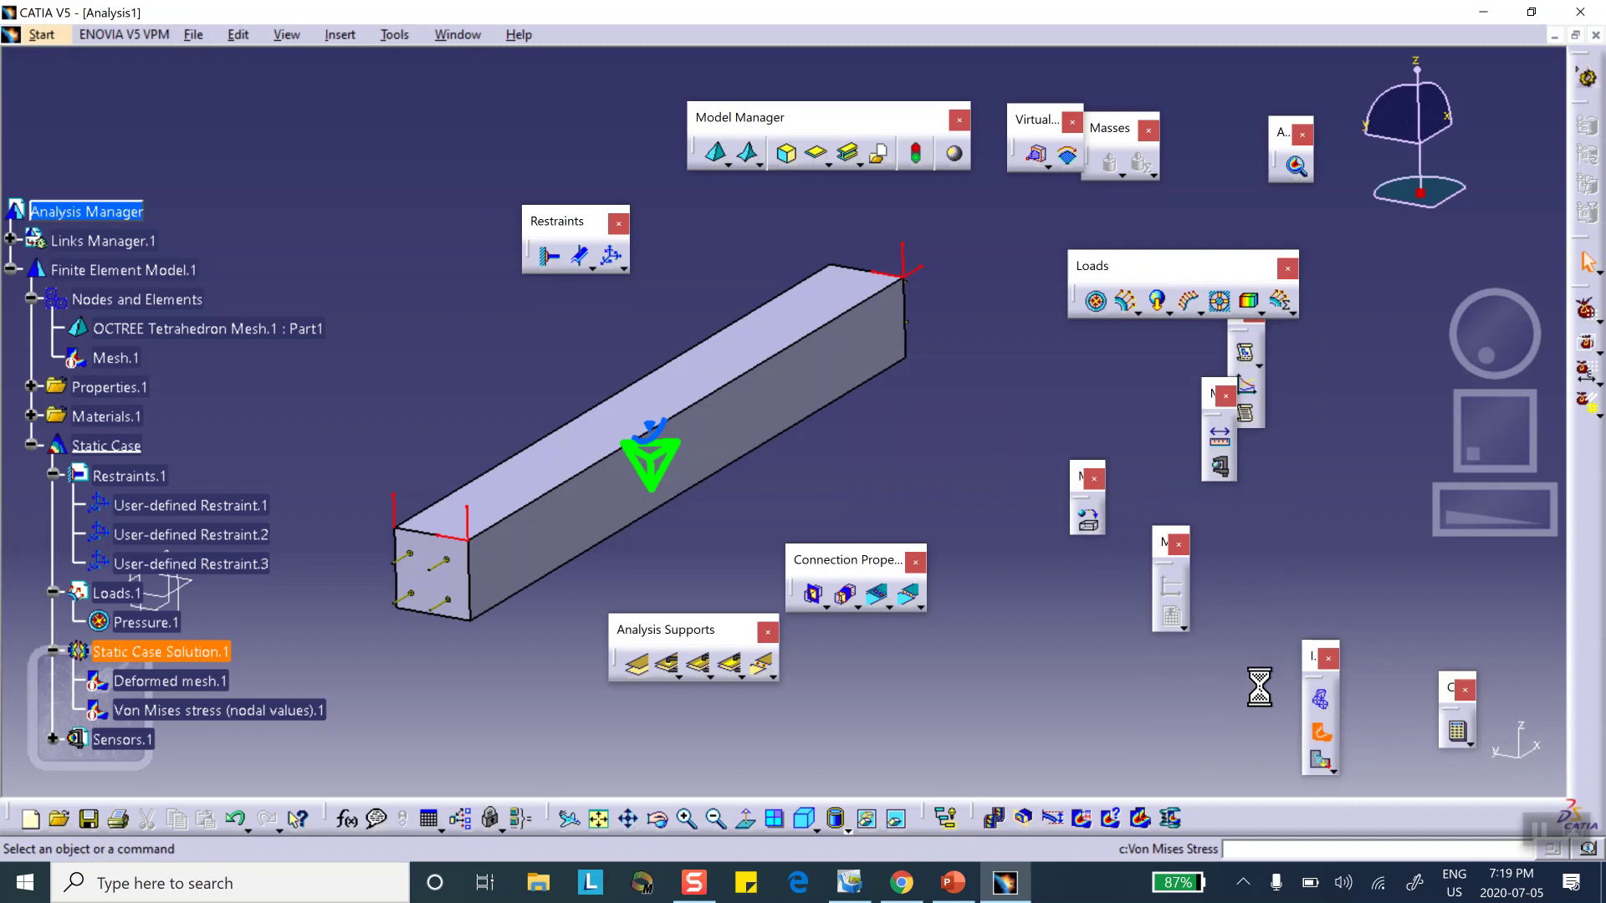
pyautogui.click(845, 828)
pyautogui.click(862, 787)
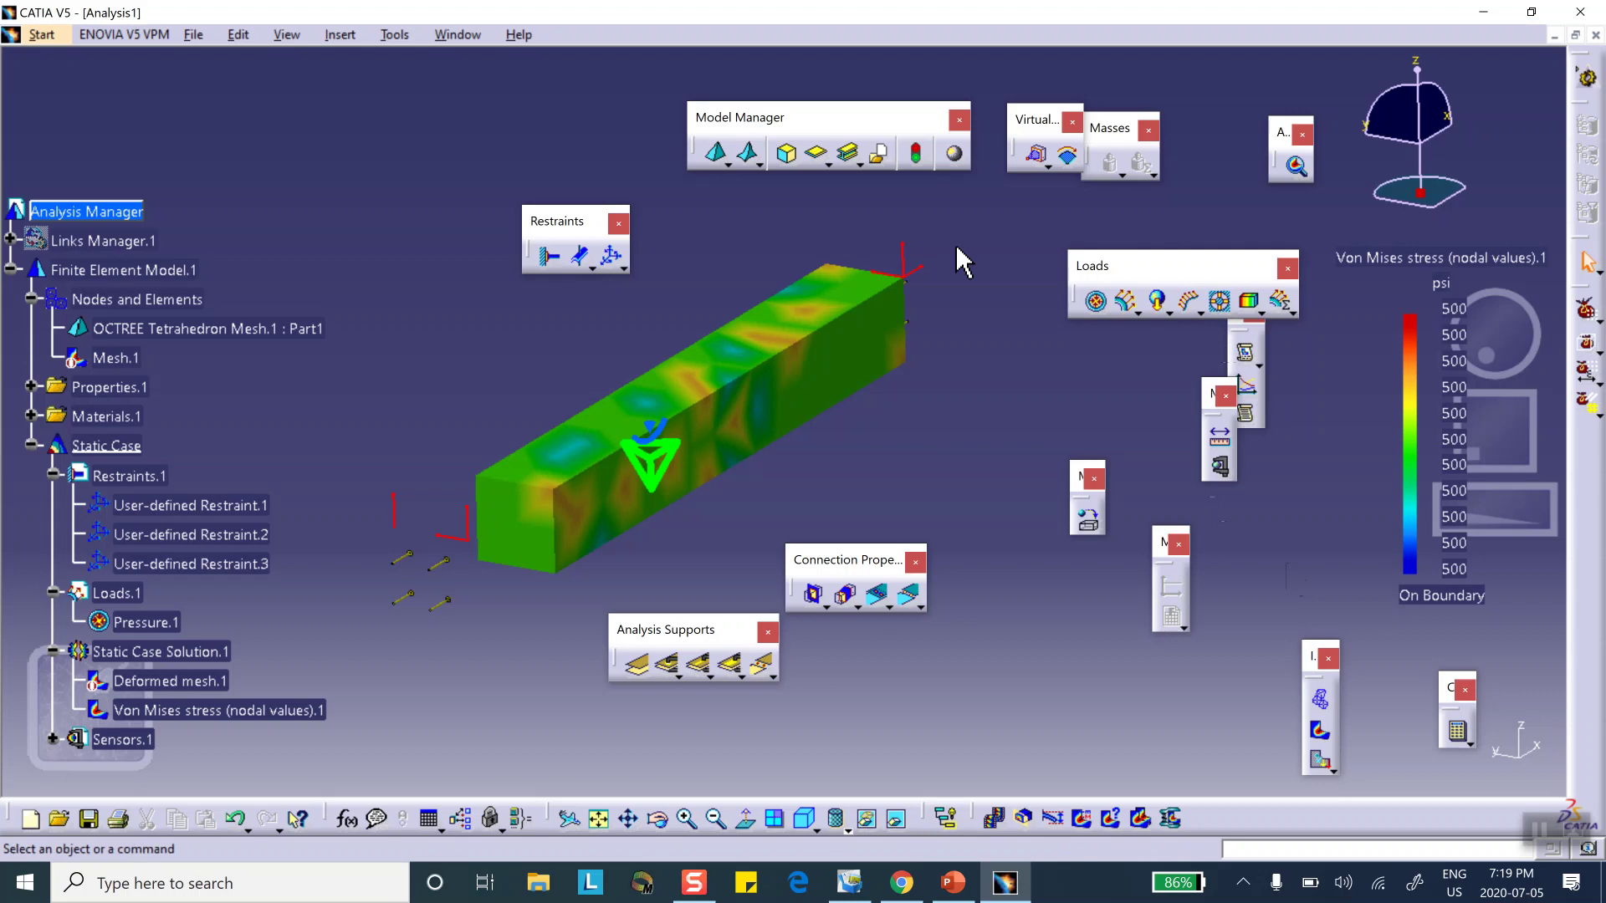
pyautogui.click(624, 268)
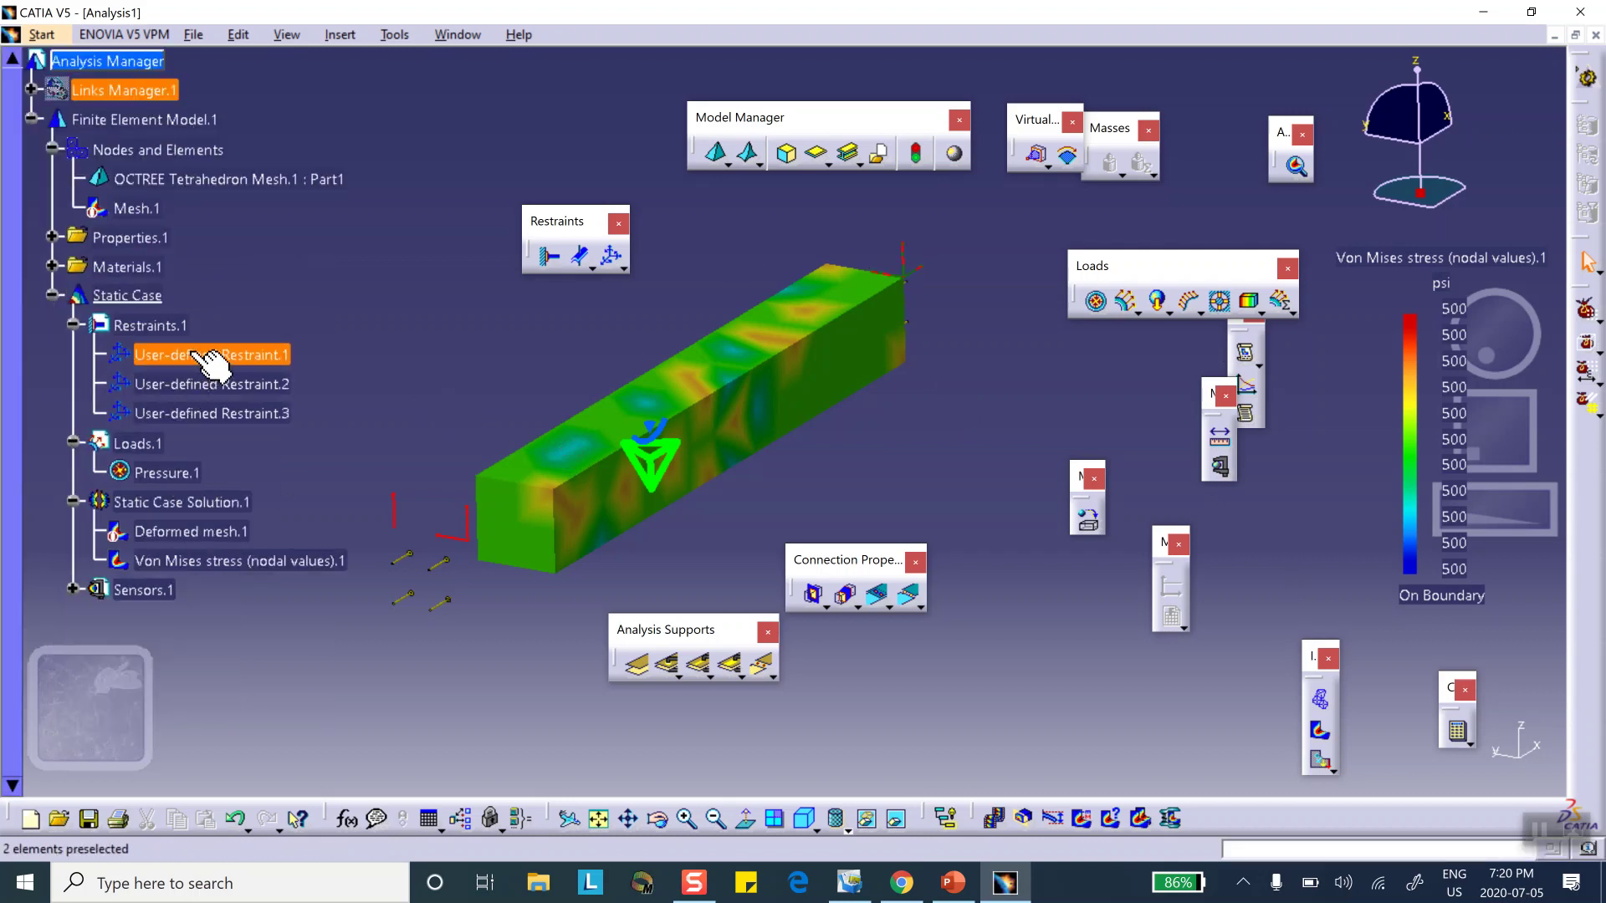
# Step: Delete all three user-defined vertex restraints from the static case
pyautogui.rightClick(197, 354)
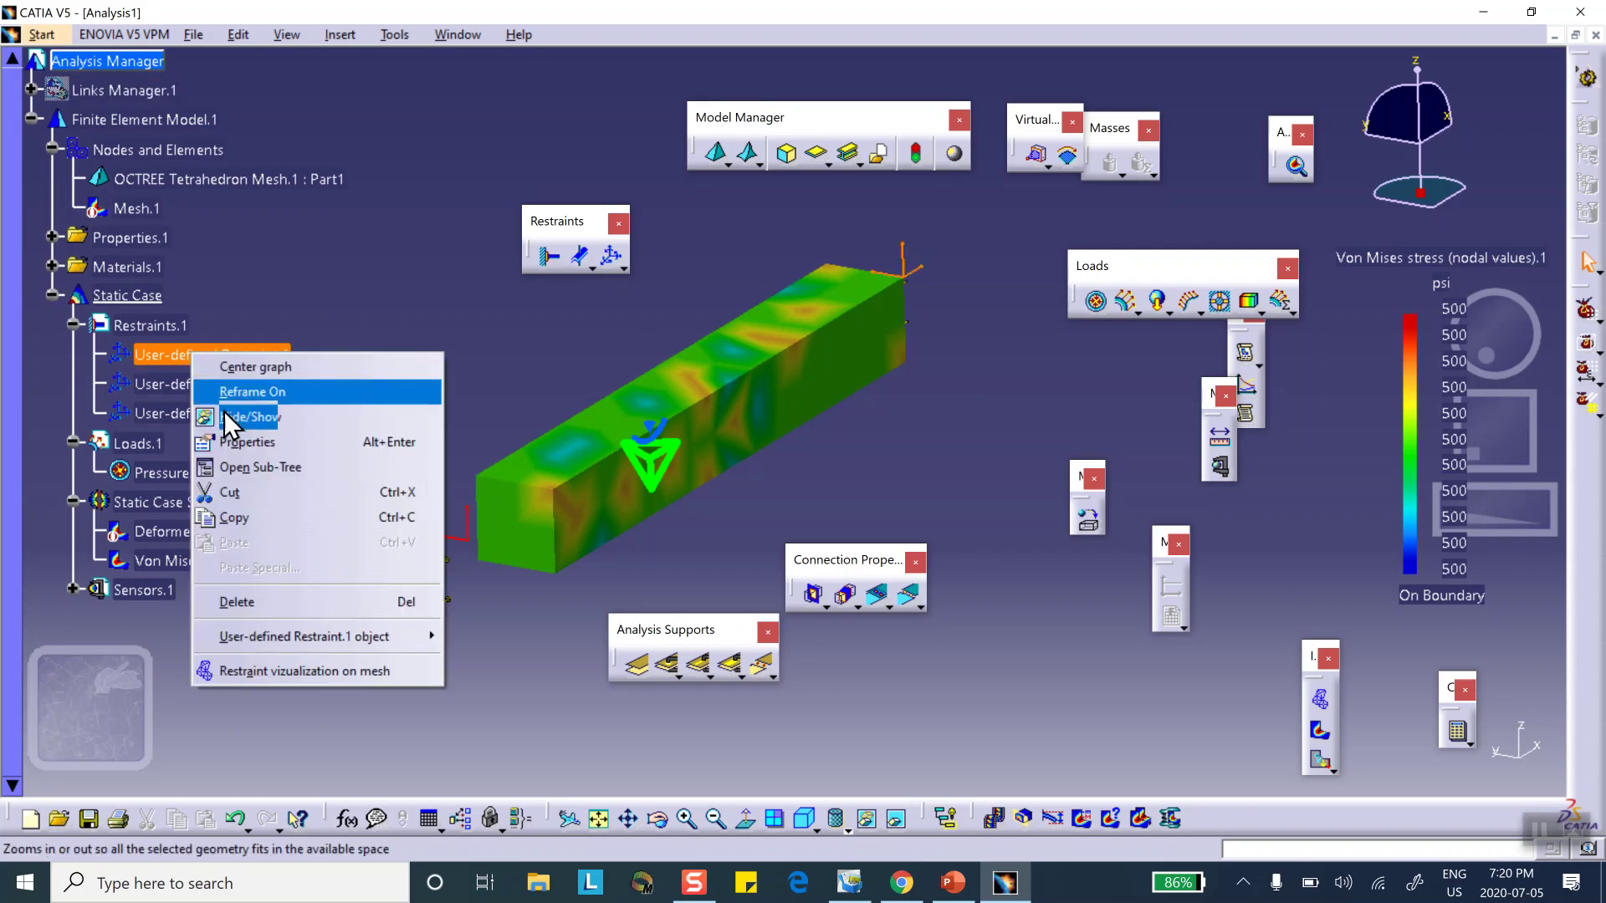
pyautogui.click(252, 668)
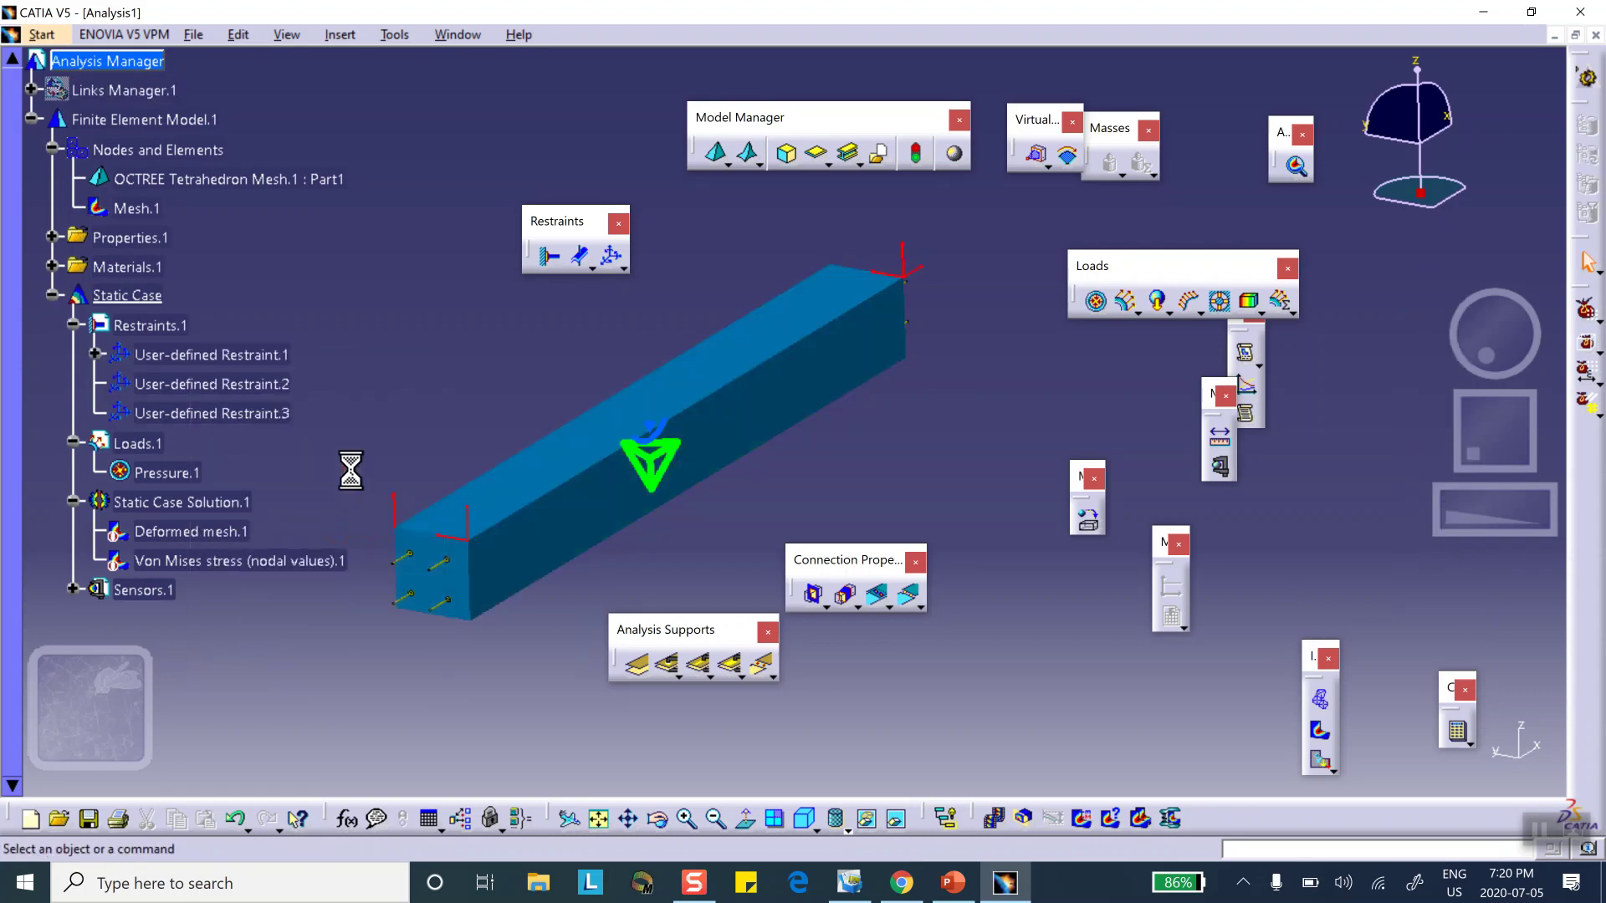
pyautogui.rightClick(179, 355)
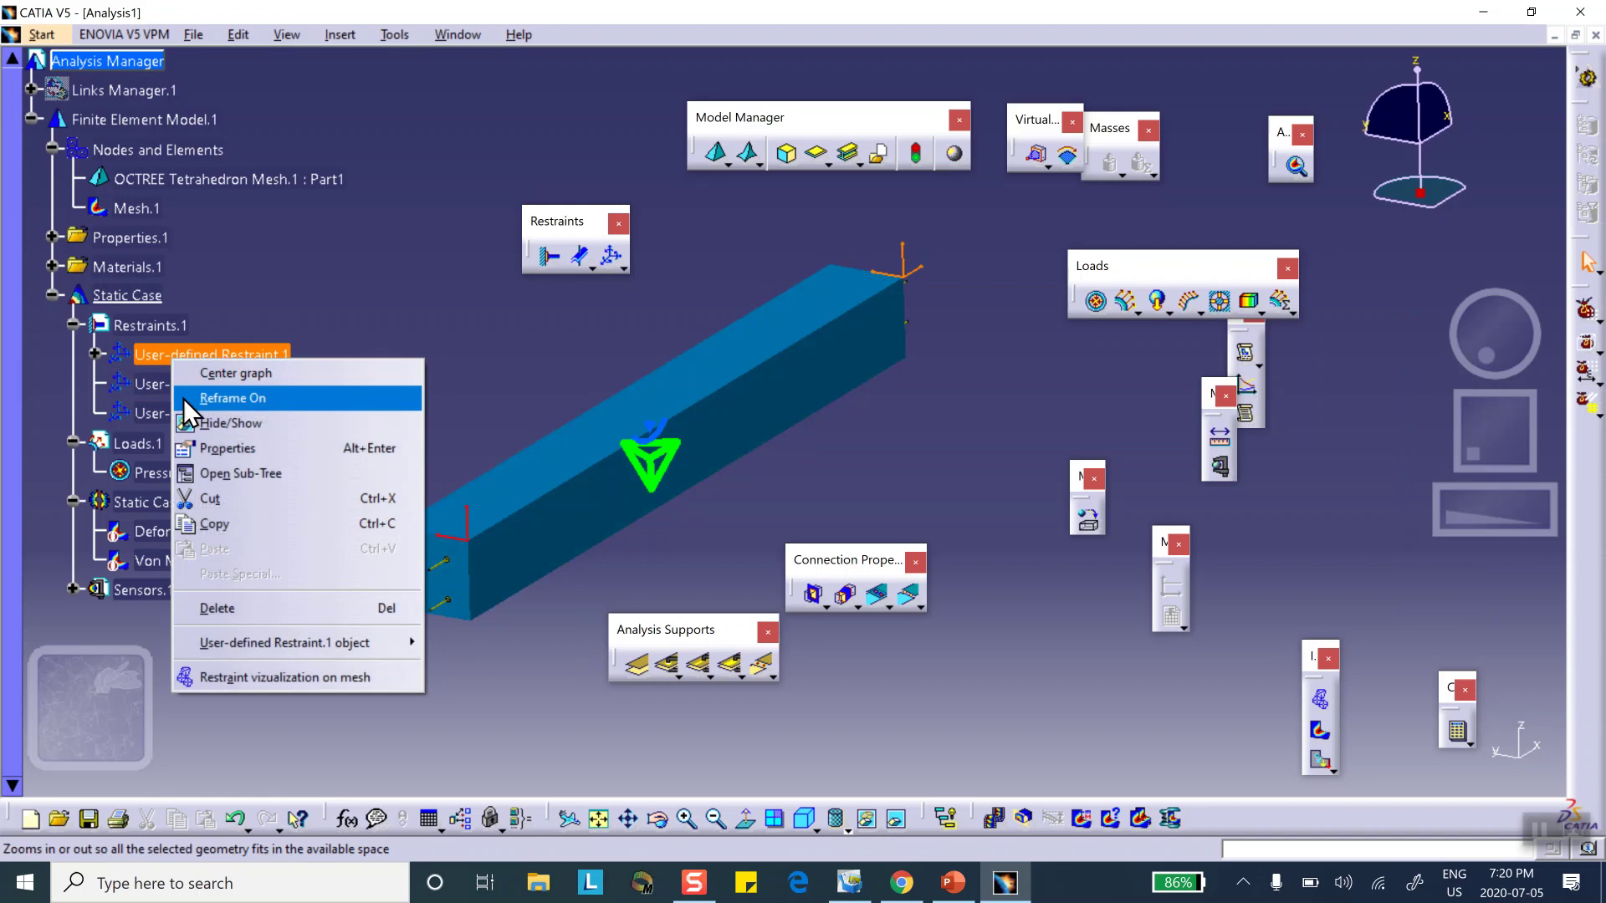
pyautogui.click(215, 606)
pyautogui.rightClick(204, 354)
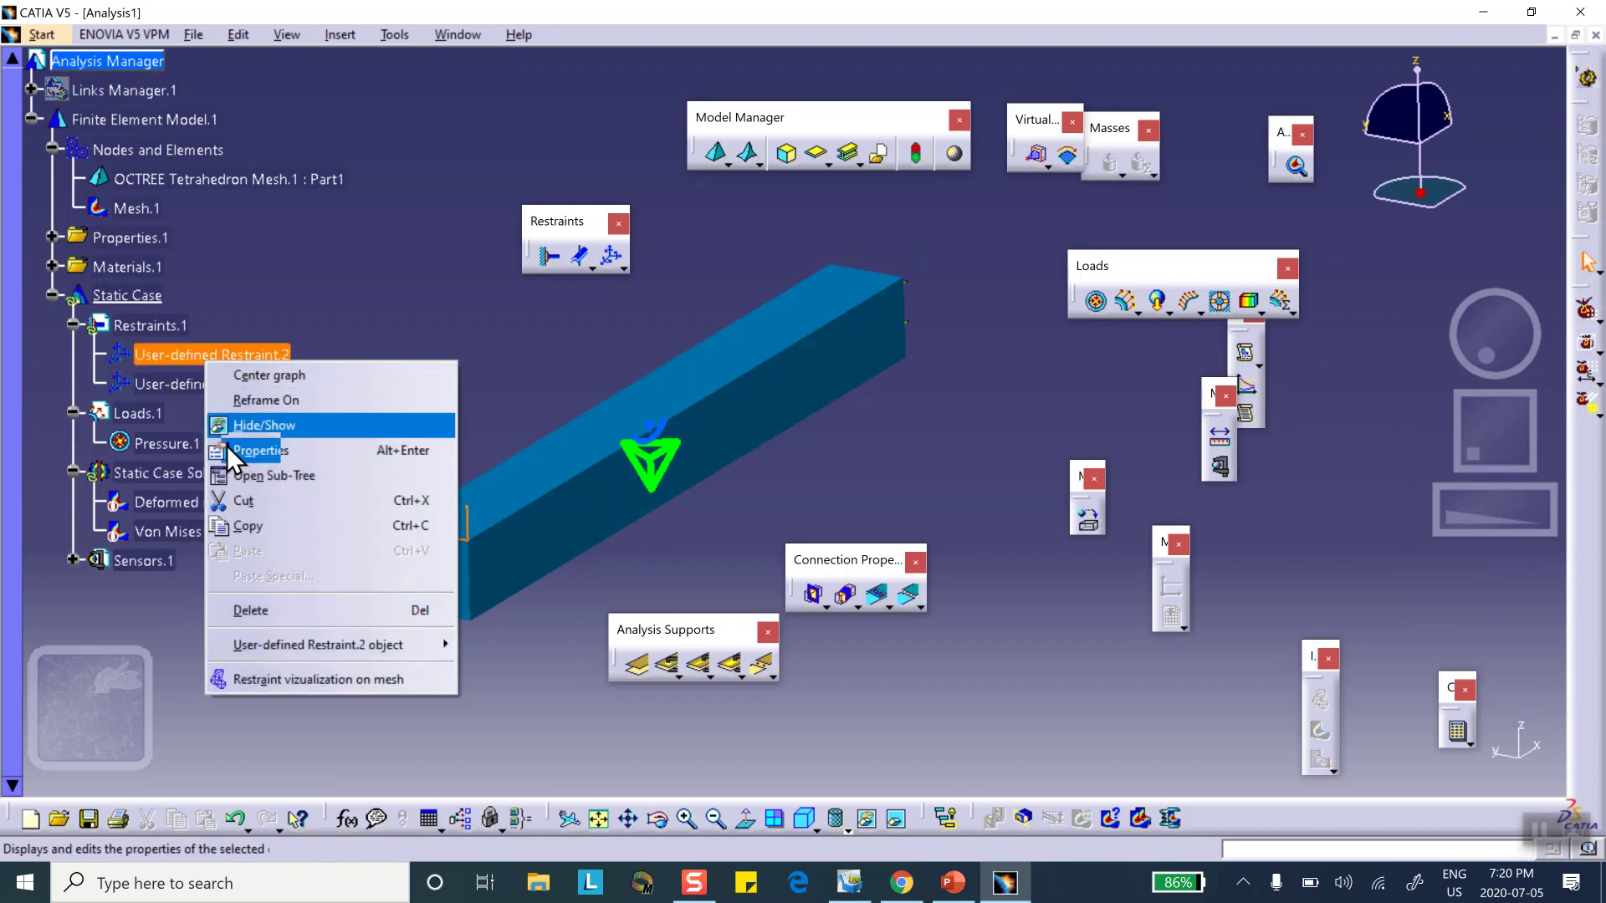
pyautogui.click(251, 615)
pyautogui.rightClick(231, 358)
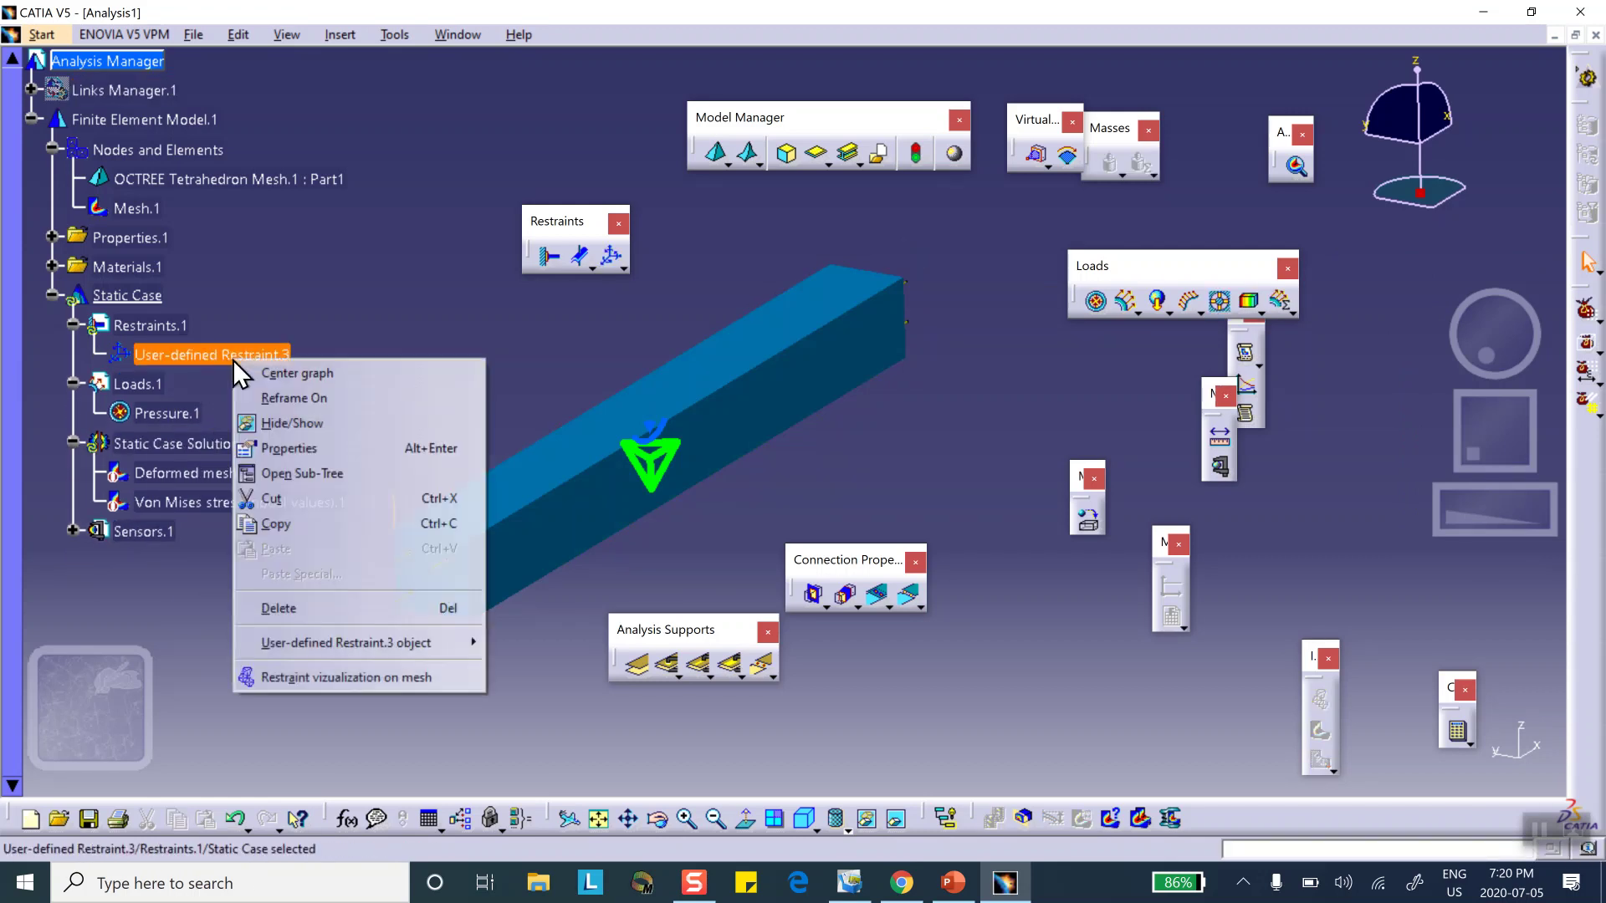
pyautogui.click(315, 605)
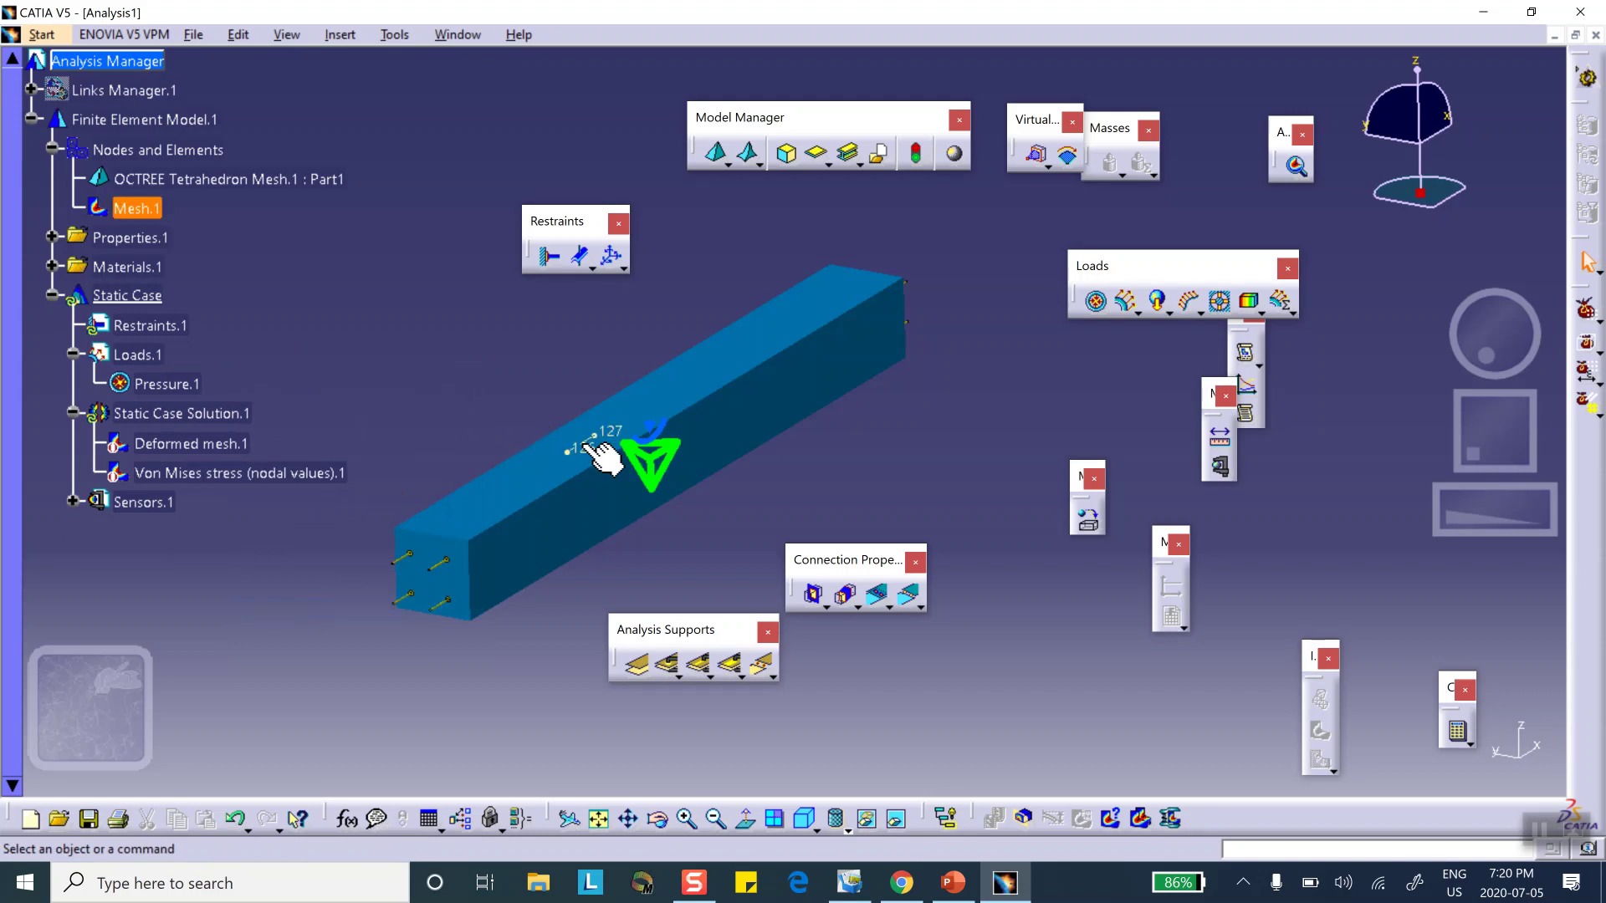
# Step: Delete the existing pressure load on the block's end faces and deactivate the mesh image
pyautogui.moveTo(925, 449); pyautogui.dragTo(852, 422, button='middle')
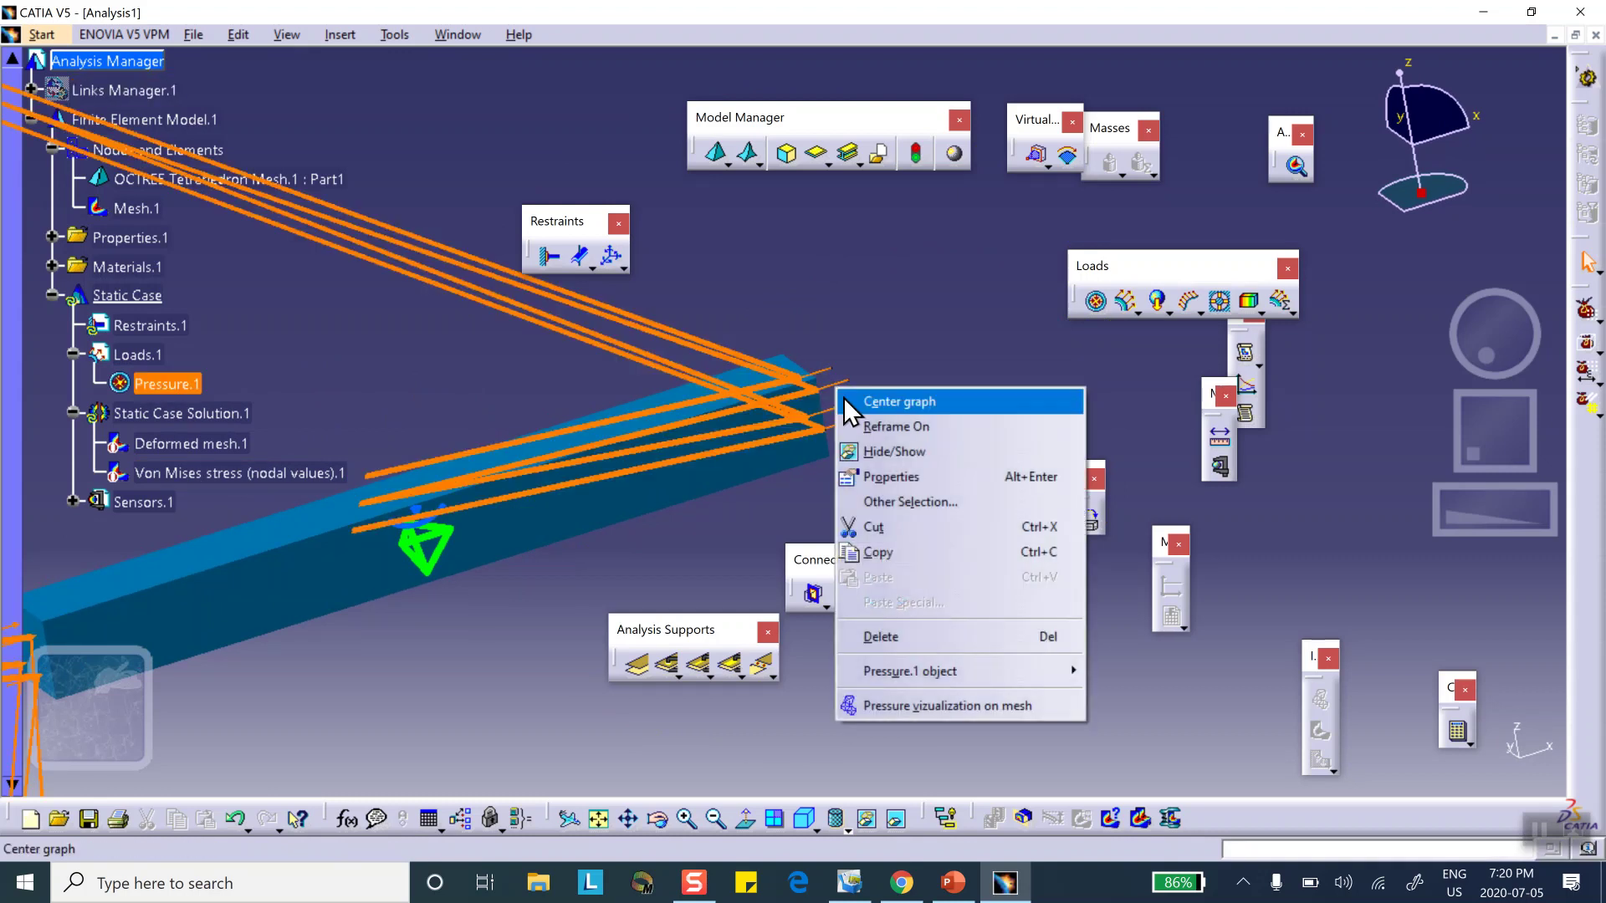
pyautogui.click(881, 637)
pyautogui.moveTo(604, 529); pyautogui.dragTo(604, 387, button='middle')
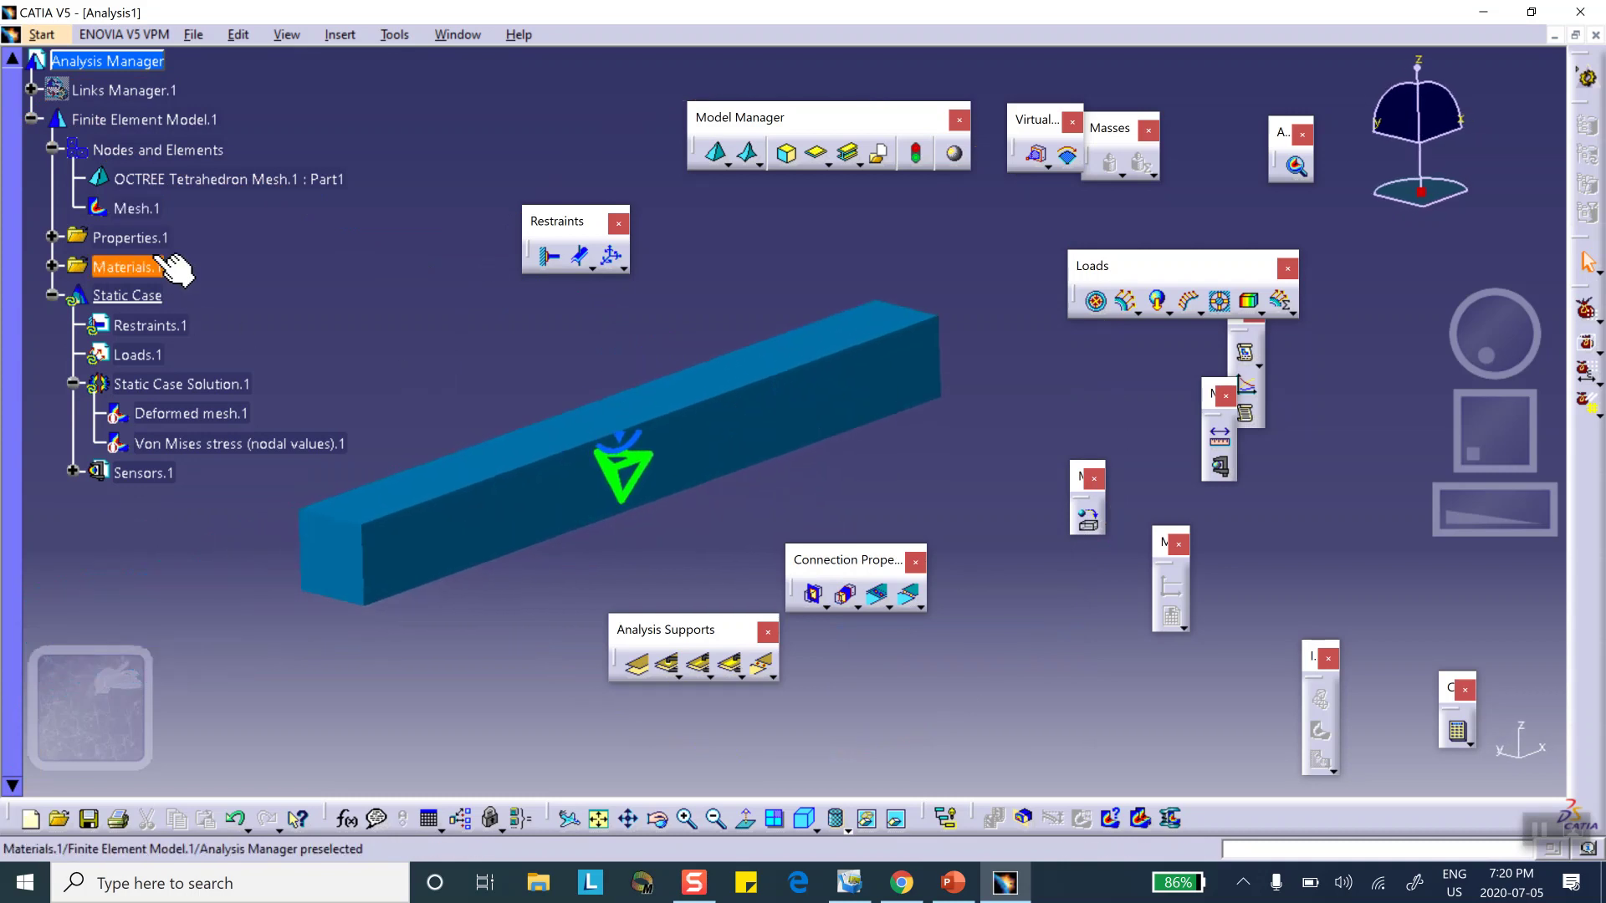
pyautogui.rightClick(140, 209)
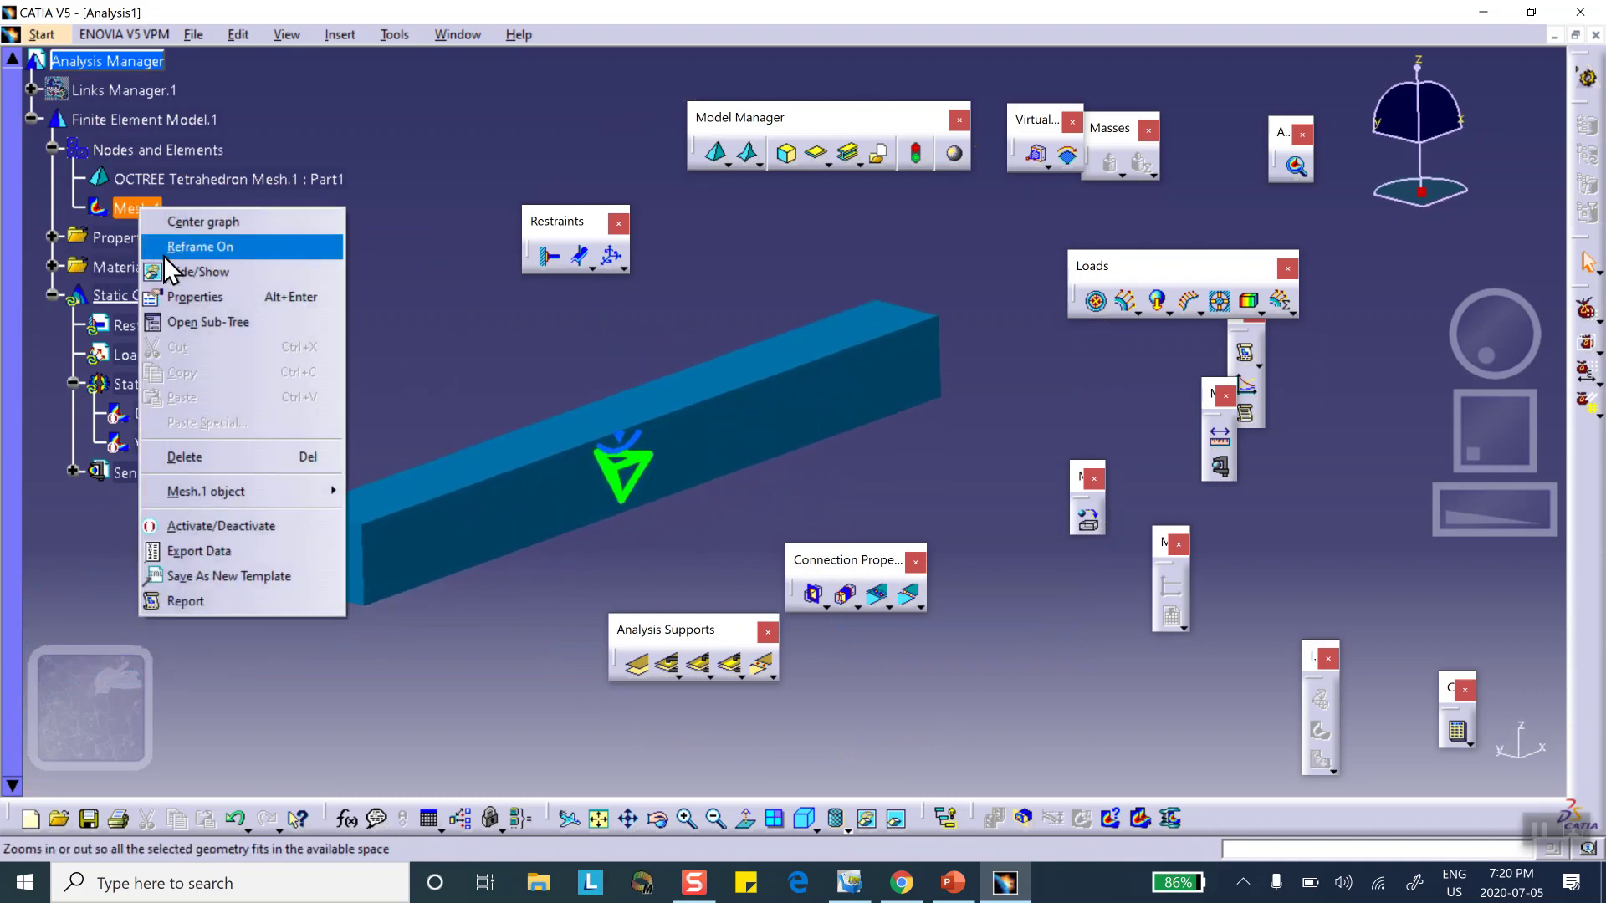
pyautogui.click(204, 529)
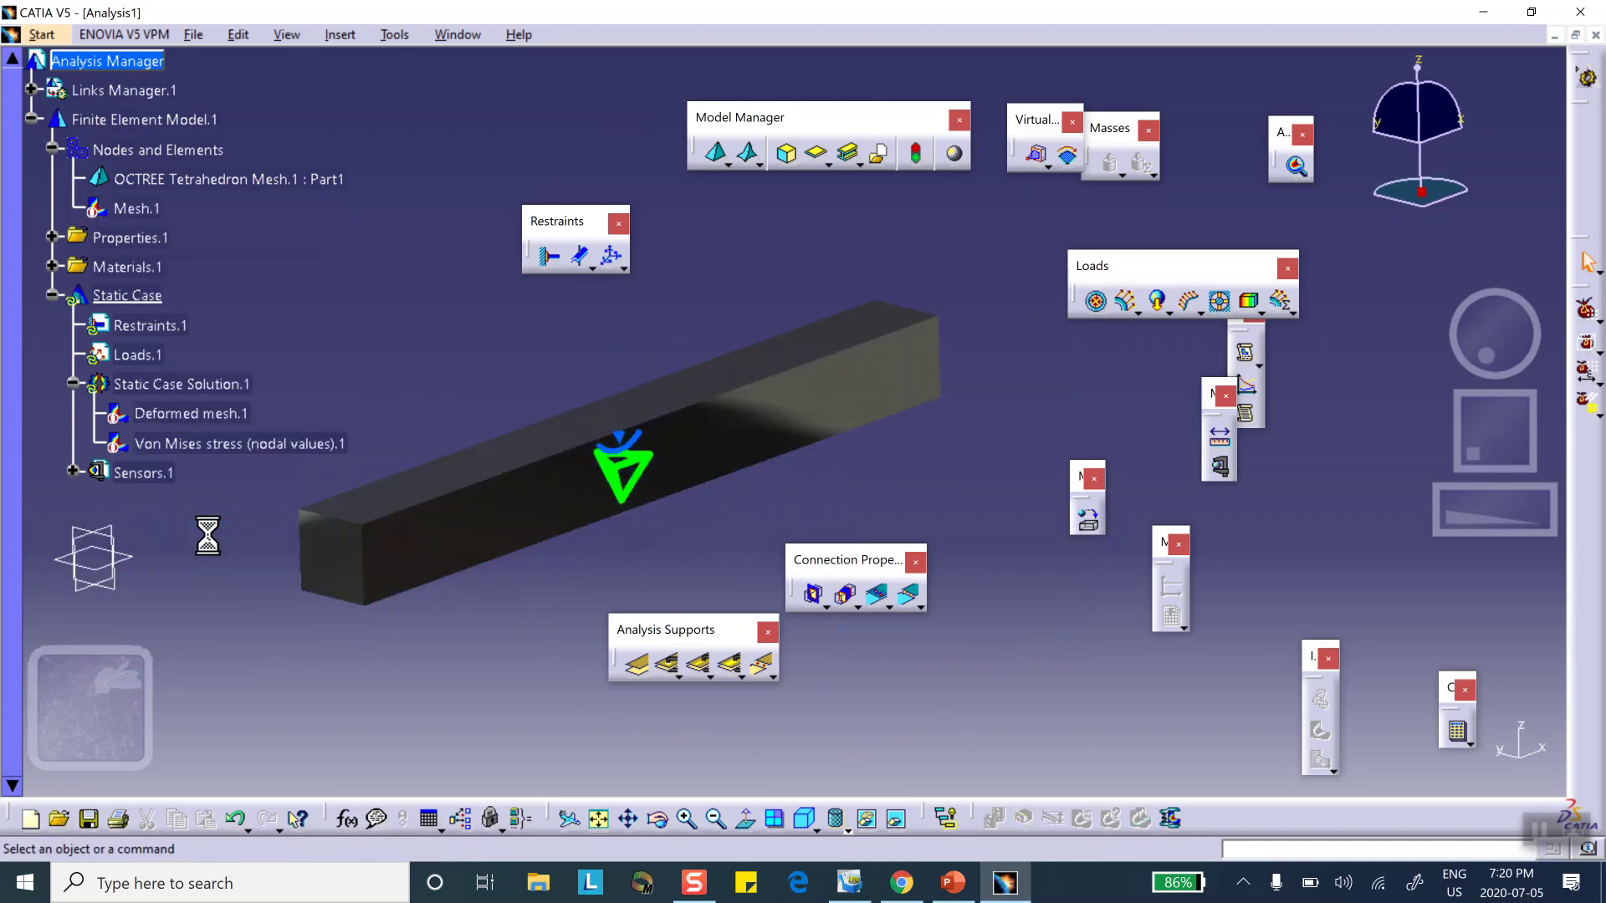
# Step: Apply a new pressure load to the block's near end face only
pyautogui.click(1095, 301)
pyautogui.click(318, 569)
pyautogui.click(1176, 450)
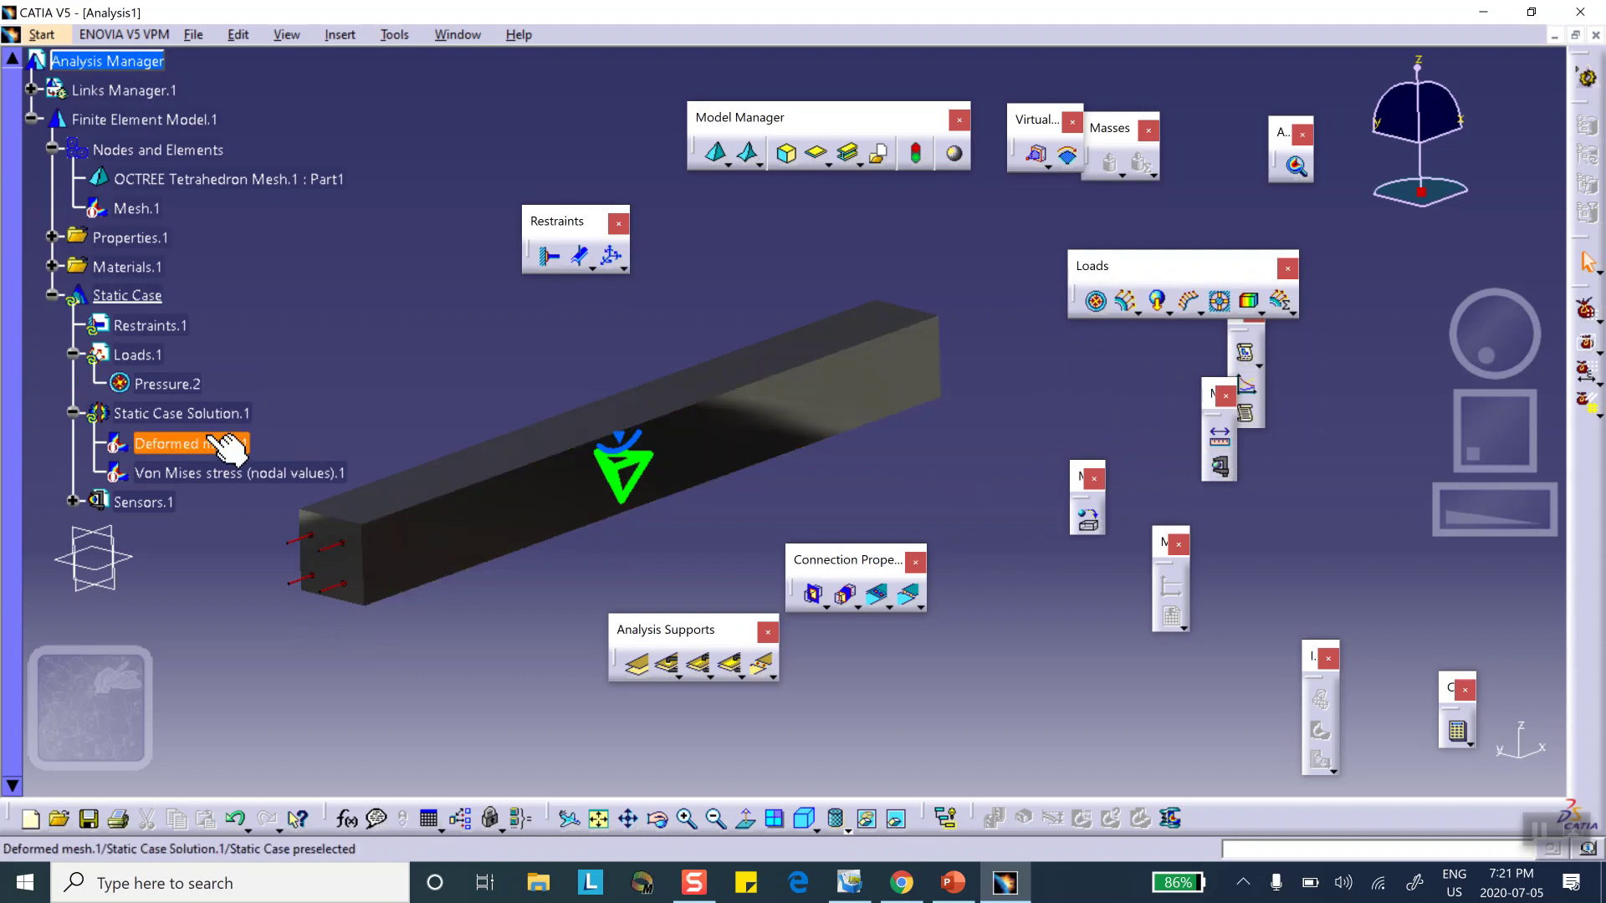
# Step: Add an isostatic restraint to the block
pyautogui.moveTo(714, 399); pyautogui.dragTo(789, 409, button='middle')
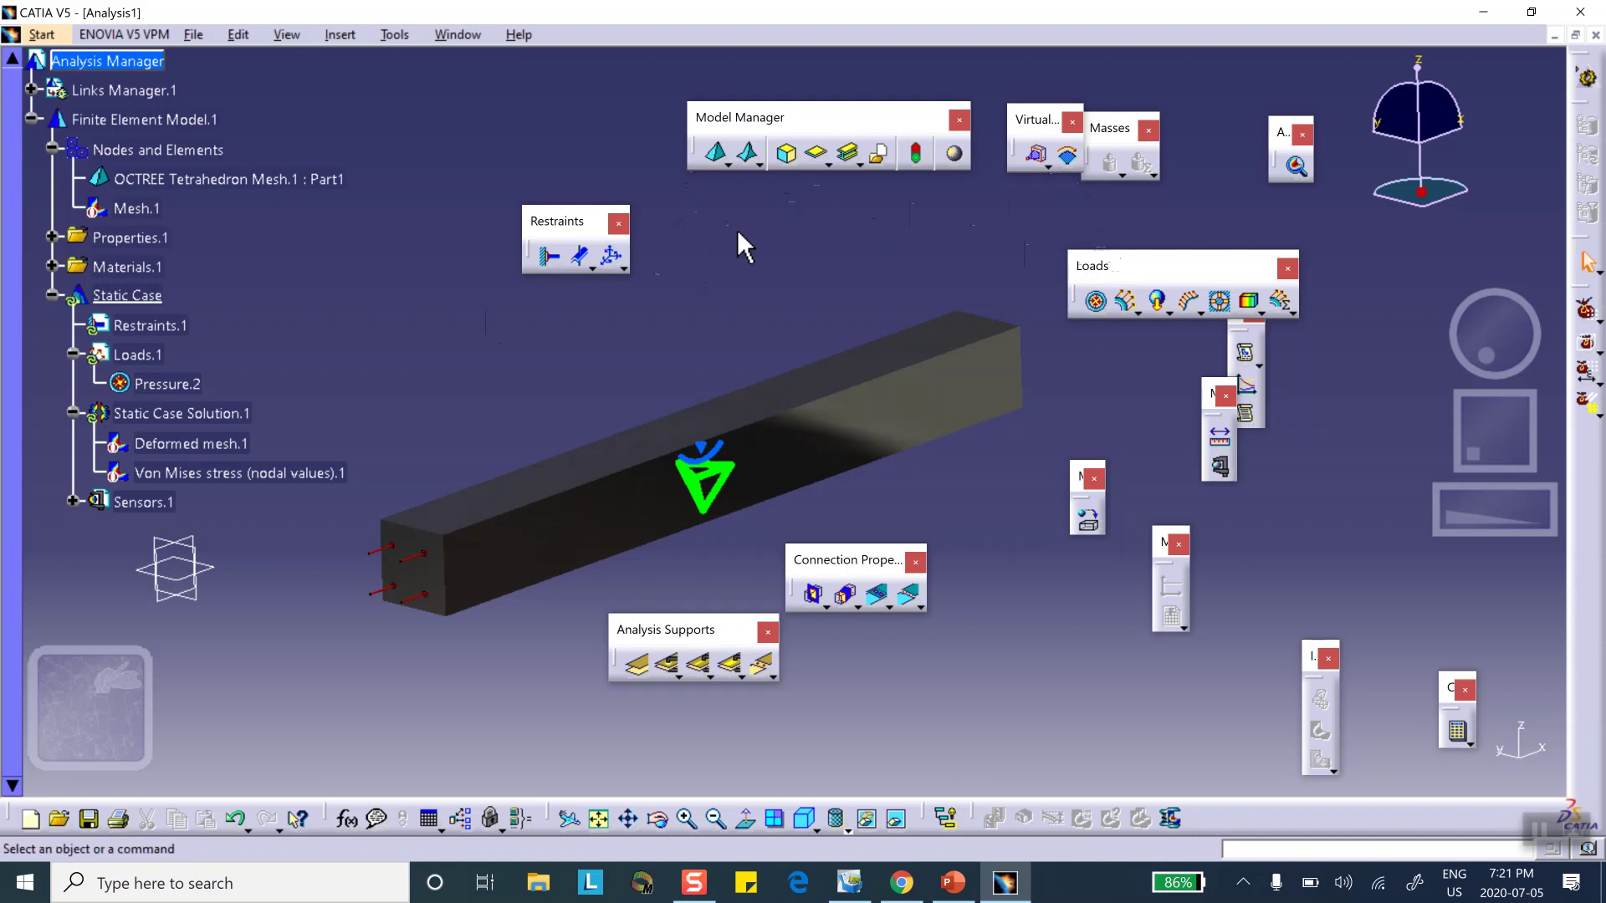
pyautogui.click(626, 267)
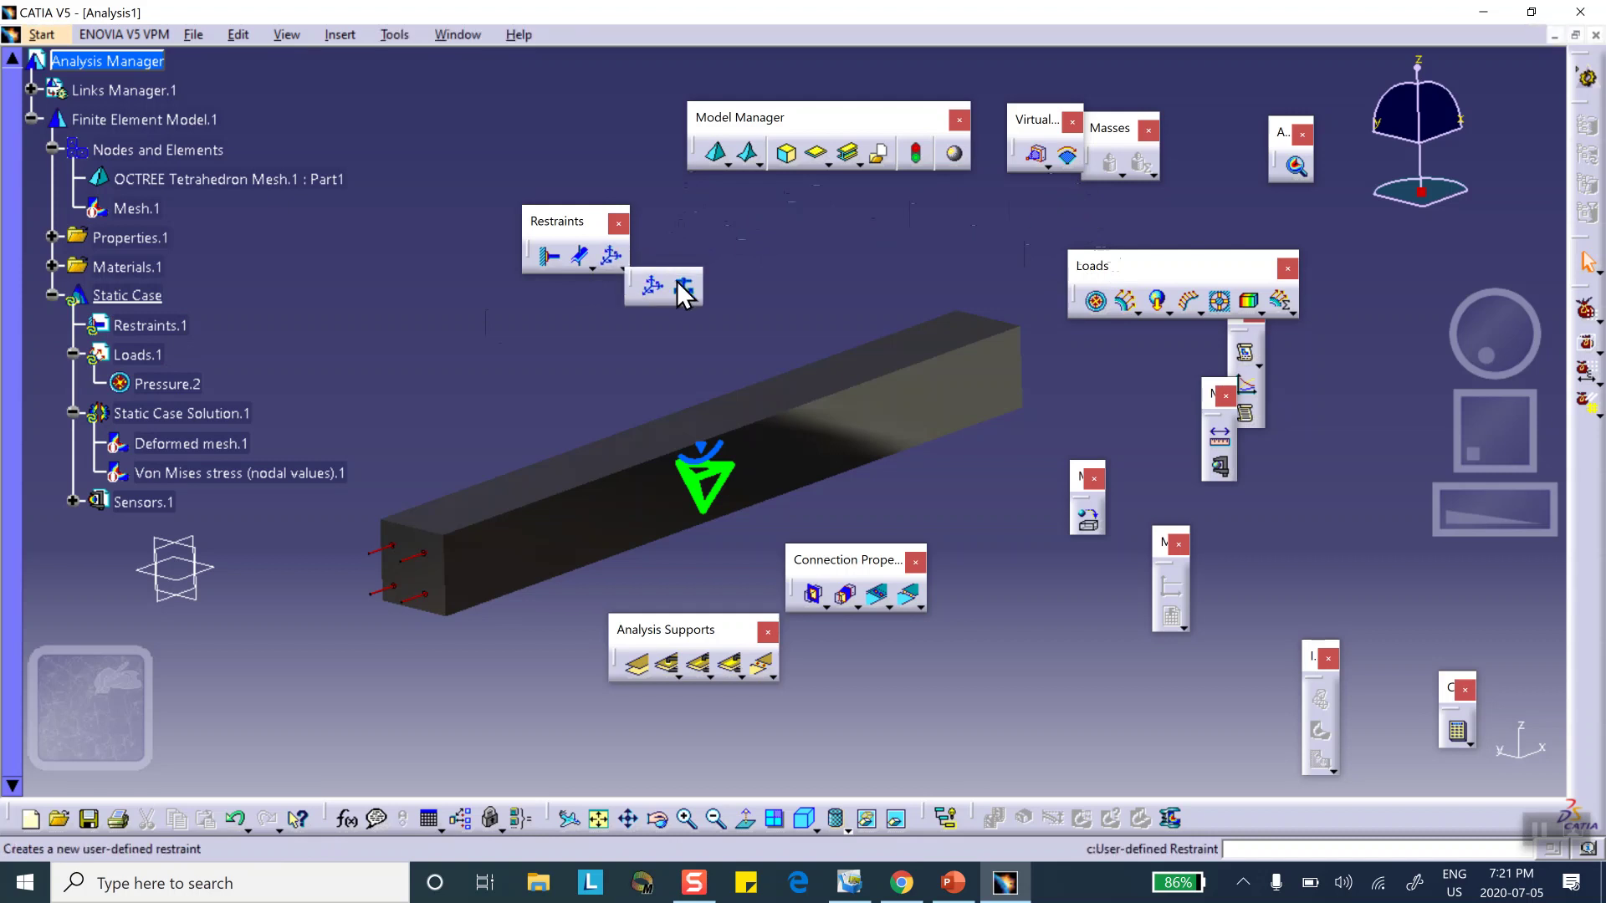
pyautogui.click(670, 280)
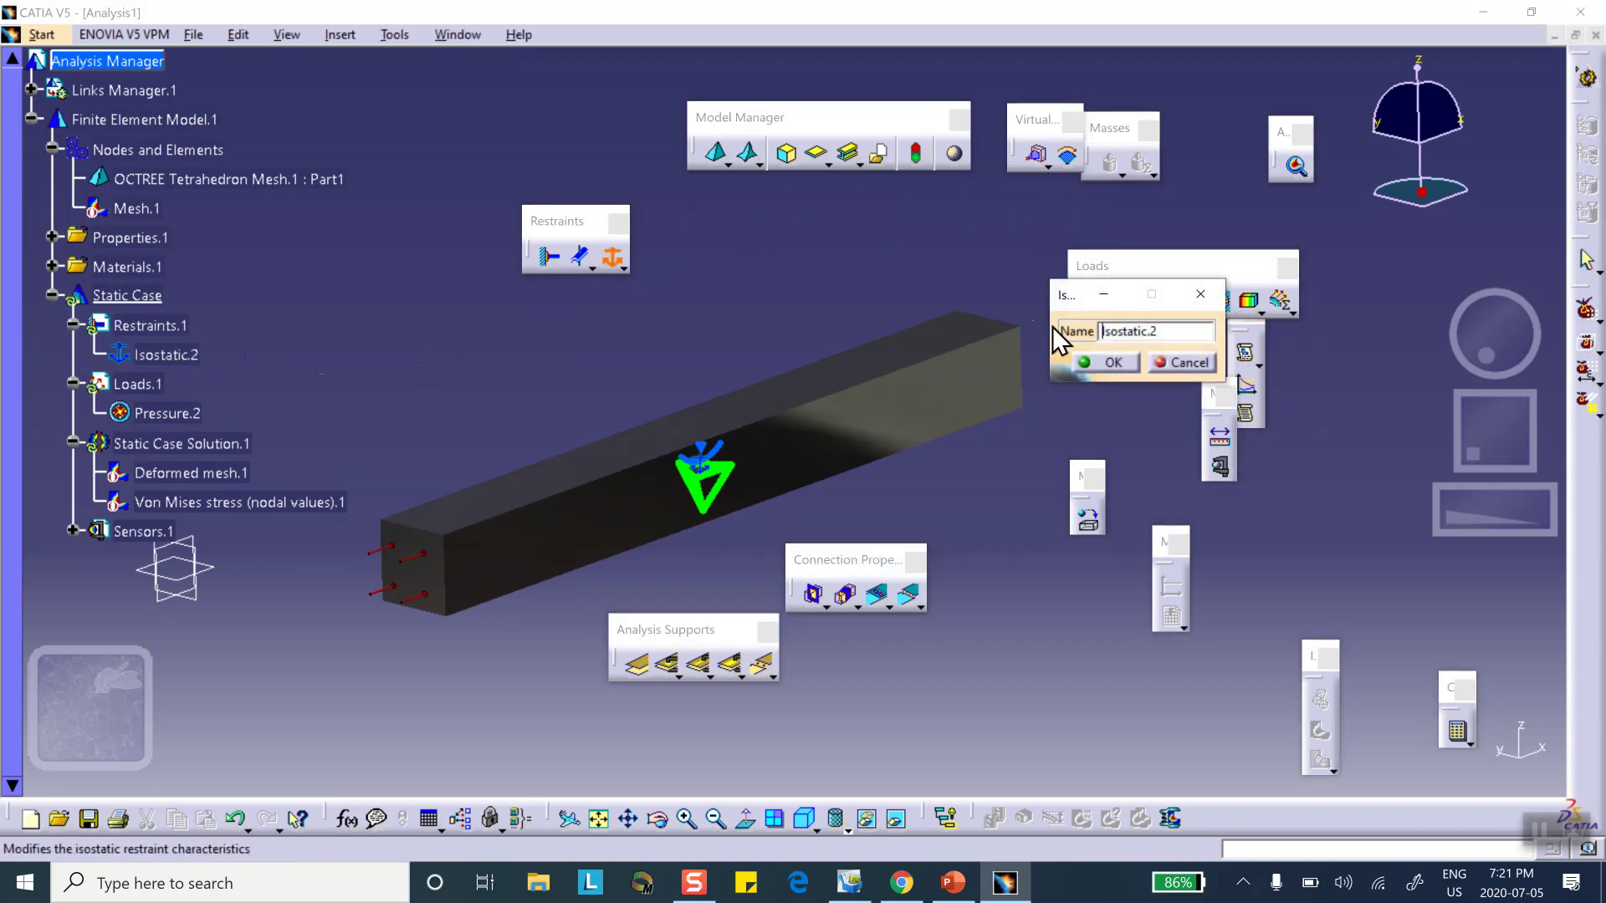
pyautogui.click(1113, 363)
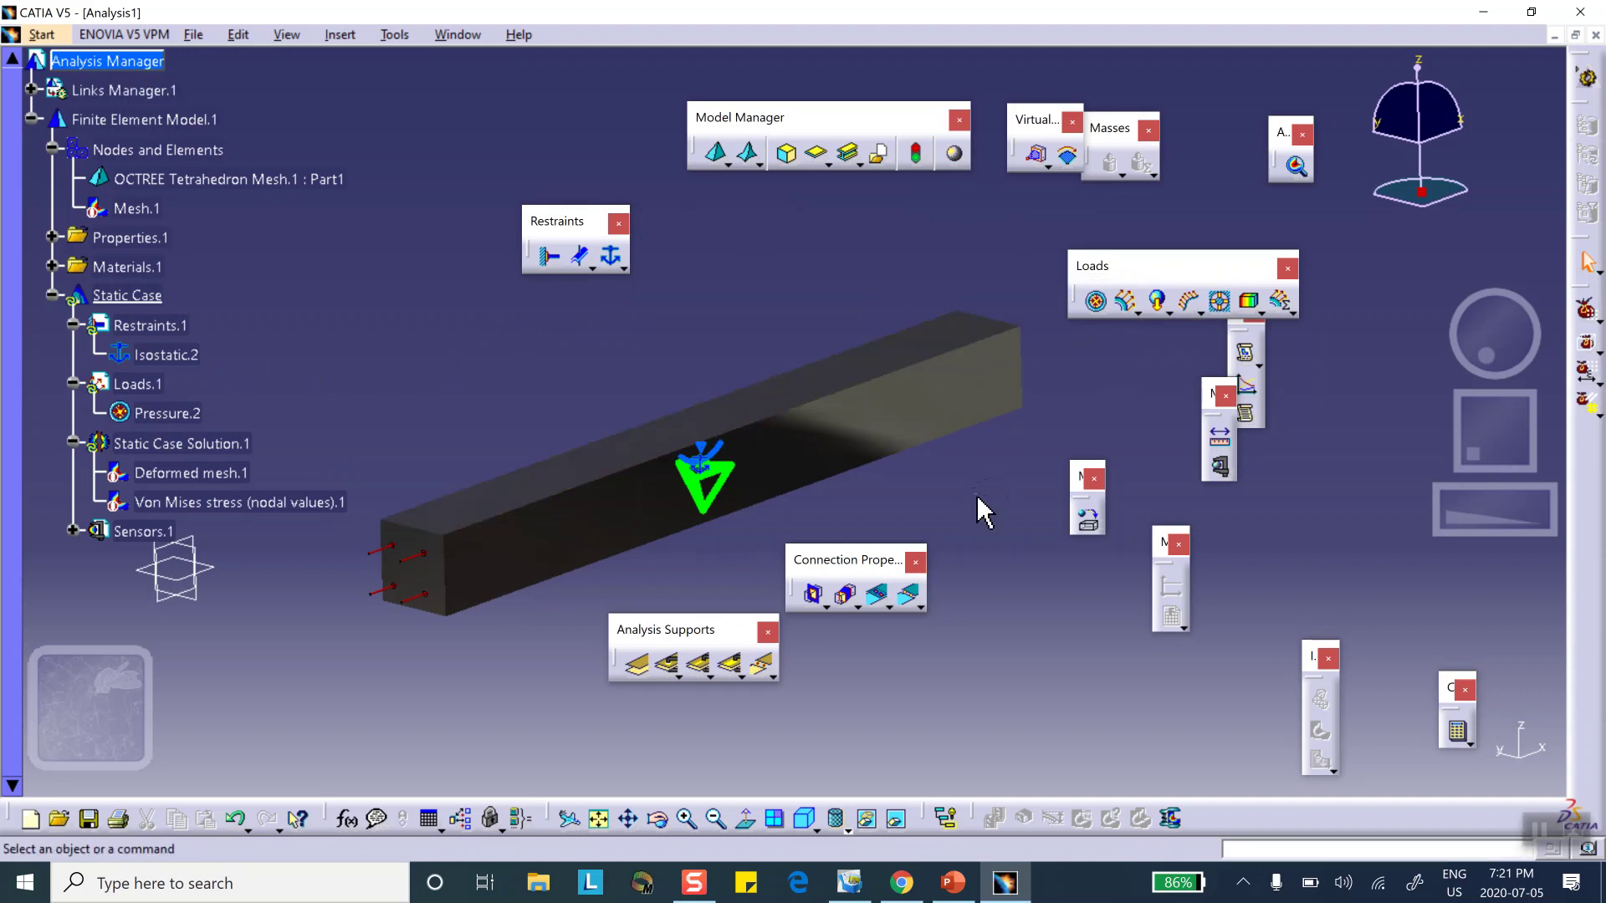
# Step: Compute the whole analysis for the block with the one-sided pressure and isostatic restraint
pyautogui.click(1460, 734)
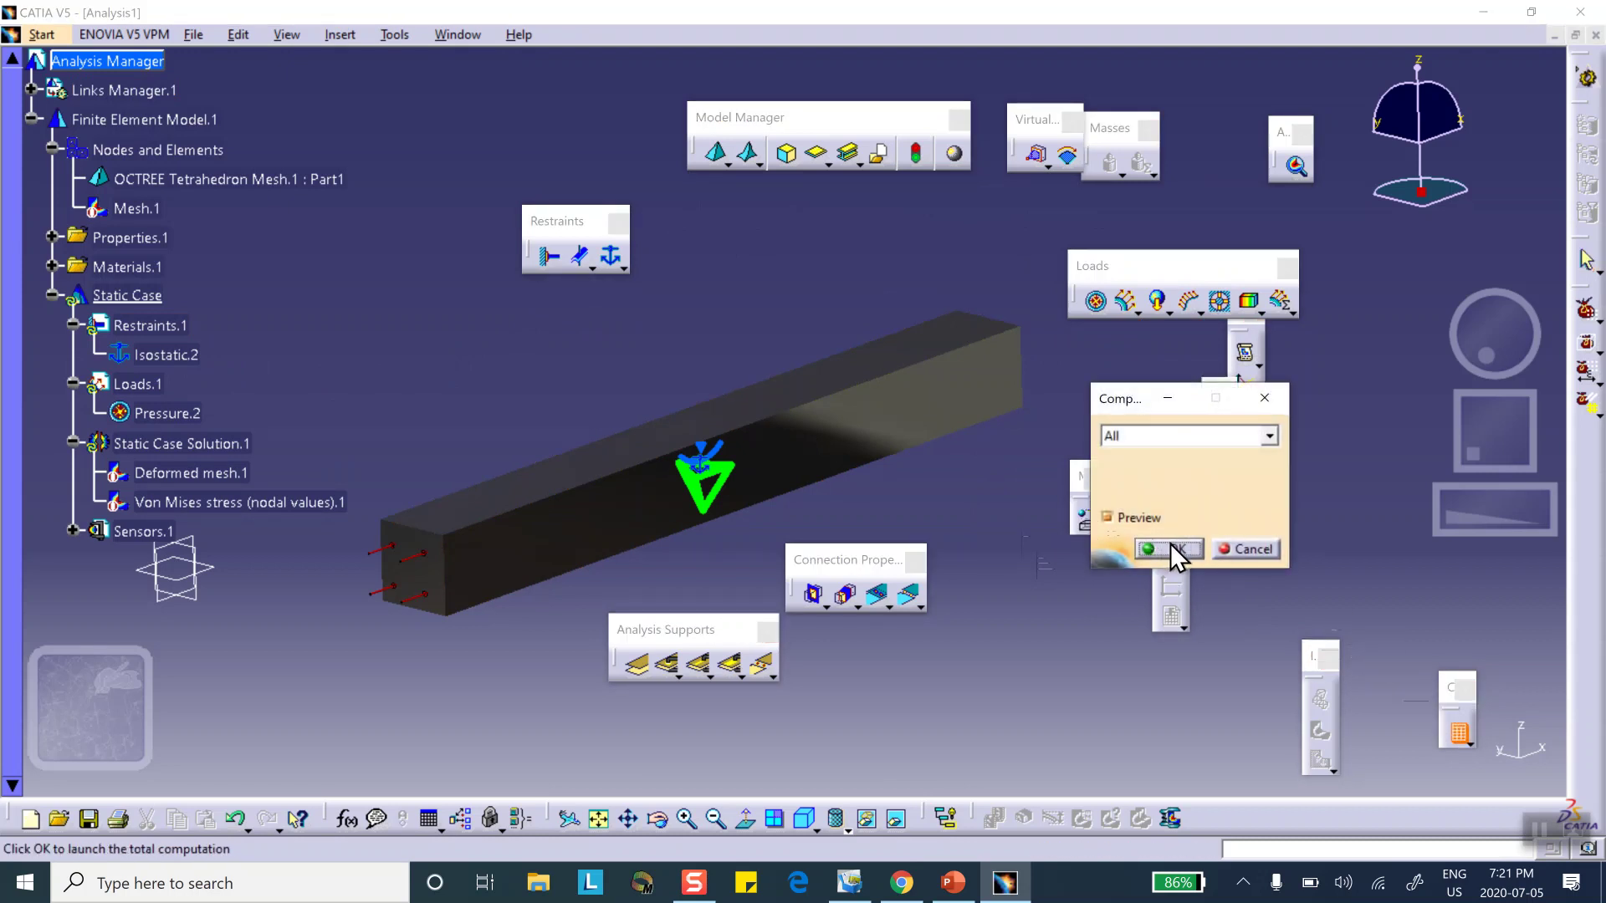
pyautogui.click(1172, 547)
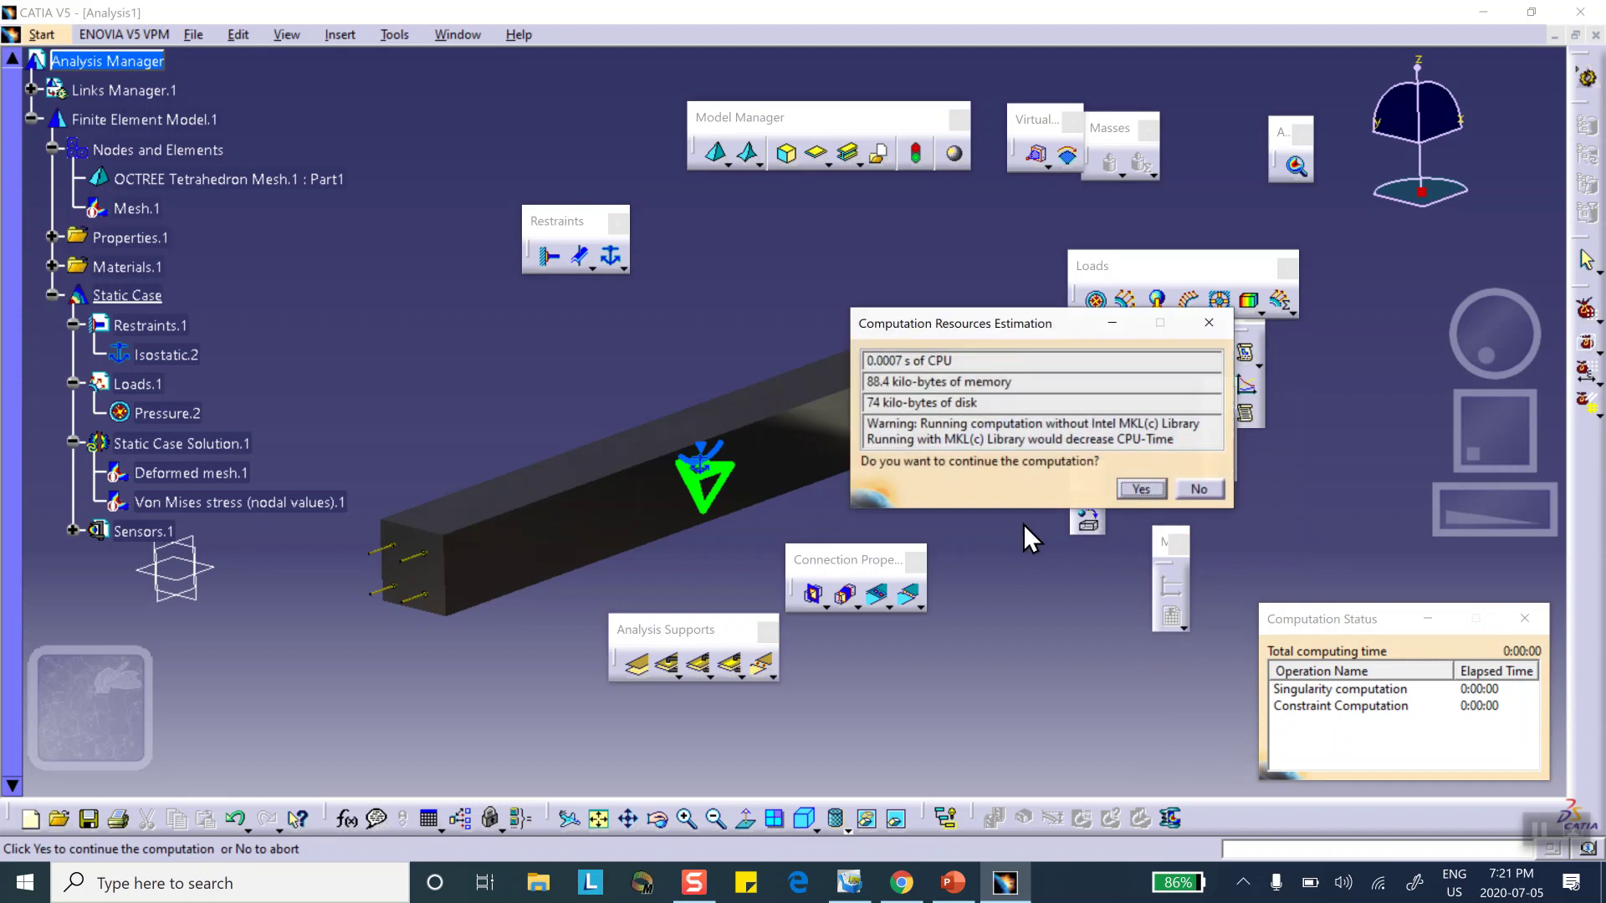
pyautogui.press('Return')
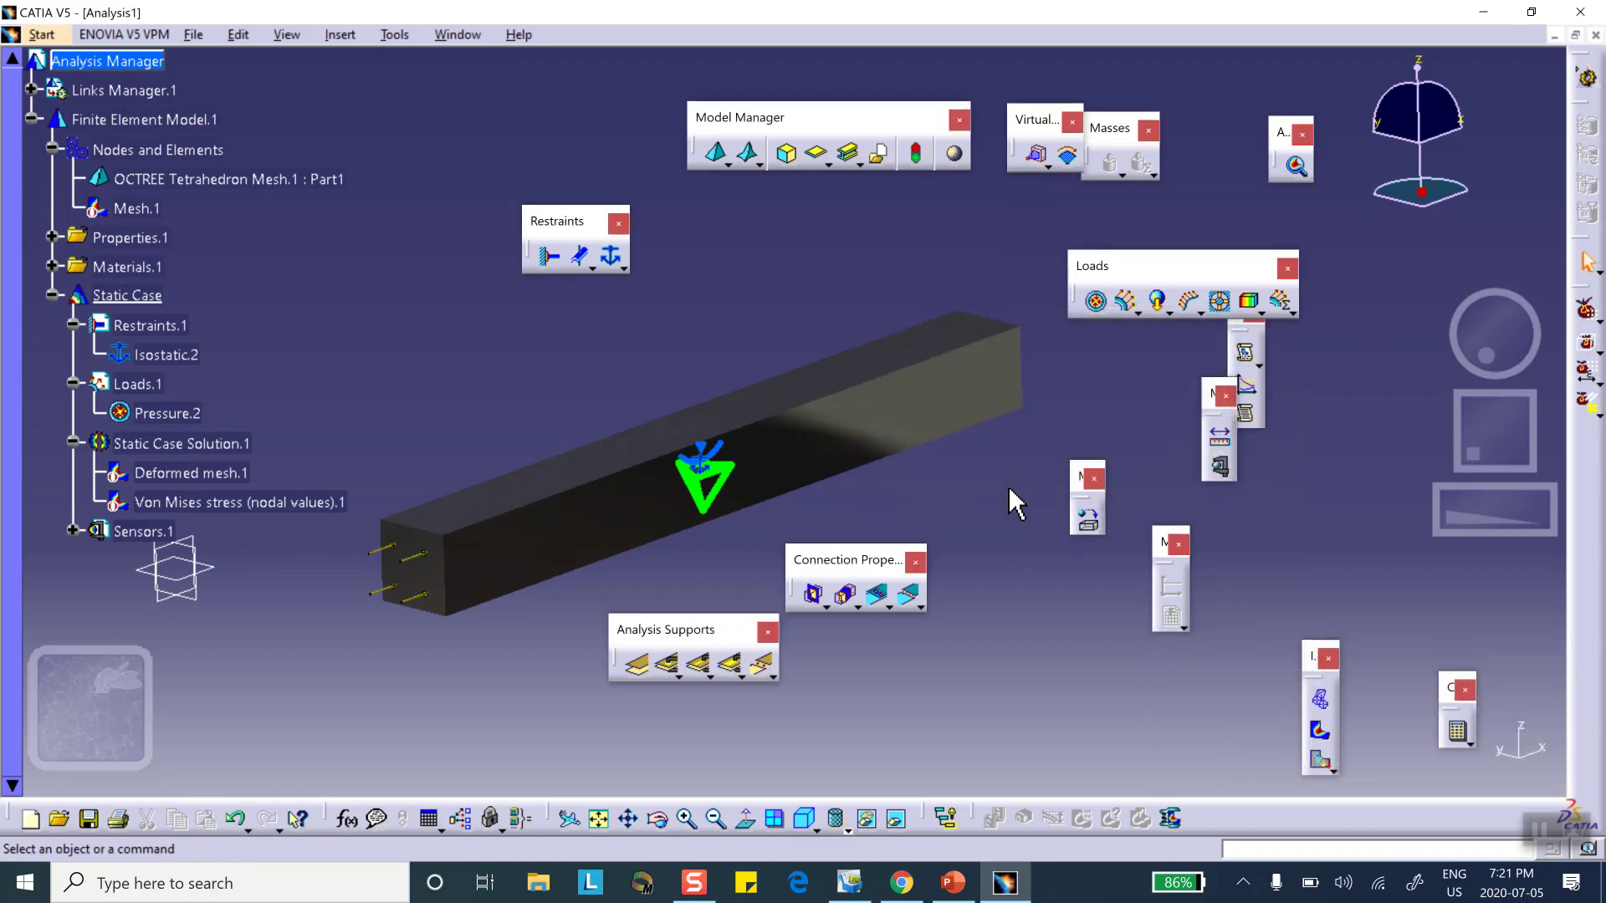
# Step: Show the Von Mises stress image and reset its deformation amplification to the default scaling factor
pyautogui.click(1319, 733)
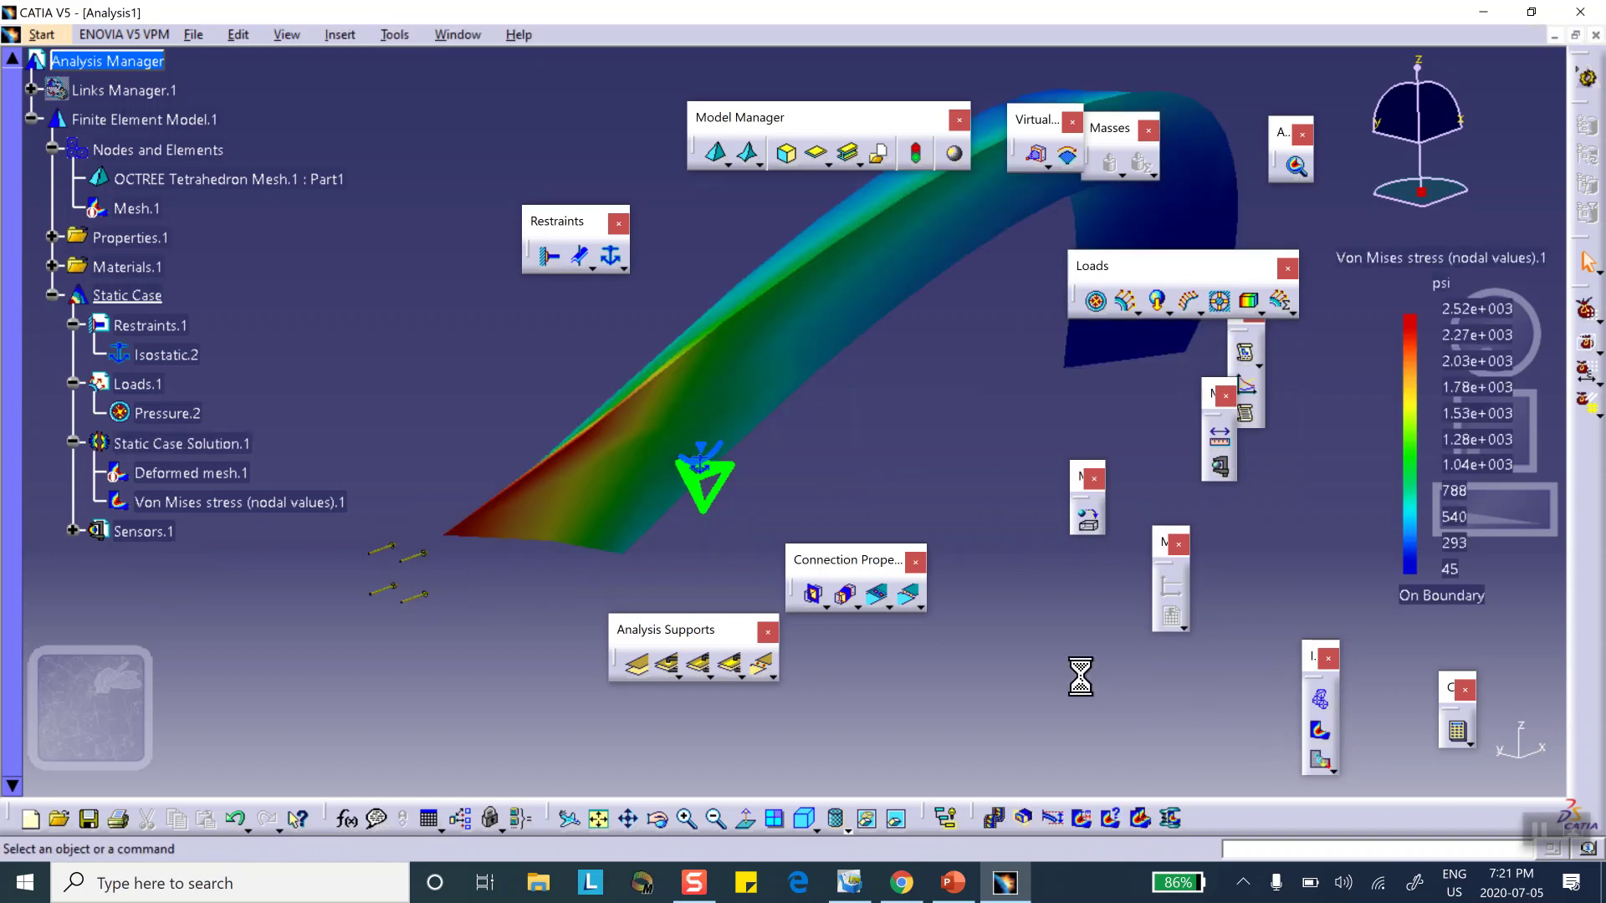
pyautogui.click(1050, 818)
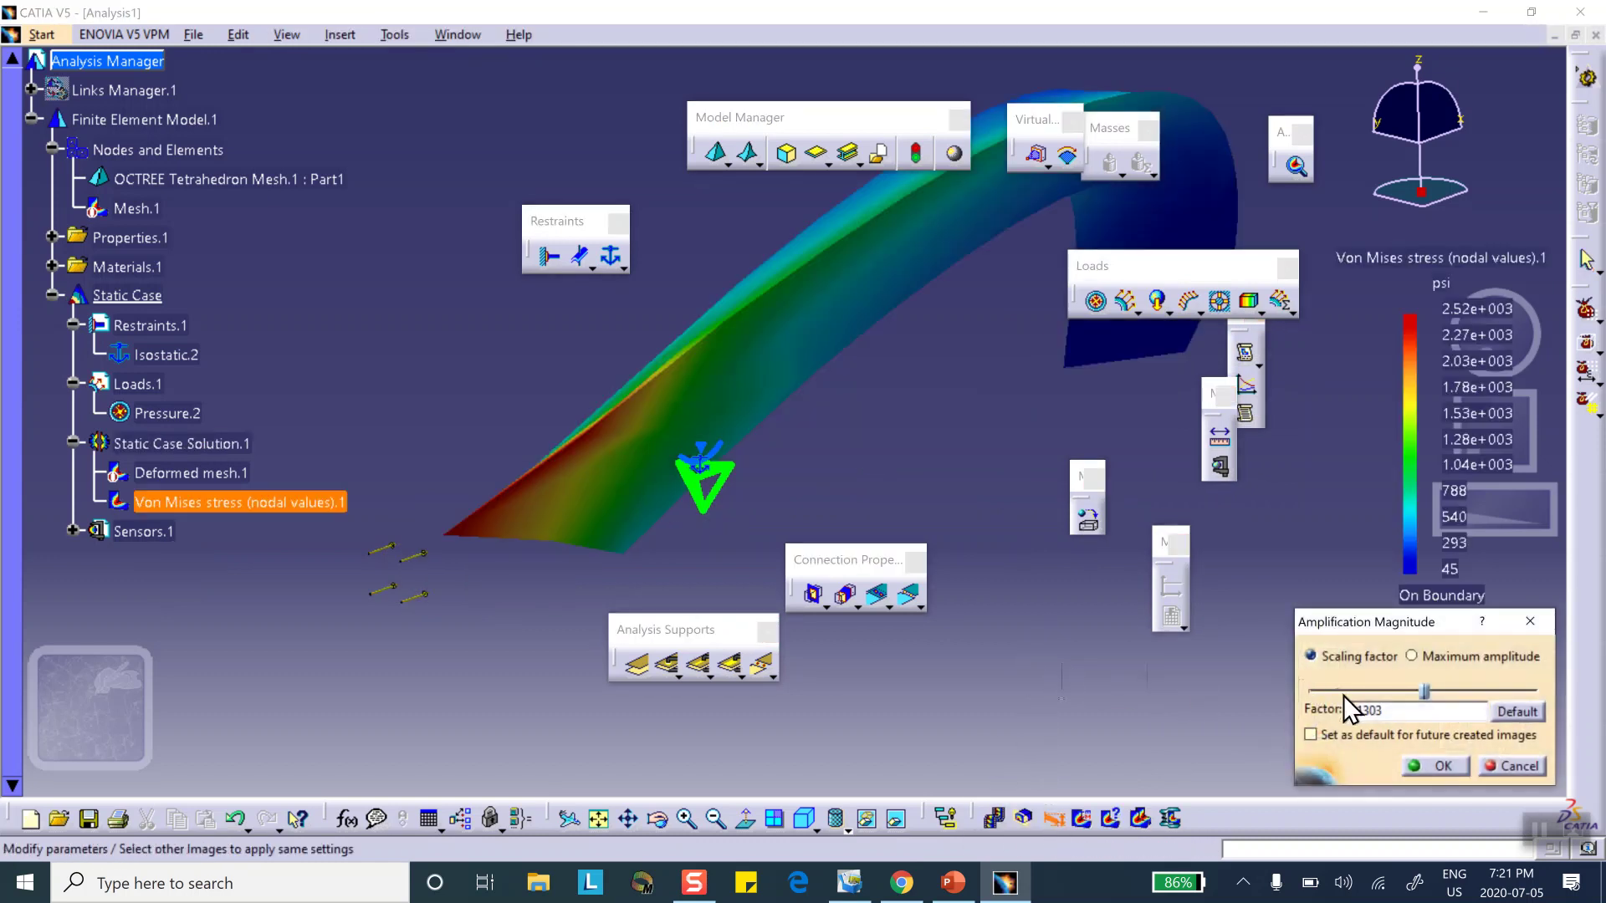
pyautogui.click(1518, 712)
pyautogui.click(1439, 765)
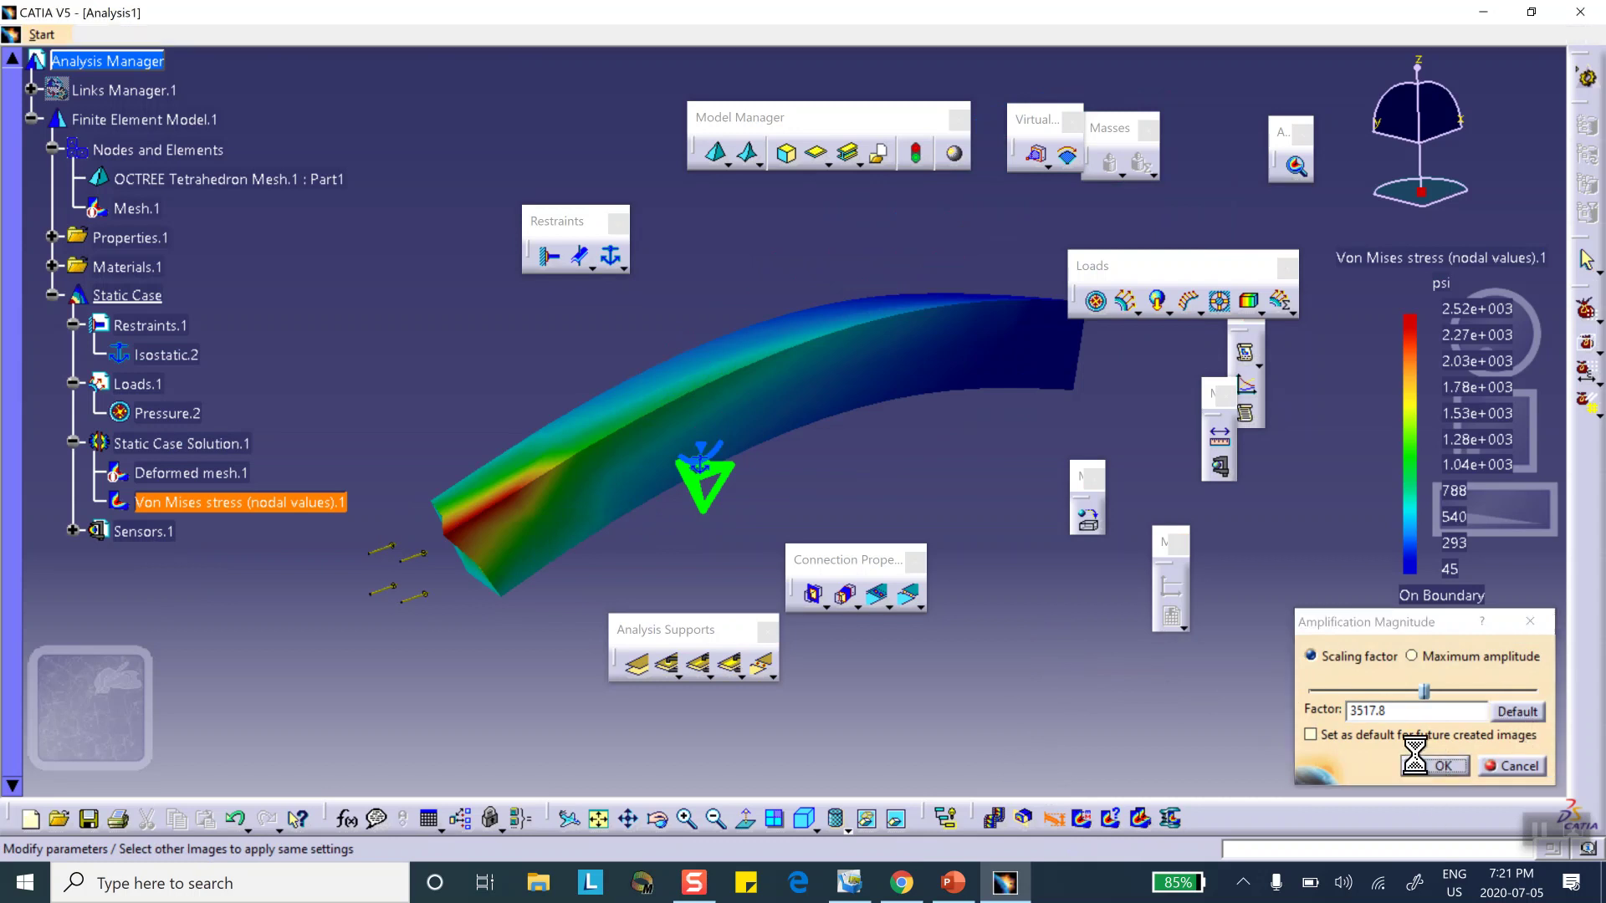